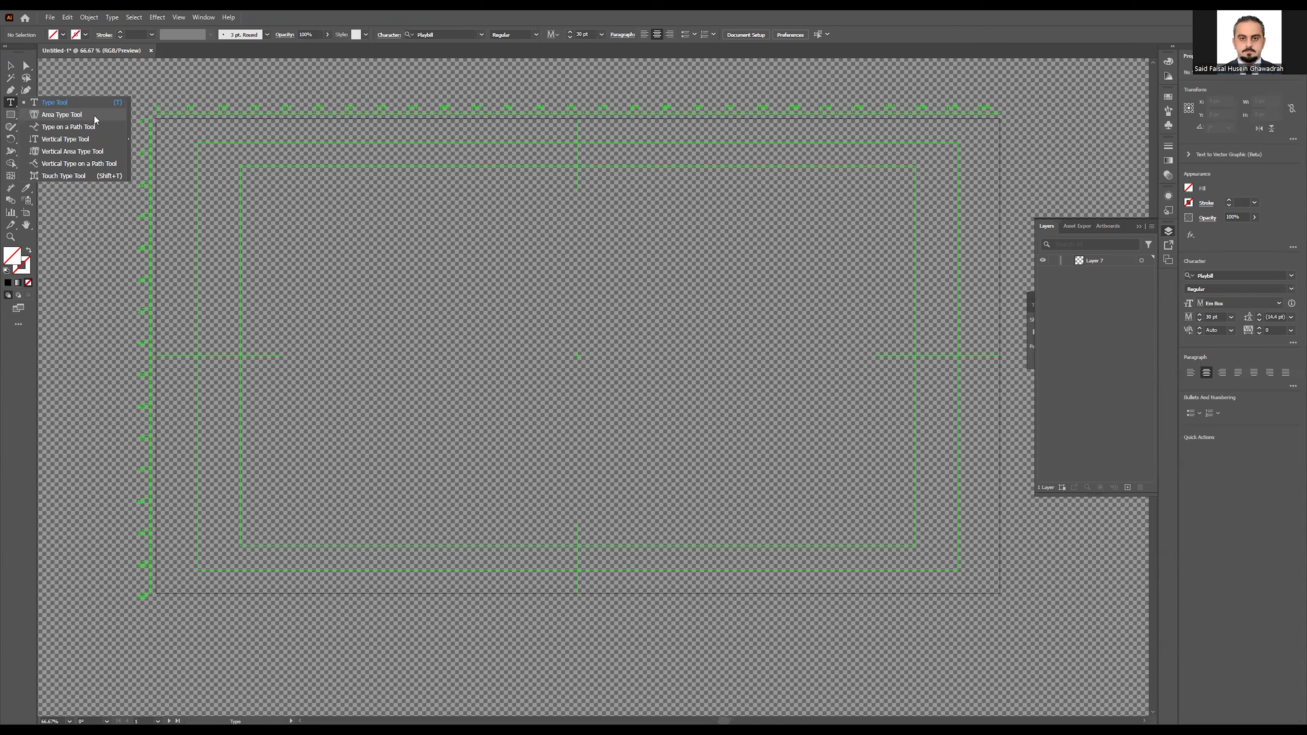
Step: Briefly pick the Vertical Area Type Tool, then return to the Selection tool
{"action": "left_click", "coordinate": [88, 156]}
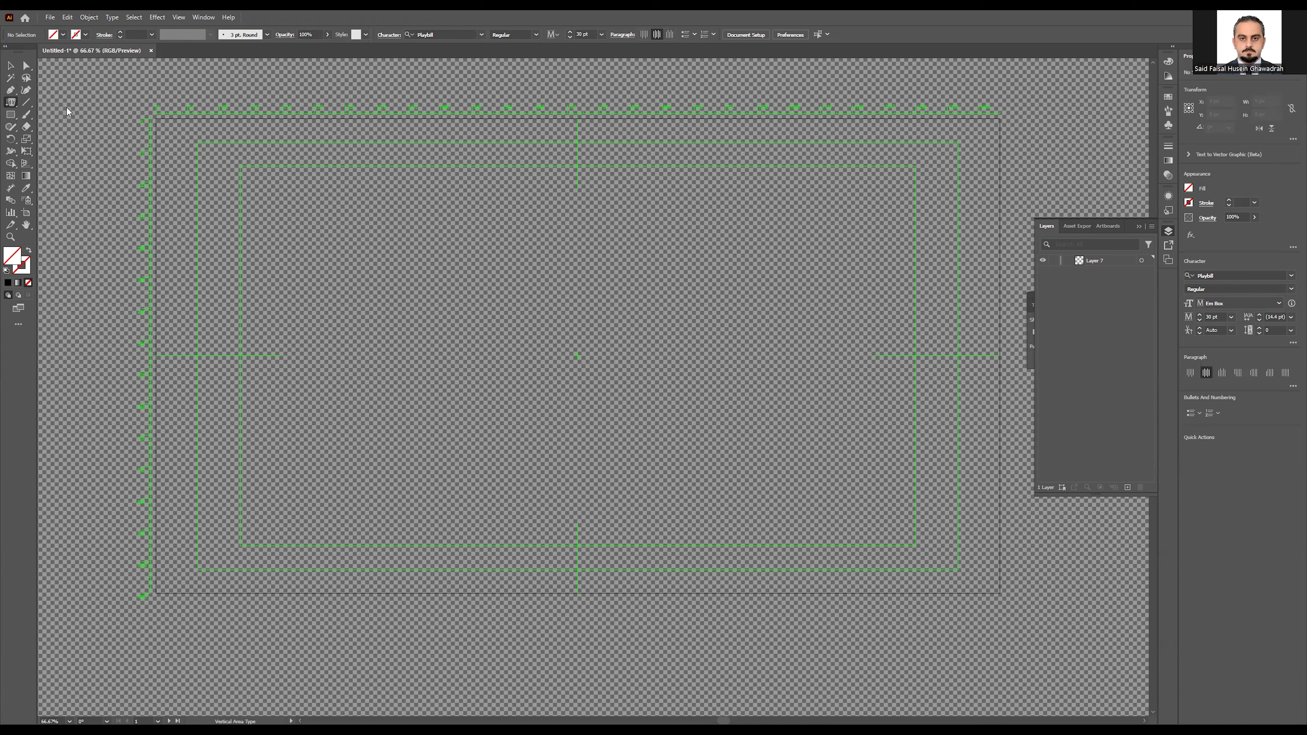
{"action": "left_click", "coordinate": [10, 65]}
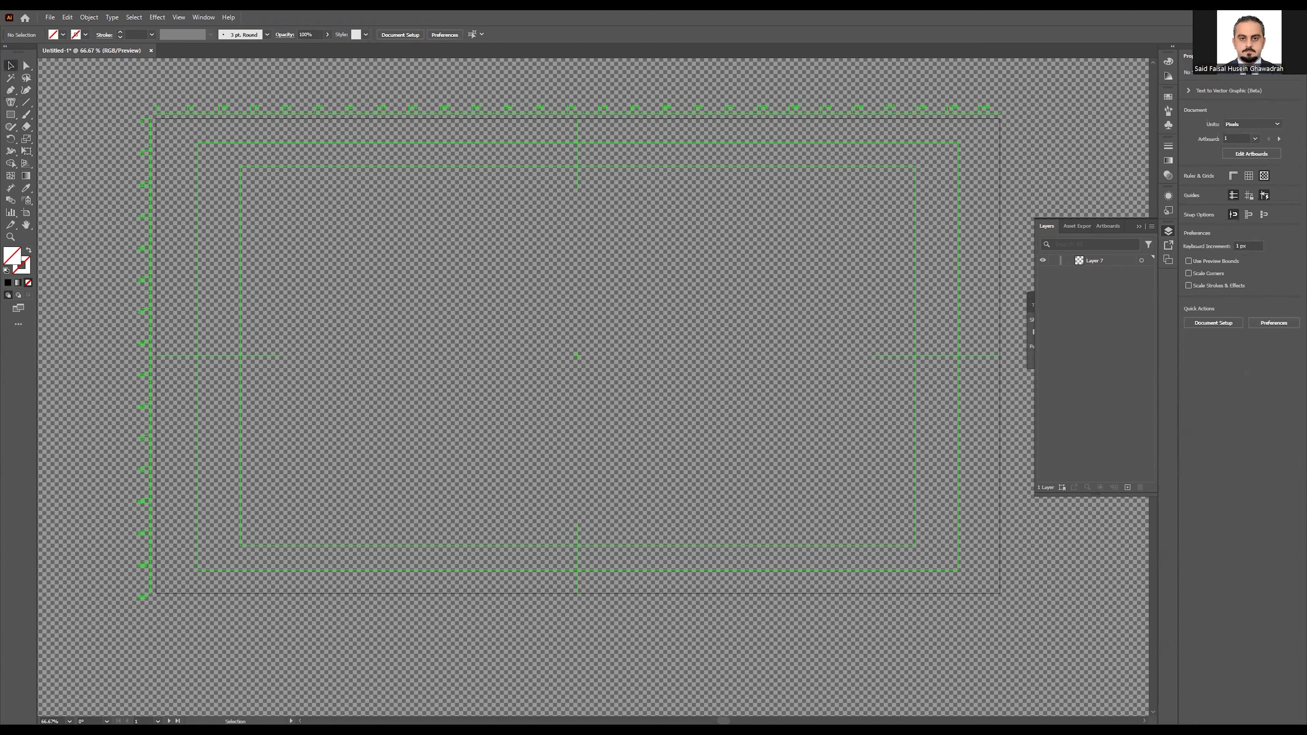
Step: Place Cloud-collection.jpg on the canvas, shrink it, and move it onto the artboard
{"action": "left_click_drag", "start_coordinate": [646, 373], "coordinate": [576, 383]}
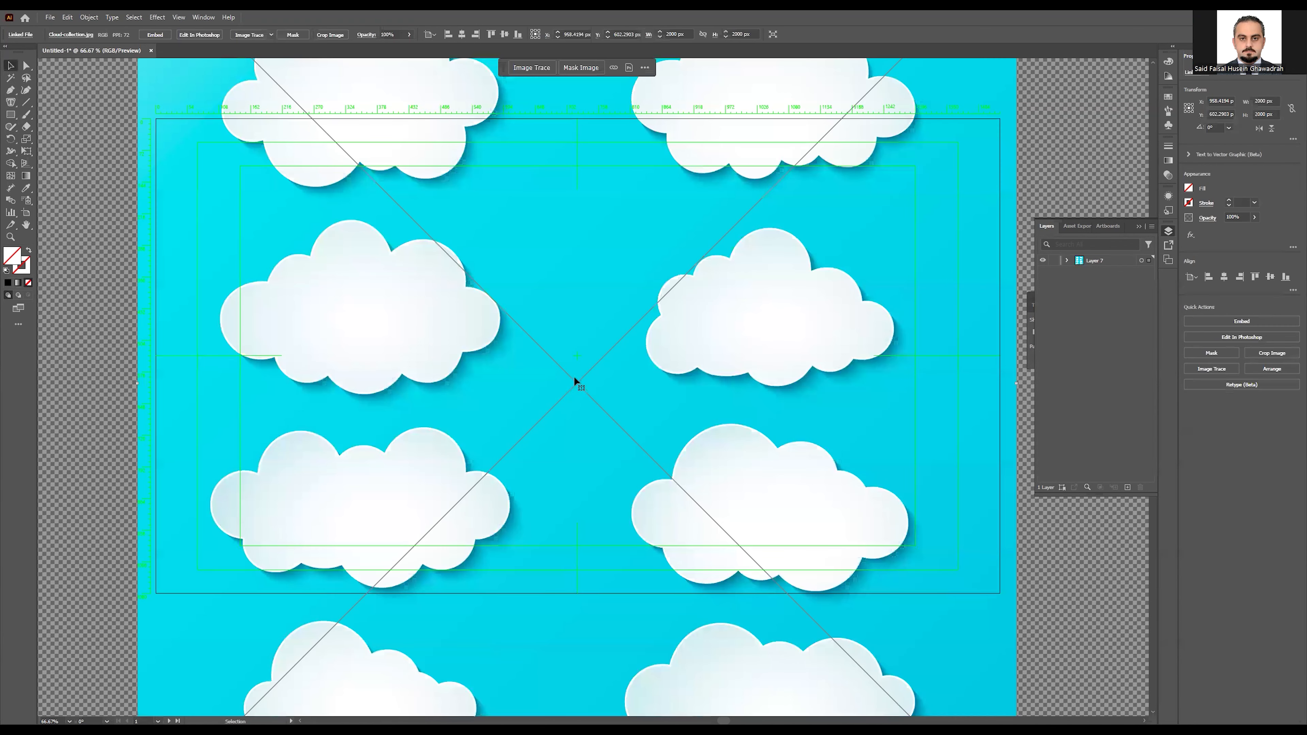
{"action": "scroll", "coordinate": [579, 355], "scroll_direction": "down", "scroll_amount": 1}
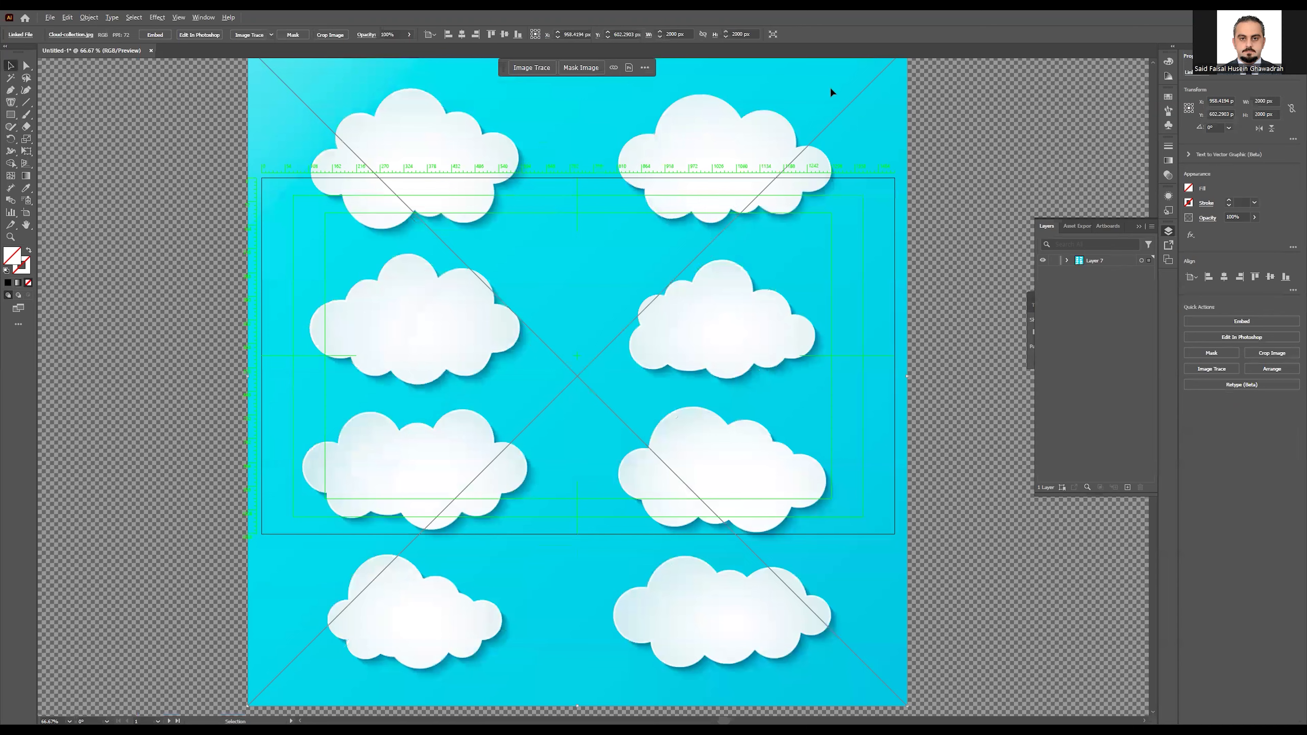
{"action": "scroll", "coordinate": [580, 355], "scroll_direction": "down", "scroll_amount": 2}
{"action": "mouse_move", "coordinate": [799, 154]}
{"action": "left_mouse_down"}
{"action": "mouse_move", "coordinate": [707, 205]}
{"action": "mouse_move", "coordinate": [661, 290]}
{"action": "mouse_move", "coordinate": [497, 454]}
{"action": "left_mouse_up"}
{"action": "left_click_drag", "start_coordinate": [422, 500], "coordinate": [513, 335]}
Step: Zoom back in, activate the artboard, and nudge the cloud image up and left
{"action": "scroll", "coordinate": [621, 353], "scroll_direction": "up", "scroll_amount": 1}
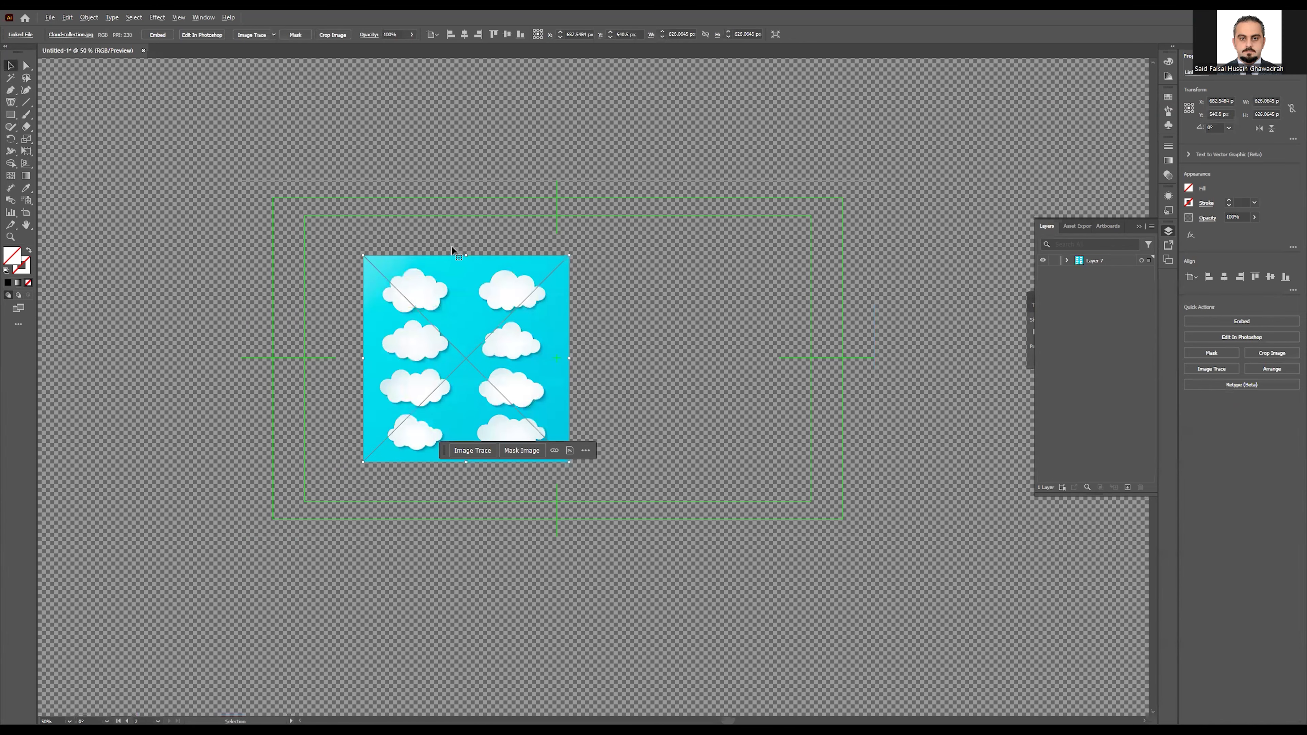
{"action": "key", "text": "ctrl+plus"}
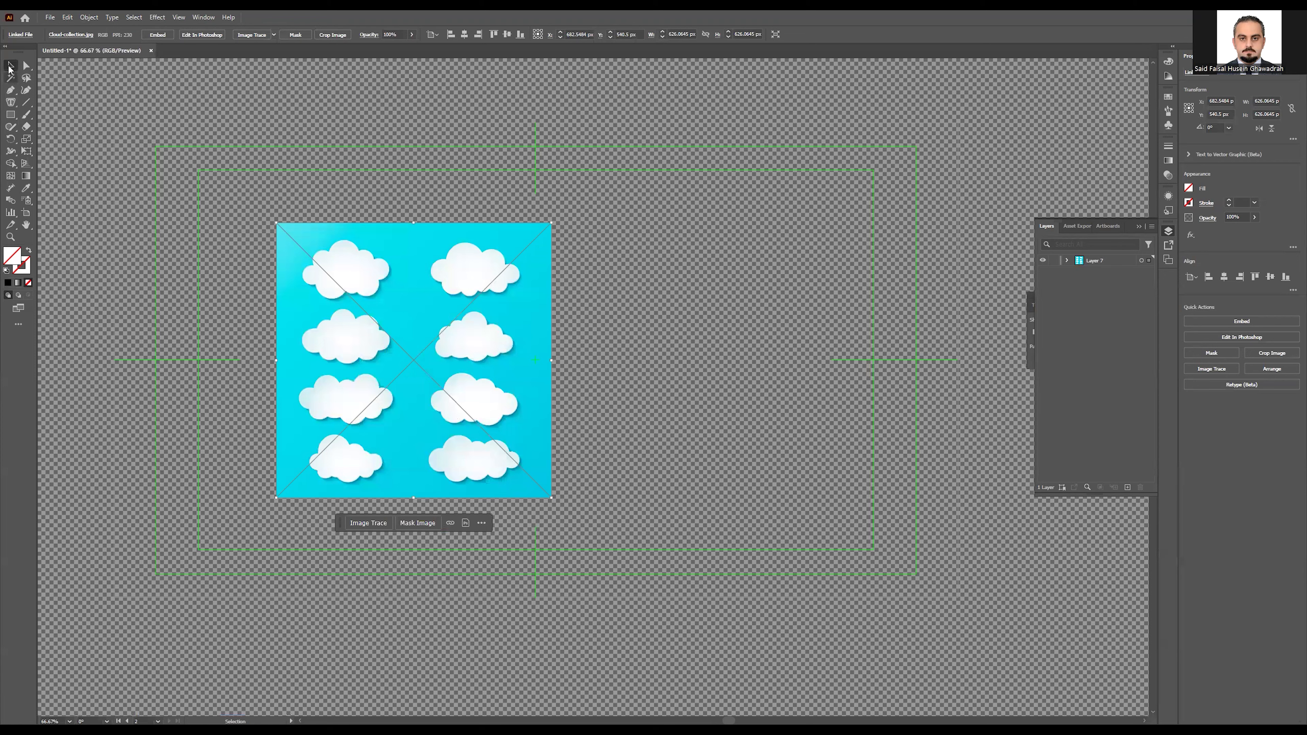
{"action": "left_click", "coordinate": [473, 261]}
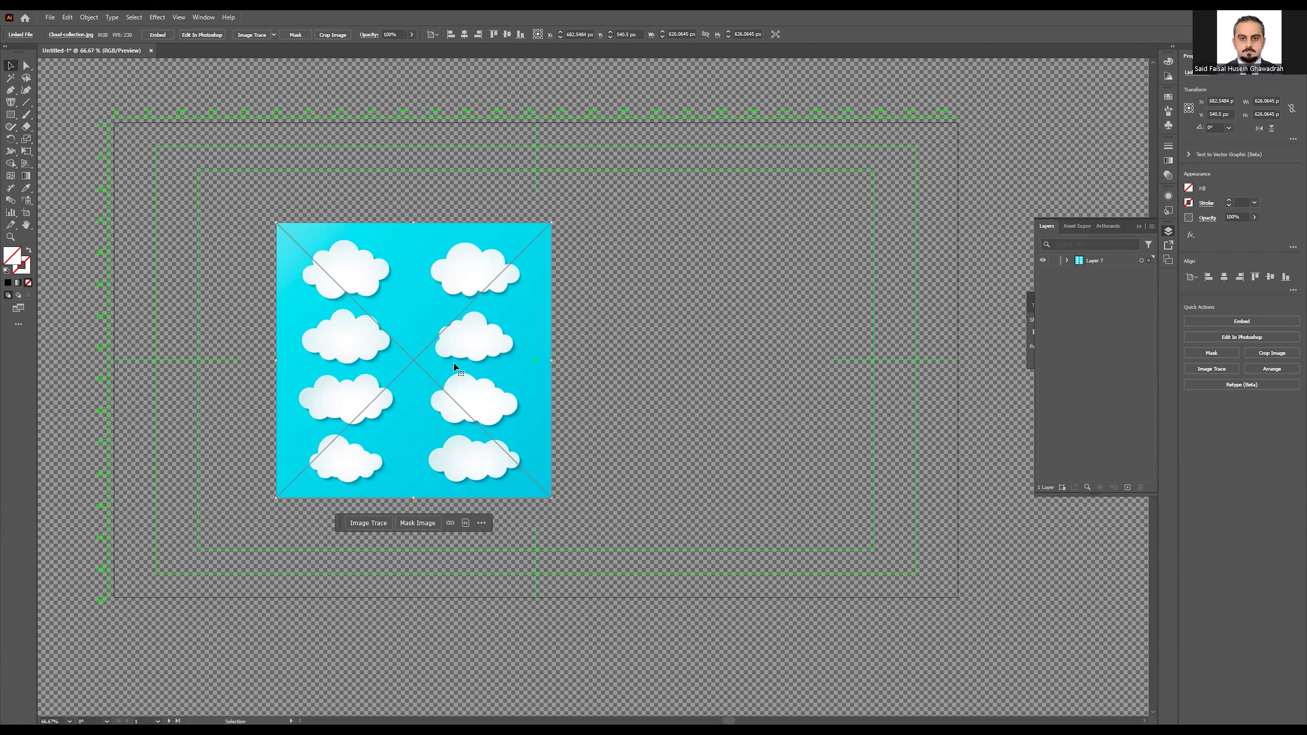
{"action": "left_click_drag", "start_coordinate": [412, 320], "coordinate": [393, 308]}
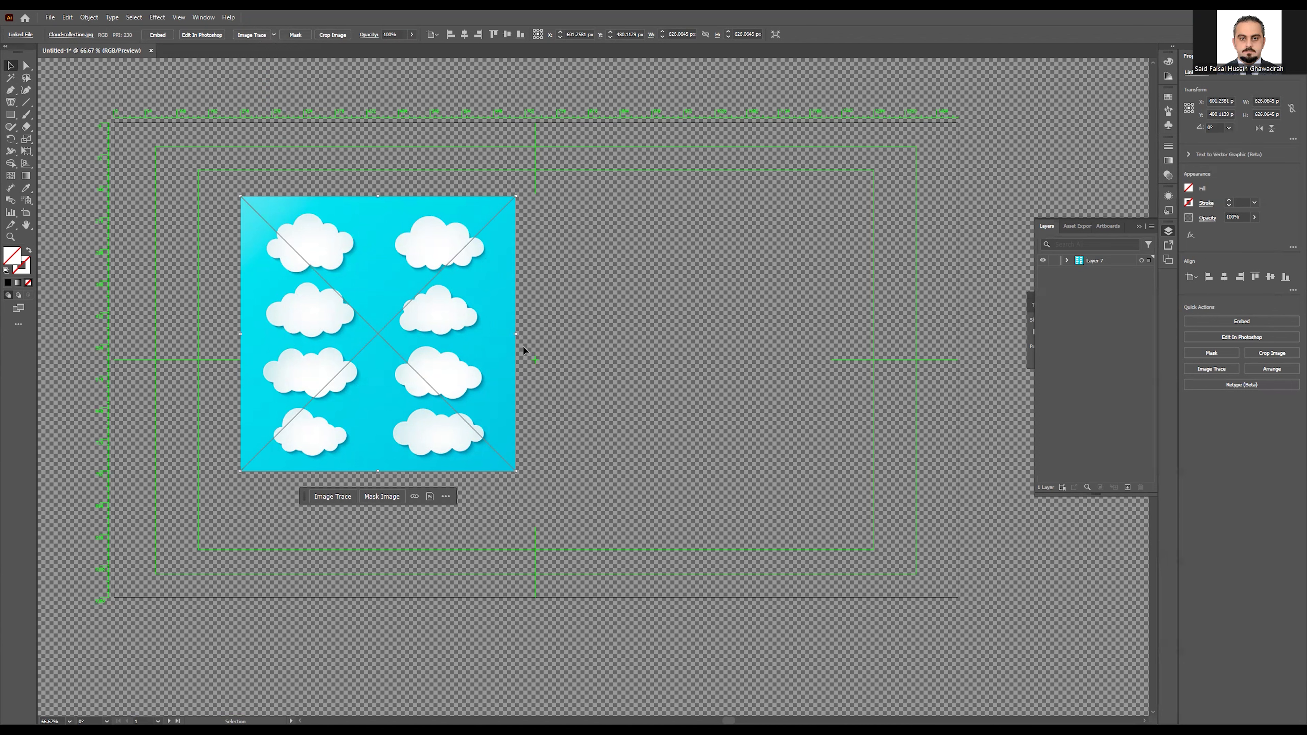
Step: Trace the cloud image with the 3 Colors preset, accepting the slow-tracing warning
{"action": "left_click", "coordinate": [274, 34]}
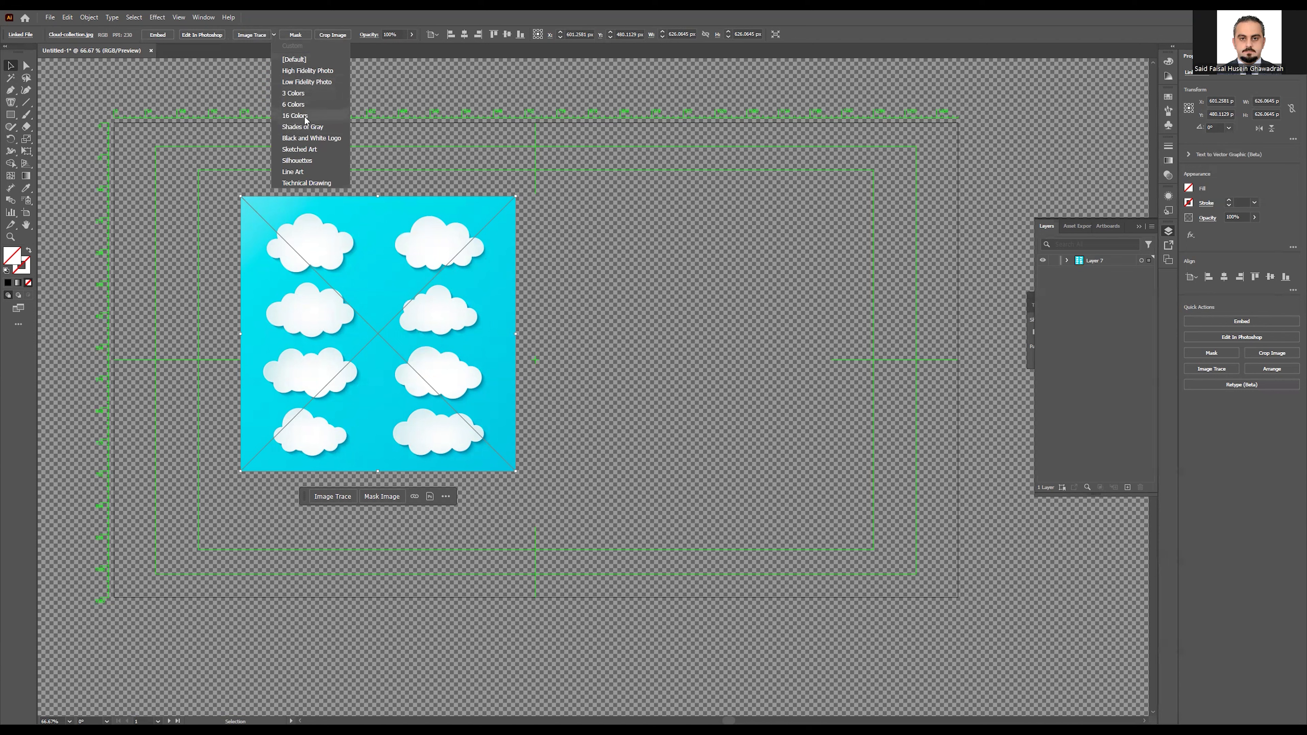
{"action": "left_click", "coordinate": [305, 96]}
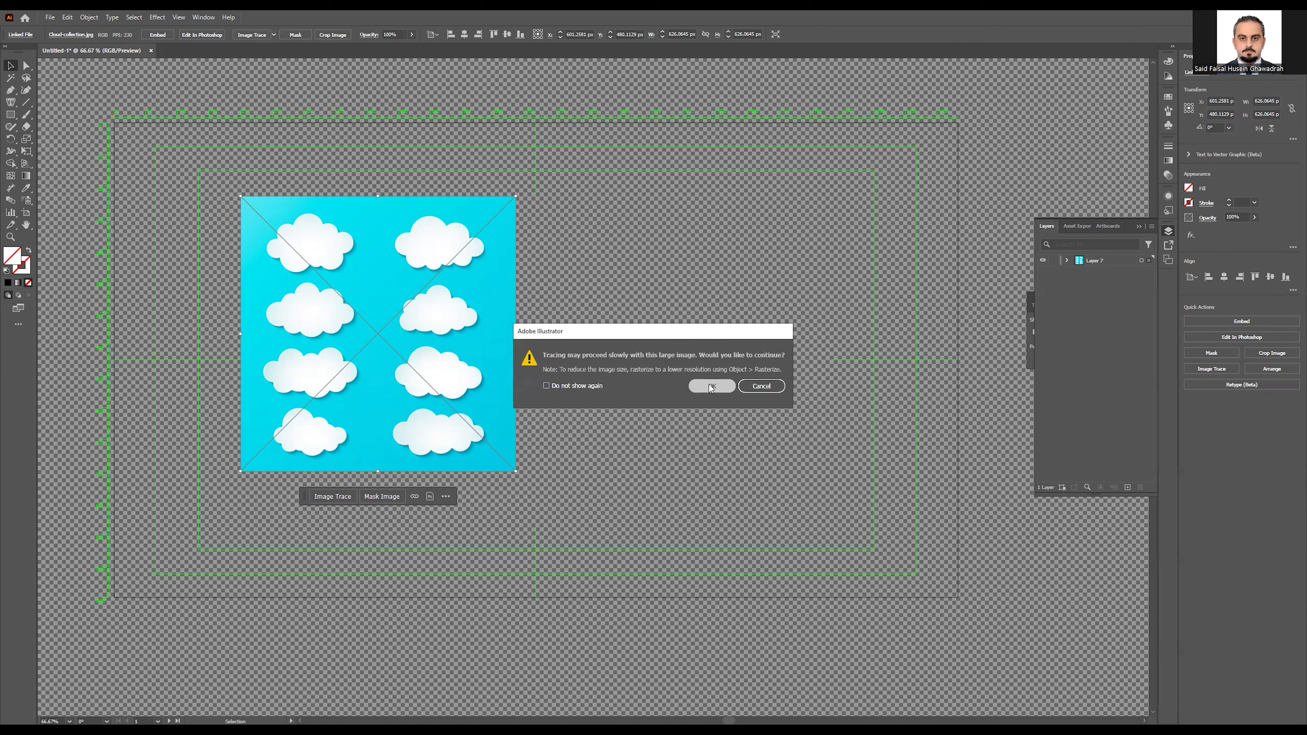
{"action": "left_click", "coordinate": [712, 385]}
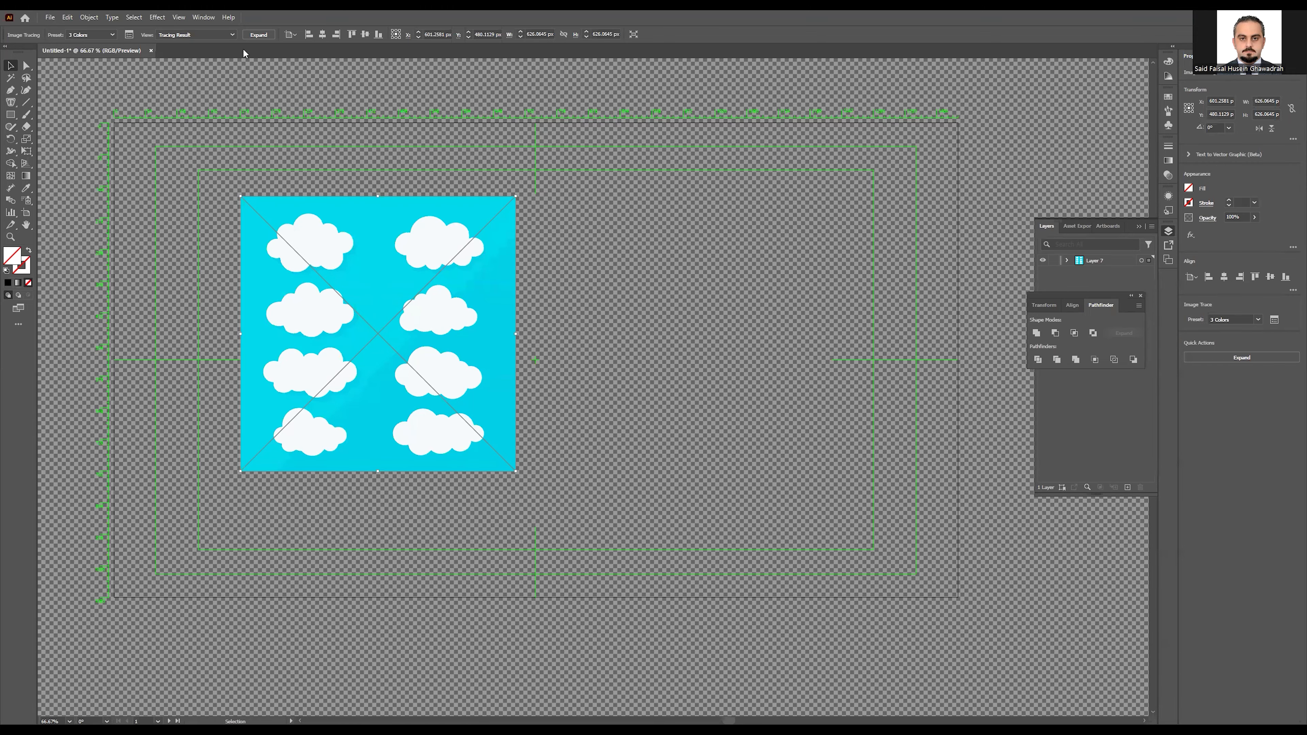
Step: Expand the trace and pull the top-right cloud off the blue sheet with Direct Selection
{"action": "left_click", "coordinate": [255, 34]}
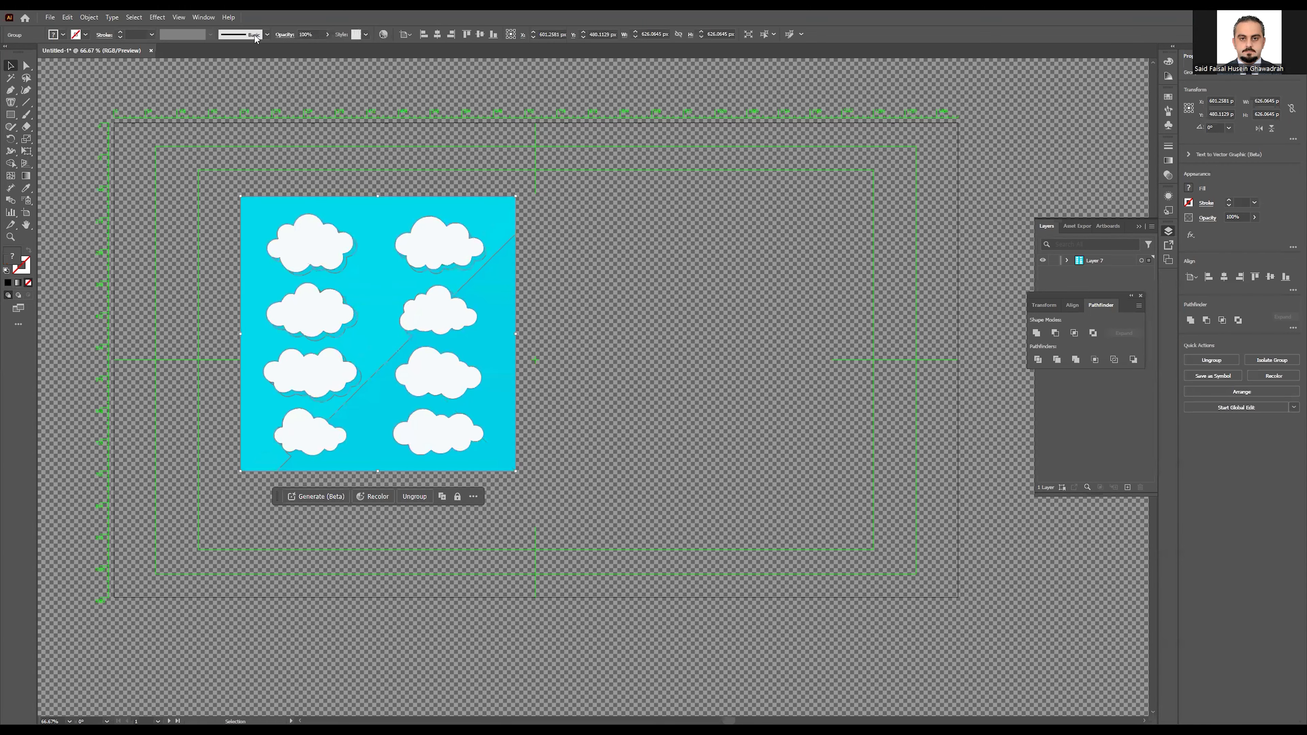
{"action": "left_click", "coordinate": [561, 304]}
{"action": "left_click", "coordinate": [476, 289]}
{"action": "left_click", "coordinate": [26, 67]}
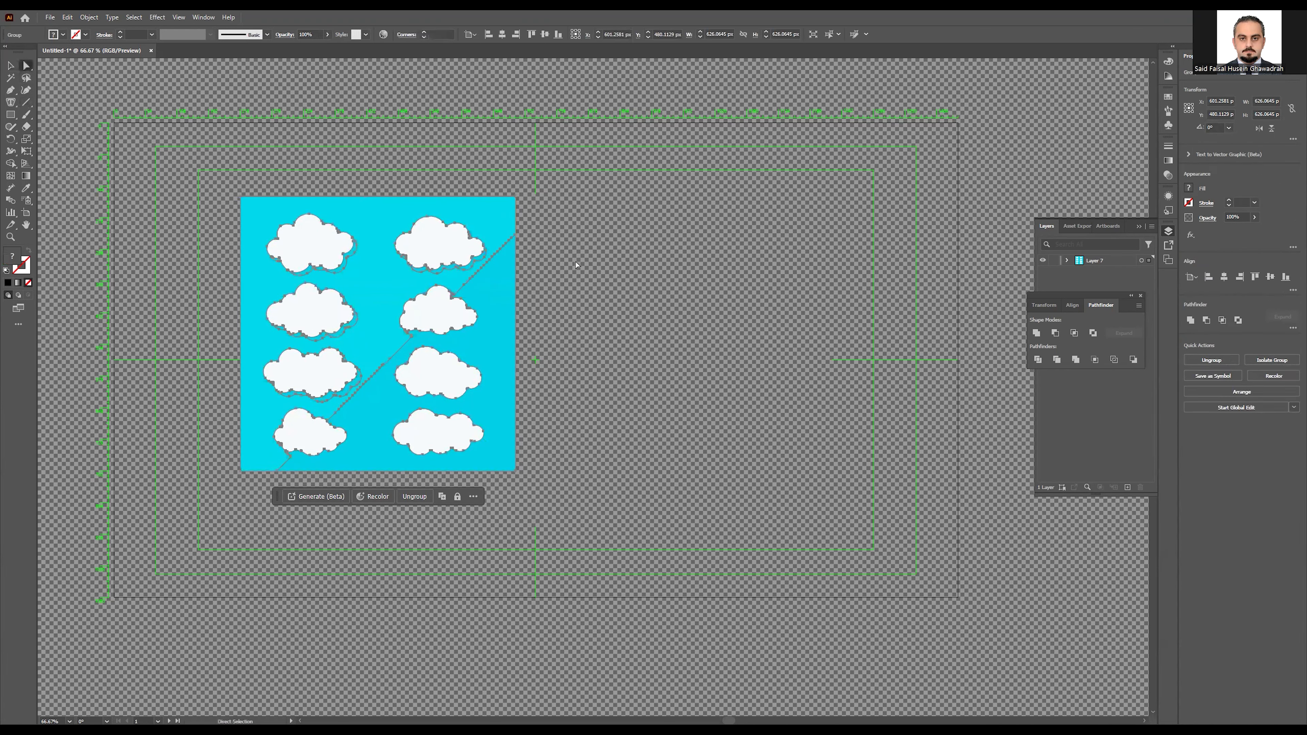
{"action": "left_click", "coordinate": [443, 245]}
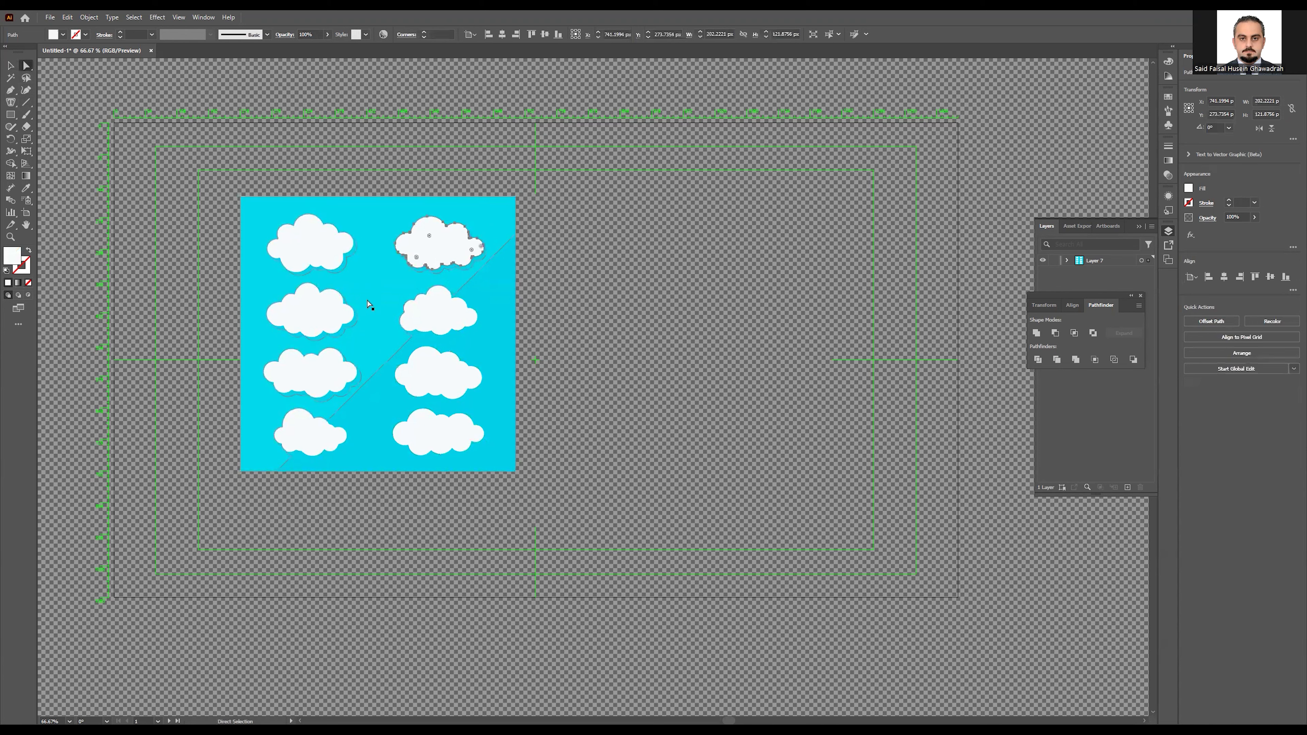
{"action": "left_click", "coordinate": [446, 306]}
{"action": "left_click", "coordinate": [321, 315]}
{"action": "left_click", "coordinate": [452, 253]}
{"action": "left_click_drag", "start_coordinate": [435, 250], "coordinate": [698, 346]}
Step: Delete the blue sheet and remaining clouds, then move the kept cloud up-left
{"action": "left_click_drag", "start_coordinate": [550, 160], "coordinate": [165, 552]}
{"action": "key", "text": "Delete"}
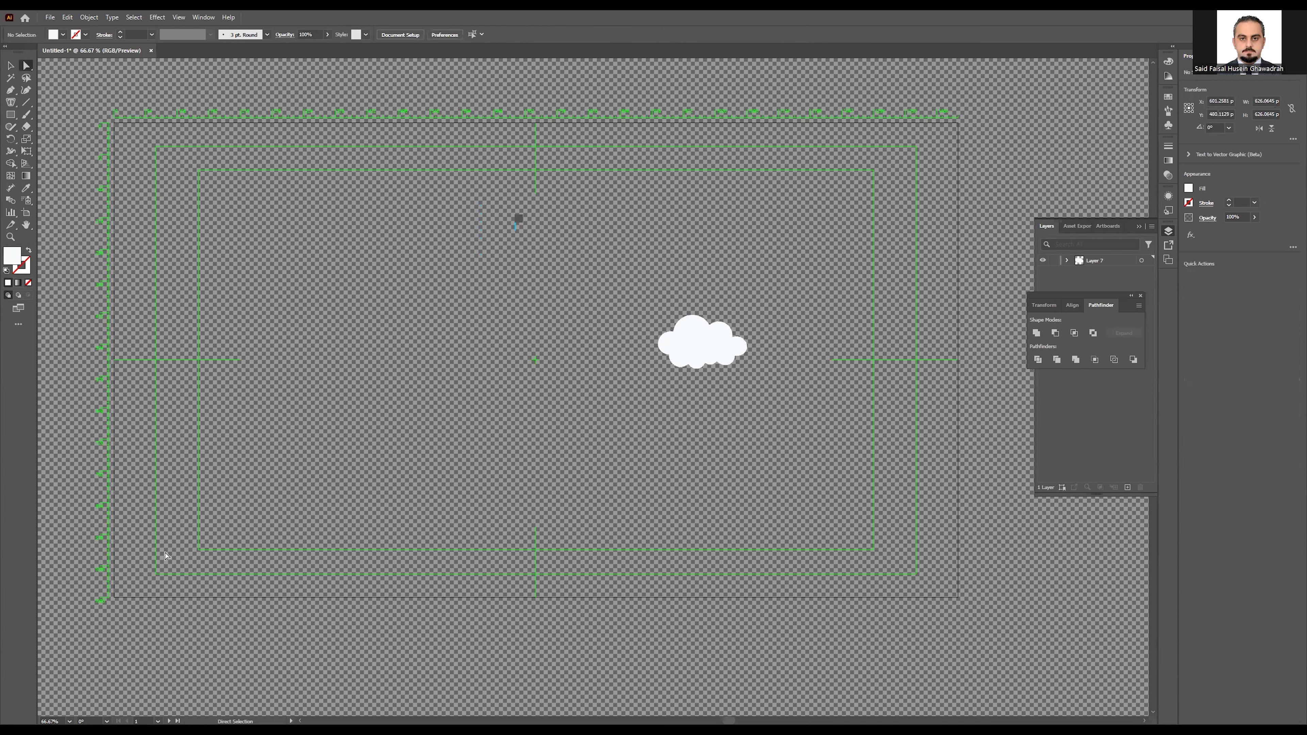
{"action": "left_click_drag", "start_coordinate": [694, 345], "coordinate": [310, 291]}
Step: Enlarge the cloud to about 1140 × 687 px, reposition it, and duplicate Layer 7 as Layer 7 copy
{"action": "left_click", "coordinate": [7, 66]}
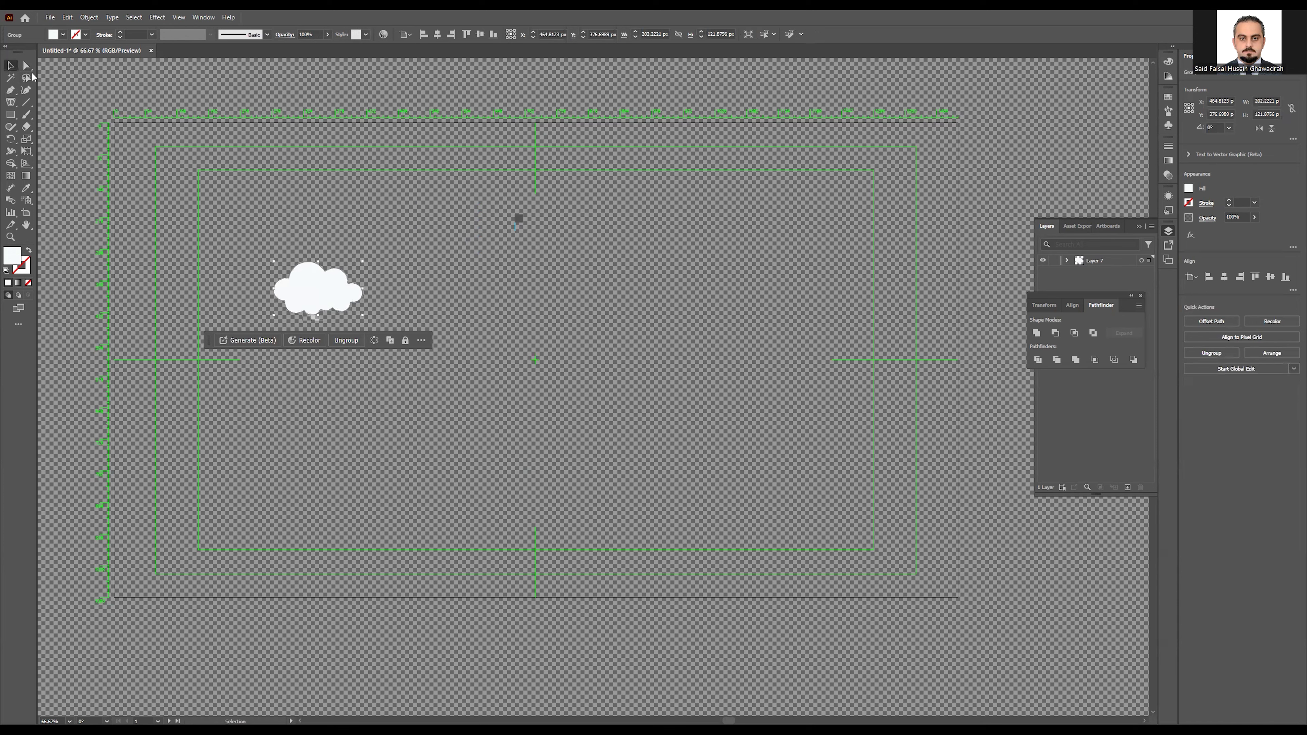
{"action": "left_click_drag", "start_coordinate": [362, 316], "coordinate": [975, 581]}
{"action": "left_click_drag", "start_coordinate": [561, 488], "coordinate": [546, 413]}
{"action": "left_click_drag", "start_coordinate": [1096, 294], "coordinate": [1042, 547]}
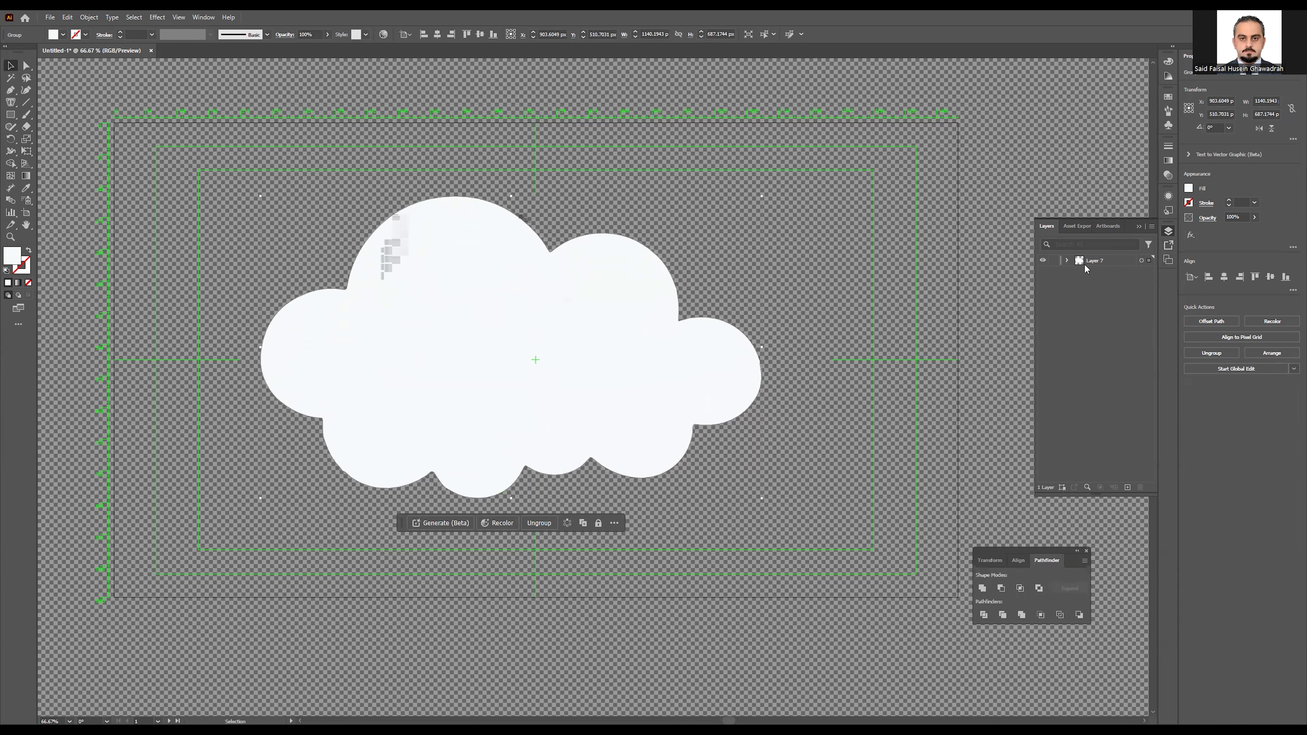
{"action": "left_click_drag", "start_coordinate": [1089, 261], "coordinate": [1092, 272]}
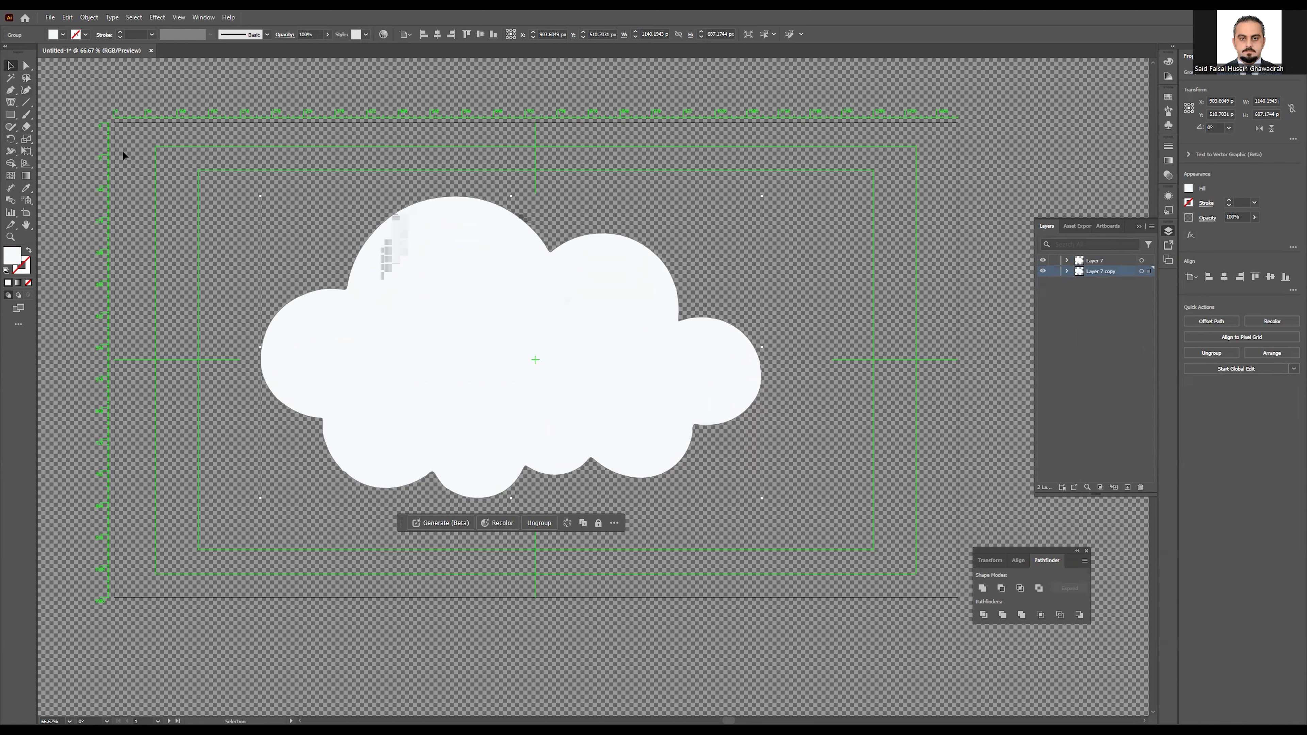
Step: Fill the cloud with area-type placeholder text and set it all in Onyx
{"action": "left_click", "coordinate": [7, 104]}
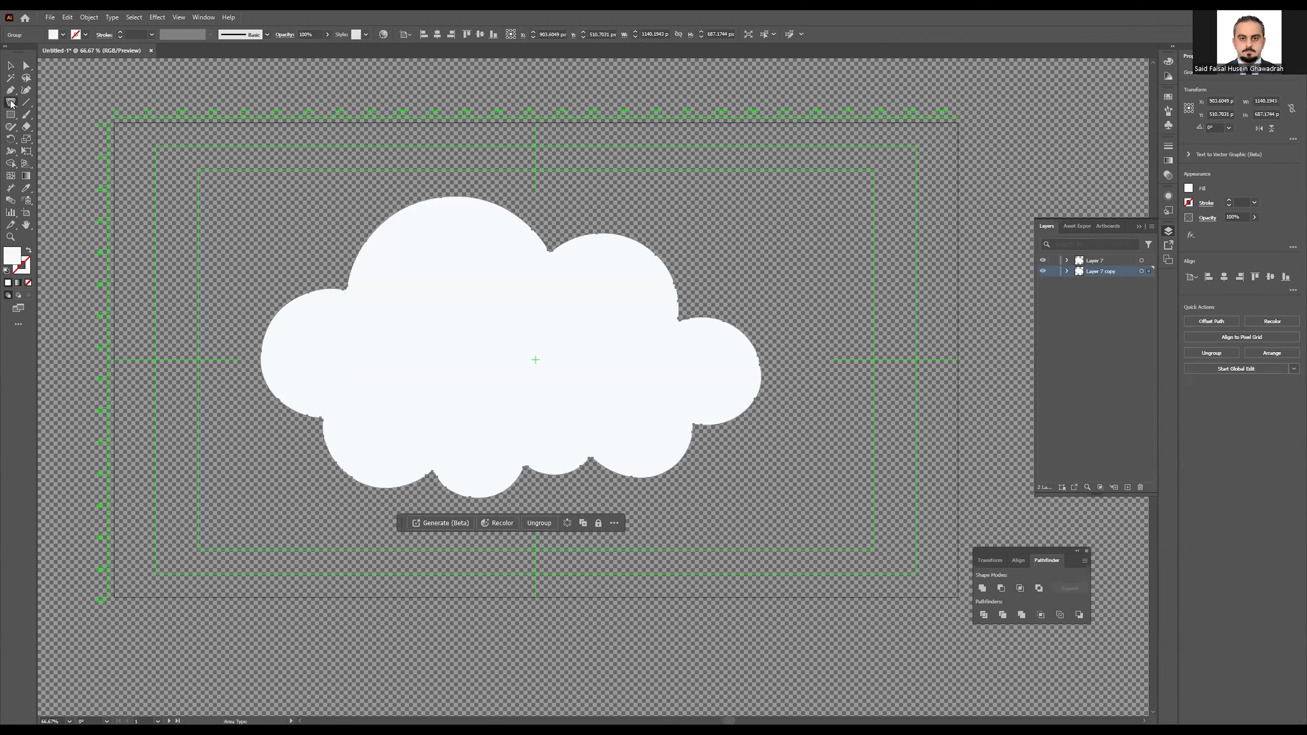
{"action": "left_click", "coordinate": [371, 248]}
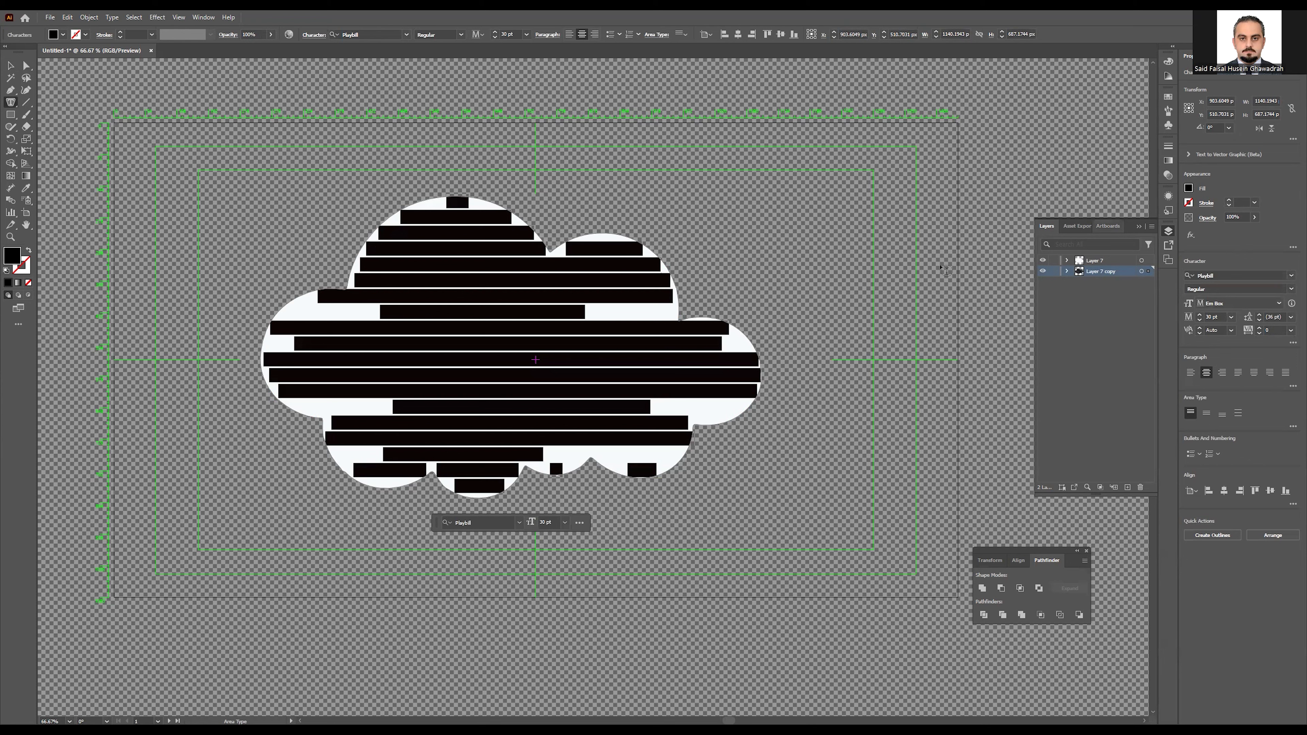
{"action": "triple_click", "coordinate": [495, 339]}
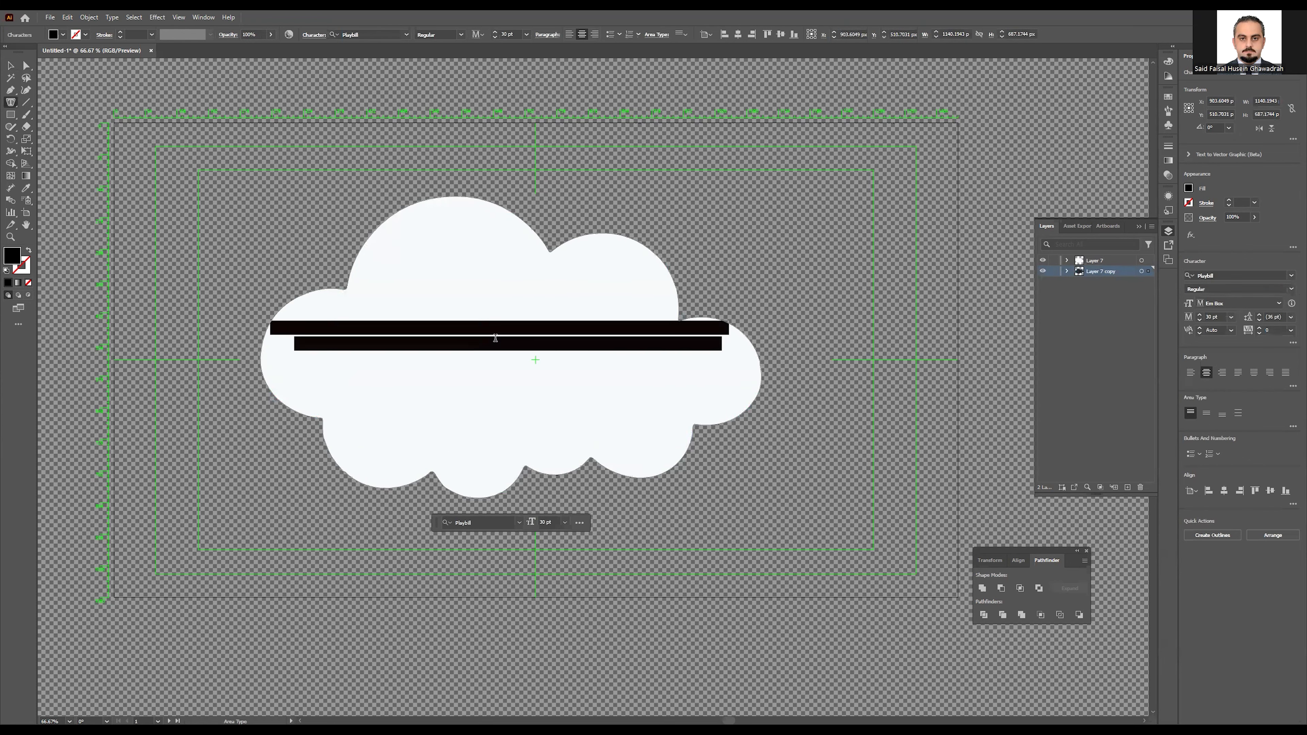
{"action": "key", "text": "ctrl+a"}
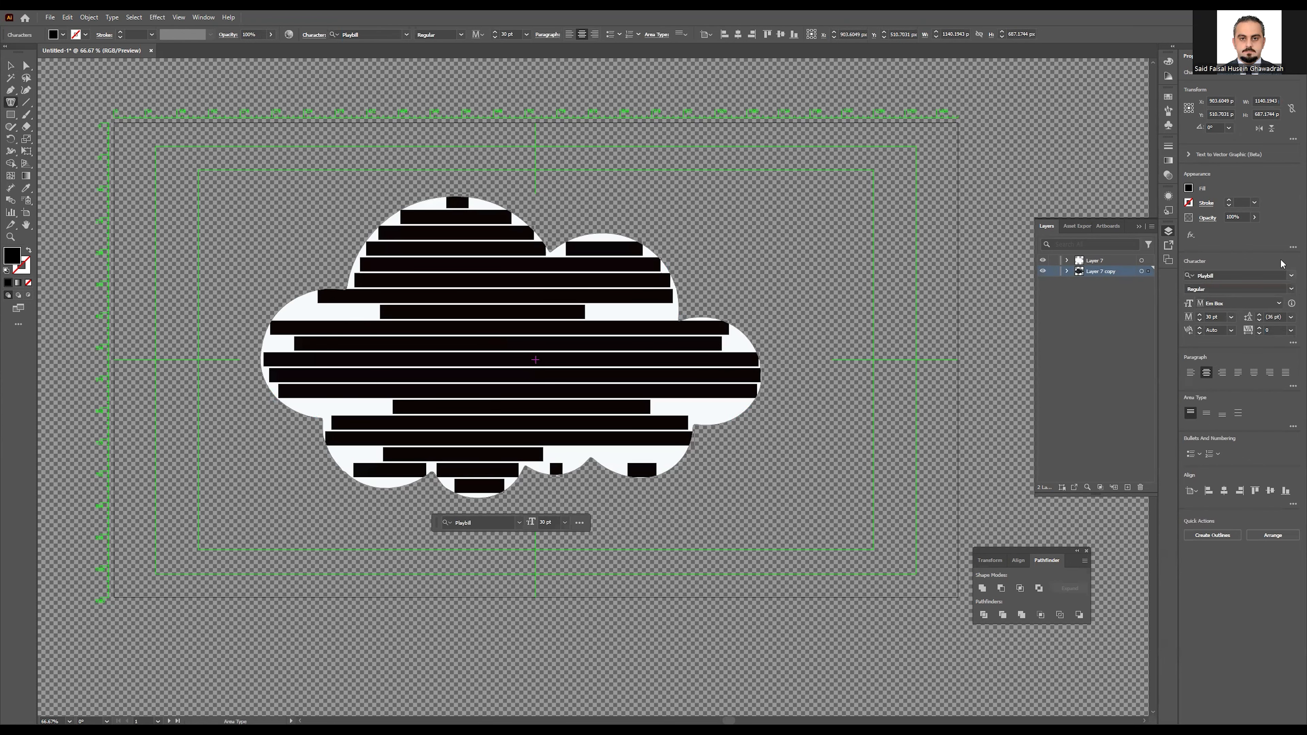
{"action": "left_click", "coordinate": [1293, 278]}
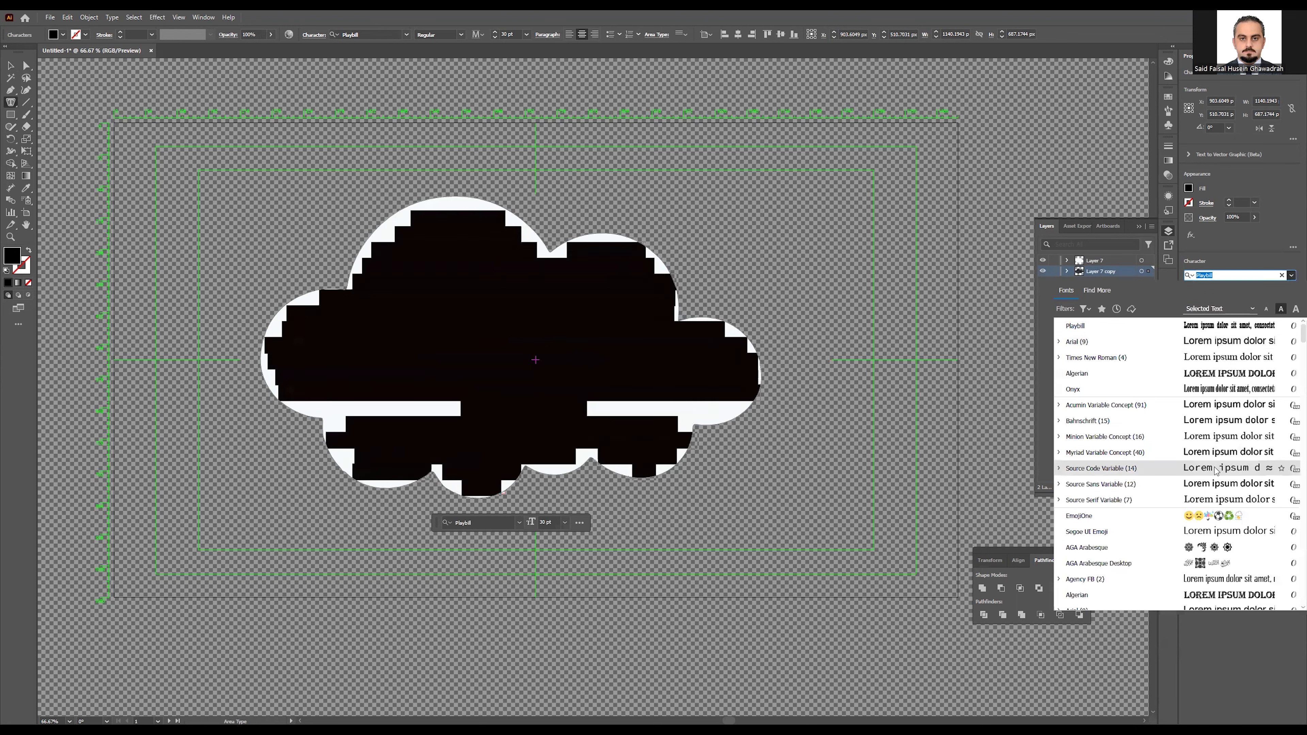
{"action": "left_click", "coordinate": [1216, 391]}
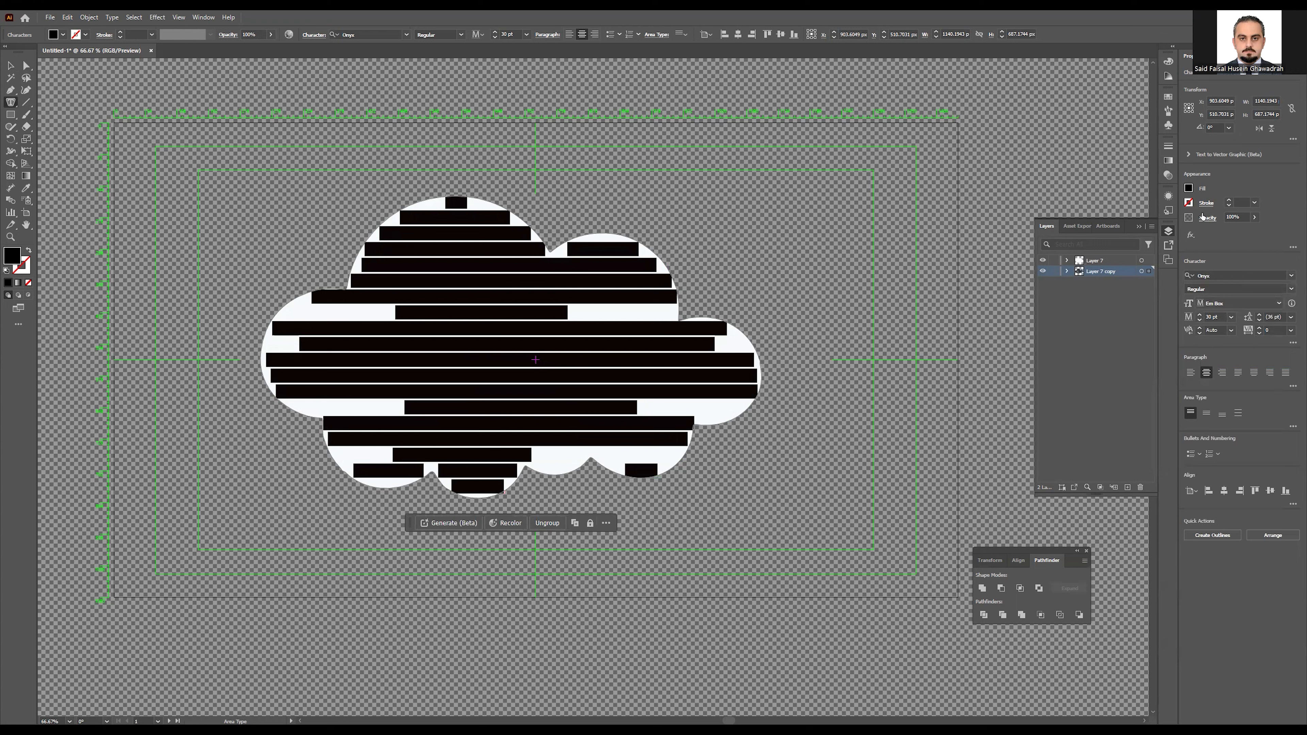
Step: Give the text a brown fill at 30 pt and delete the placeholder text
{"action": "left_click", "coordinate": [1189, 187]}
{"action": "left_click", "coordinate": [1142, 238]}
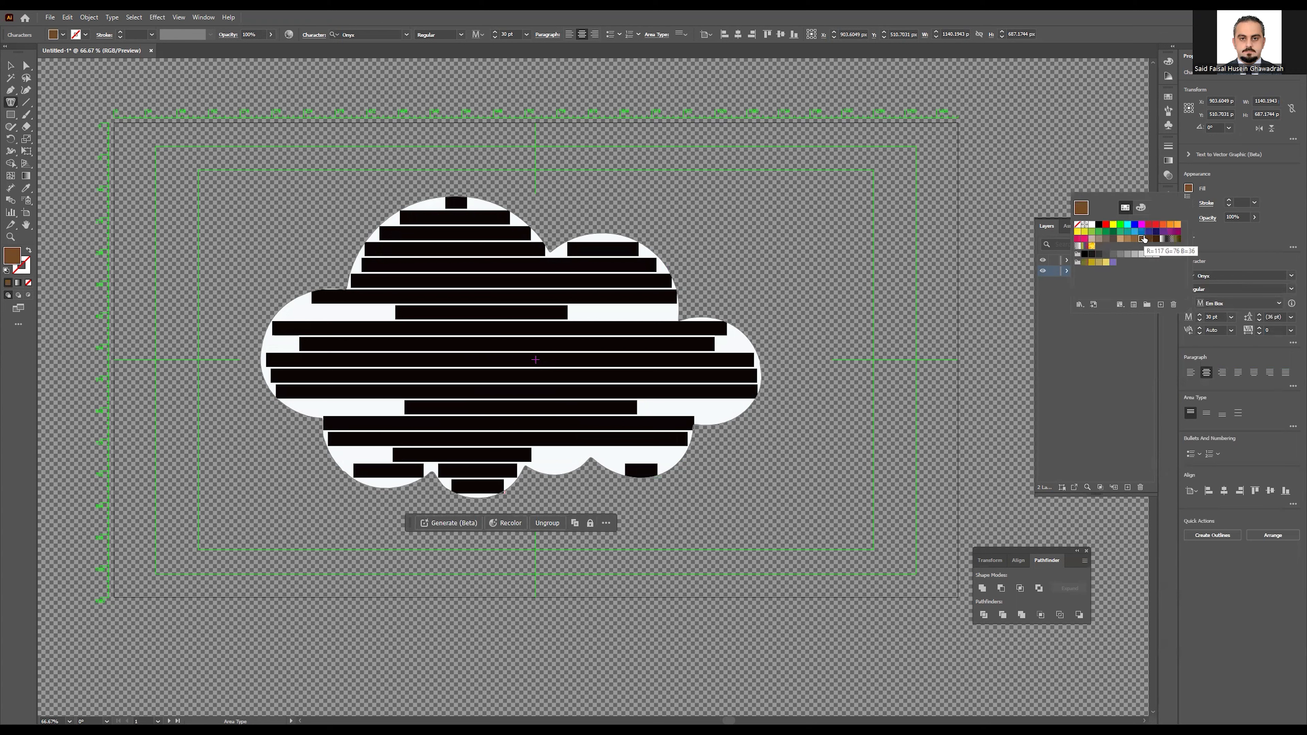
{"action": "left_click", "coordinate": [1247, 236]}
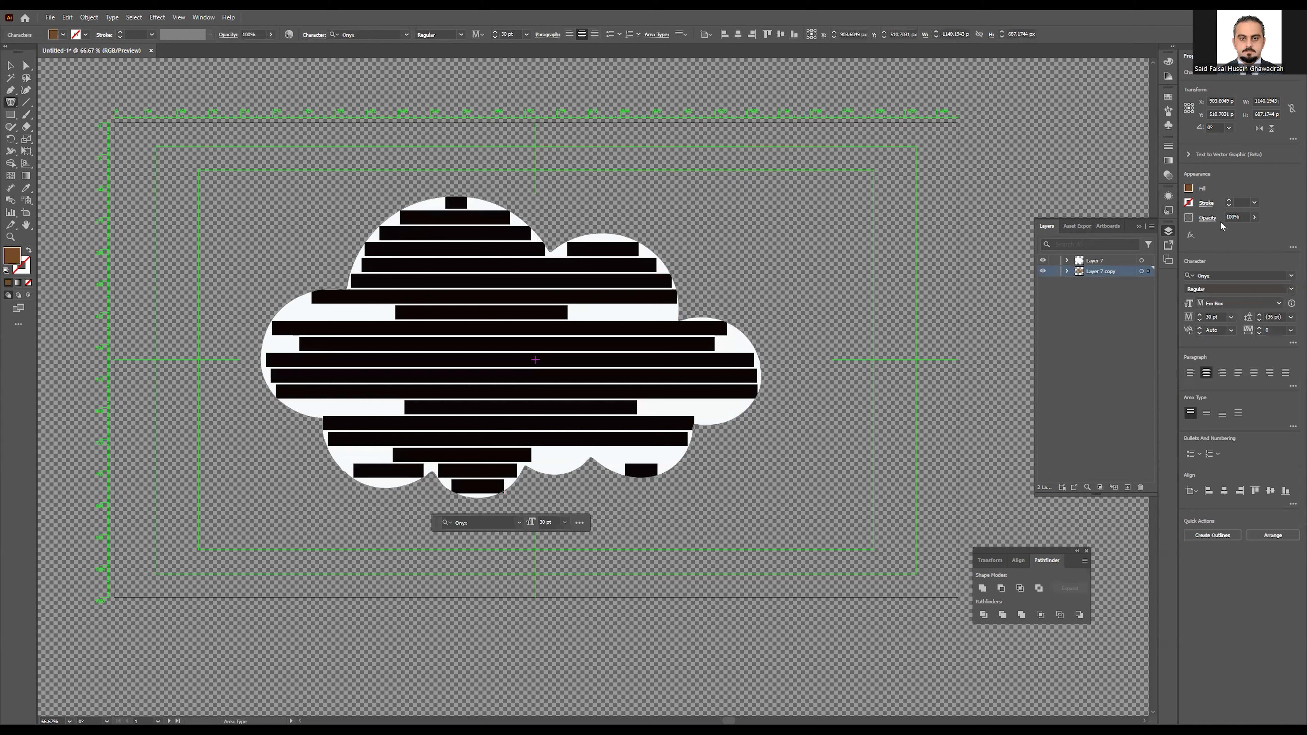
{"action": "left_click", "coordinate": [1201, 321]}
{"action": "left_click", "coordinate": [1201, 321]}
{"action": "left_click", "coordinate": [1201, 322]}
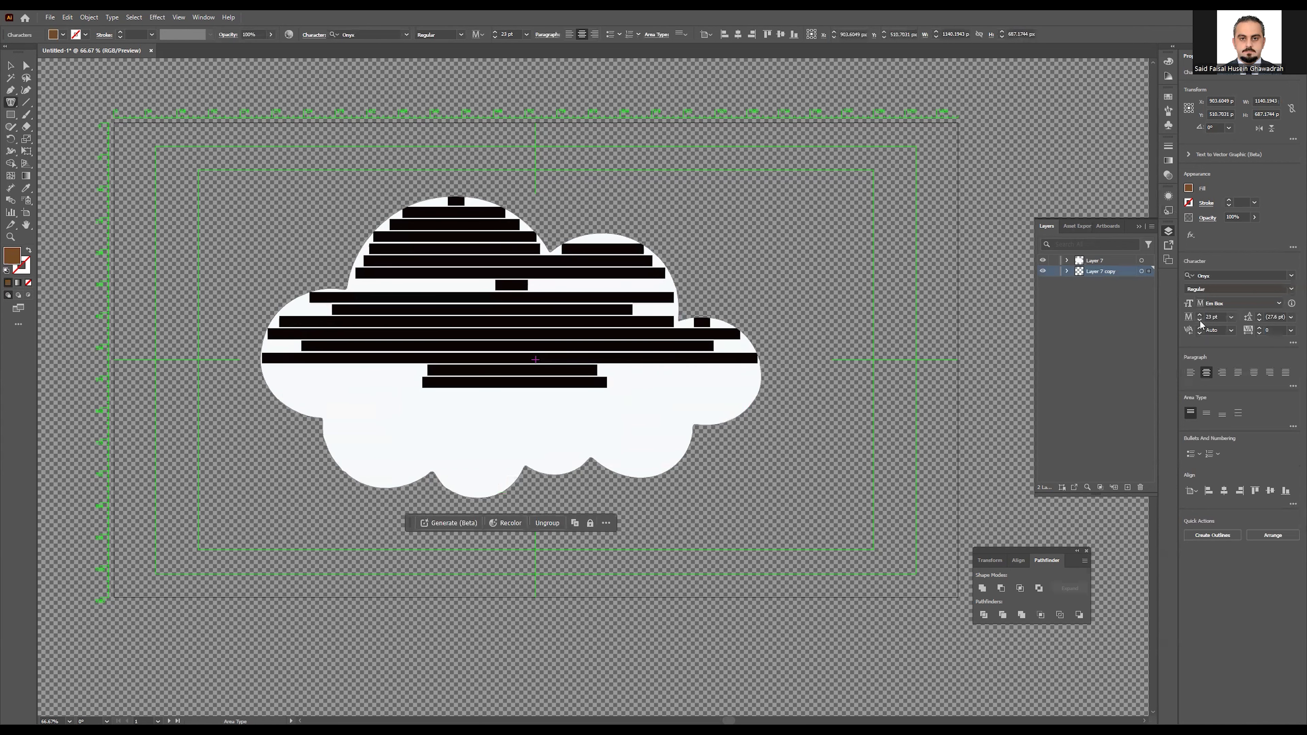
{"action": "left_click", "coordinate": [1201, 316]}
{"action": "left_click", "coordinate": [1200, 315]}
{"action": "left_click", "coordinate": [1200, 315]}
{"action": "left_click", "coordinate": [1201, 315]}
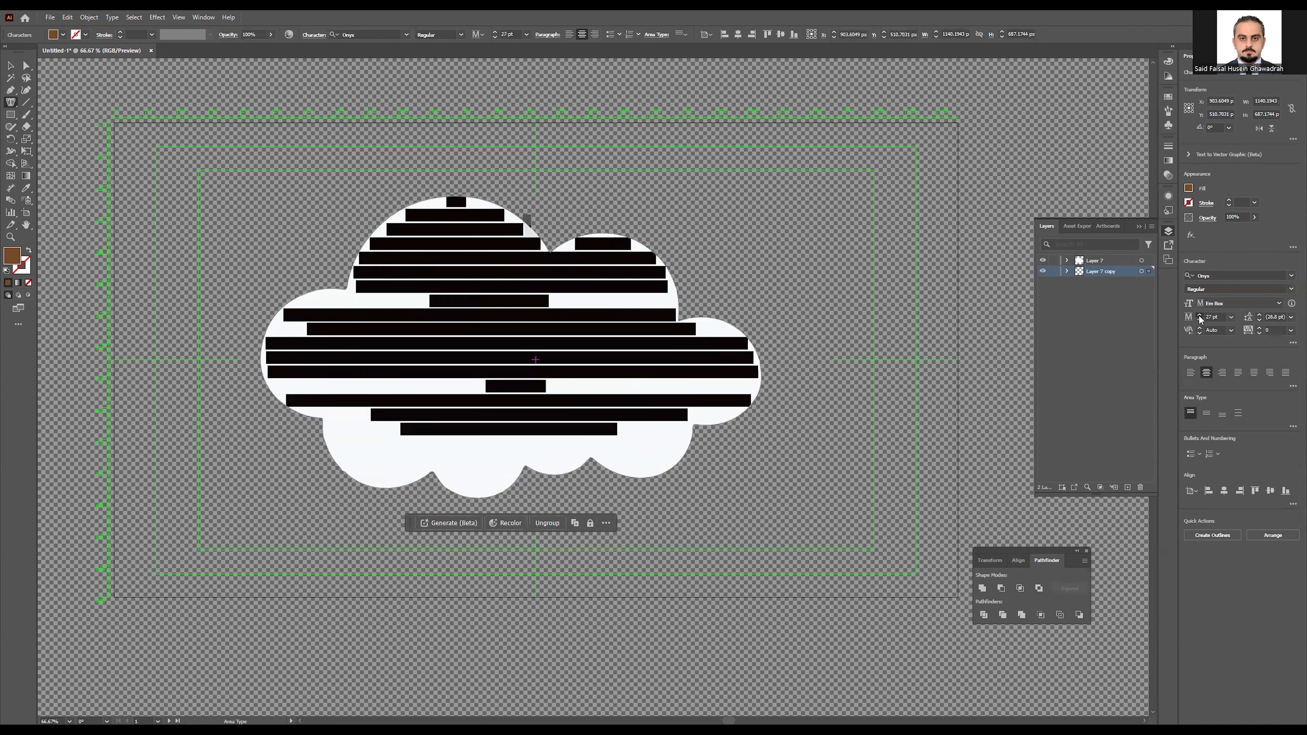
{"action": "left_click", "coordinate": [1201, 315]}
{"action": "left_click", "coordinate": [1200, 315]}
{"action": "left_click", "coordinate": [1201, 315]}
{"action": "key", "text": "BackSpace"}
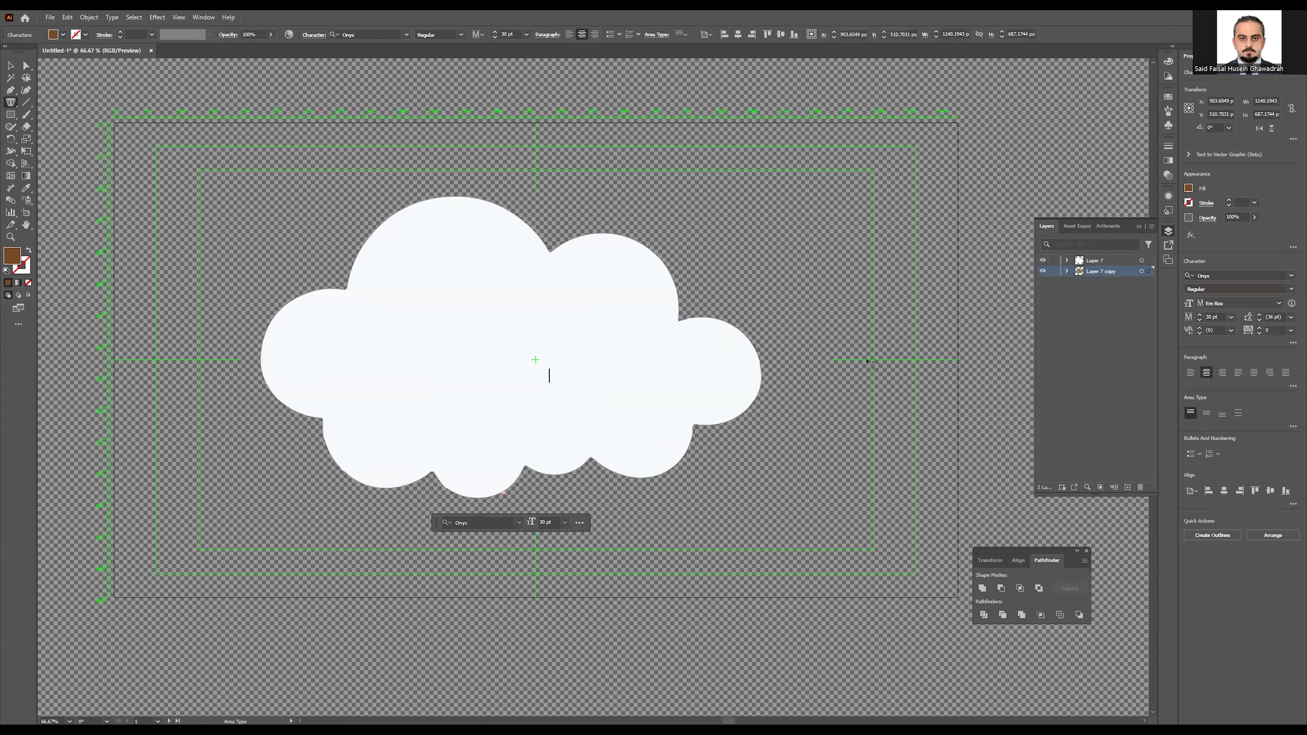
Step: Attempt to start text in the cloud and dismiss the non-compound path warnings
{"action": "left_click", "coordinate": [606, 410]}
{"action": "left_click", "coordinate": [751, 386]}
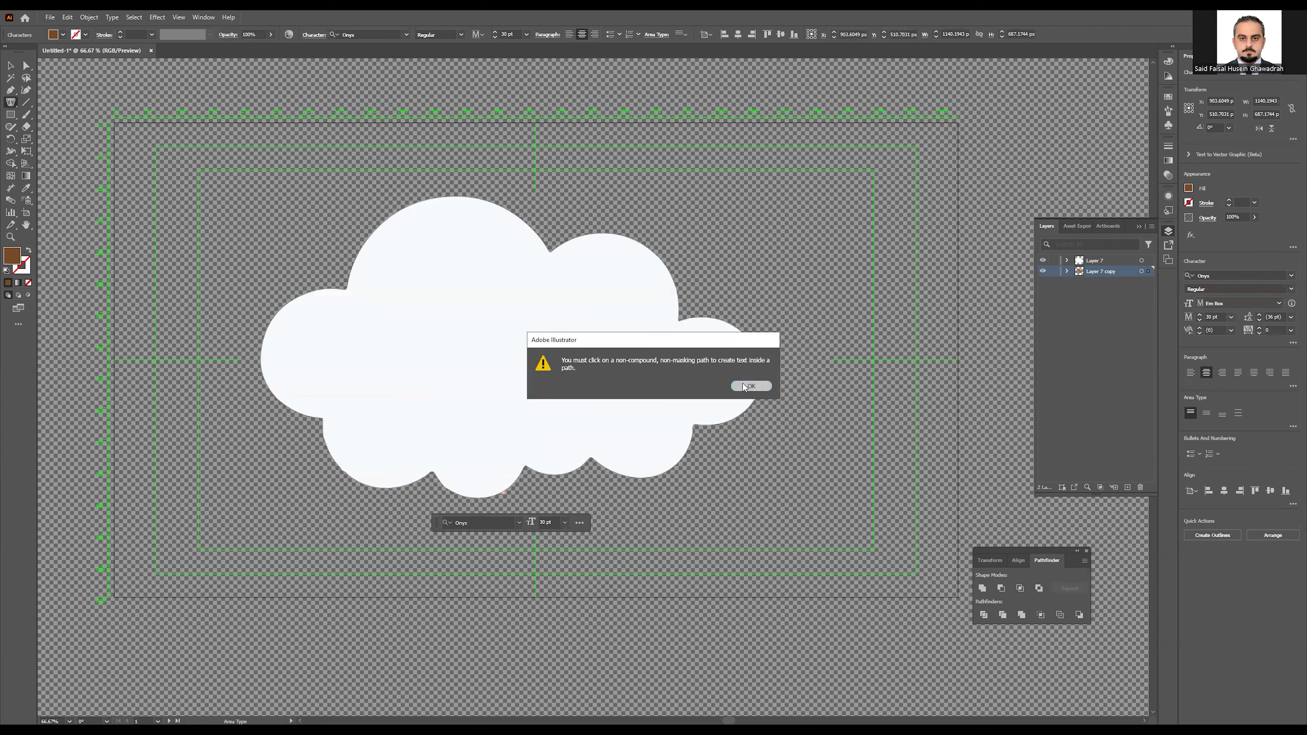
{"action": "left_click", "coordinate": [752, 386]}
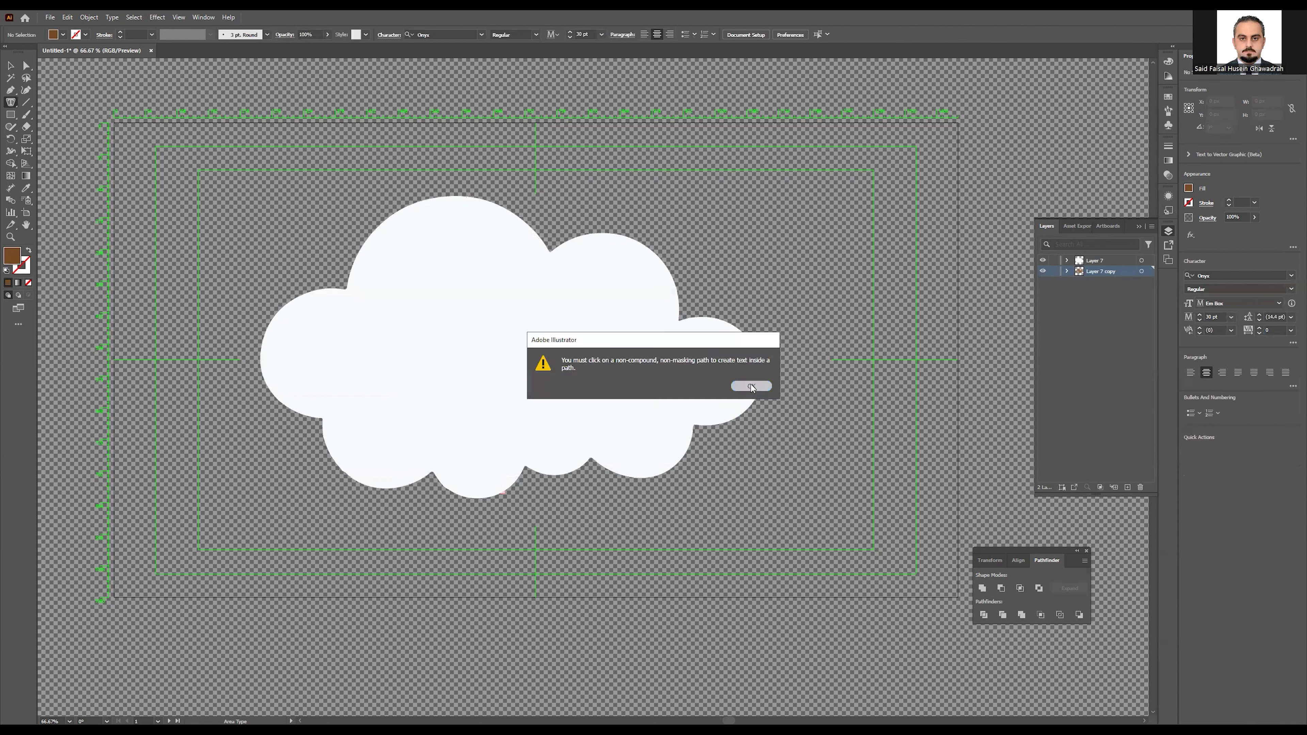
{"action": "left_click", "coordinate": [11, 66]}
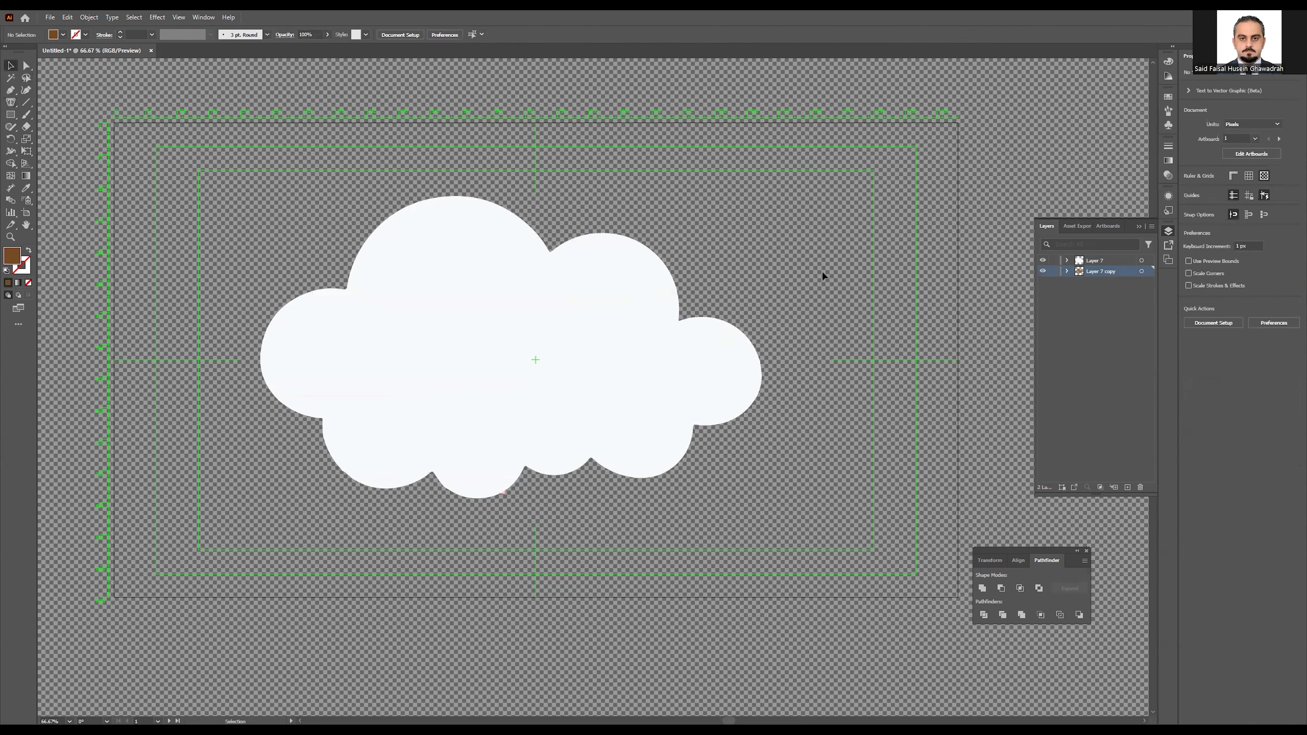
Step: Hide Layer 7, move it below Layer 7 copy, then show it again
{"action": "left_click", "coordinate": [1043, 261]}
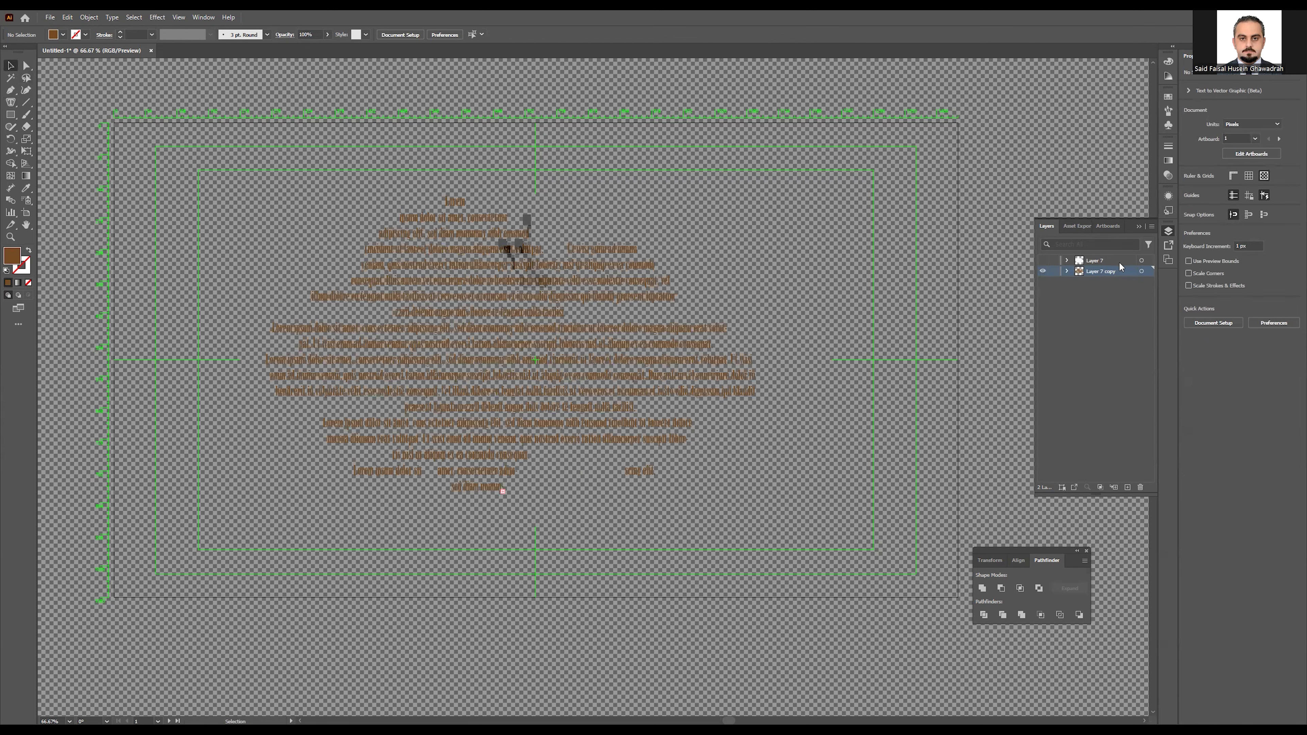
{"action": "left_click_drag", "start_coordinate": [1105, 262], "coordinate": [1106, 301]}
{"action": "left_click", "coordinate": [1042, 272]}
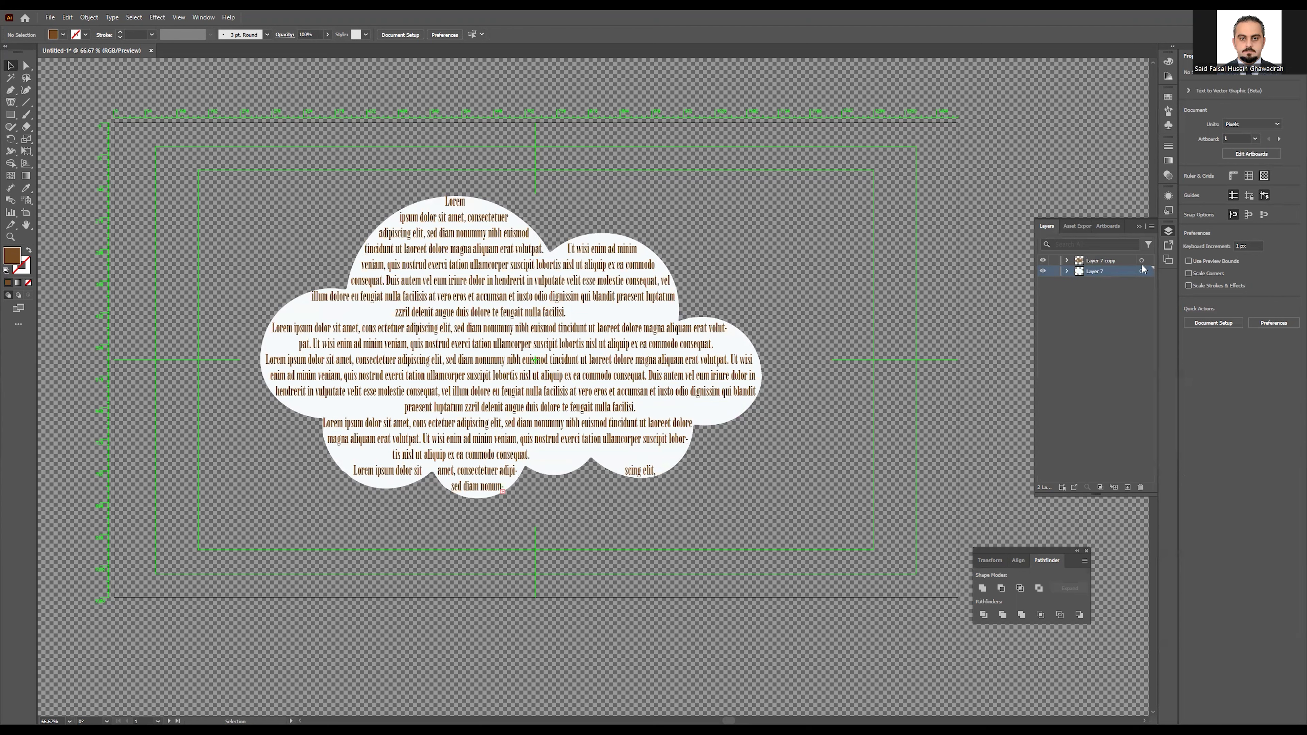
Step: Select the cloud text, try a blue stroke on it, and undo it
{"action": "left_click", "coordinate": [1104, 261]}
{"action": "left_click", "coordinate": [1099, 271]}
{"action": "left_click", "coordinate": [26, 66]}
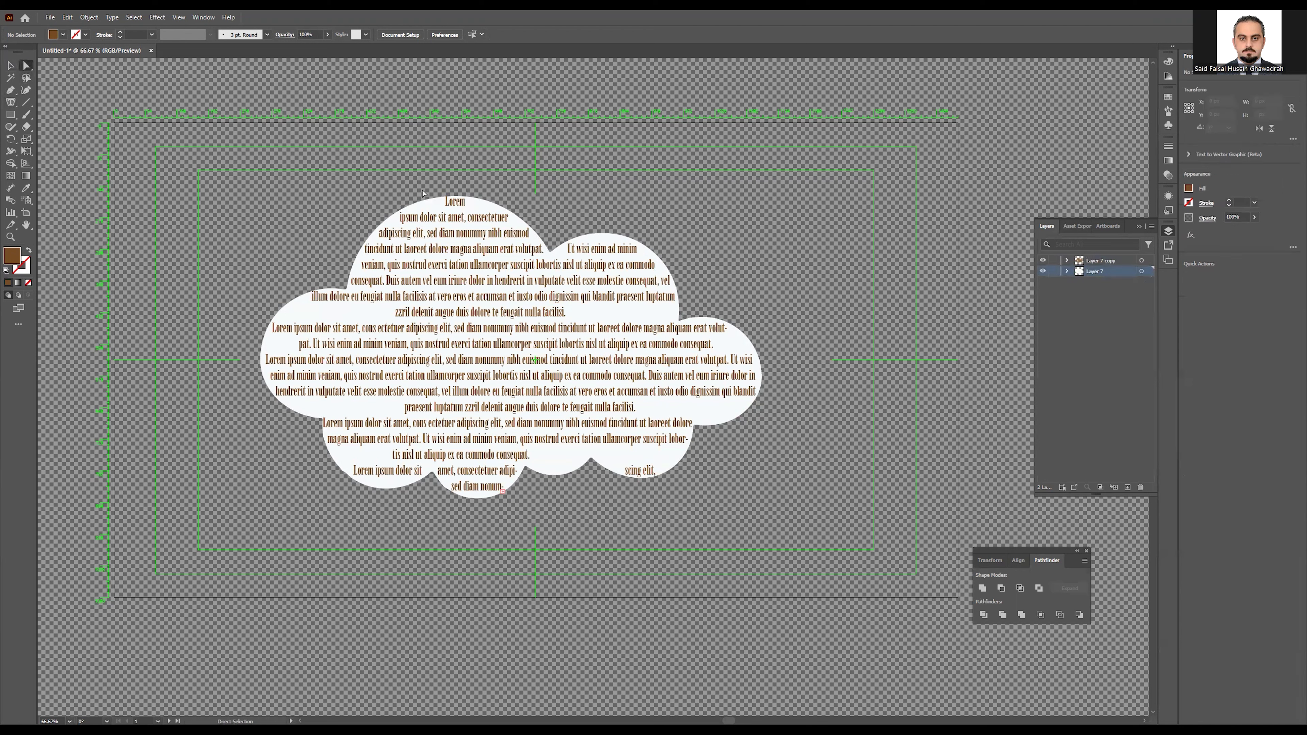
{"action": "left_click", "coordinate": [674, 311]}
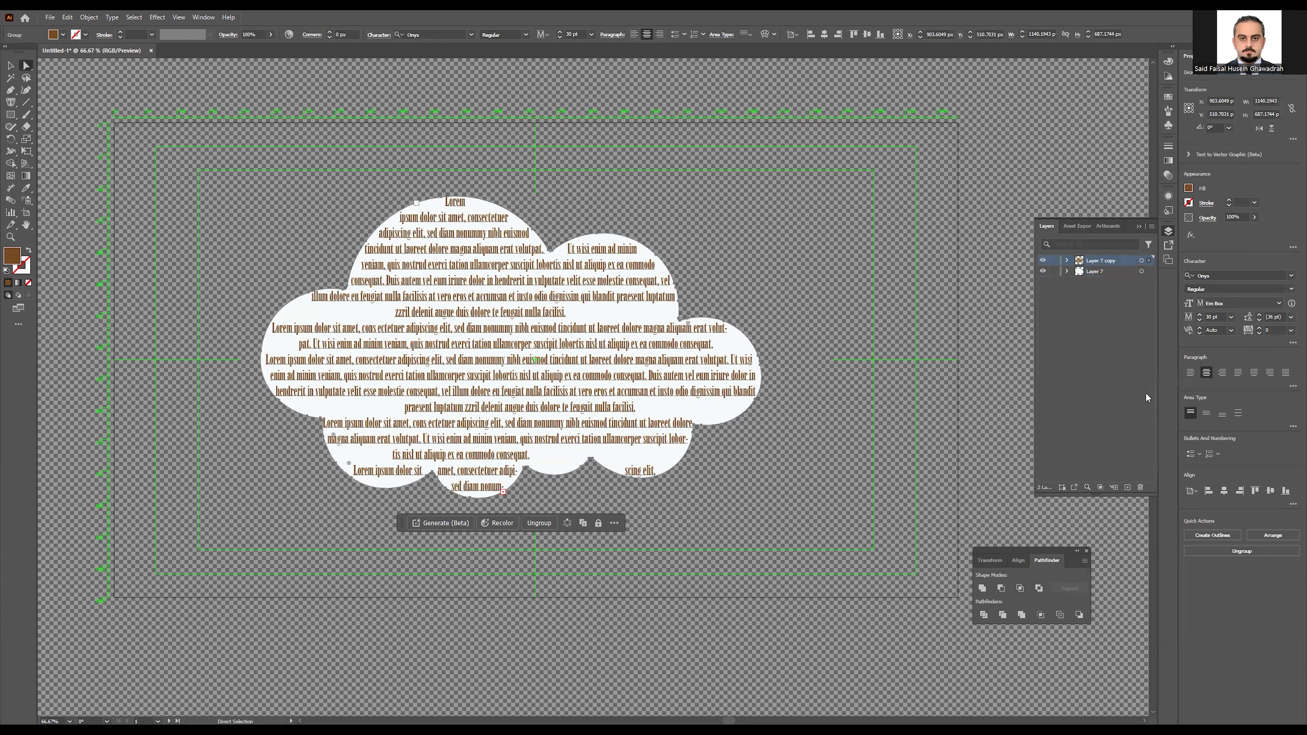
{"action": "left_click", "coordinate": [1189, 202]}
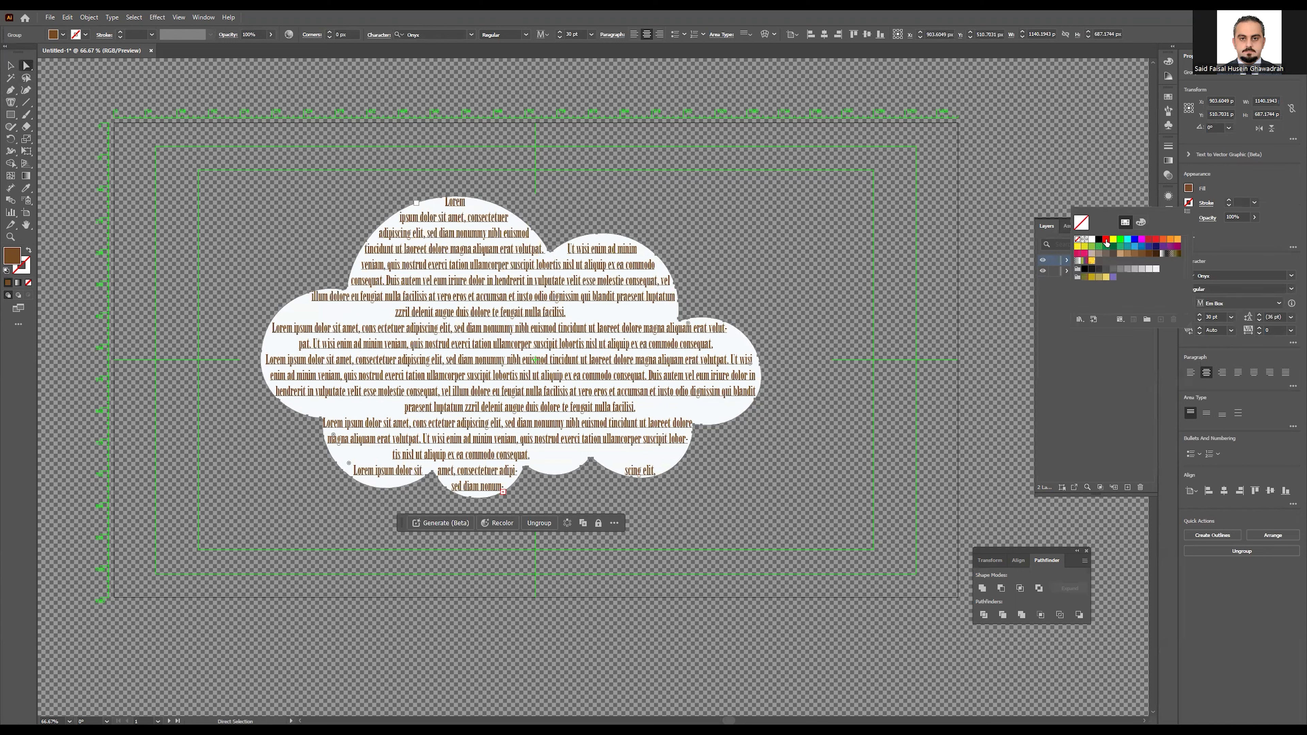
{"action": "left_click", "coordinate": [1136, 241]}
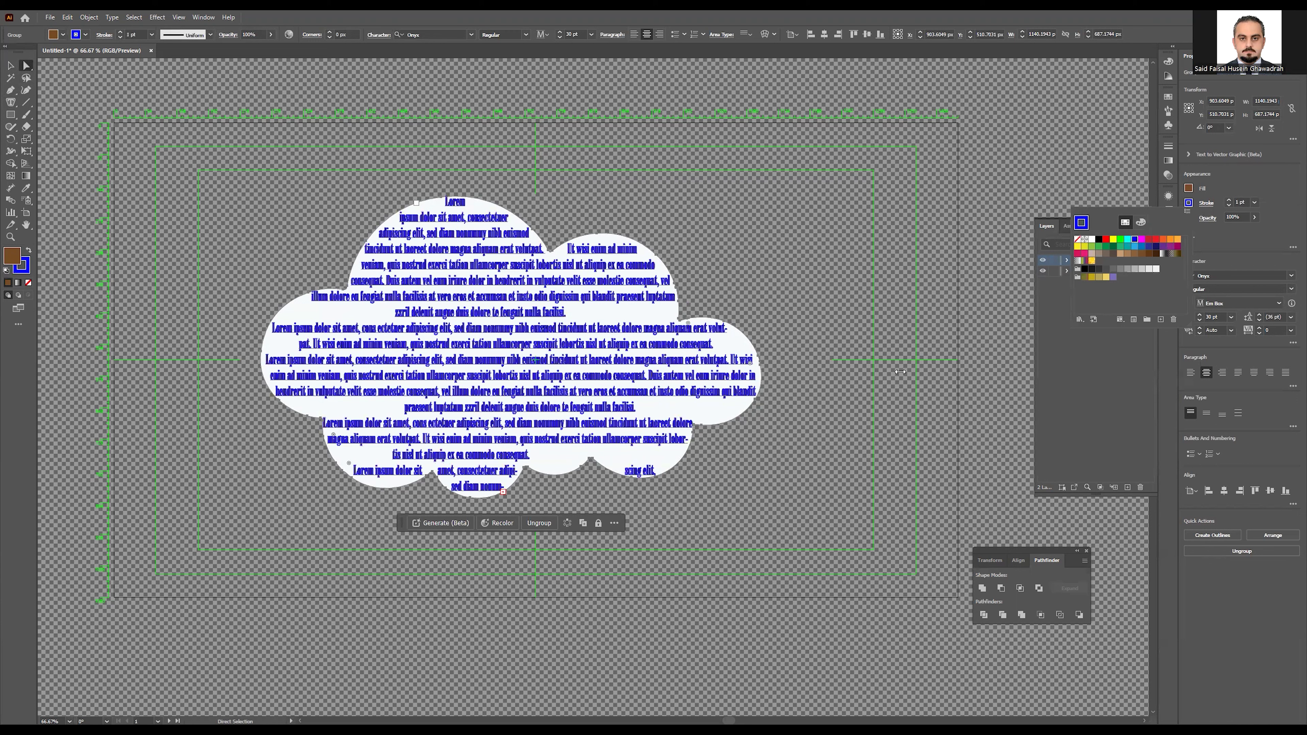
{"action": "left_click", "coordinate": [1106, 403]}
{"action": "key", "text": "ctrl+z"}
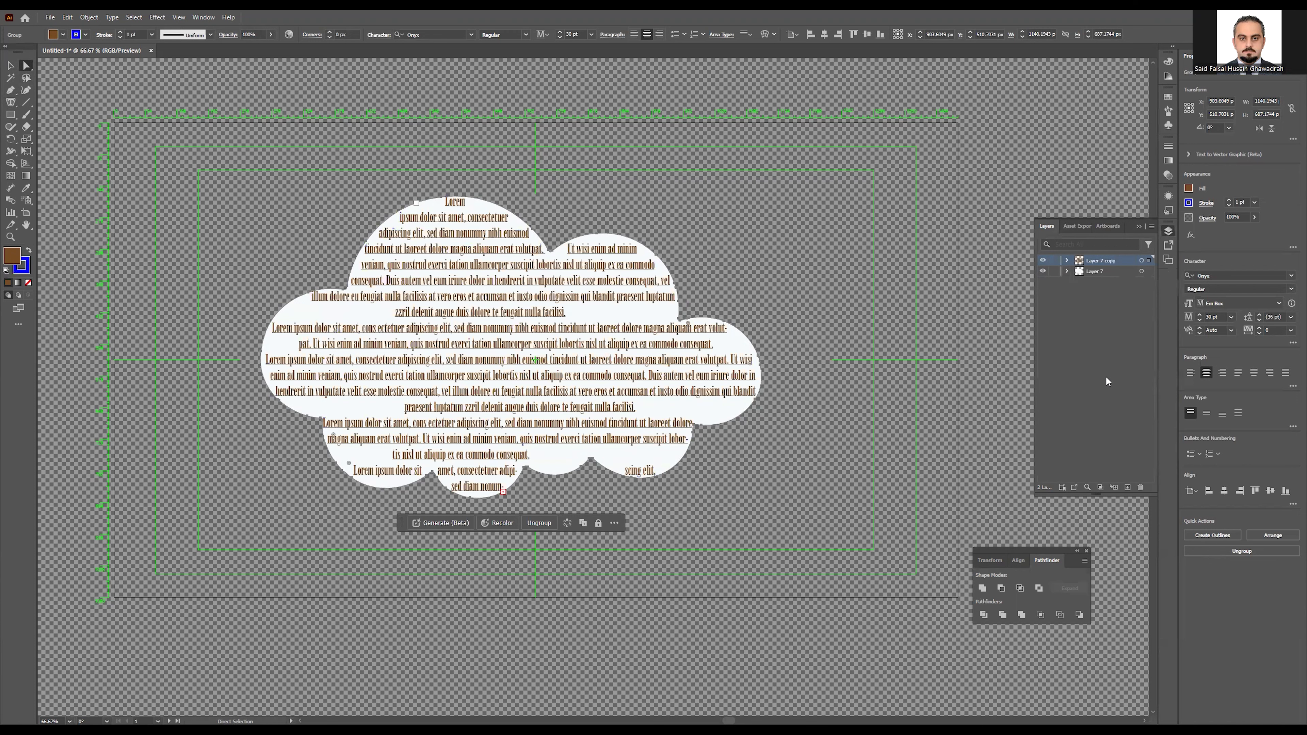
Step: Expand Layer 7's group, select the cloud outline path, and hide Layer 7 copy
{"action": "left_click", "coordinate": [1101, 271]}
{"action": "left_click", "coordinate": [1067, 271]}
{"action": "left_click", "coordinate": [1098, 282]}
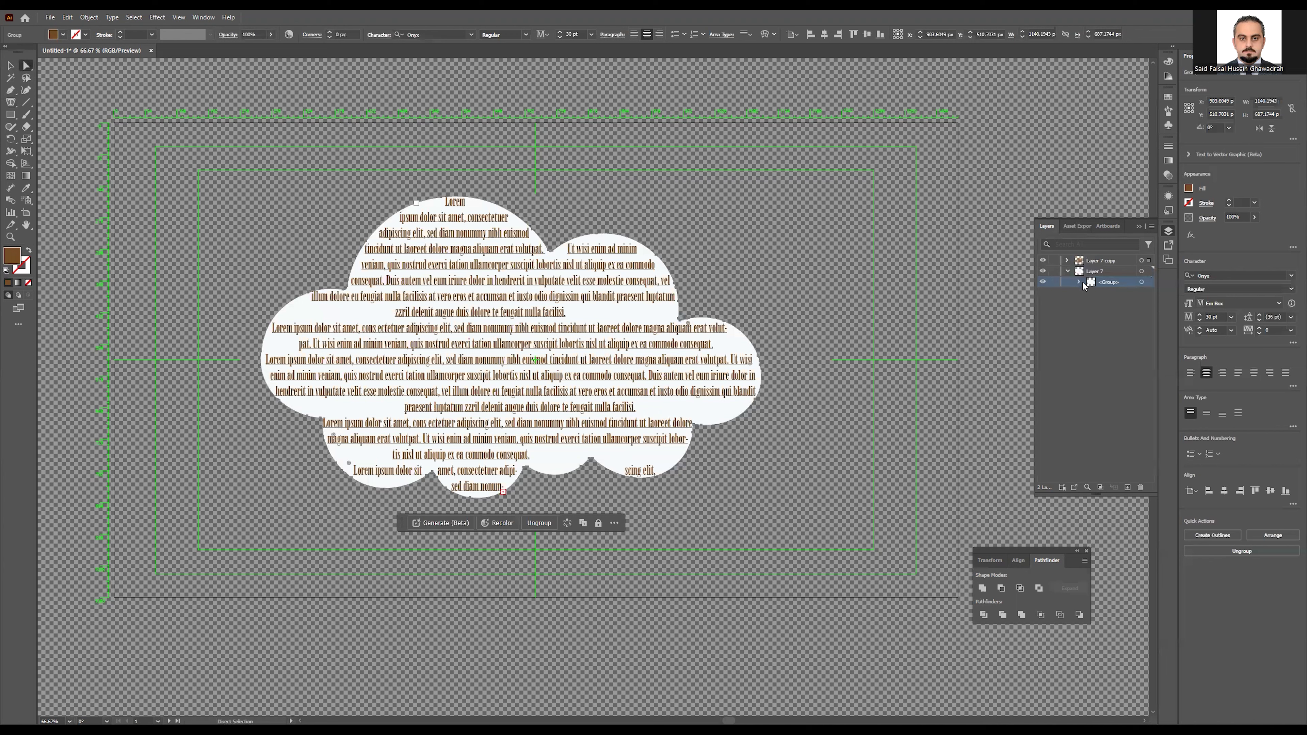
{"action": "left_click", "coordinate": [1078, 282]}
{"action": "left_click", "coordinate": [1101, 294]}
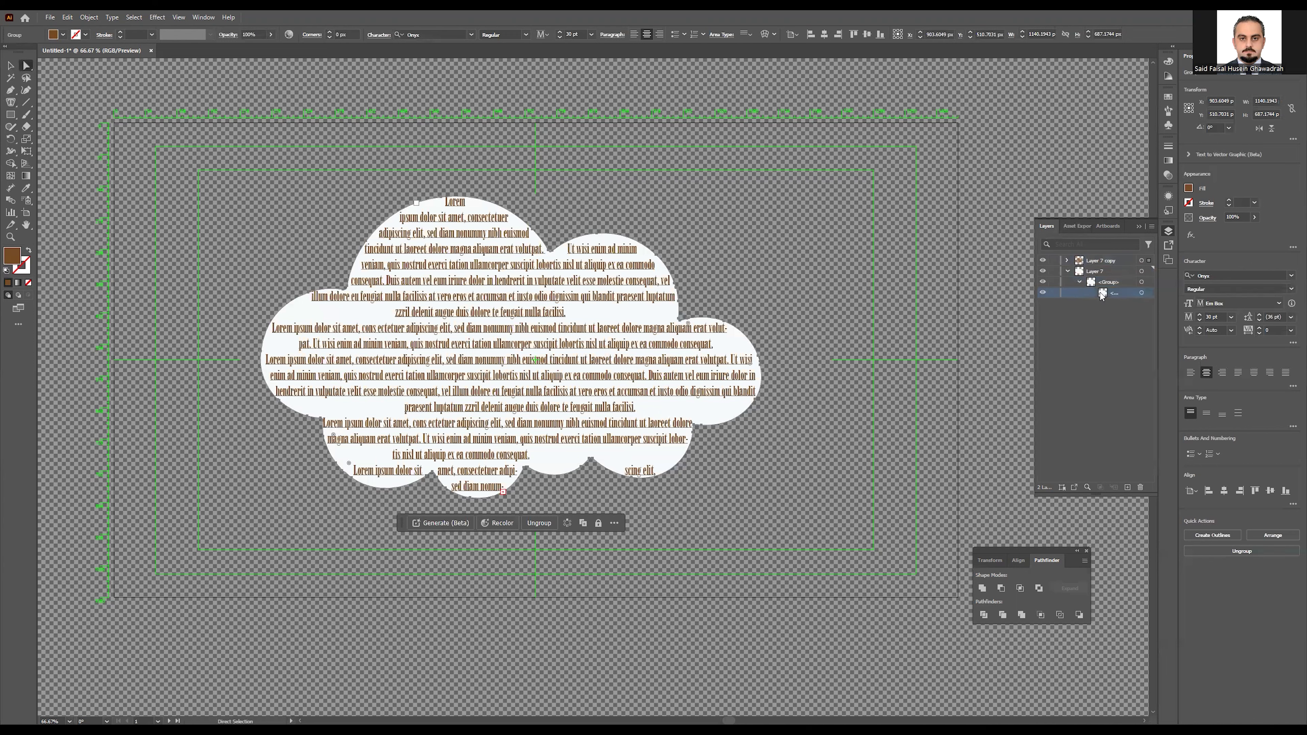
{"action": "left_click", "coordinate": [11, 65]}
{"action": "left_click", "coordinate": [123, 112]}
{"action": "left_click", "coordinate": [27, 65]}
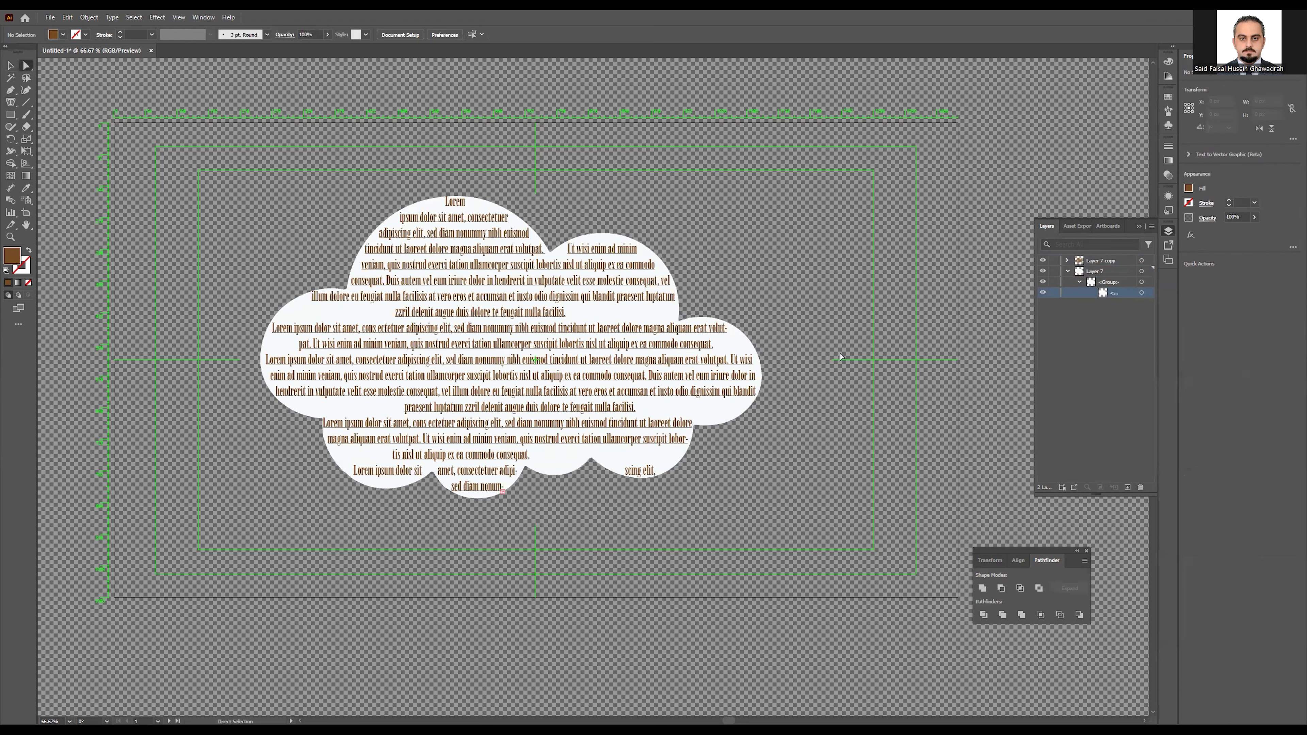
{"action": "left_click", "coordinate": [756, 352]}
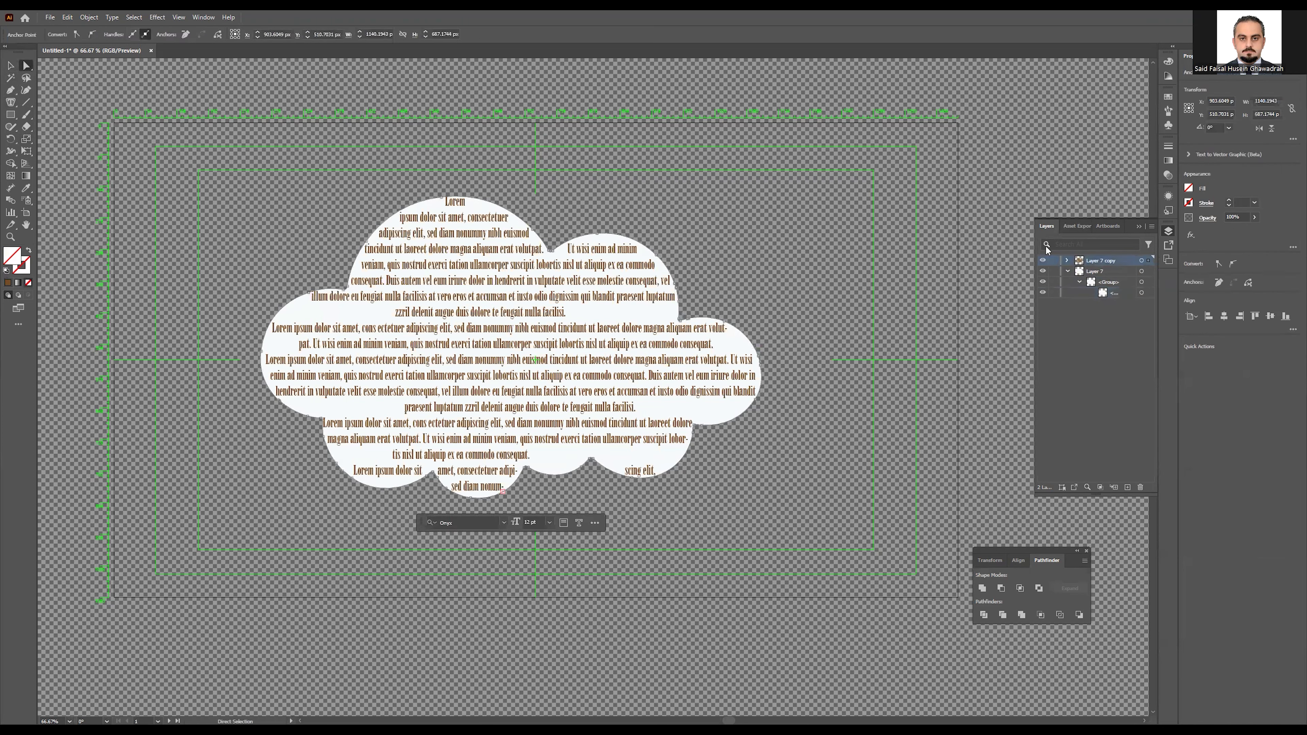
{"action": "left_click", "coordinate": [1043, 261]}
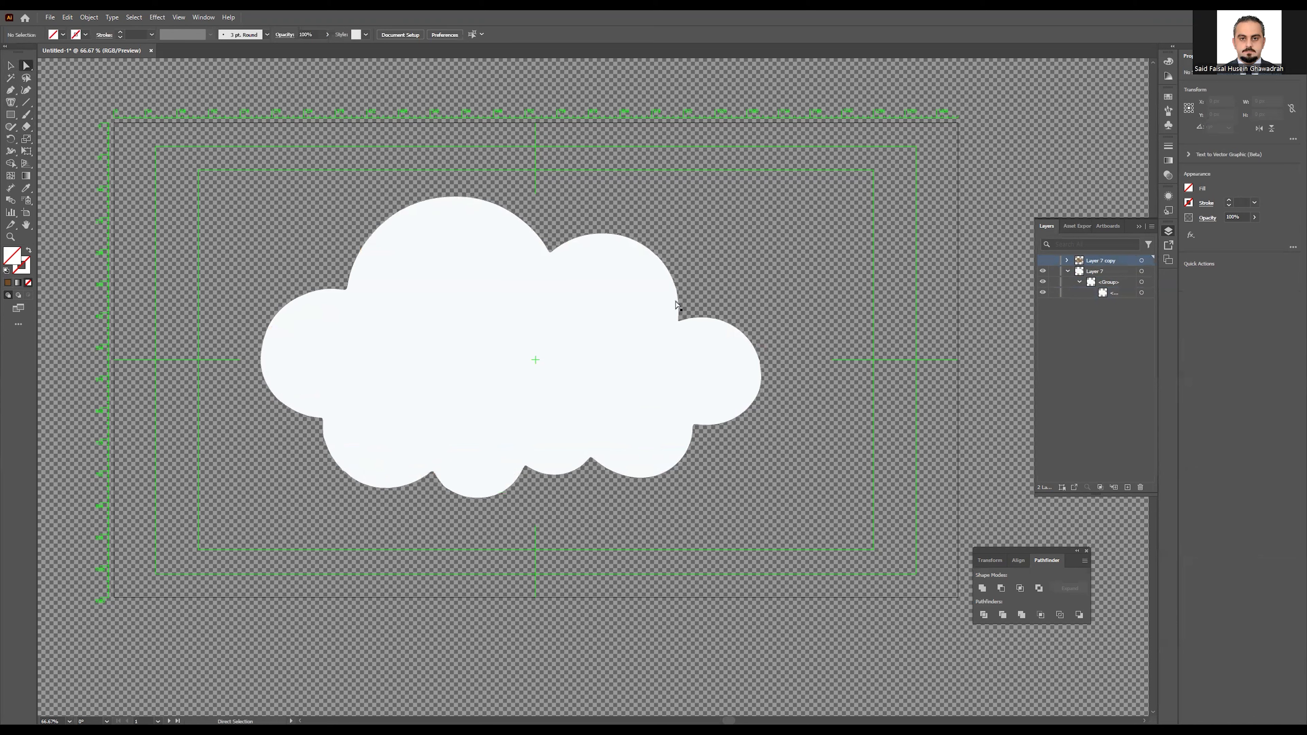
{"action": "left_click", "coordinate": [682, 318]}
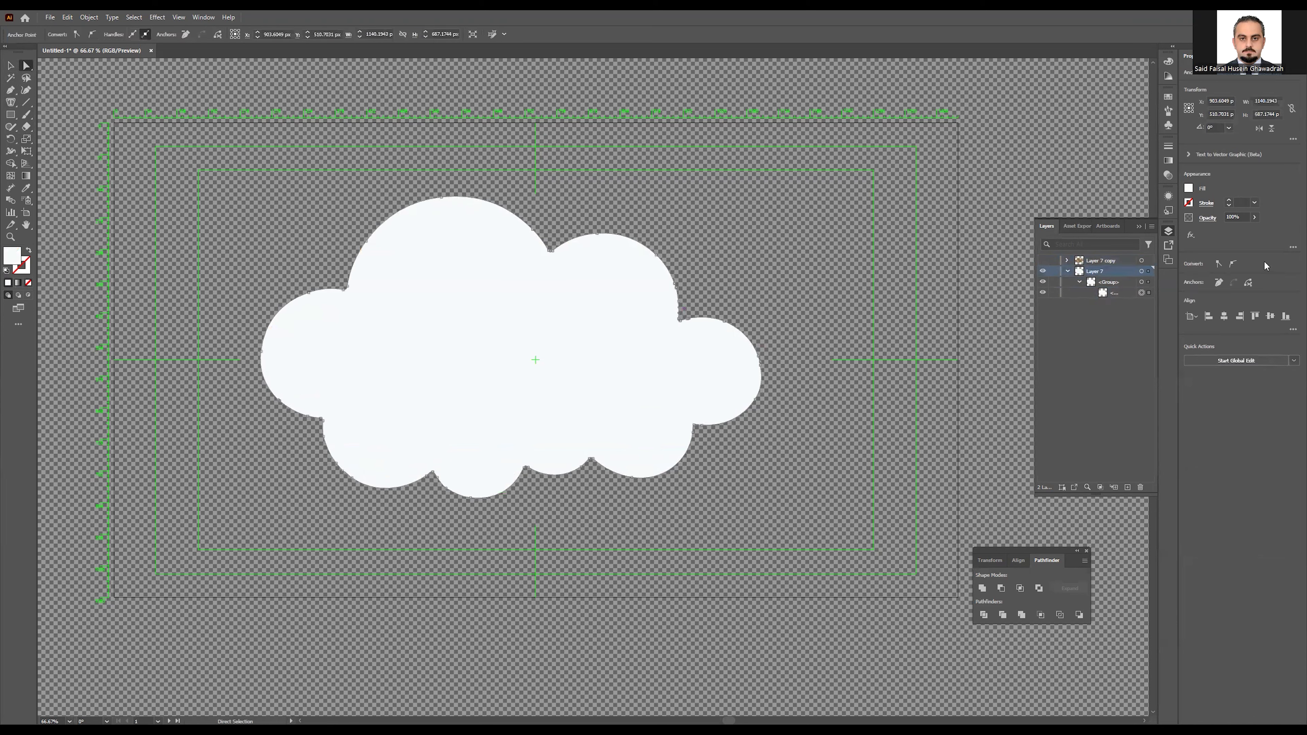
Step: Give the cloud a 17 pt orange stroke with fill None, then show Layer 7 copy
{"action": "left_click", "coordinate": [1190, 205]}
{"action": "left_click", "coordinate": [1163, 239]}
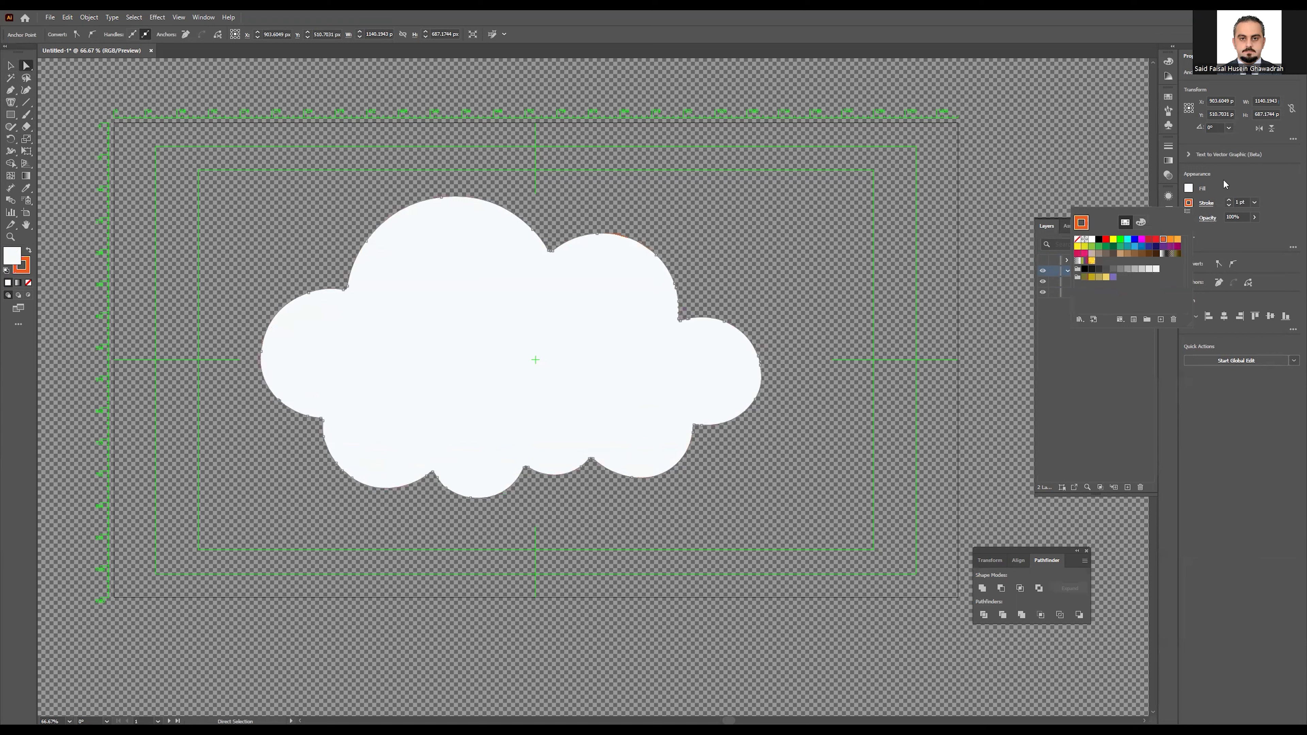
{"action": "left_click", "coordinate": [1226, 184]}
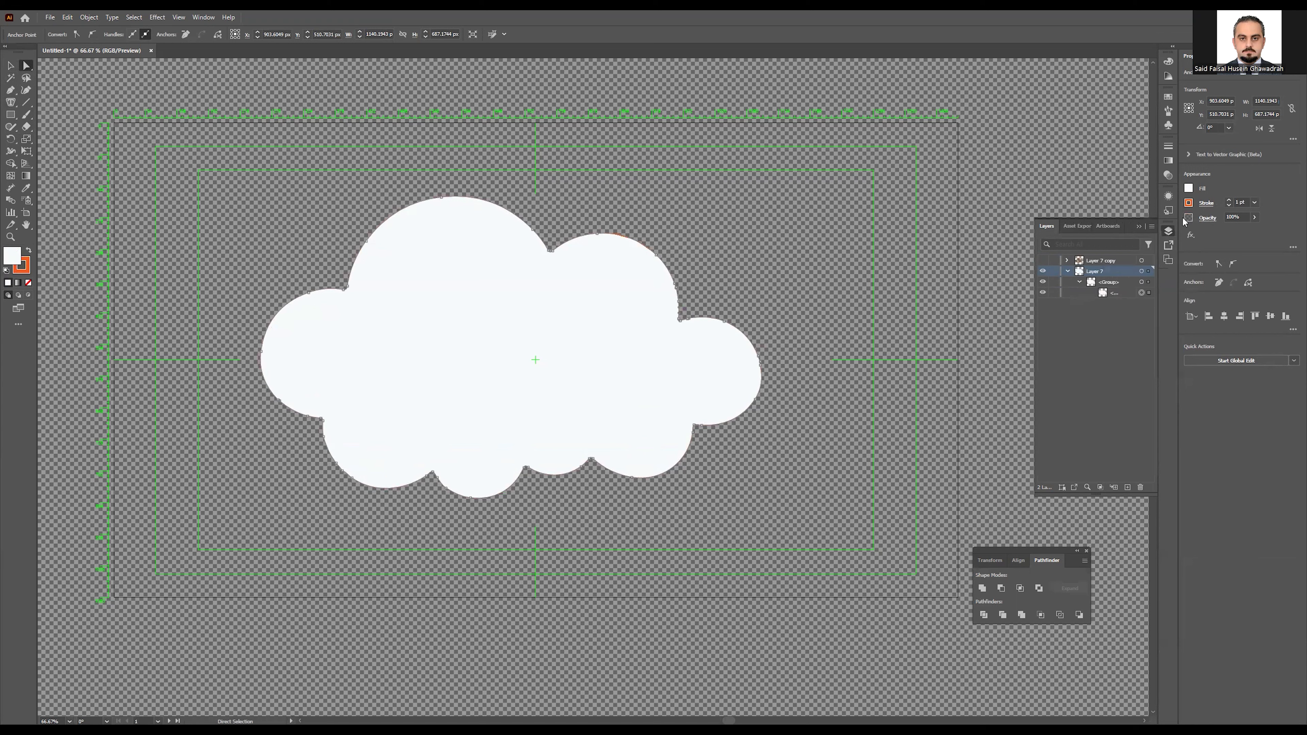
{"action": "left_click", "coordinate": [1230, 202]}
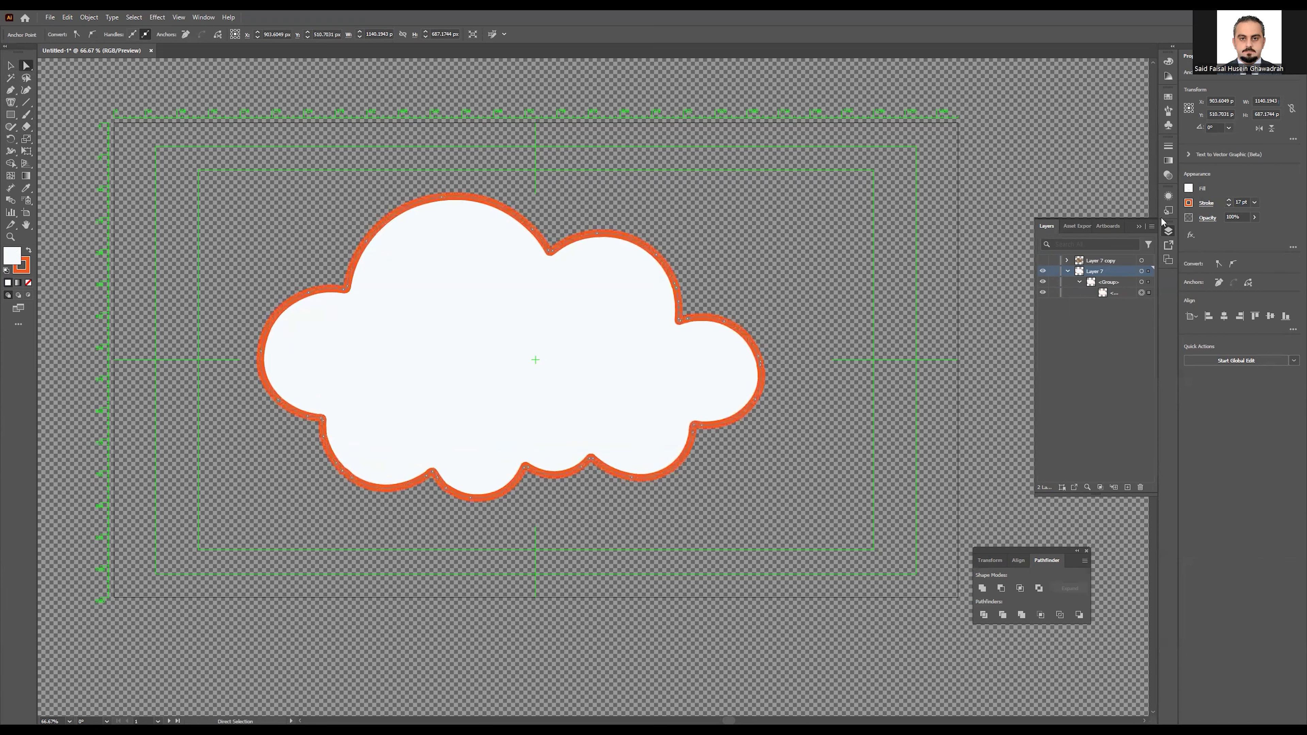
{"action": "left_click", "coordinate": [1188, 188]}
{"action": "left_click", "coordinate": [1077, 225]}
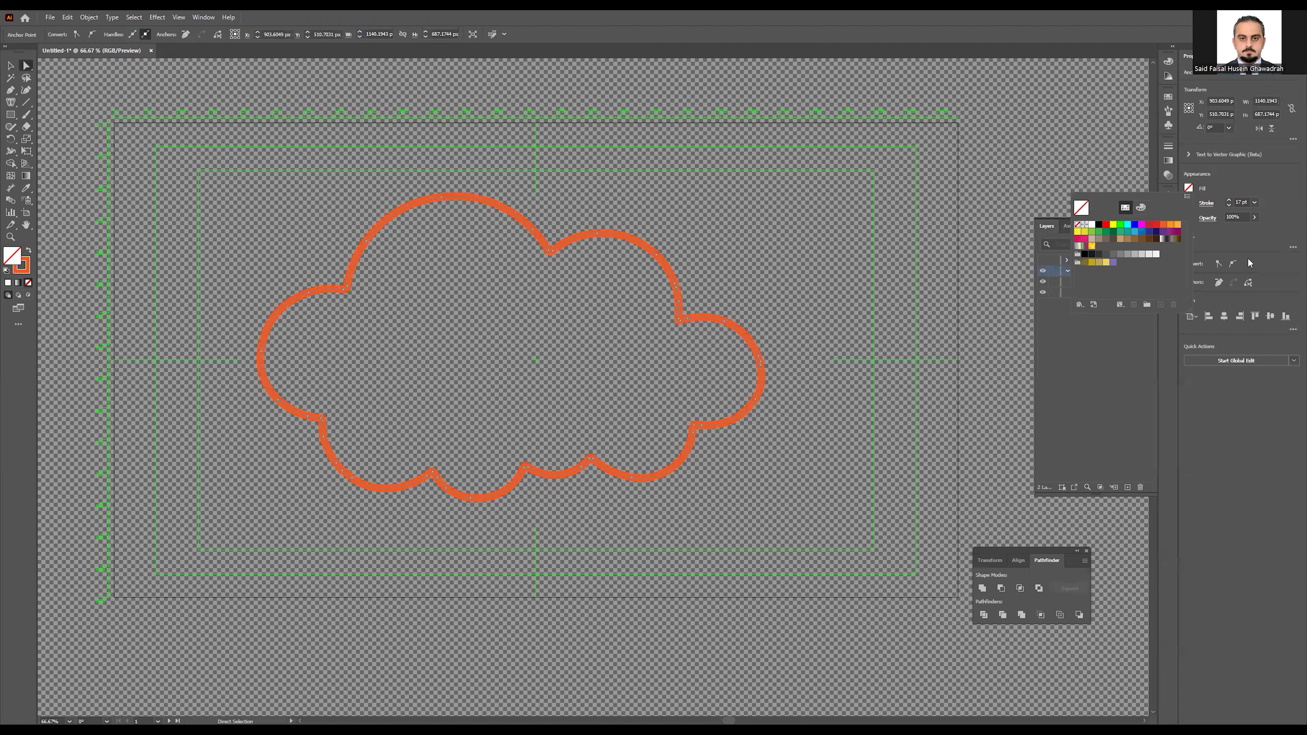
{"action": "left_click", "coordinate": [1256, 251]}
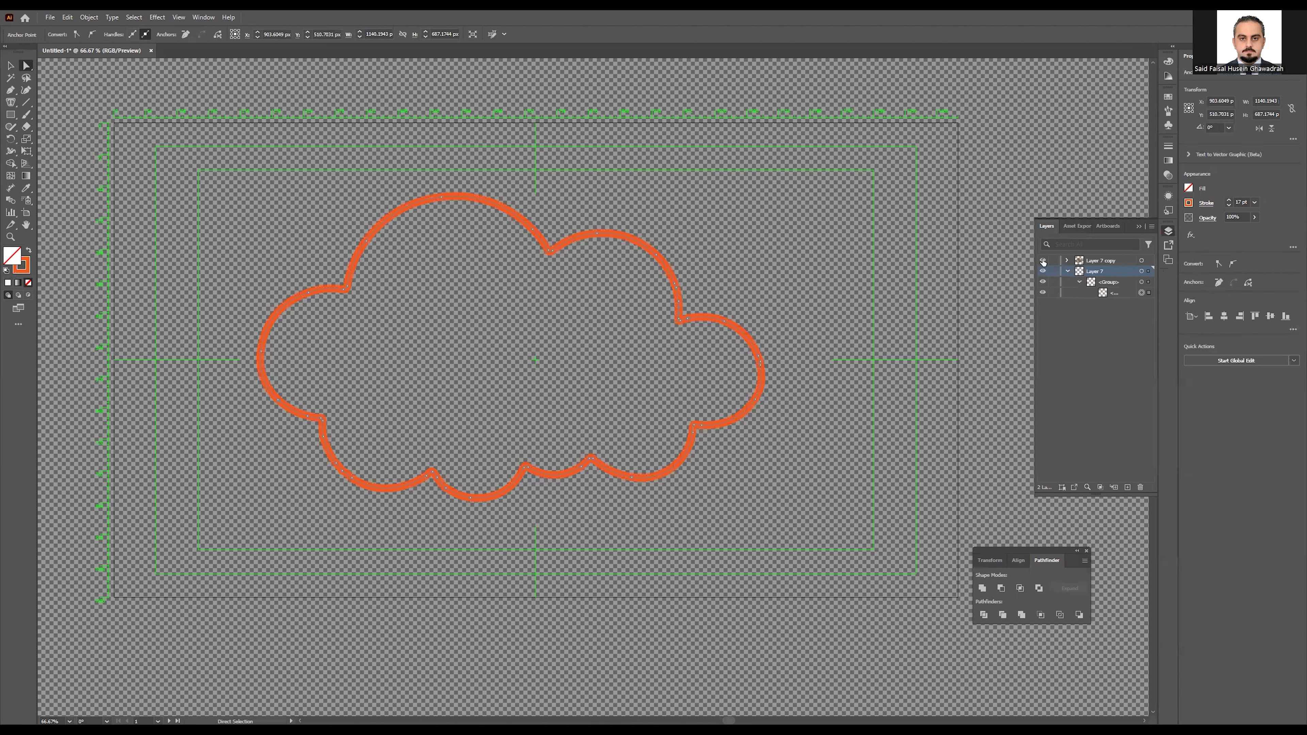
{"action": "left_click", "coordinate": [1043, 261]}
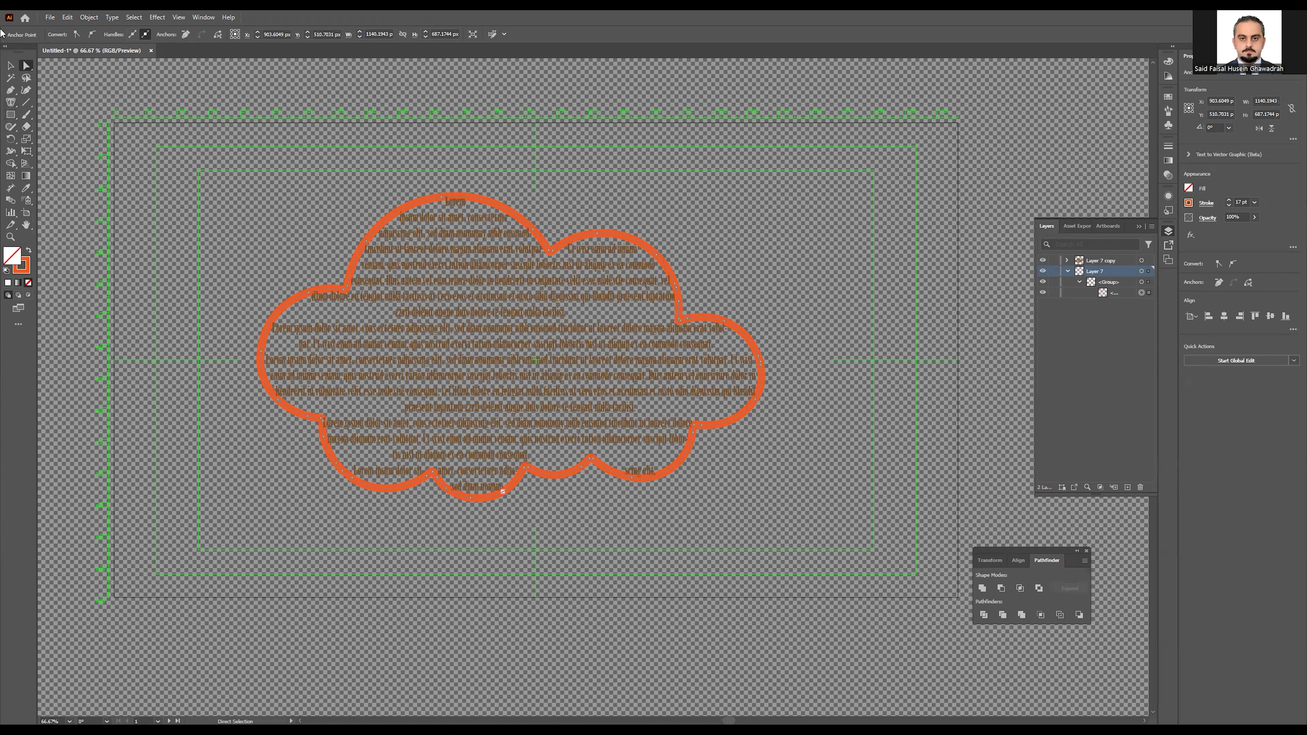
Step: Scale the cloud and text down to about 211 × 127 px and move it to the top-left corner
{"action": "left_click", "coordinate": [10, 66]}
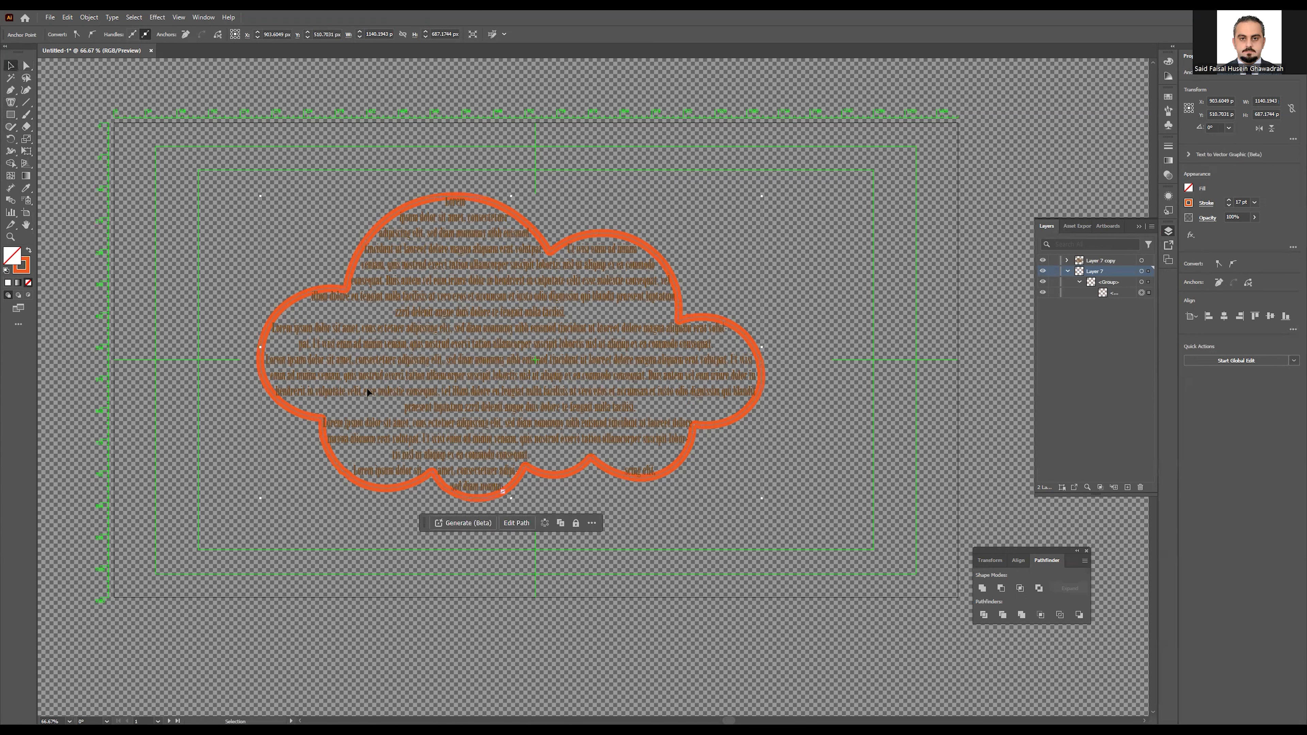
{"action": "key", "text": "ctrl+a"}
{"action": "left_click_drag", "start_coordinate": [765, 500], "coordinate": [362, 250]}
{"action": "left_click", "coordinate": [323, 317]}
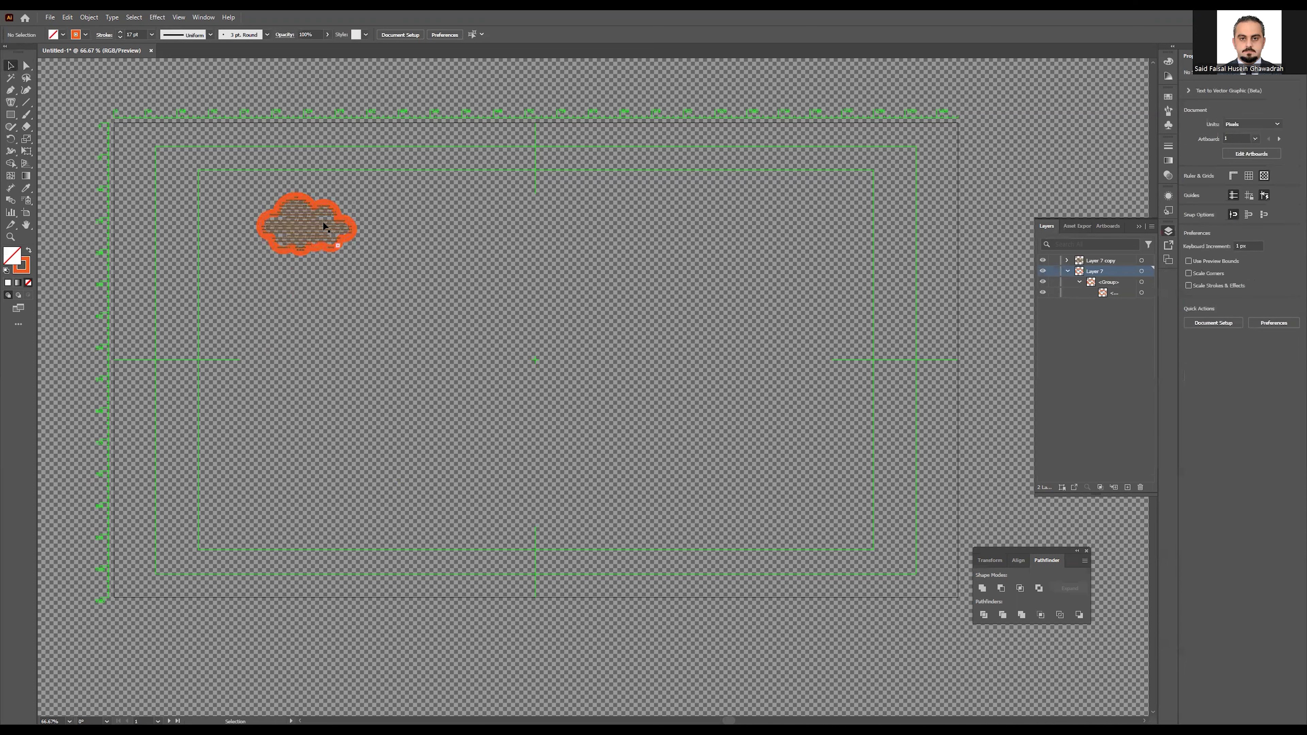
{"action": "left_click", "coordinate": [319, 232]}
{"action": "left_click_drag", "start_coordinate": [320, 229], "coordinate": [212, 188]}
{"action": "left_click", "coordinate": [351, 301]}
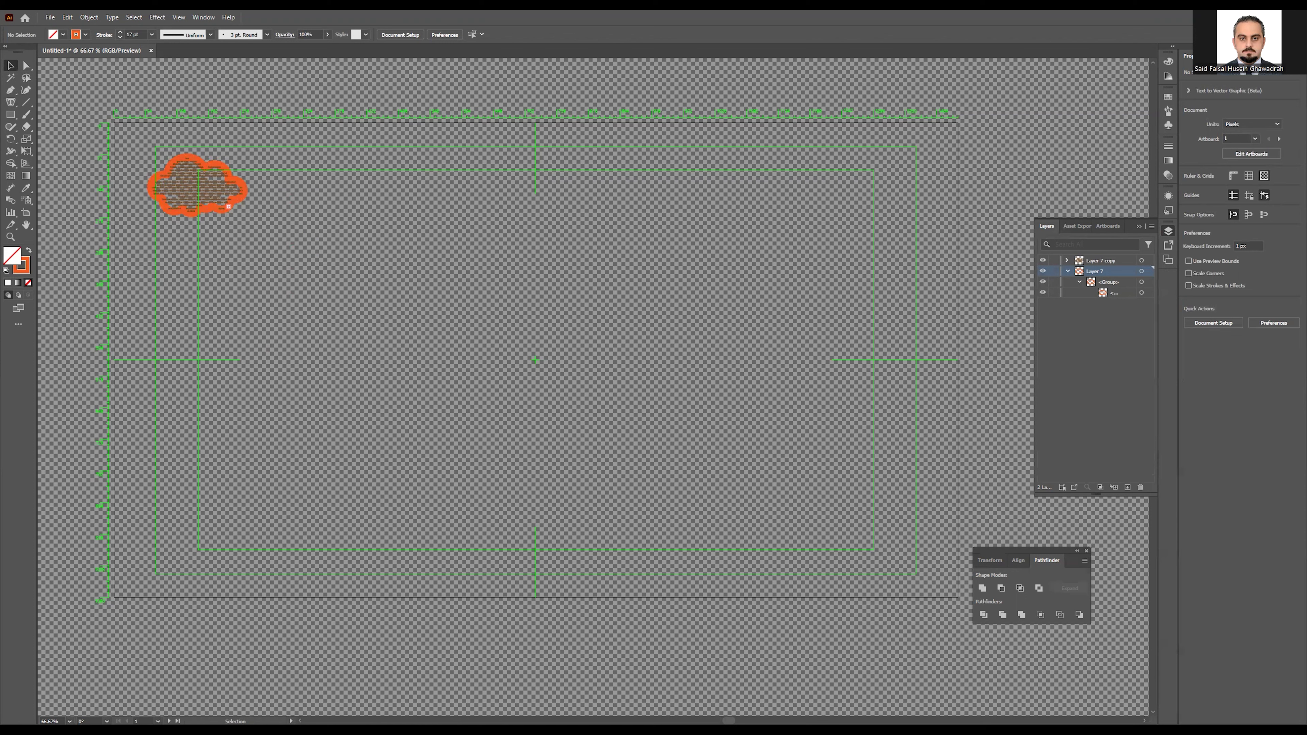
Step: Place the grass photo on the artboard and enlarge it to about 1046 × 583 px
{"action": "left_click", "coordinate": [475, 423]}
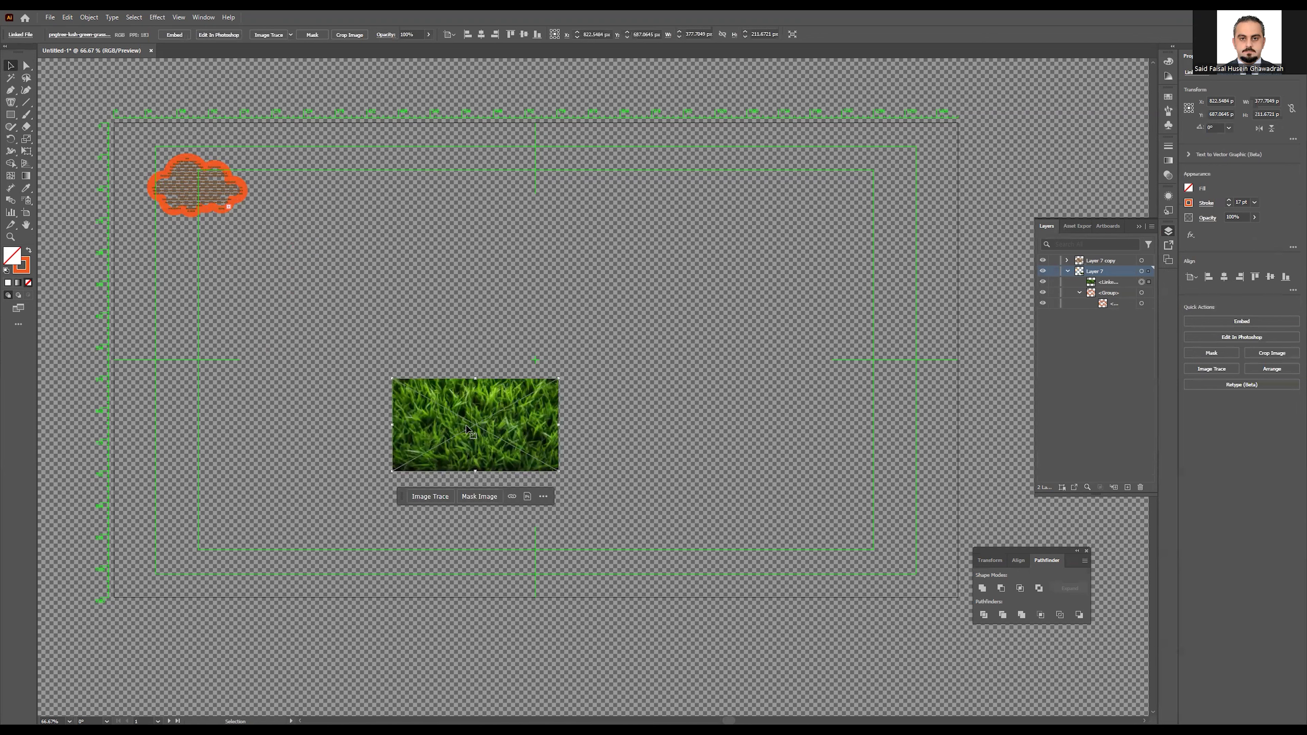
{"action": "left_click_drag", "start_coordinate": [487, 417], "coordinate": [372, 266]}
{"action": "mouse_move", "coordinate": [443, 320]}
{"action": "left_mouse_down"}
{"action": "mouse_move", "coordinate": [636, 425]}
{"action": "mouse_move", "coordinate": [814, 485]}
{"action": "left_mouse_up"}
{"action": "left_click_drag", "start_coordinate": [520, 408], "coordinate": [561, 408]}
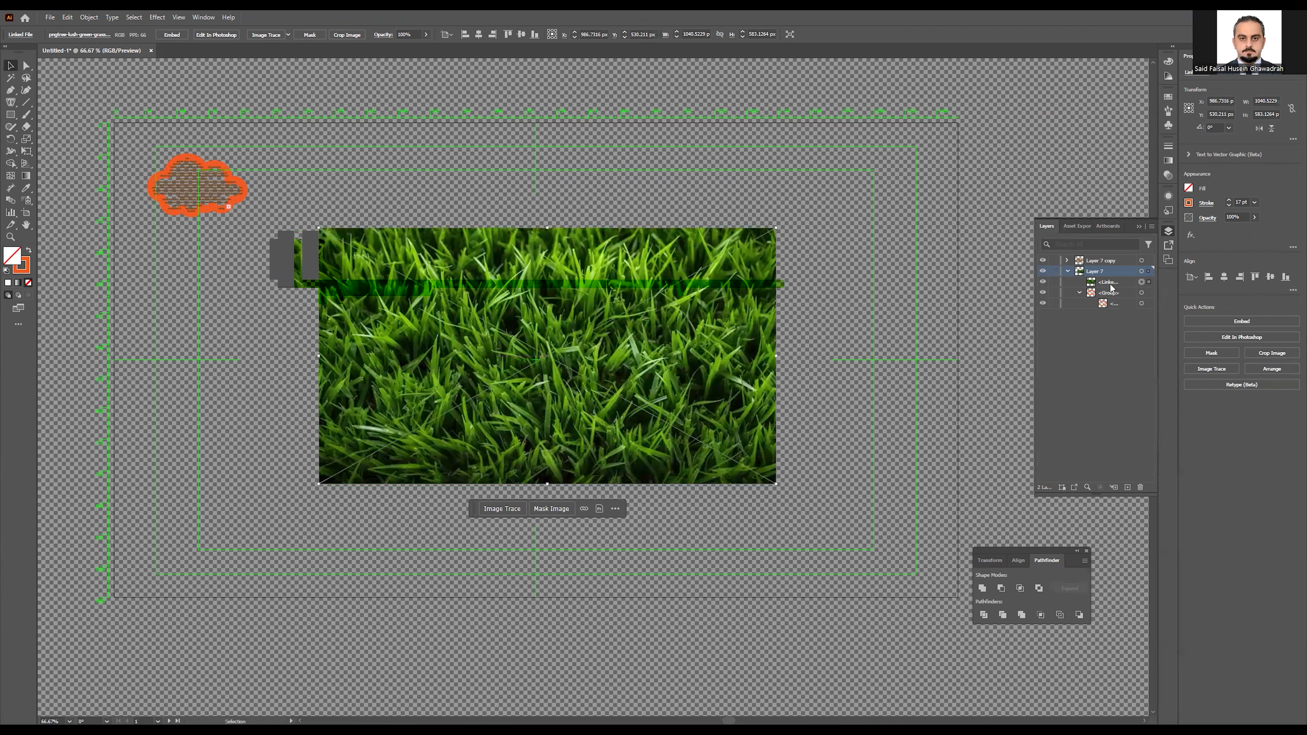
Step: Centre the grass photo horizontally and vertically on the artboard
{"action": "left_click", "coordinate": [1224, 276]}
{"action": "left_click", "coordinate": [1271, 277]}
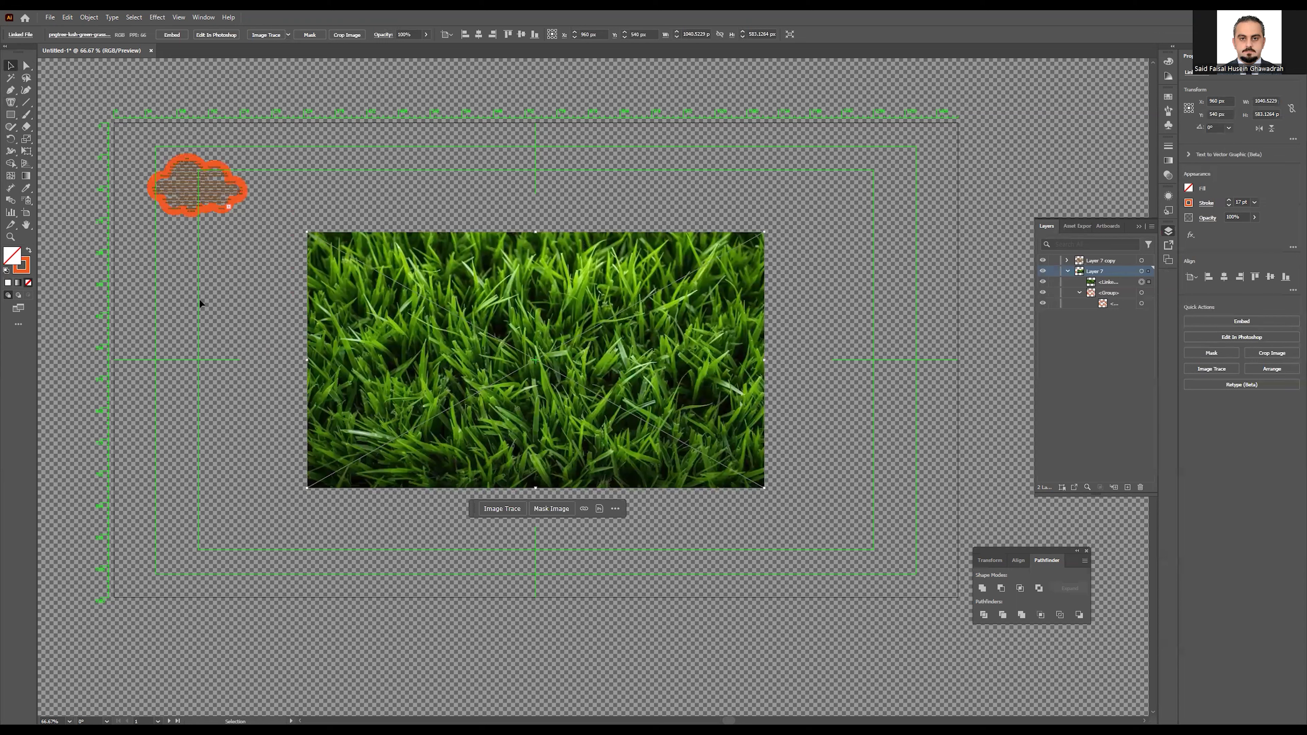
{"action": "left_click", "coordinate": [13, 104]}
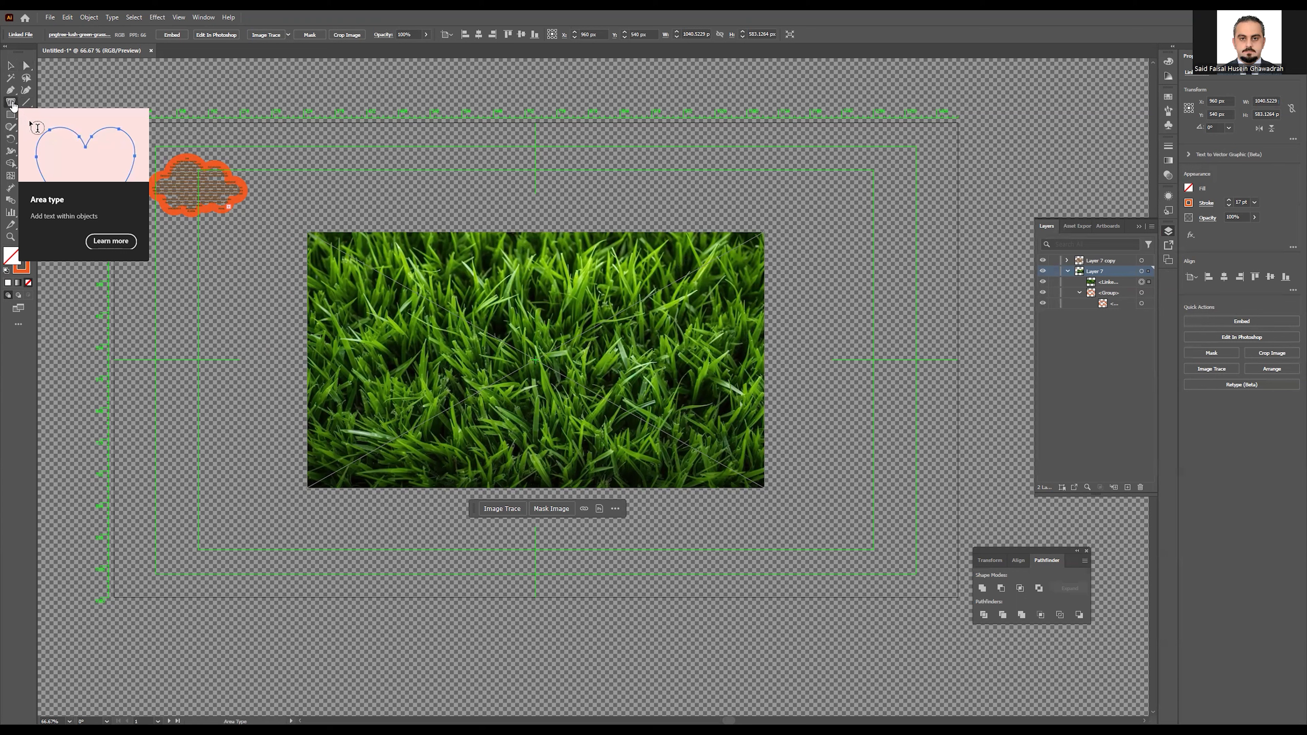
Step: Type 'Welcome' over the grass photo and enlarge it to 470 pt
{"action": "right_click", "coordinate": [13, 104]}
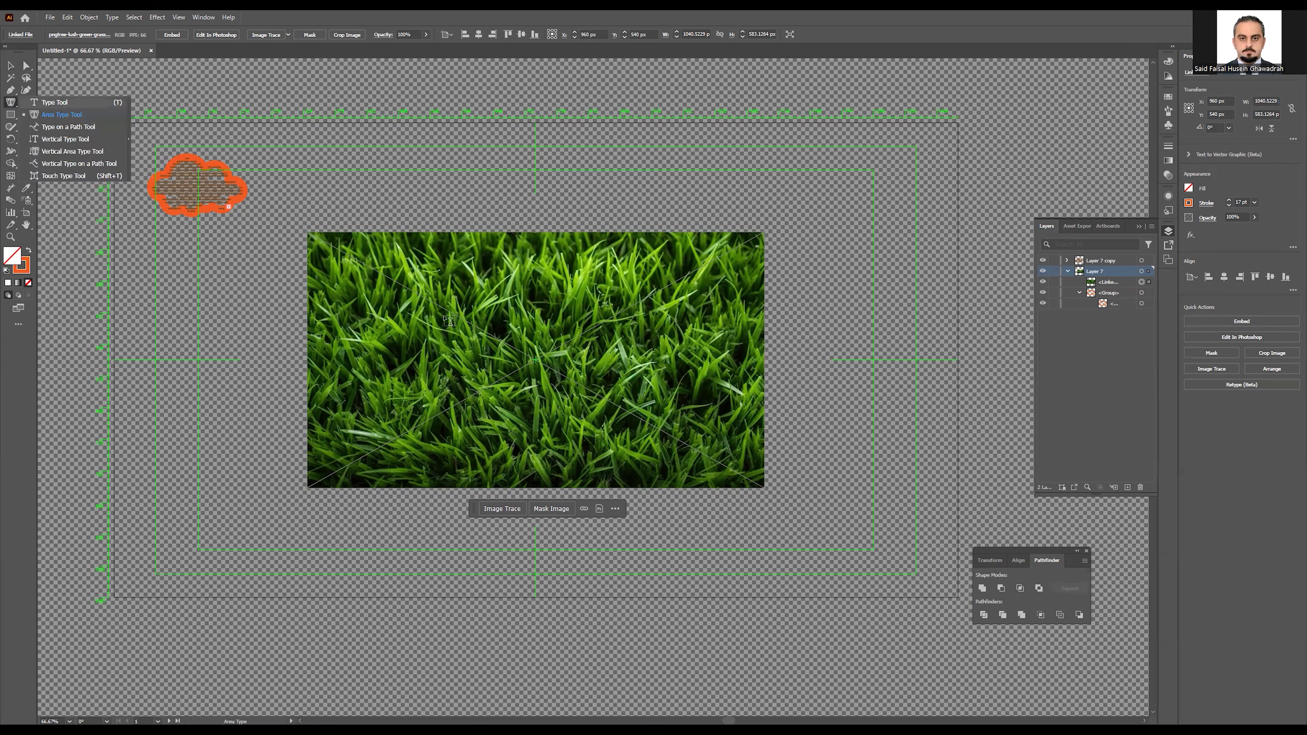
{"action": "key", "text": "t"}
{"action": "left_click", "coordinate": [389, 360]}
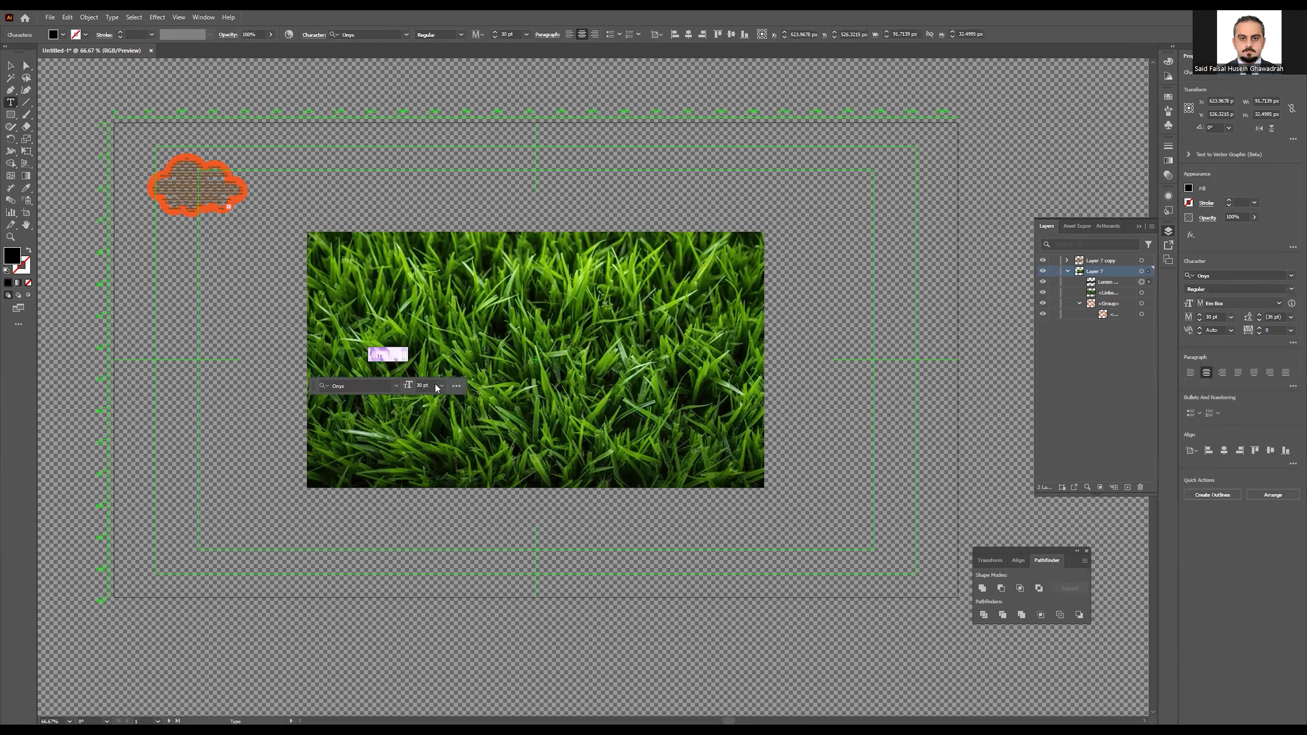
{"action": "type", "text": "W"}
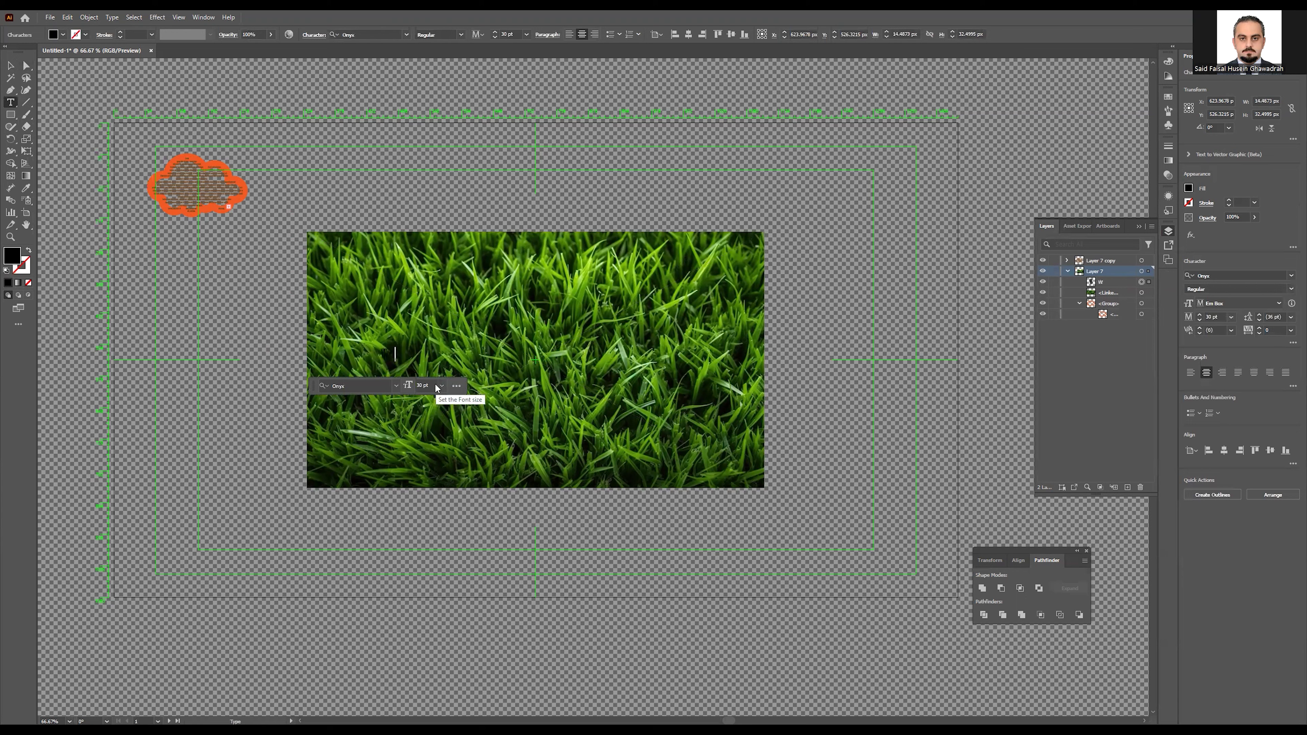
{"action": "type", "text": "elcome"}
{"action": "double_click", "coordinate": [391, 354]}
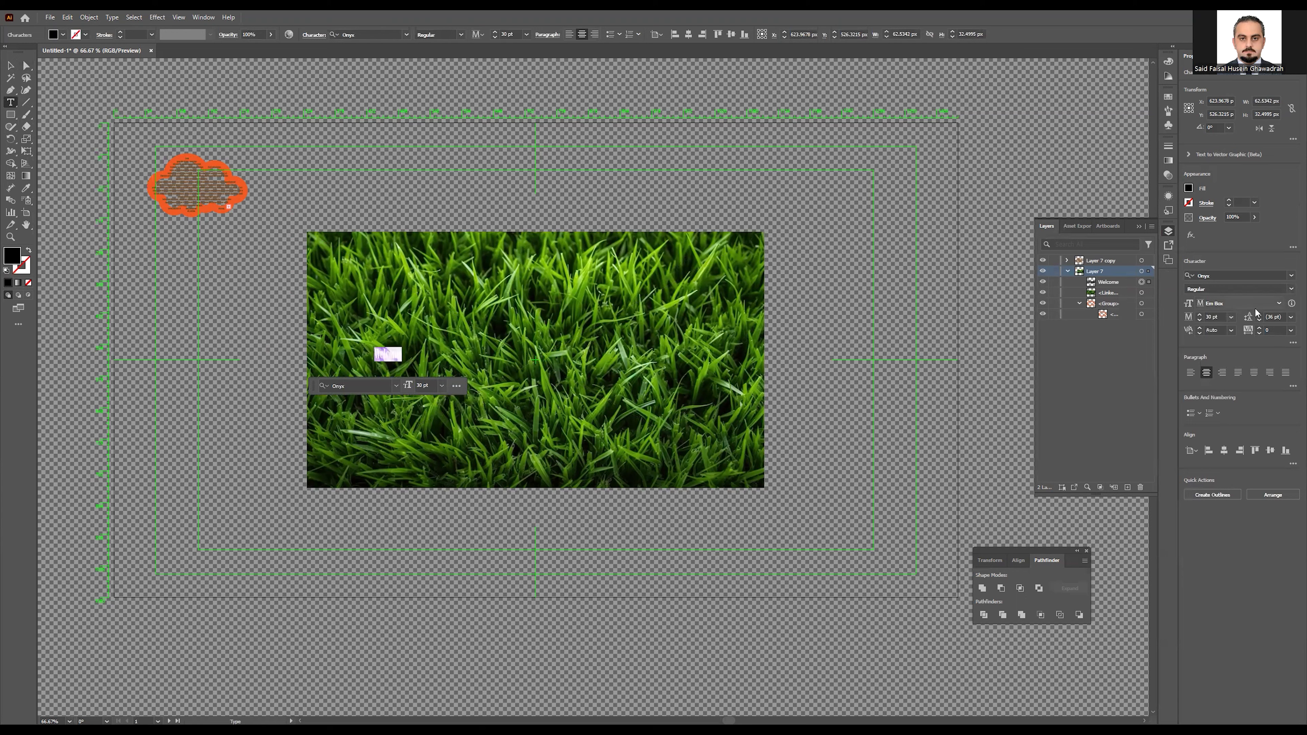
{"action": "left_click", "coordinate": [1201, 314]}
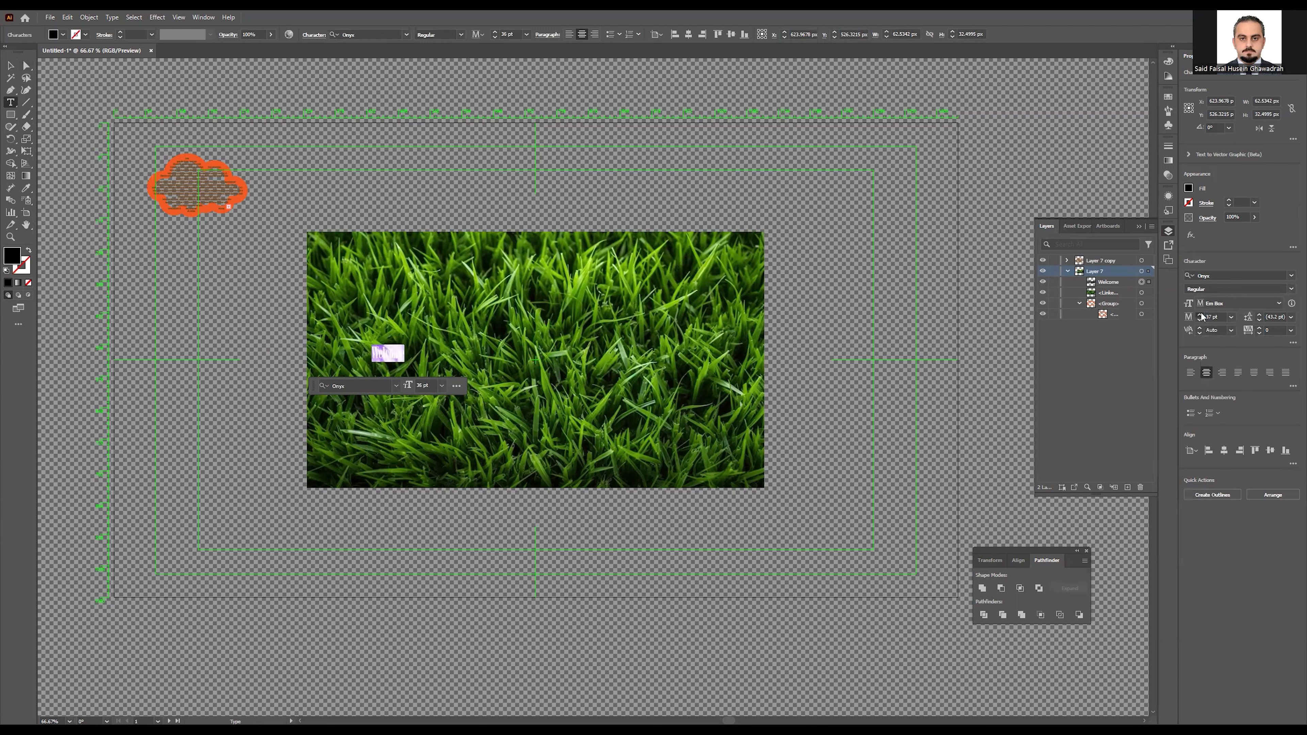
{"action": "left_click", "coordinate": [1201, 316]}
{"action": "left_click", "coordinate": [1202, 316]}
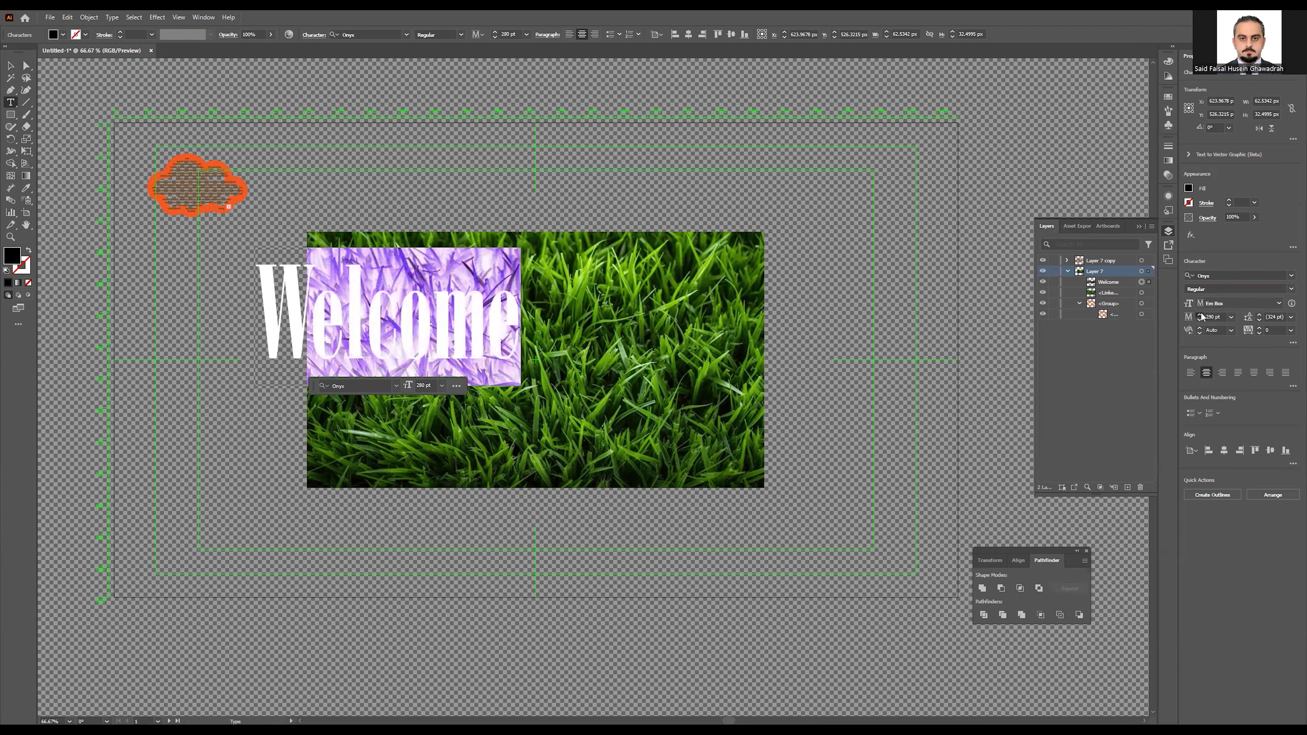
{"action": "left_click", "coordinate": [1201, 316]}
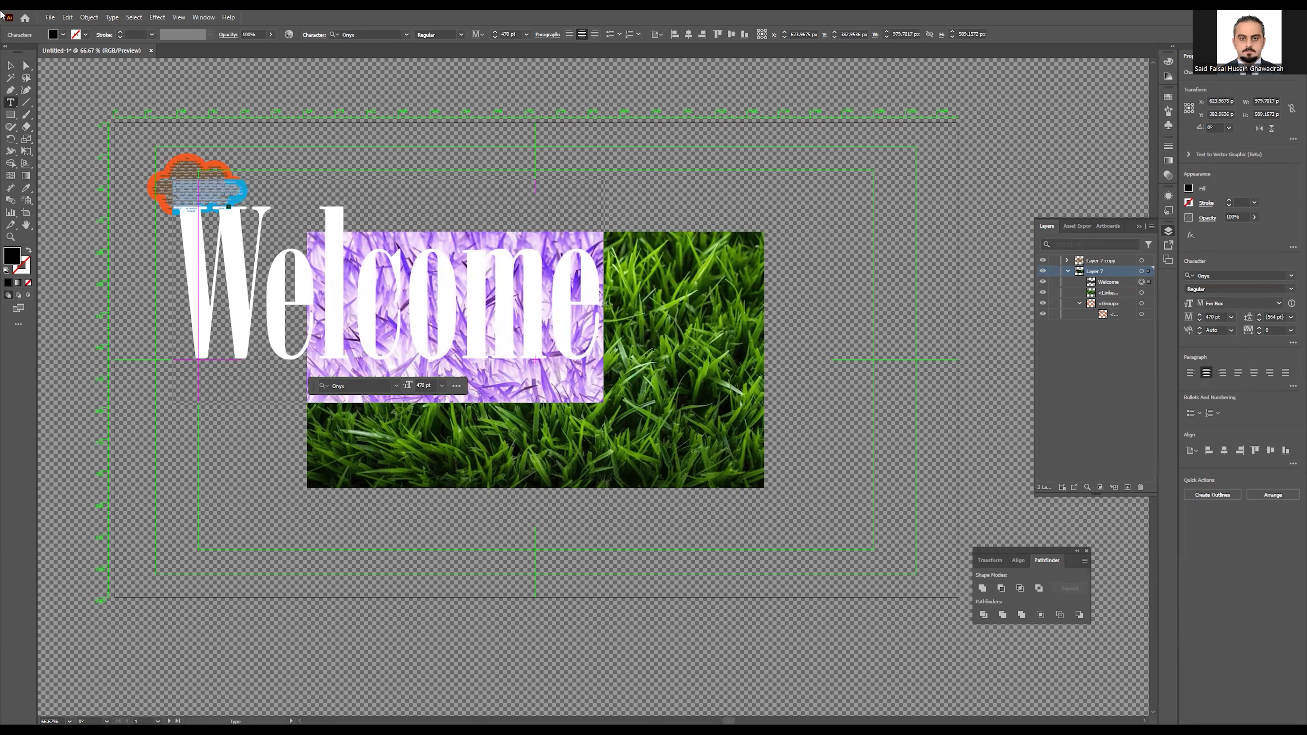
Step: Centre Welcome on the grass photo, make it white, and select both objects
{"action": "left_click", "coordinate": [10, 65]}
{"action": "left_click_drag", "start_coordinate": [487, 309], "coordinate": [654, 381]}
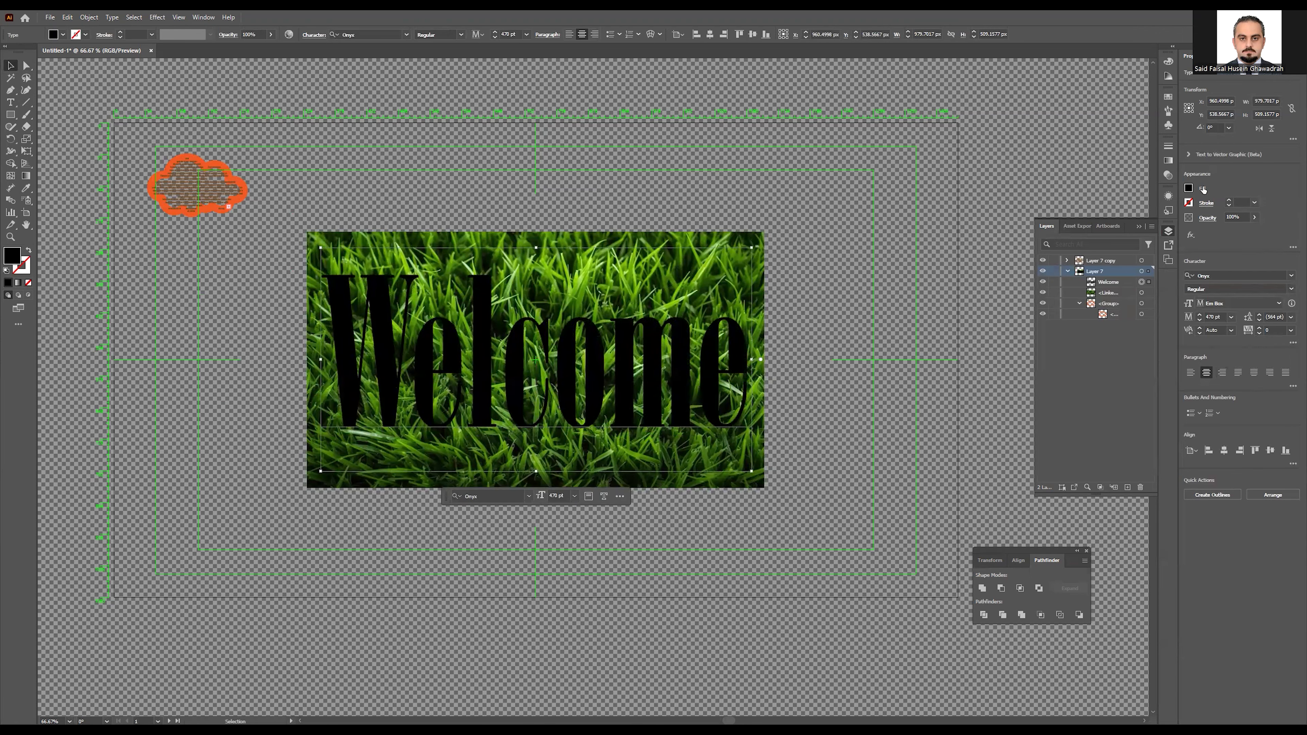
{"action": "left_click", "coordinate": [1091, 226]}
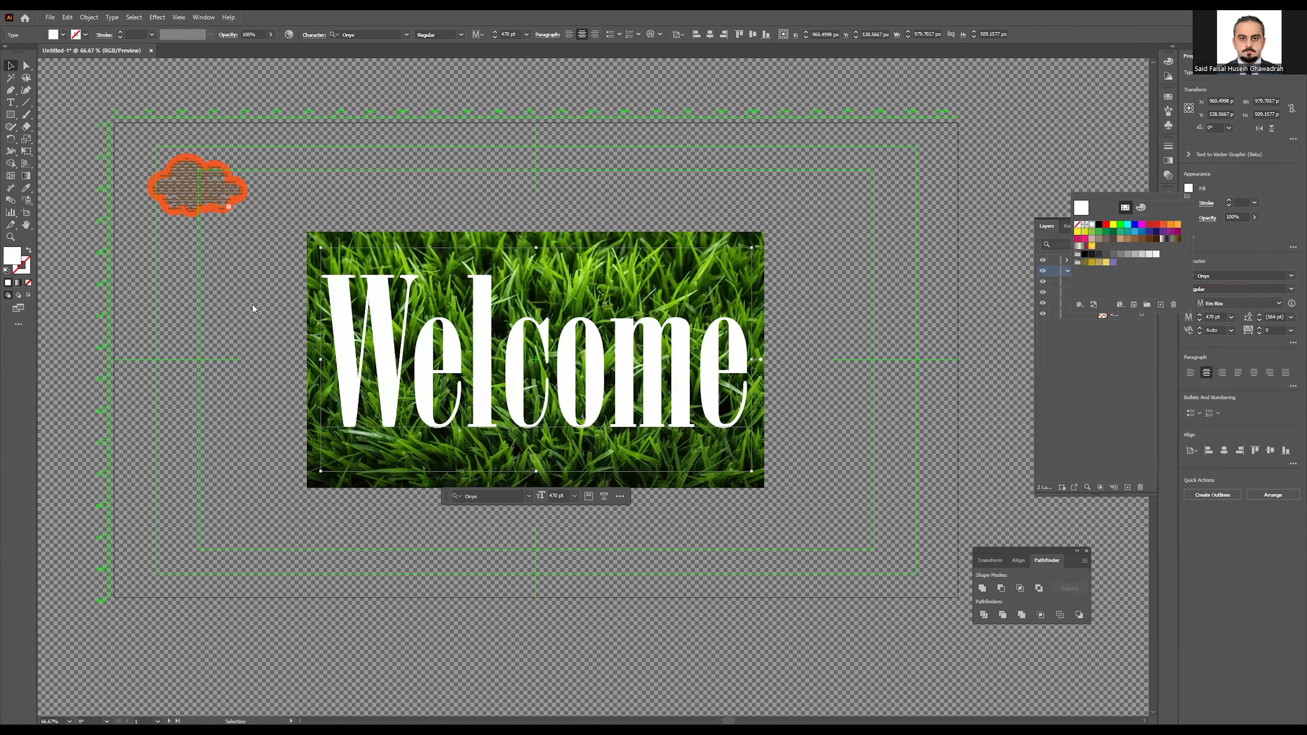
{"action": "left_click", "coordinate": [233, 312]}
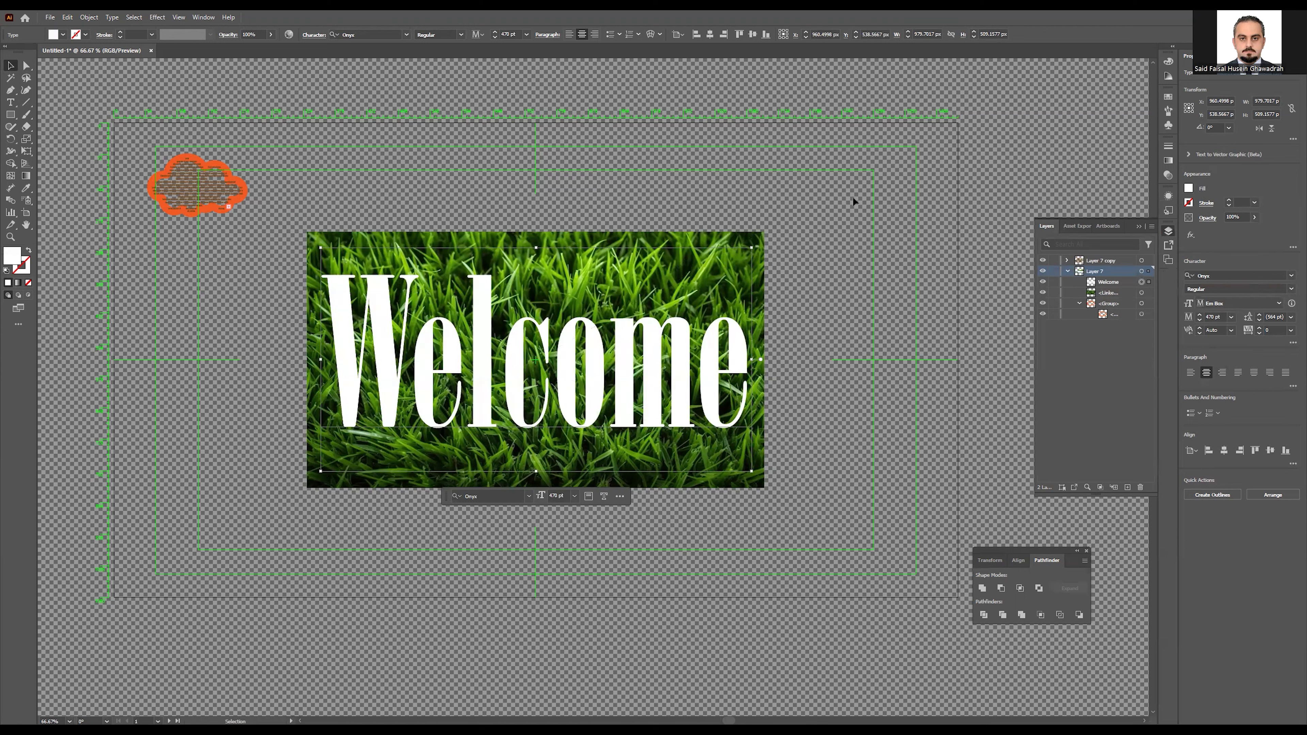
{"action": "left_click_drag", "start_coordinate": [240, 570], "coordinate": [242, 570]}
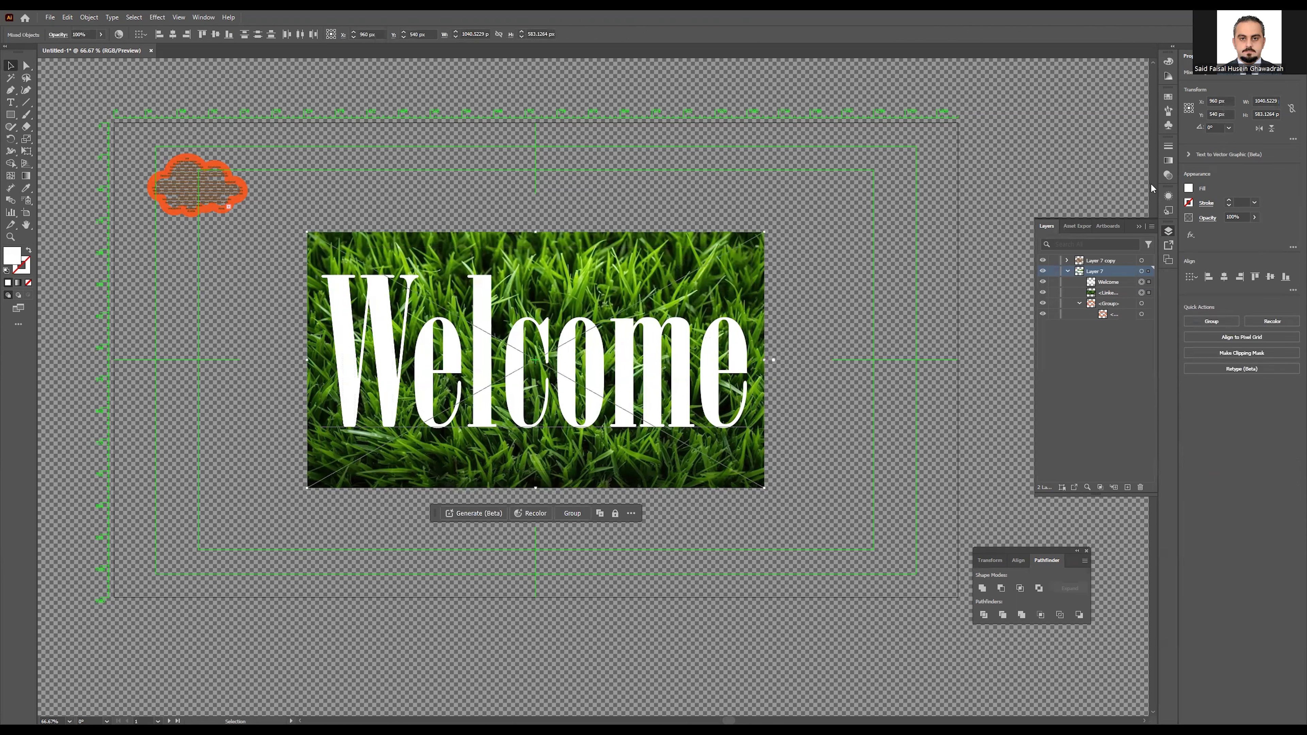
Step: Mask the grass photo with the Welcome text using Make Mask in the Transparency panel
{"action": "left_click", "coordinate": [1167, 177]}
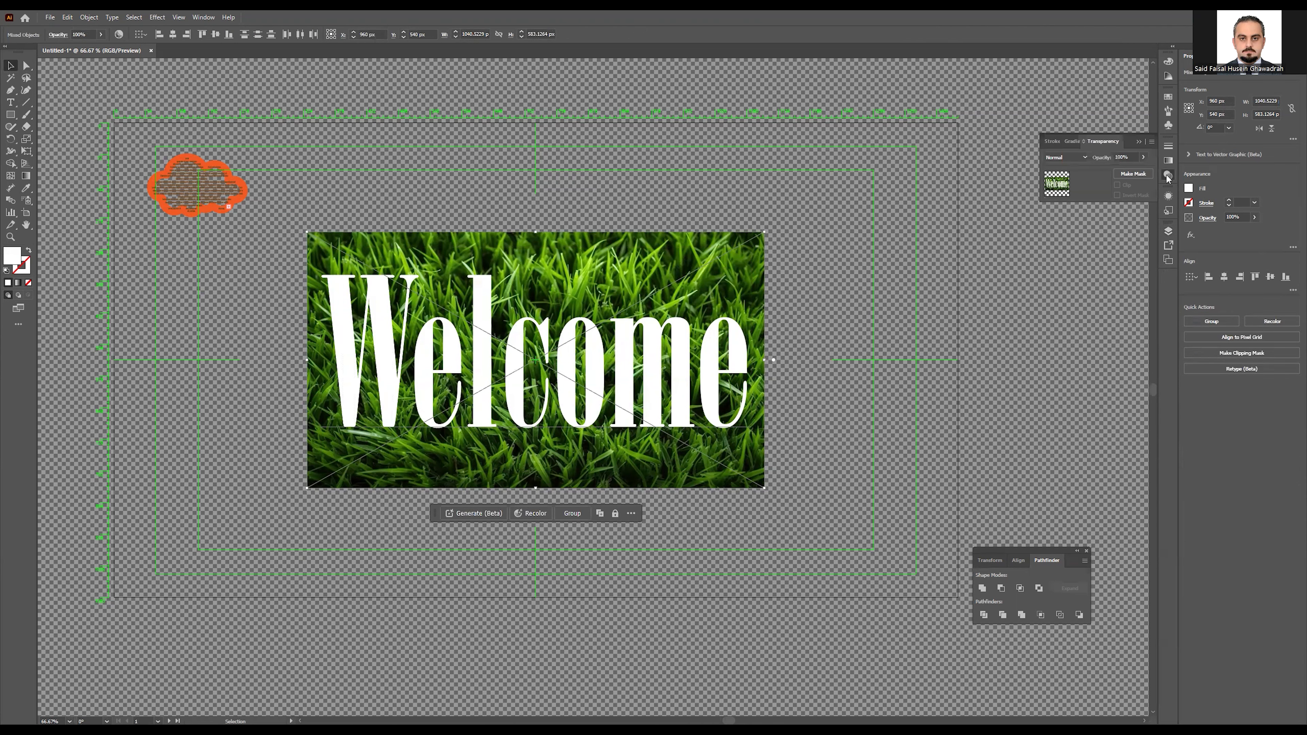
{"action": "left_click", "coordinate": [202, 18]}
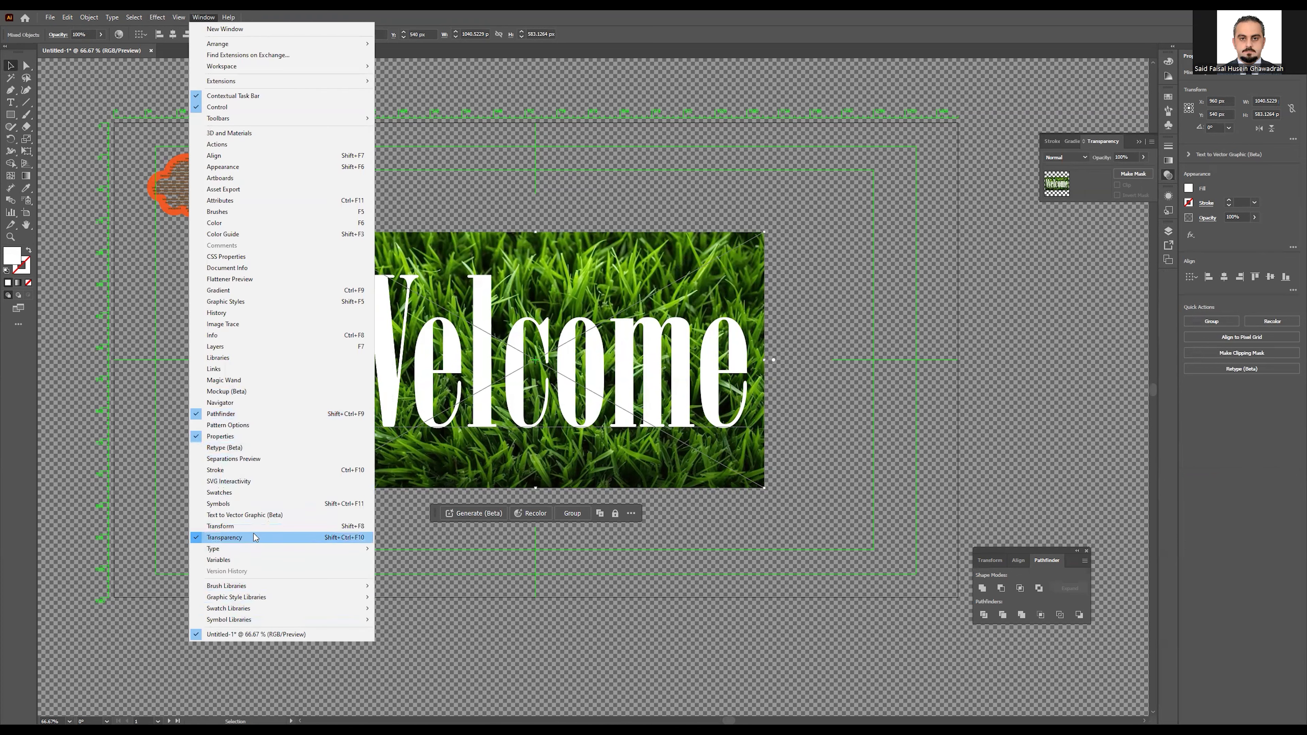
{"action": "left_click", "coordinate": [1088, 185]}
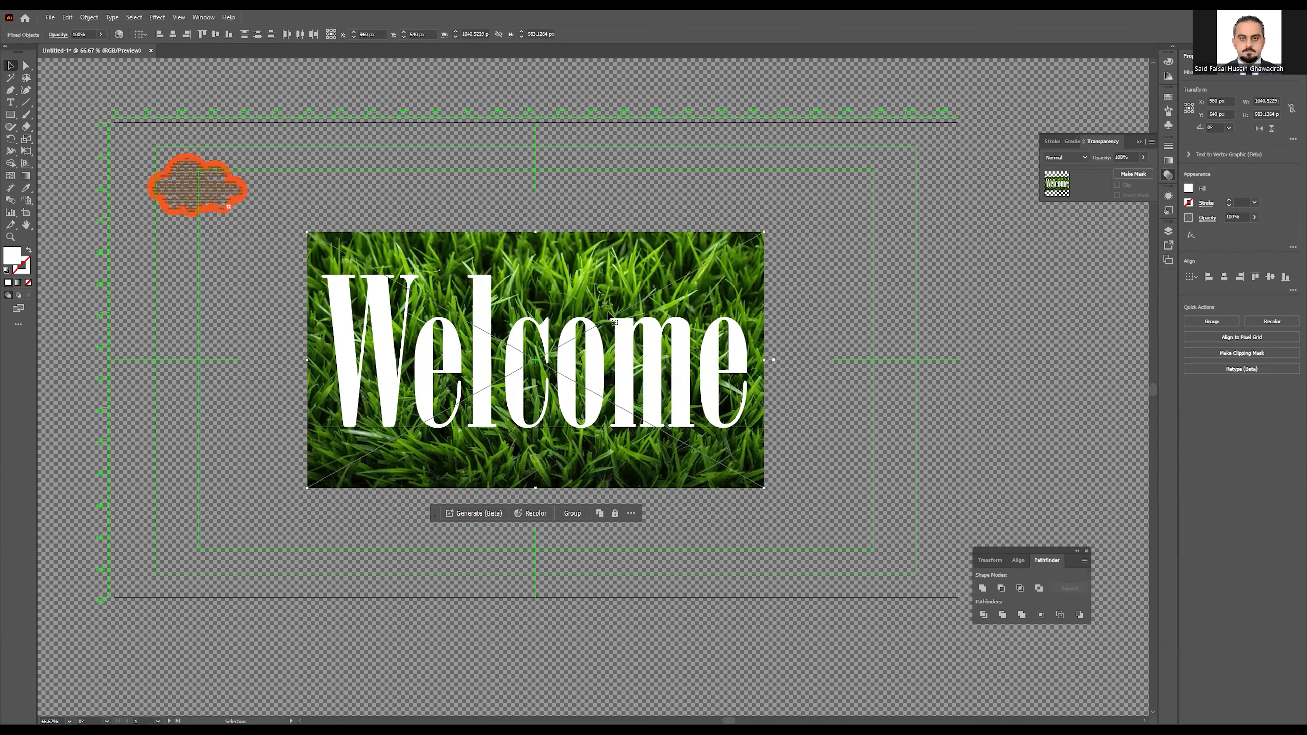
{"action": "left_click", "coordinate": [1133, 175]}
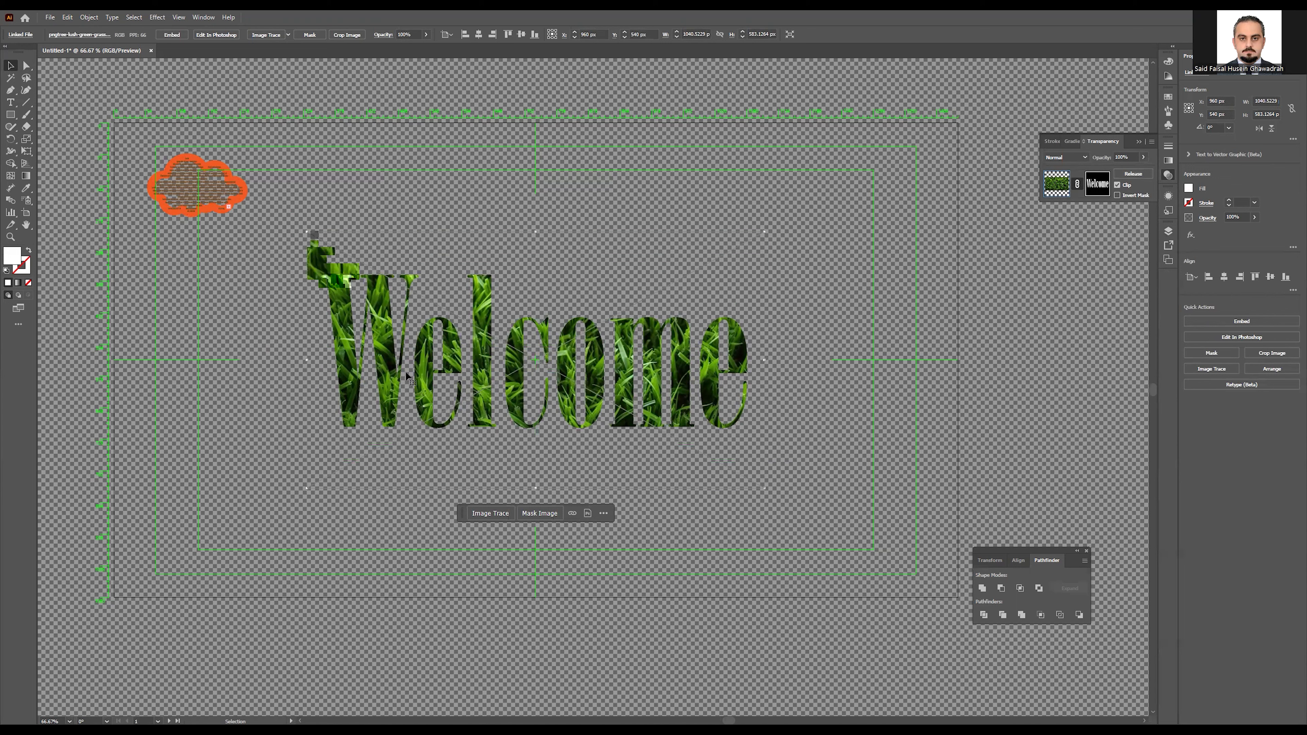
{"action": "left_click", "coordinate": [1117, 196]}
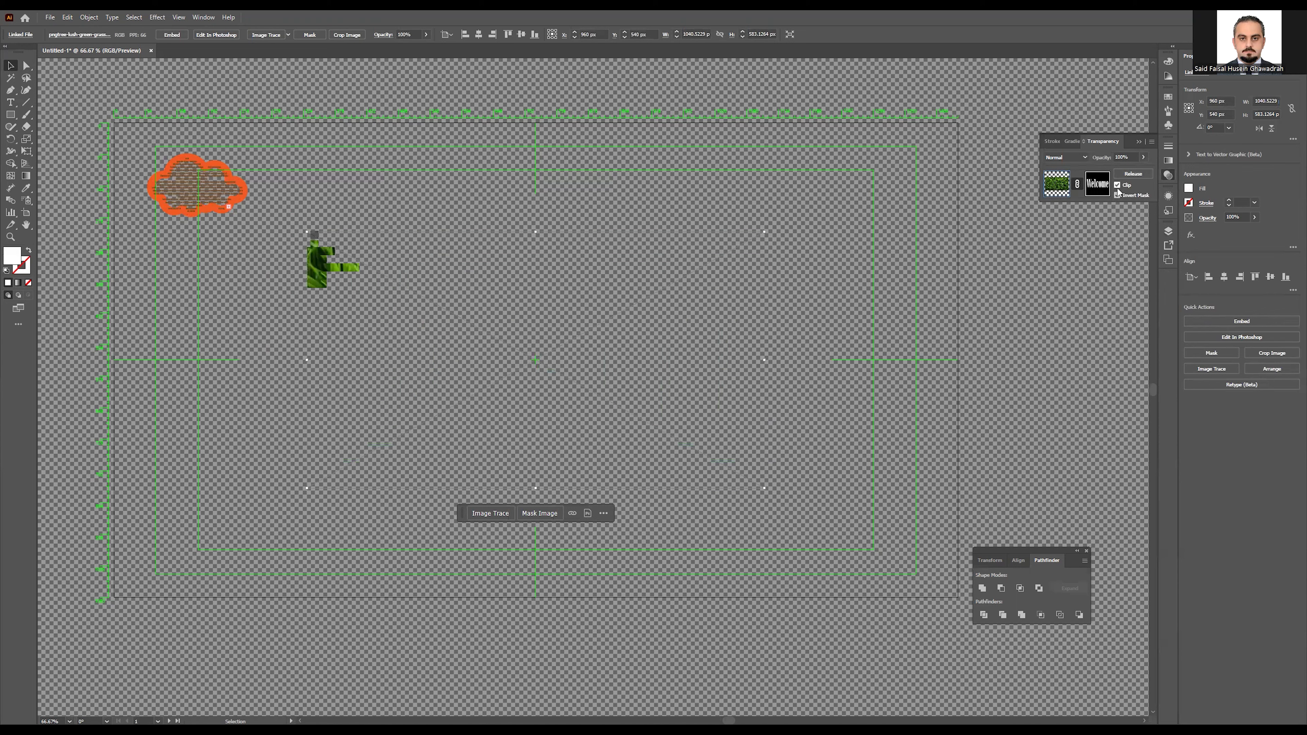
{"action": "left_click", "coordinate": [1117, 188]}
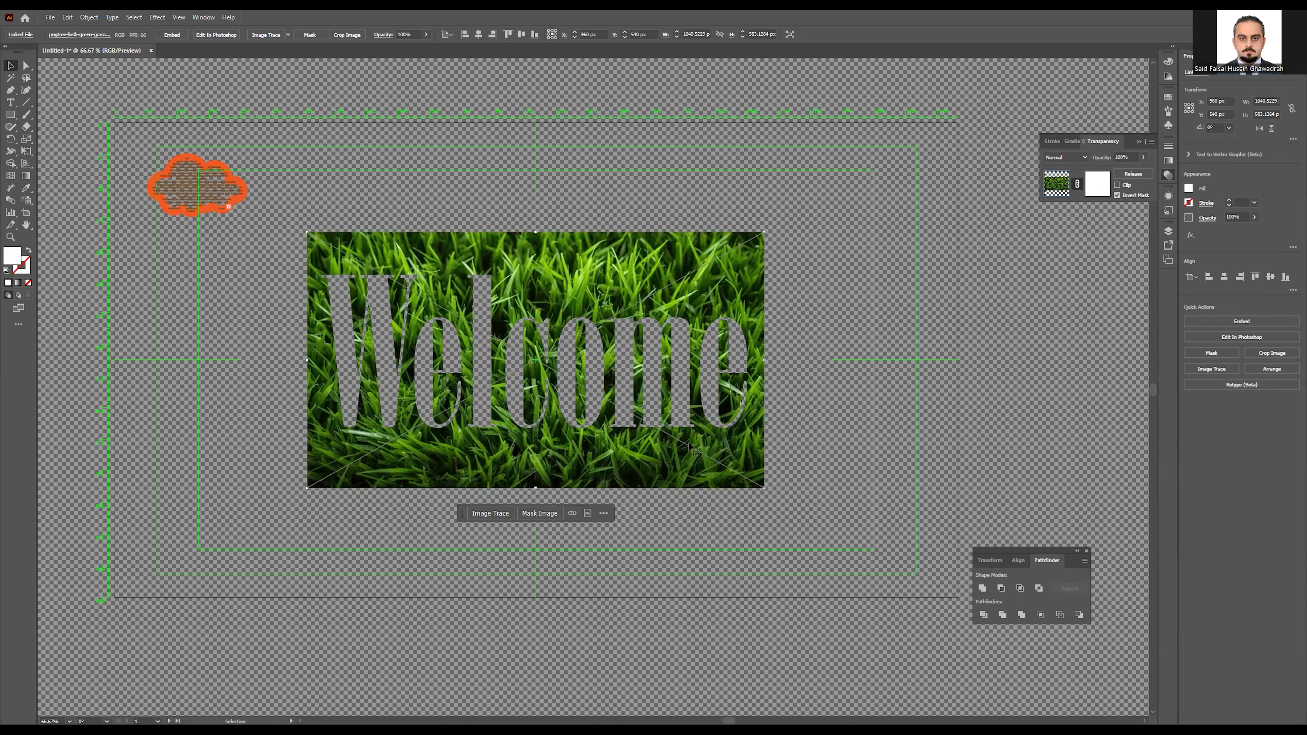
{"action": "left_click", "coordinate": [1117, 184]}
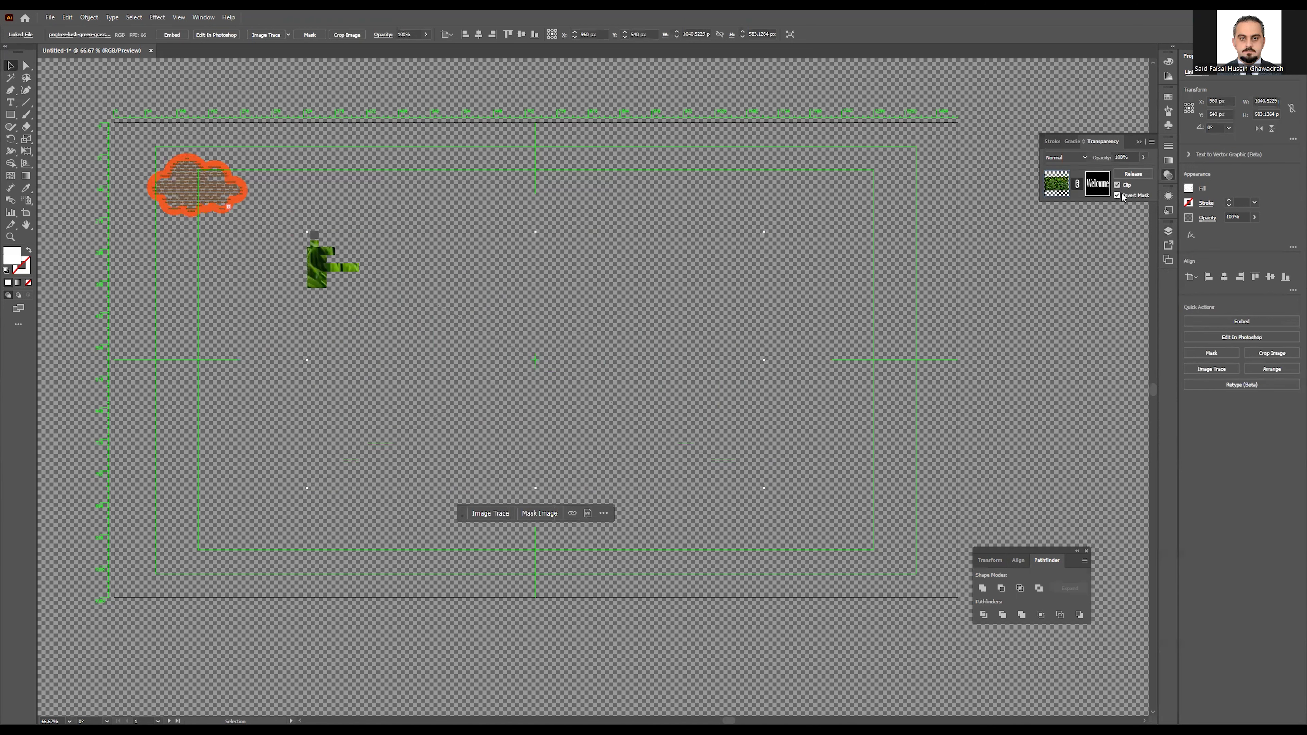
{"action": "left_click", "coordinate": [1118, 195]}
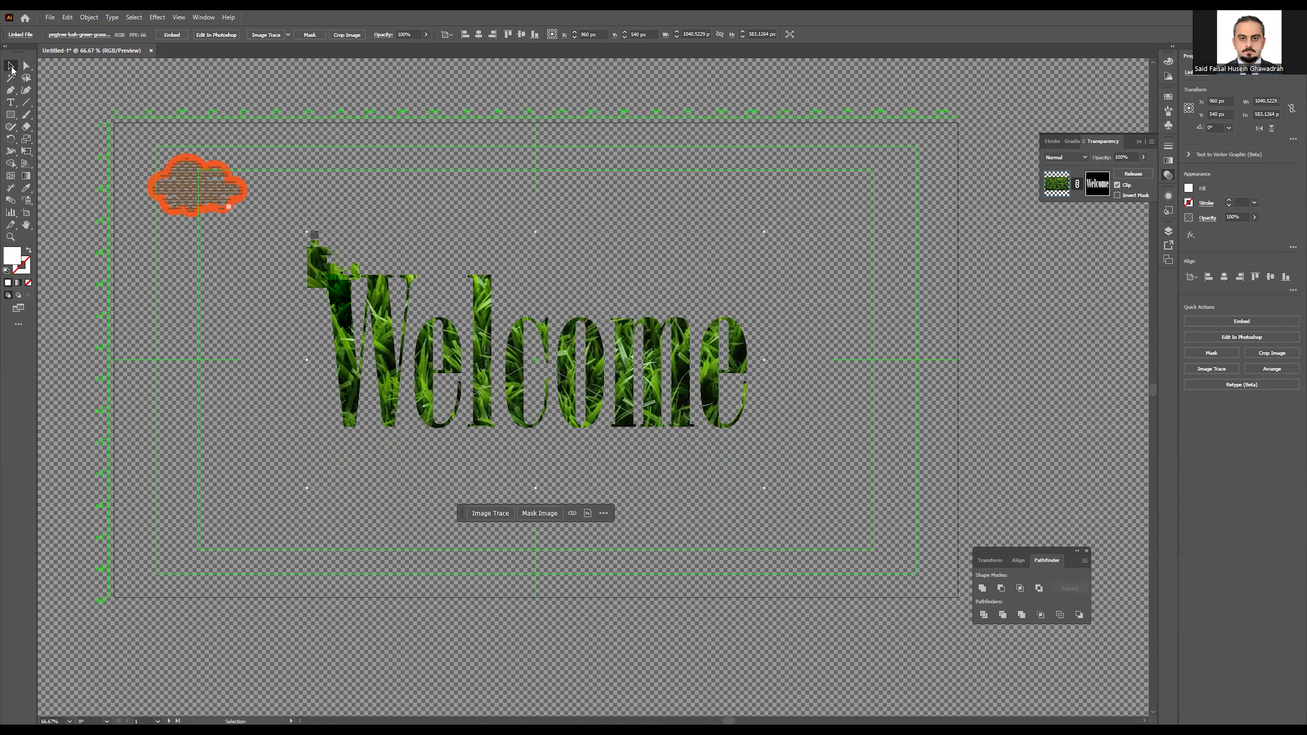
Step: Shrink the grass-filled Welcome to about 394 × 223 px and move it top-right
{"action": "left_click_drag", "start_coordinate": [307, 232], "coordinate": [569, 392]}
{"action": "mouse_move", "coordinate": [664, 437]}
{"action": "left_mouse_down"}
{"action": "mouse_move", "coordinate": [736, 257]}
{"action": "mouse_move", "coordinate": [845, 154]}
{"action": "mouse_move", "coordinate": [833, 168]}
{"action": "left_mouse_up"}
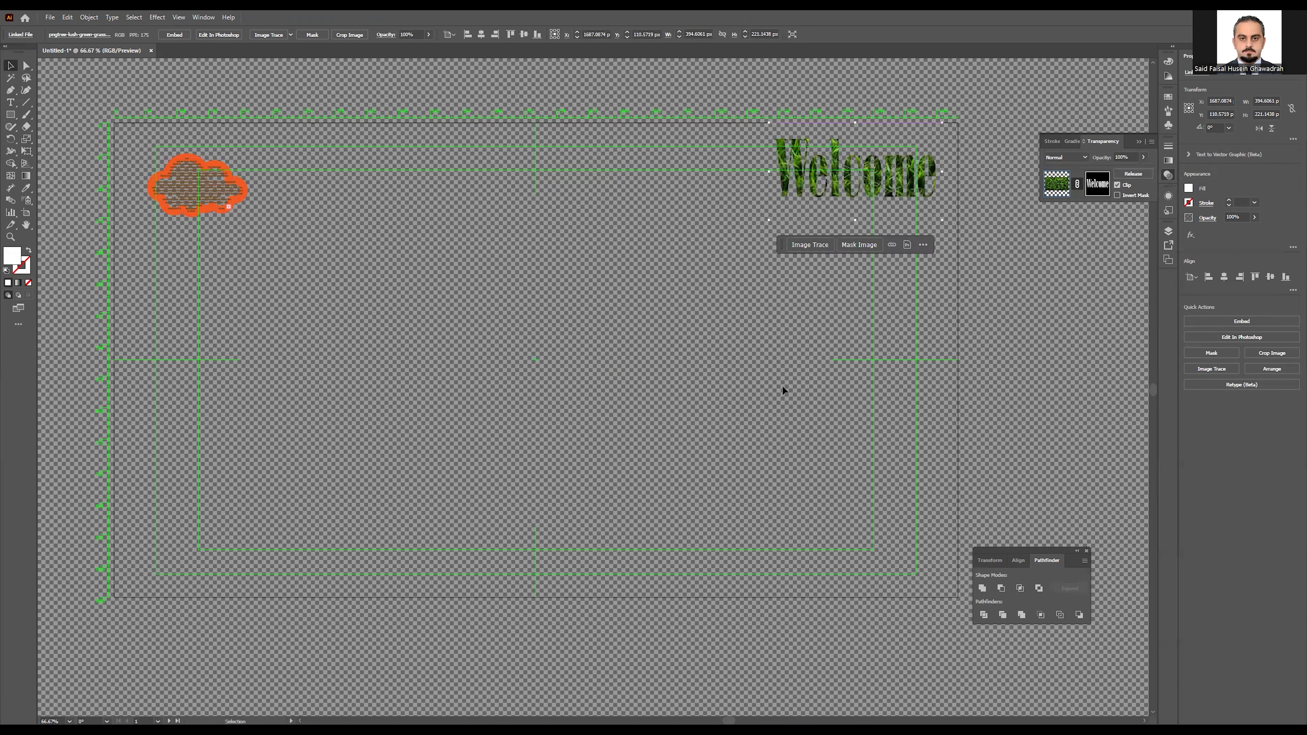
{"action": "left_click", "coordinate": [434, 287]}
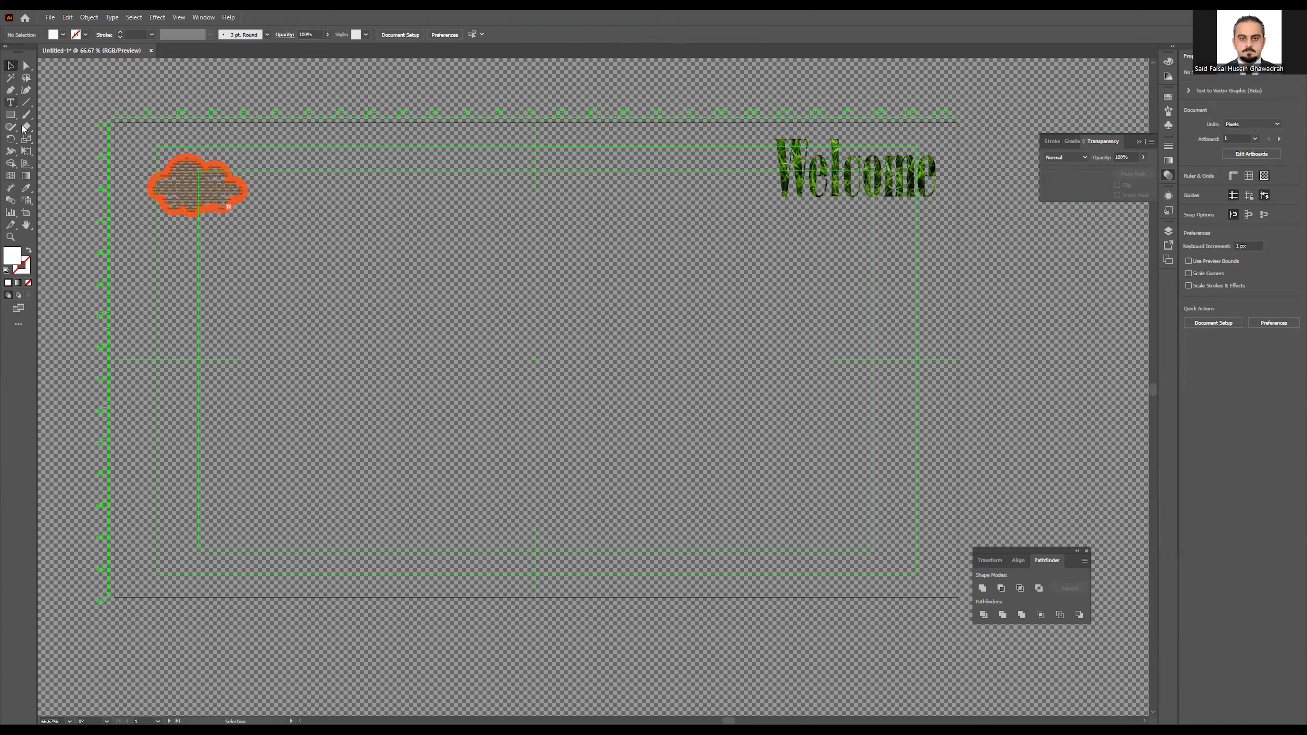
Step: Draw a placeholder text area, set it to 20 pt, then delete it
{"action": "left_click", "coordinate": [10, 102]}
{"action": "left_click_drag", "start_coordinate": [377, 164], "coordinate": [912, 628]}
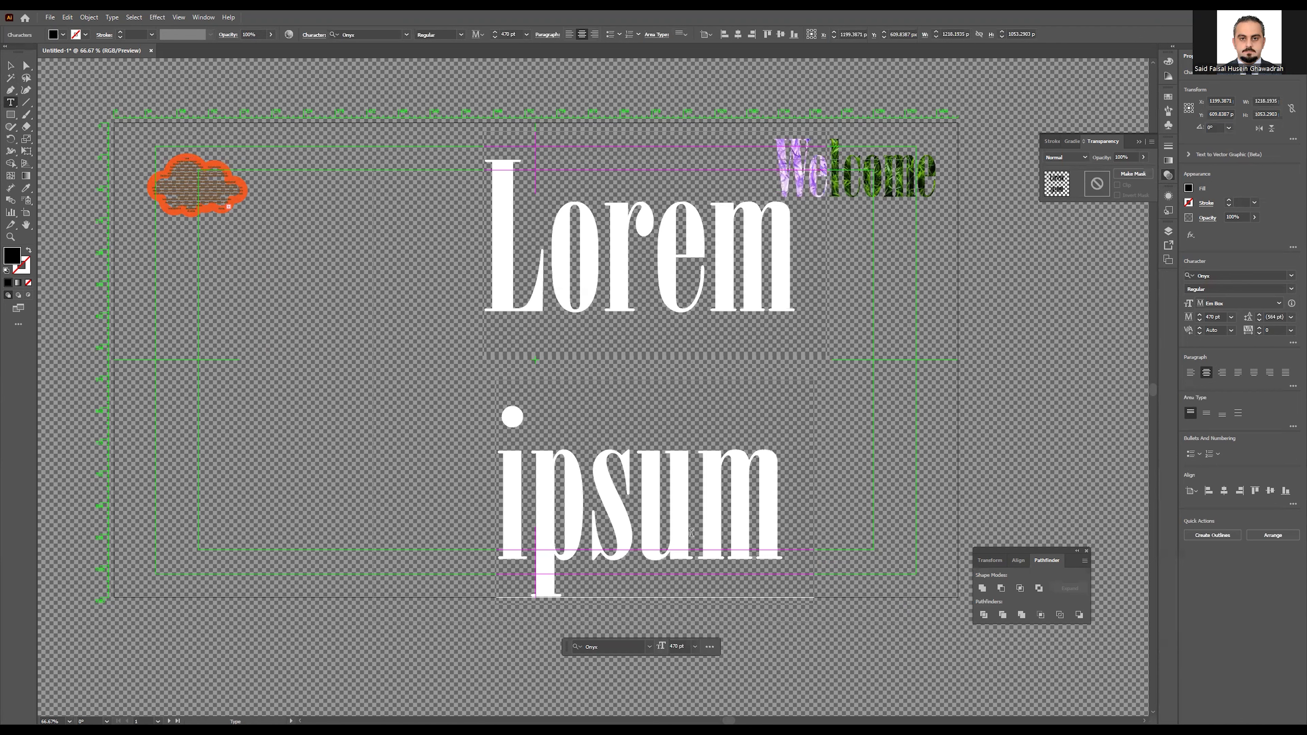
{"action": "left_click_drag", "start_coordinate": [1201, 319], "coordinate": [1201, 320]}
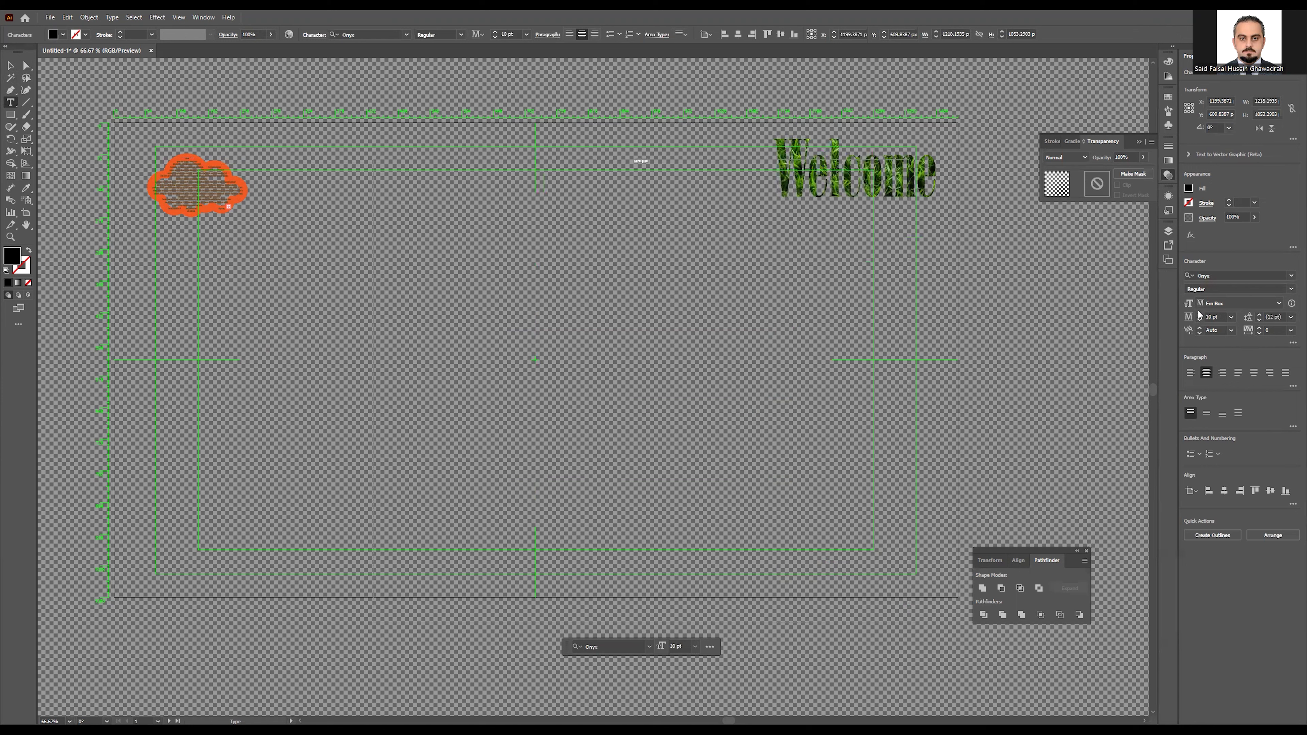
{"action": "left_click", "coordinate": [1201, 317]}
{"action": "left_click", "coordinate": [10, 66]}
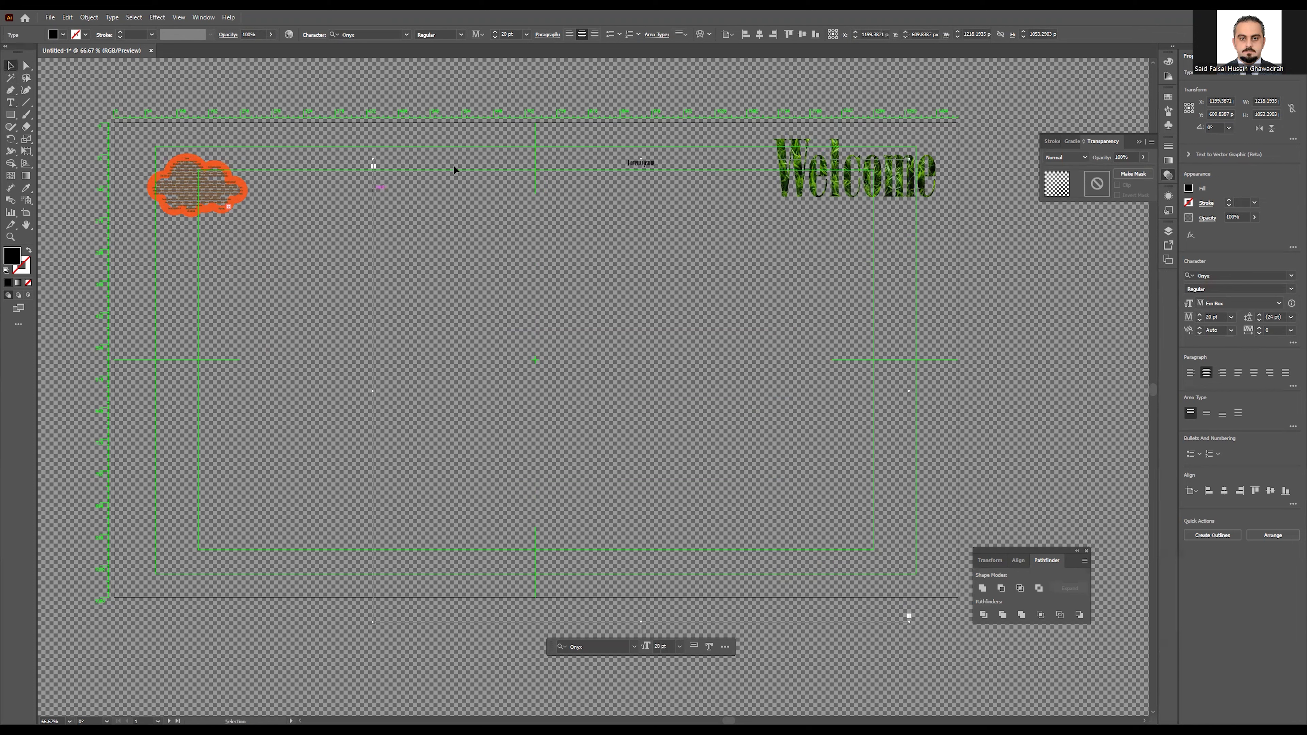
{"action": "key", "text": "Delete"}
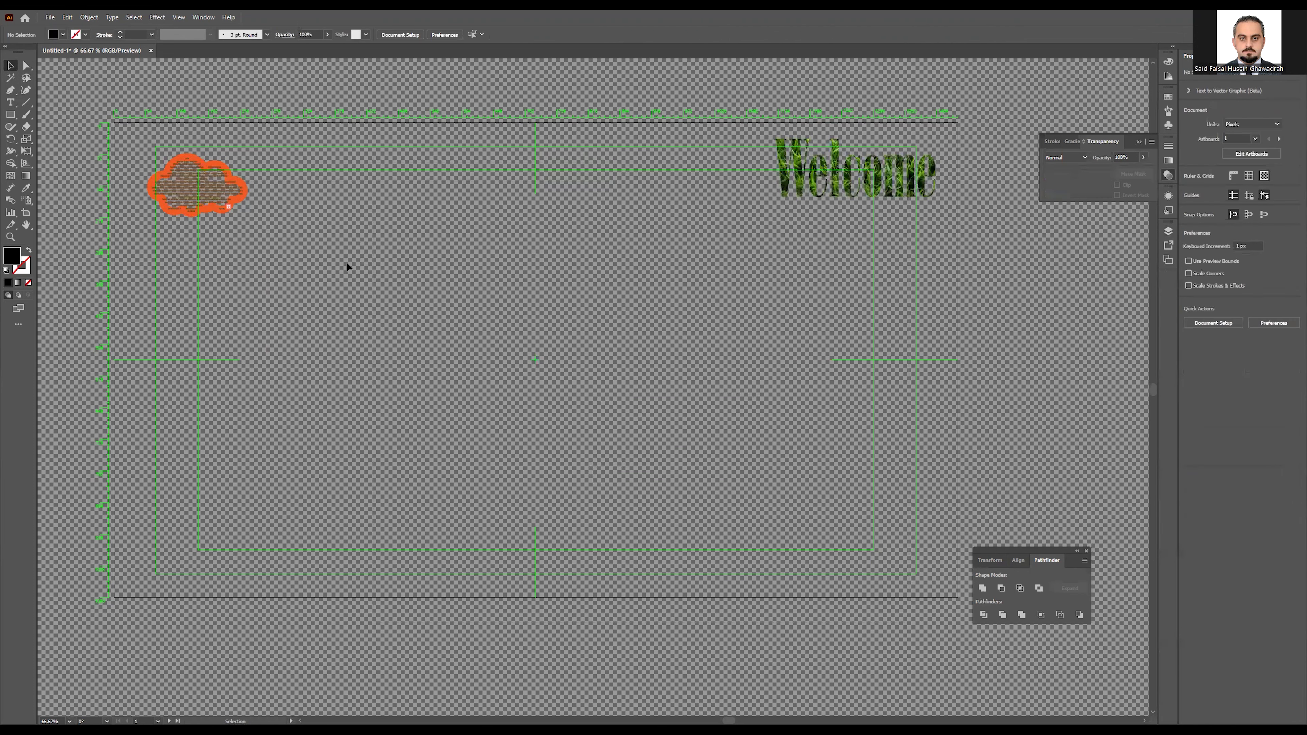
Step: Draw a new area of placeholder text filling the middle of the artboard
{"action": "left_click", "coordinate": [10, 102]}
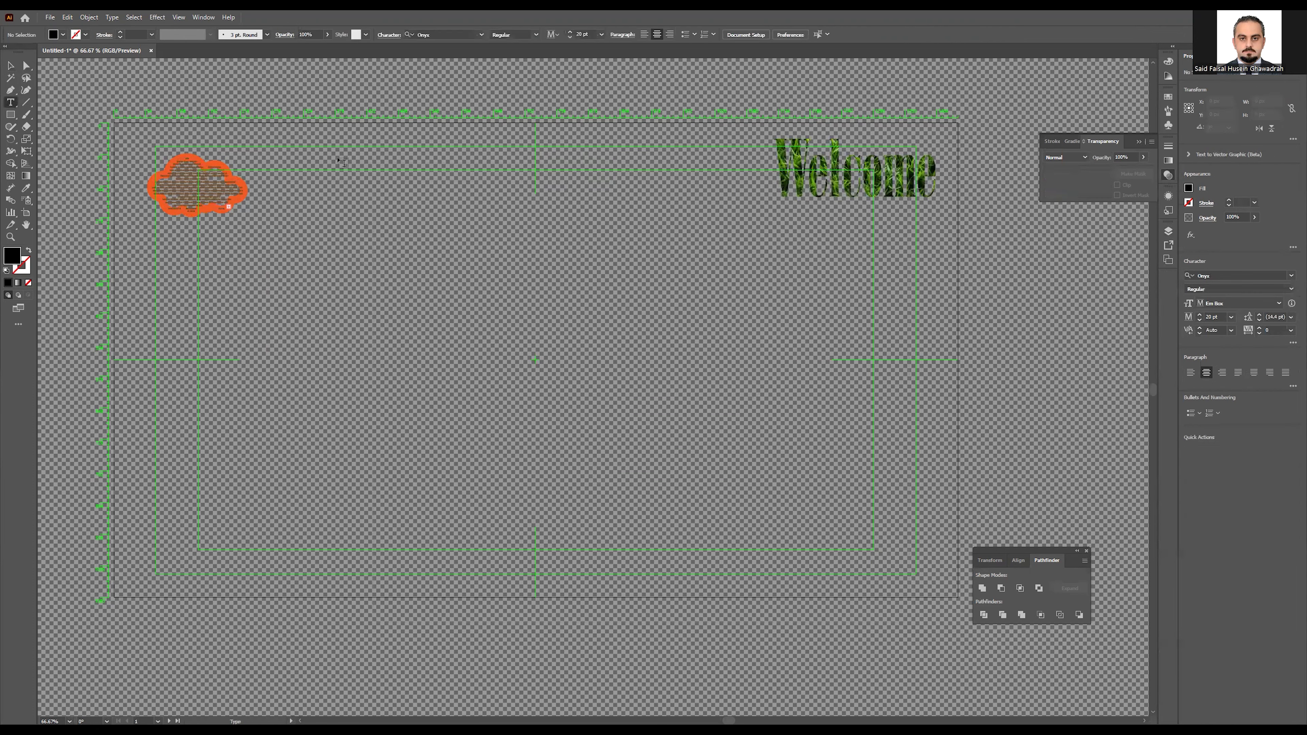
{"action": "left_click_drag", "start_coordinate": [364, 141], "coordinate": [767, 559]}
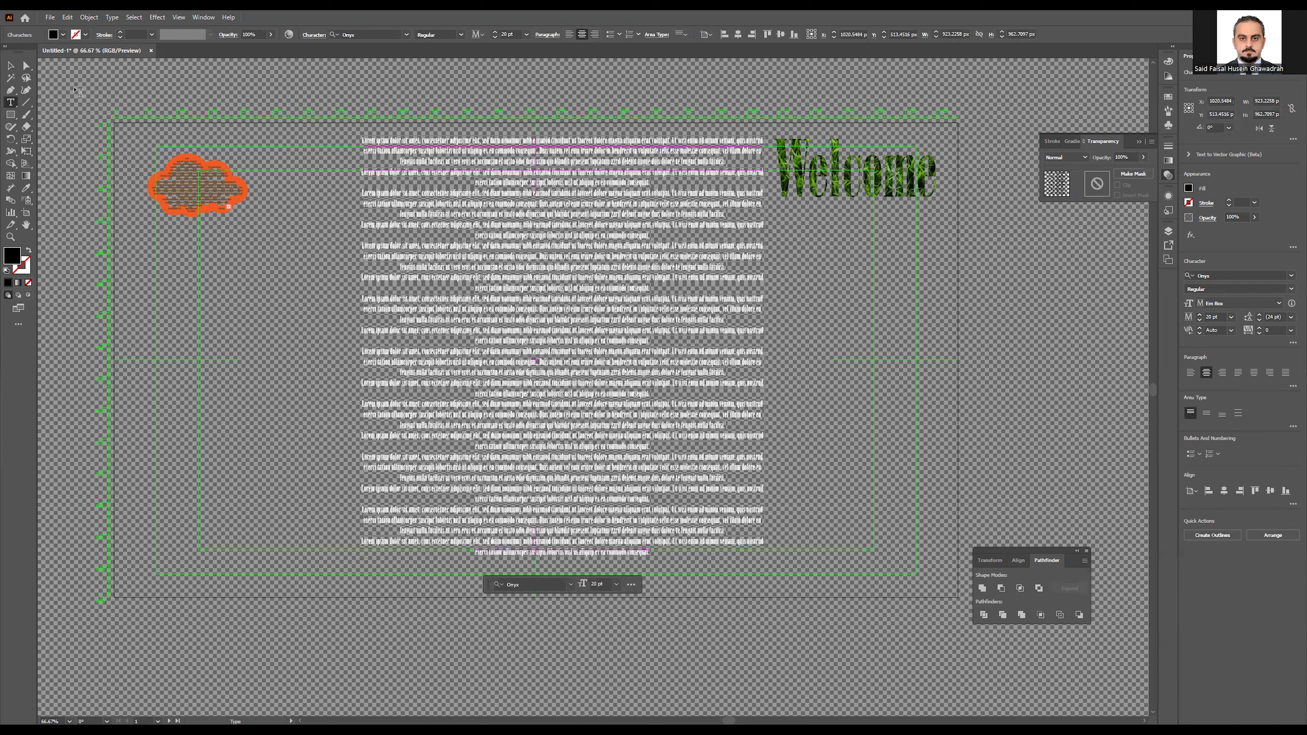
{"action": "left_click", "coordinate": [11, 66]}
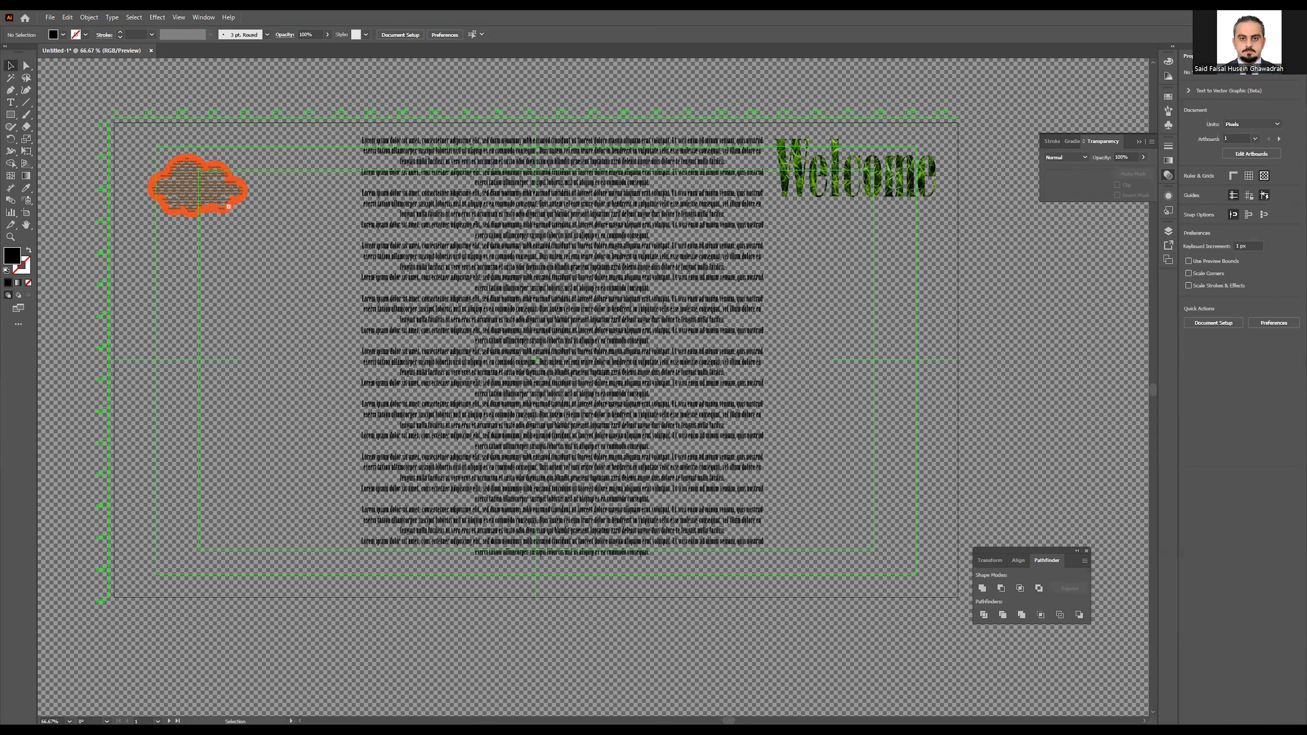
Step: Drop the soccer ball image into the document and shrink it small
{"action": "left_click_drag", "start_coordinate": [662, 426], "coordinate": [543, 437]}
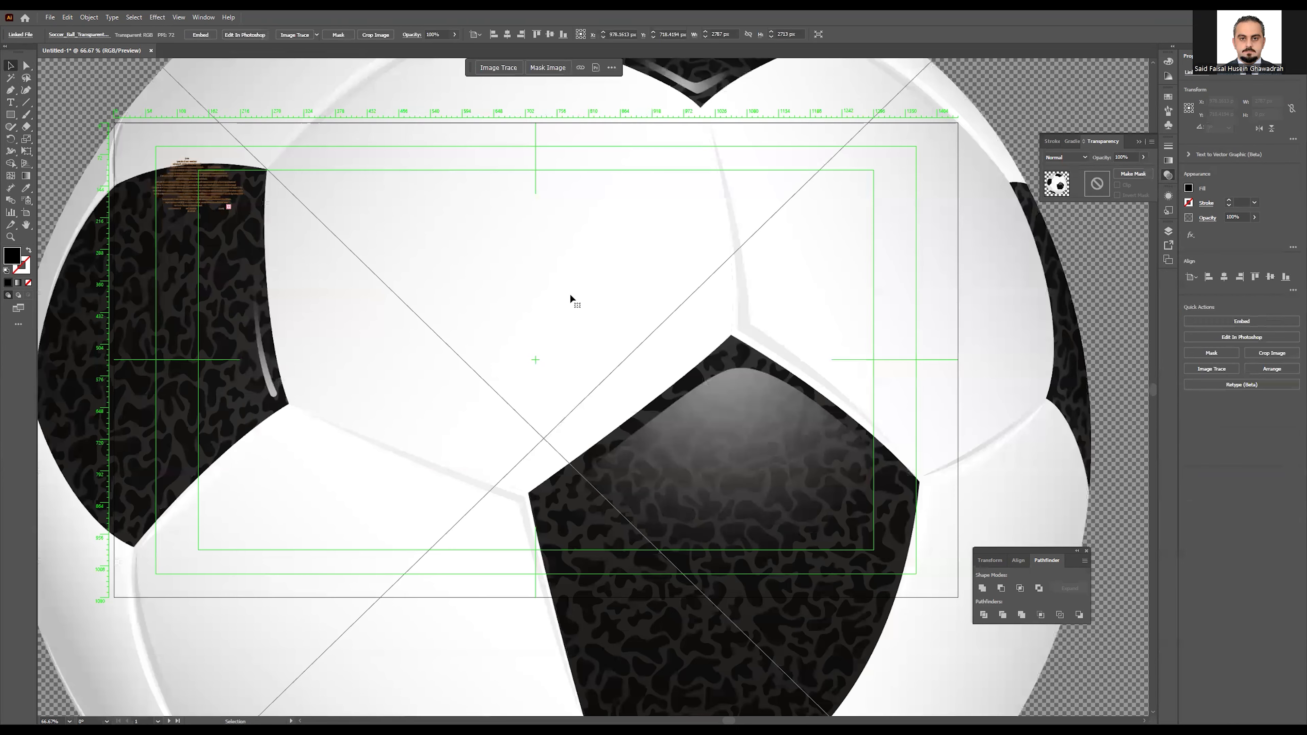
{"action": "scroll", "coordinate": [484, 312], "scroll_direction": "down", "scroll_amount": 3}
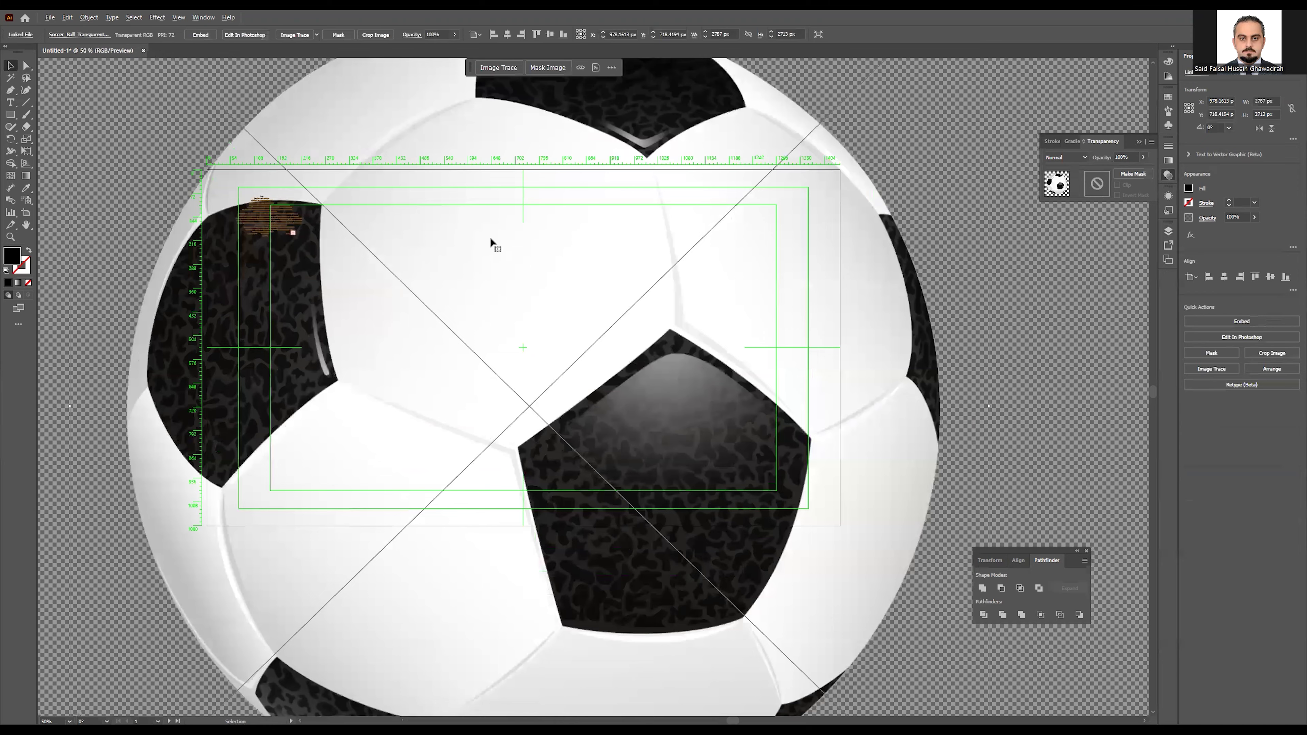
{"action": "mouse_move", "coordinate": [648, 197]}
{"action": "left_mouse_down"}
{"action": "mouse_move", "coordinate": [427, 317]}
{"action": "mouse_move", "coordinate": [425, 356]}
{"action": "left_mouse_up"}
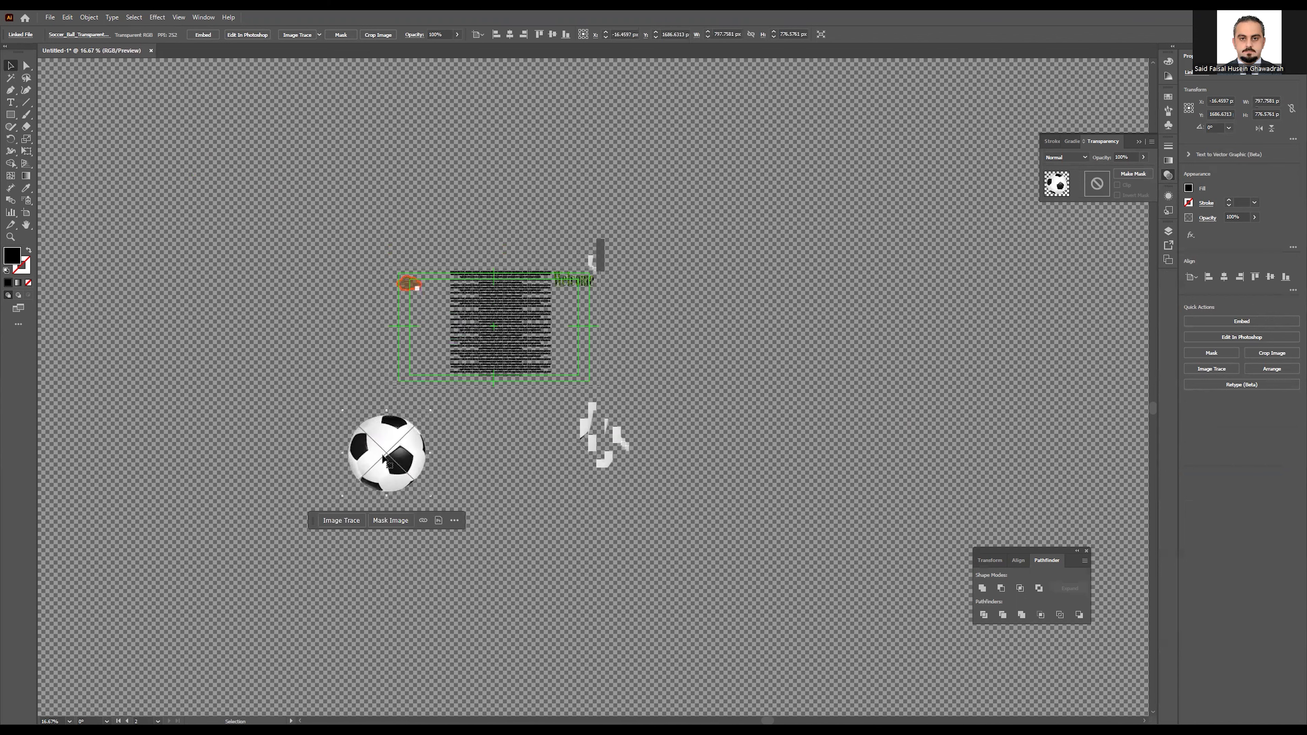
Step: Move the soccer ball to the artboard centre and send it behind the text block
{"action": "left_click_drag", "start_coordinate": [384, 457], "coordinate": [498, 327]}
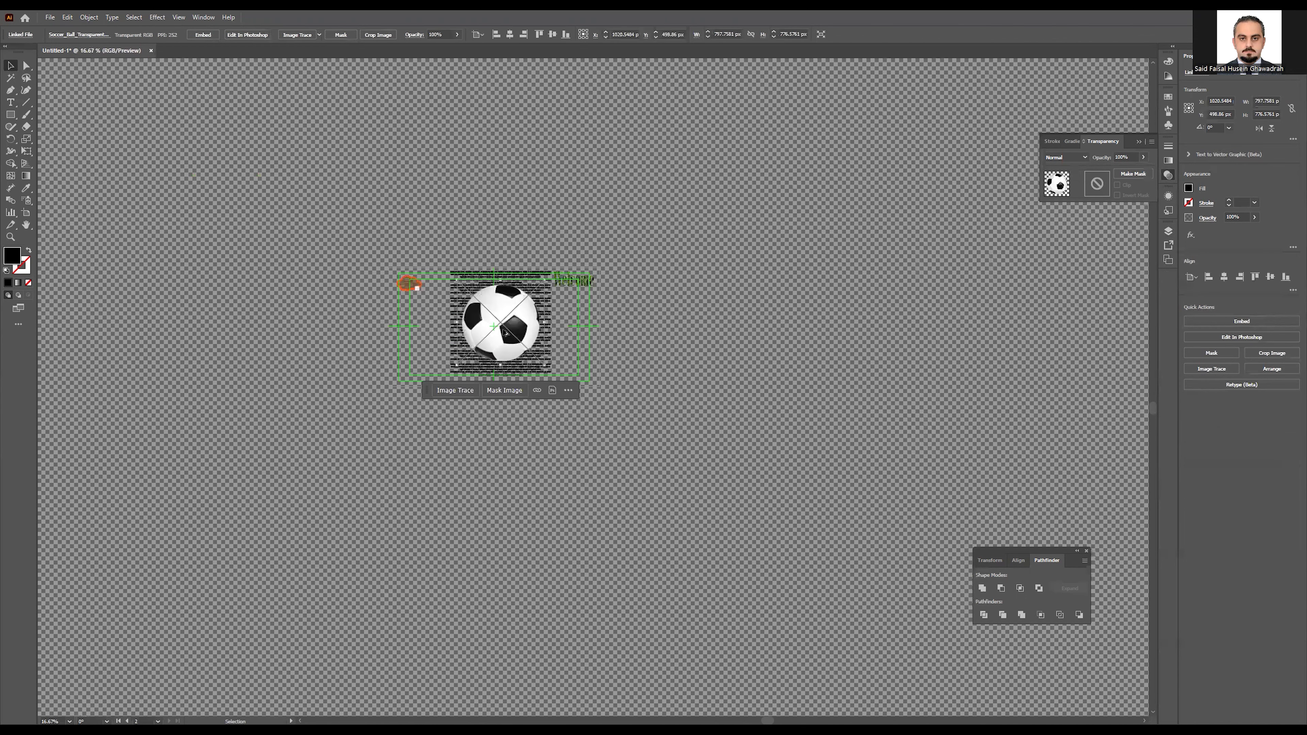
{"action": "scroll", "coordinate": [505, 326], "scroll_direction": "up", "scroll_amount": 1}
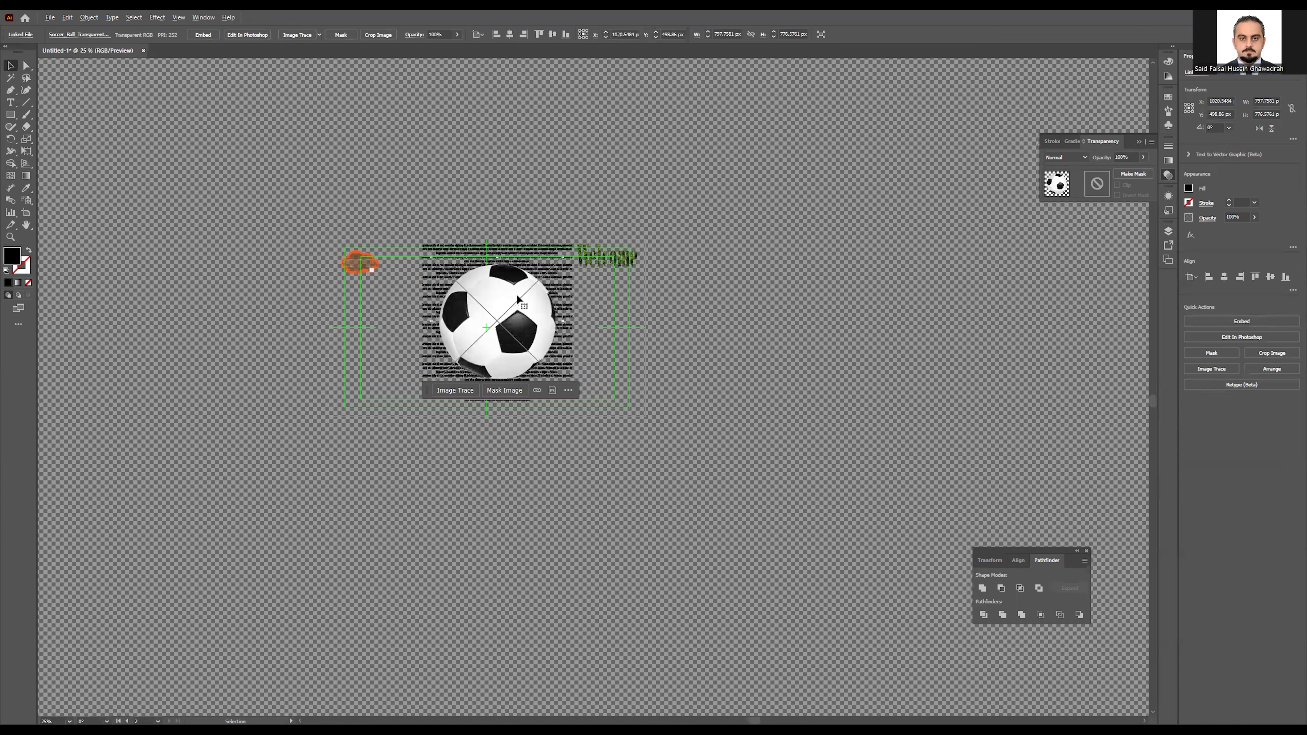
{"action": "scroll", "coordinate": [518, 299], "scroll_direction": "up", "scroll_amount": 2}
{"action": "right_click", "coordinate": [556, 414]}
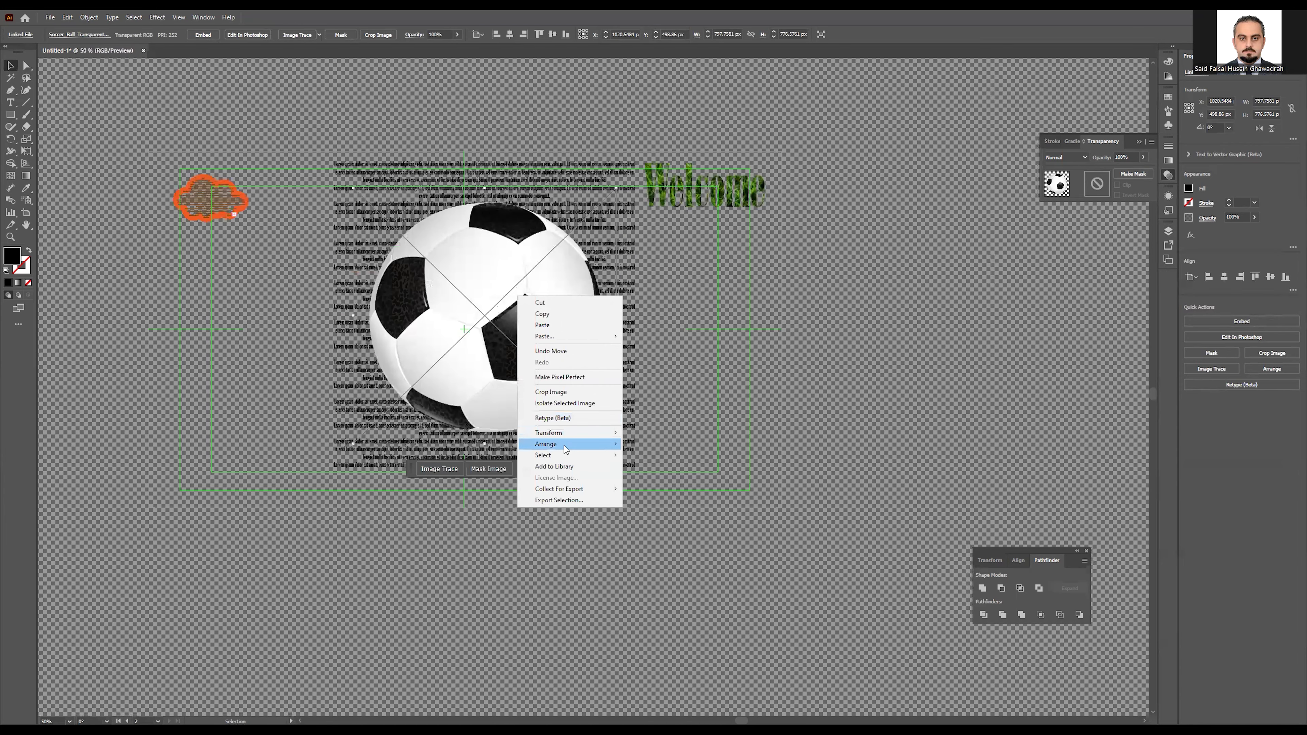
{"action": "mouse_move", "coordinate": [566, 445]}
{"action": "left_click", "coordinate": [432, 477]}
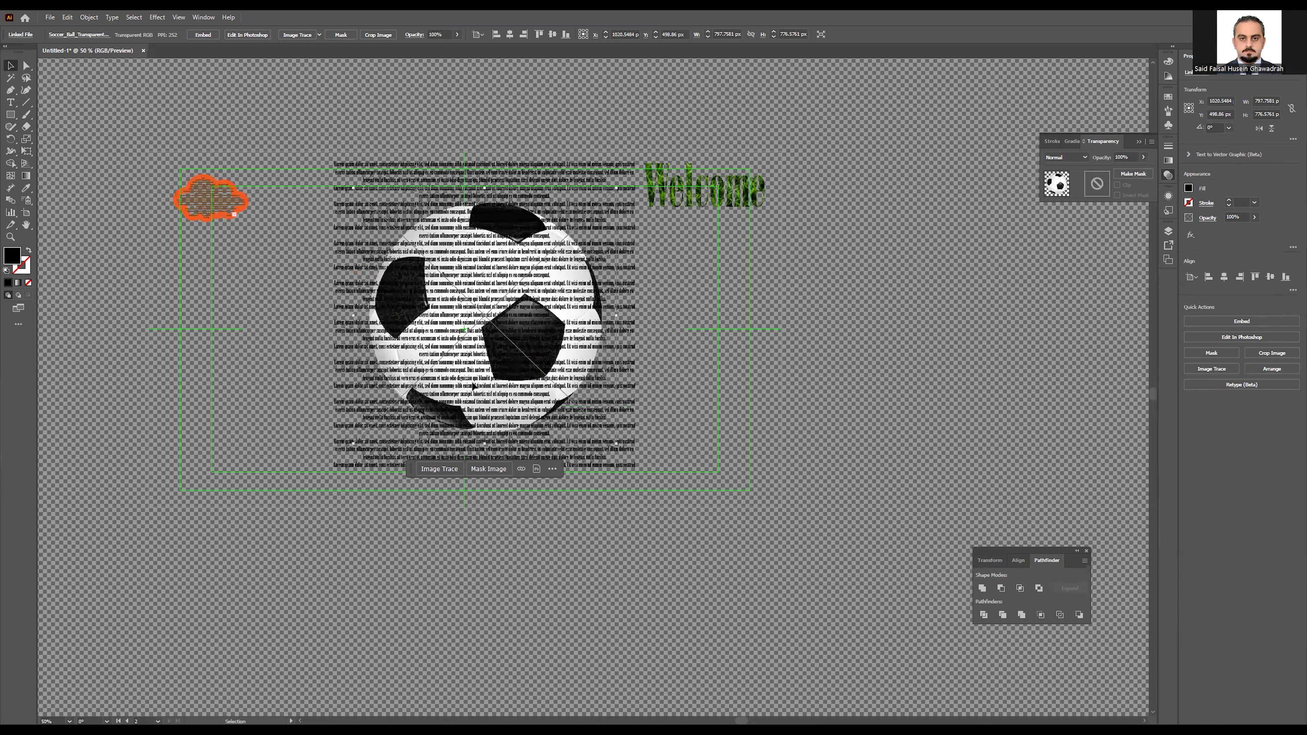
Step: Select the text block and ball together and open their shortcut menu
{"action": "left_click_drag", "start_coordinate": [643, 527], "coordinate": [642, 528]}
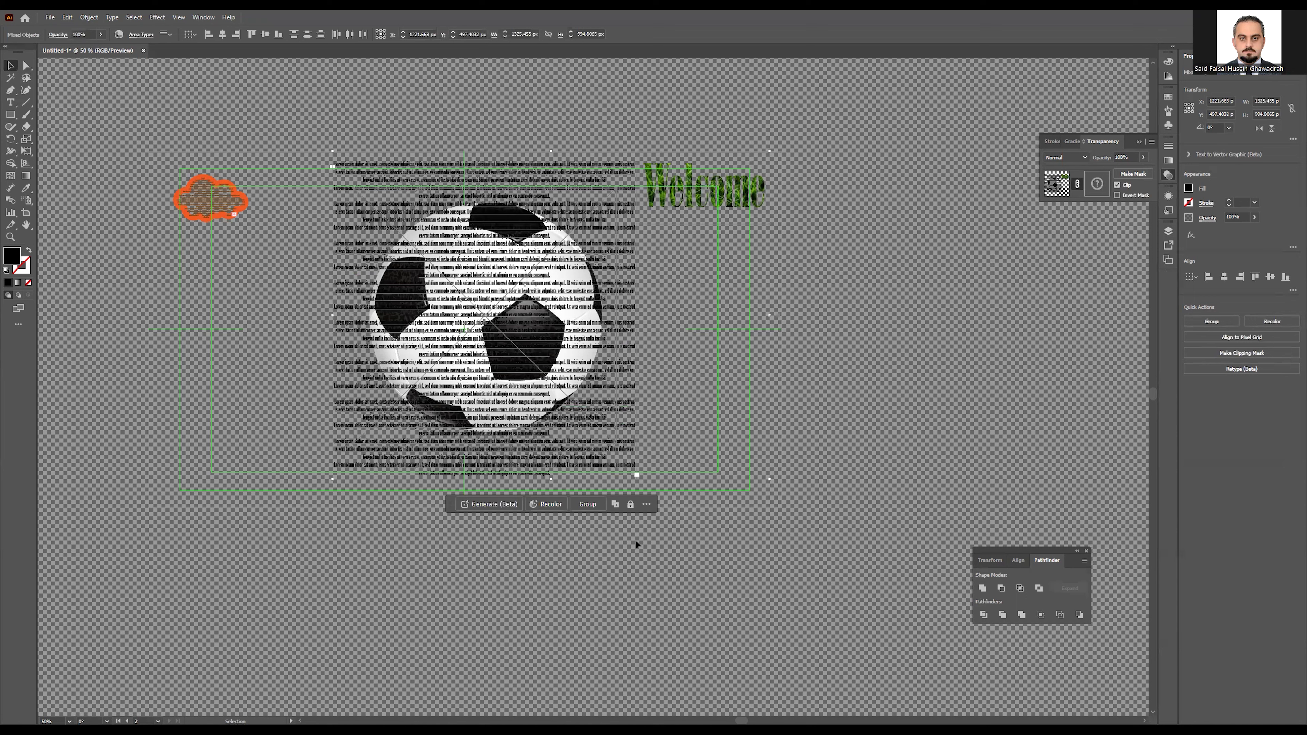
{"action": "left_click", "coordinate": [800, 564]}
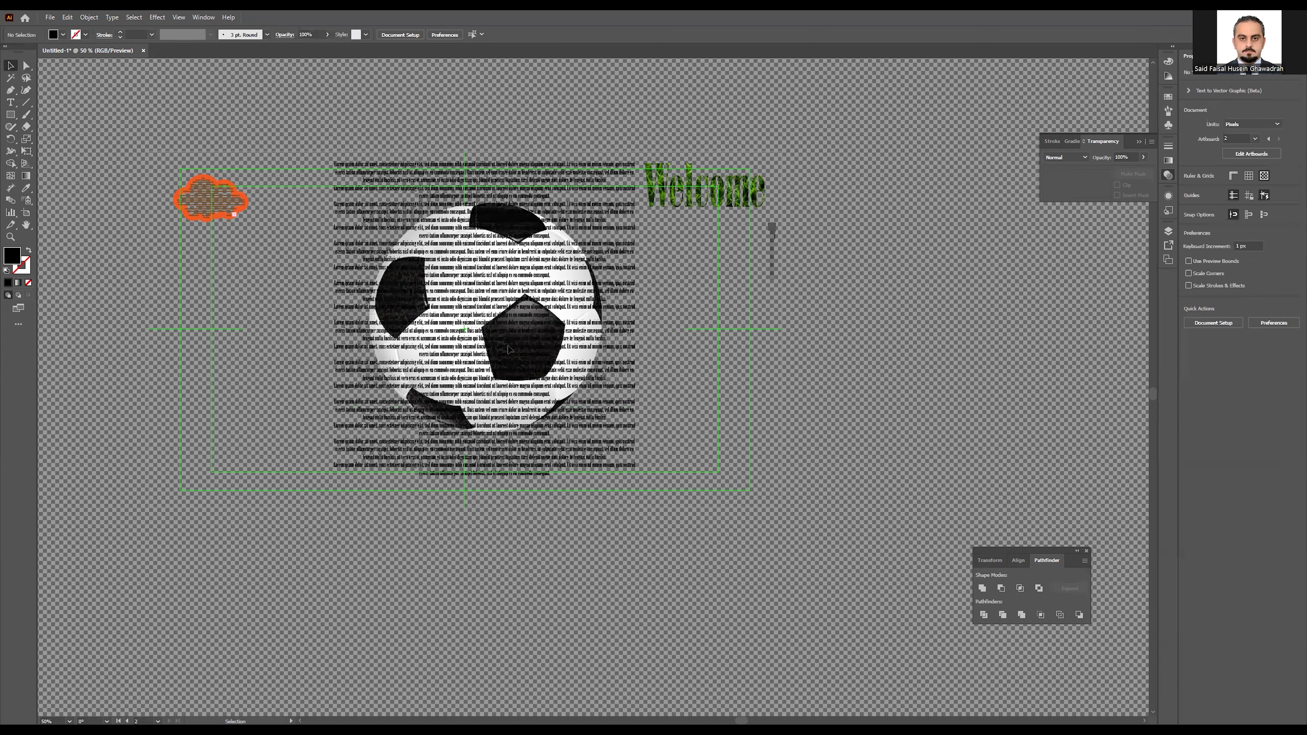
{"action": "left_click", "coordinate": [519, 359]}
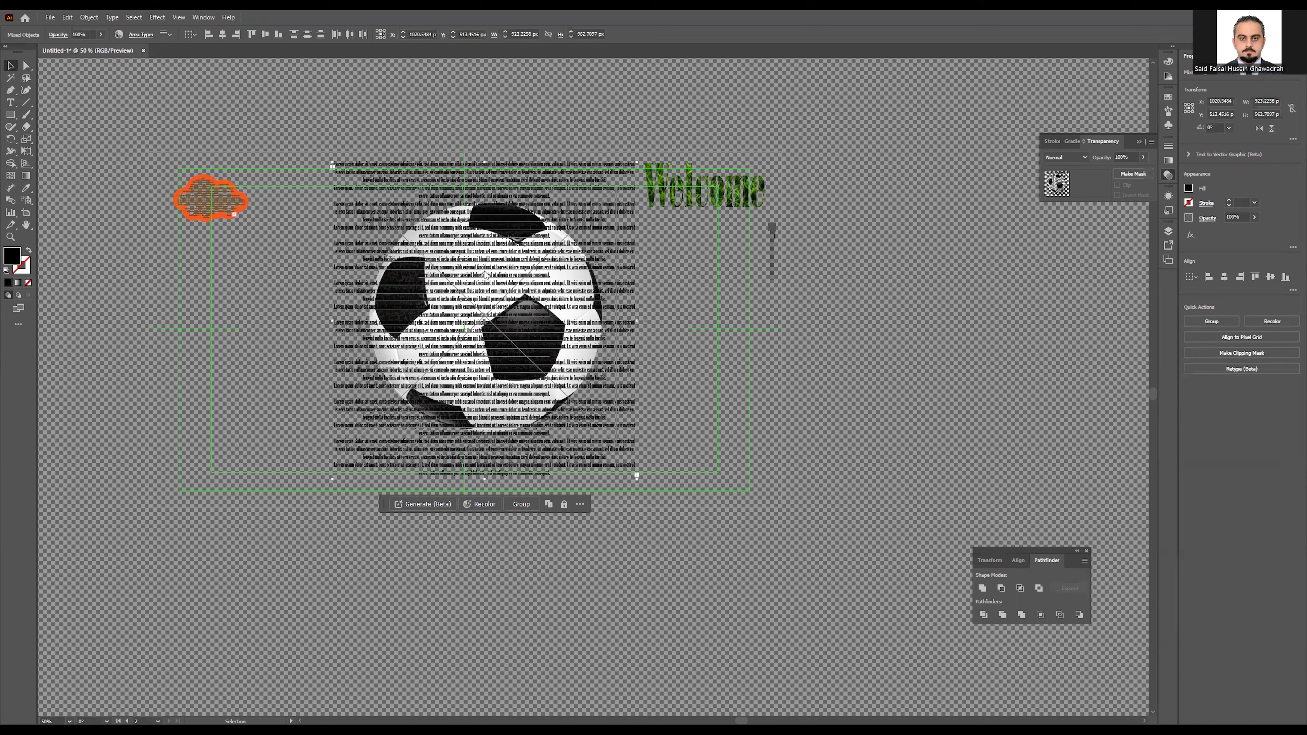
{"action": "right_click", "coordinate": [484, 274]}
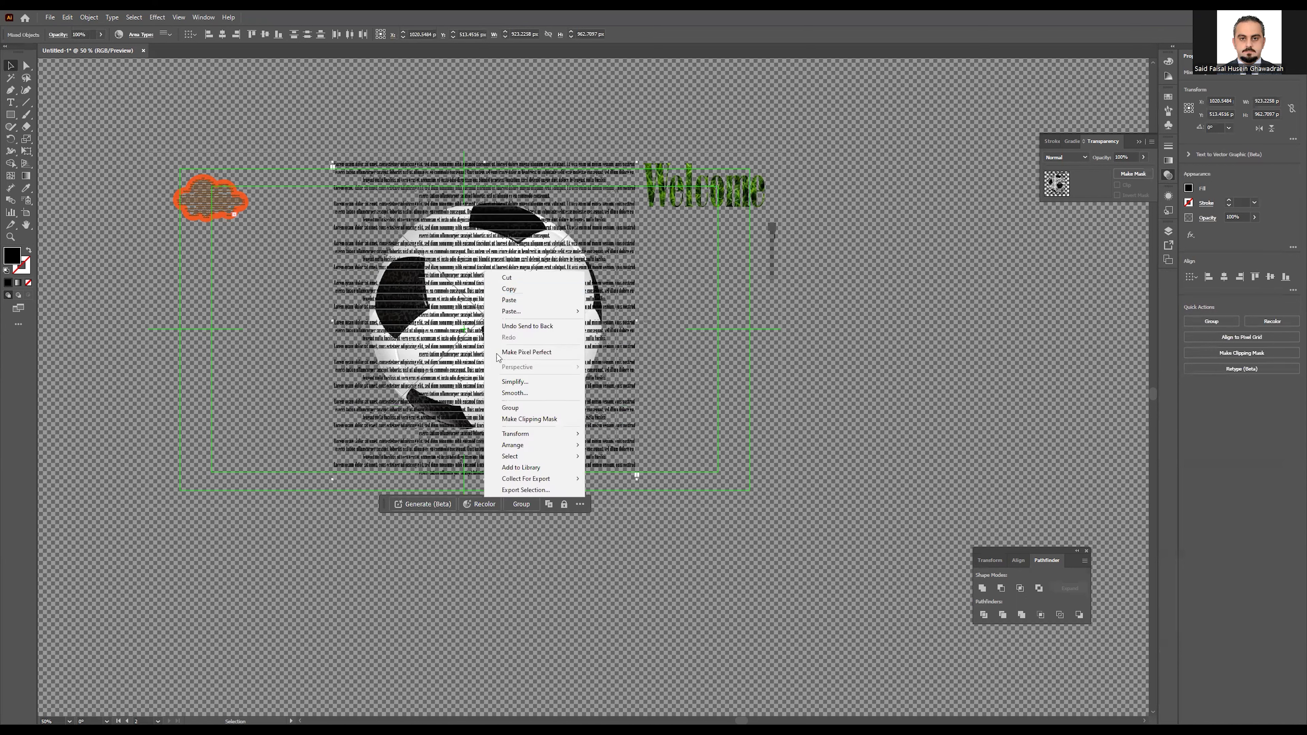
Step: Clip the placeholder text to the soccer ball and try editing the text in isolation
{"action": "left_click", "coordinate": [557, 419]}
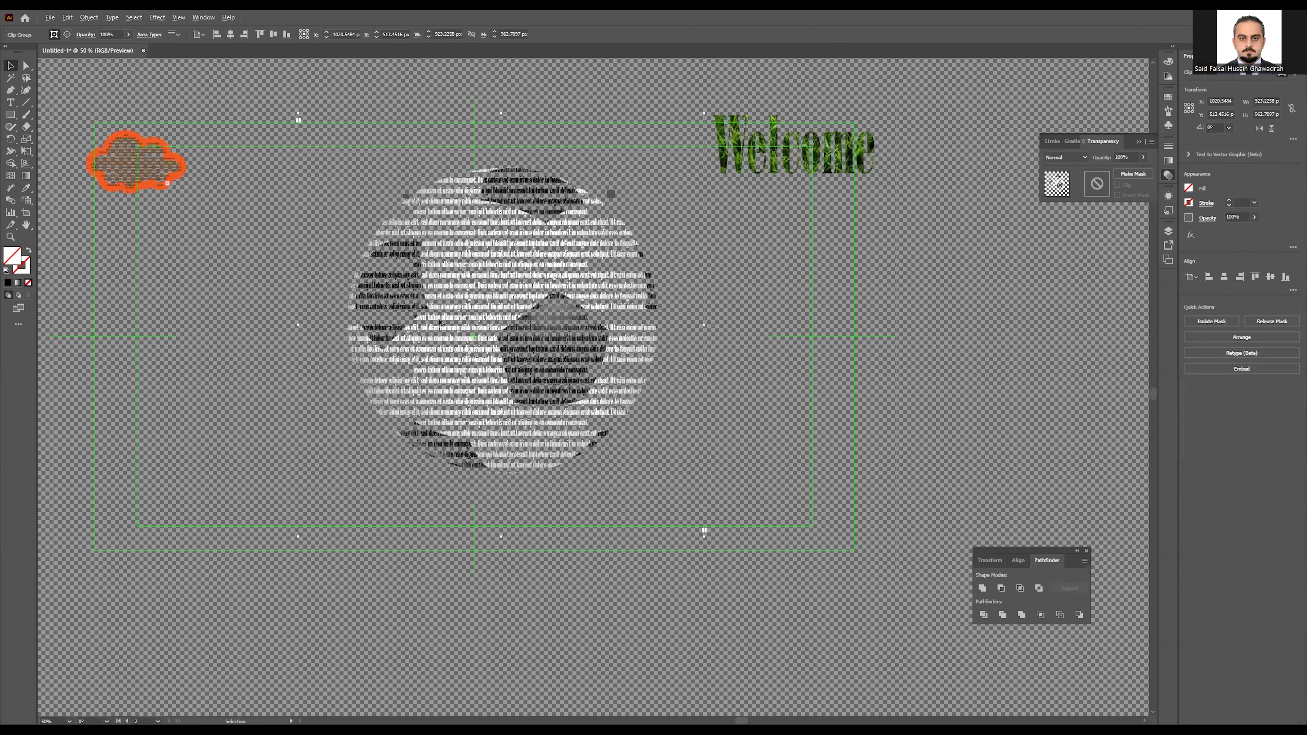
{"action": "scroll", "coordinate": [438, 314], "scroll_direction": "up", "scroll_amount": 1}
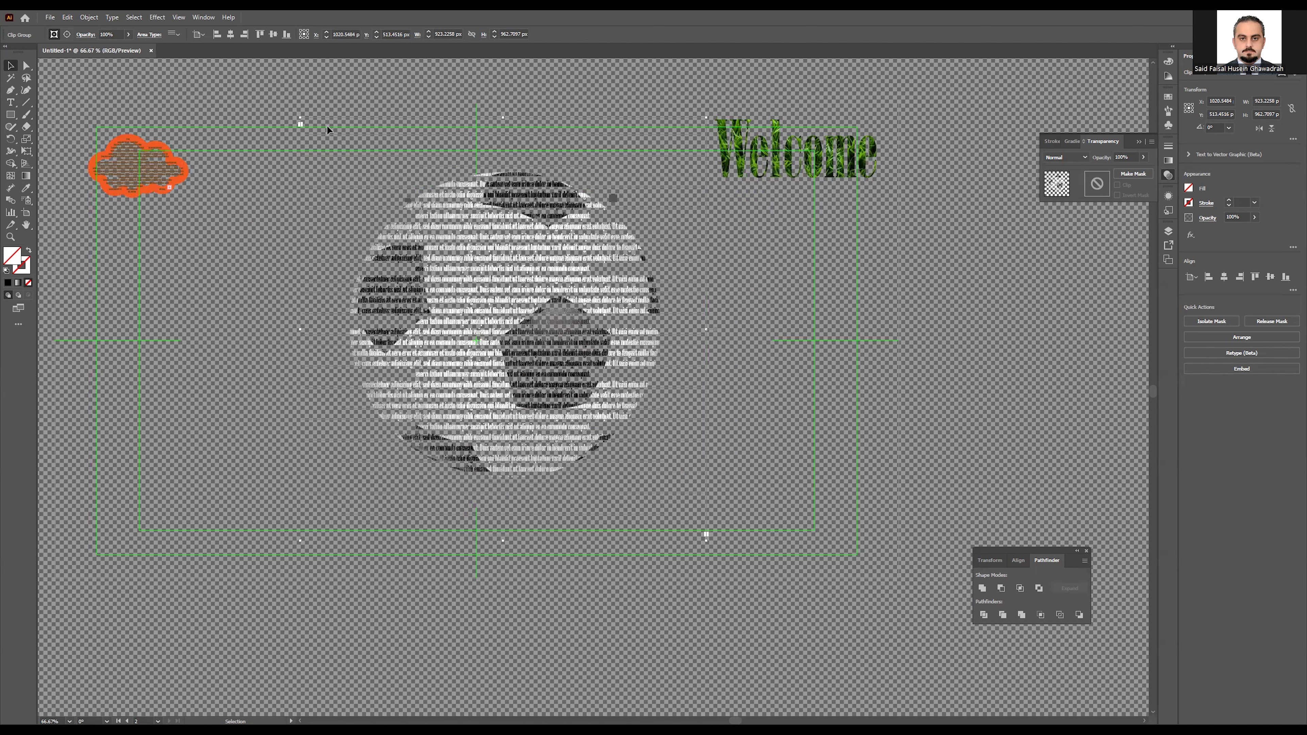
{"action": "double_click", "coordinate": [481, 269]}
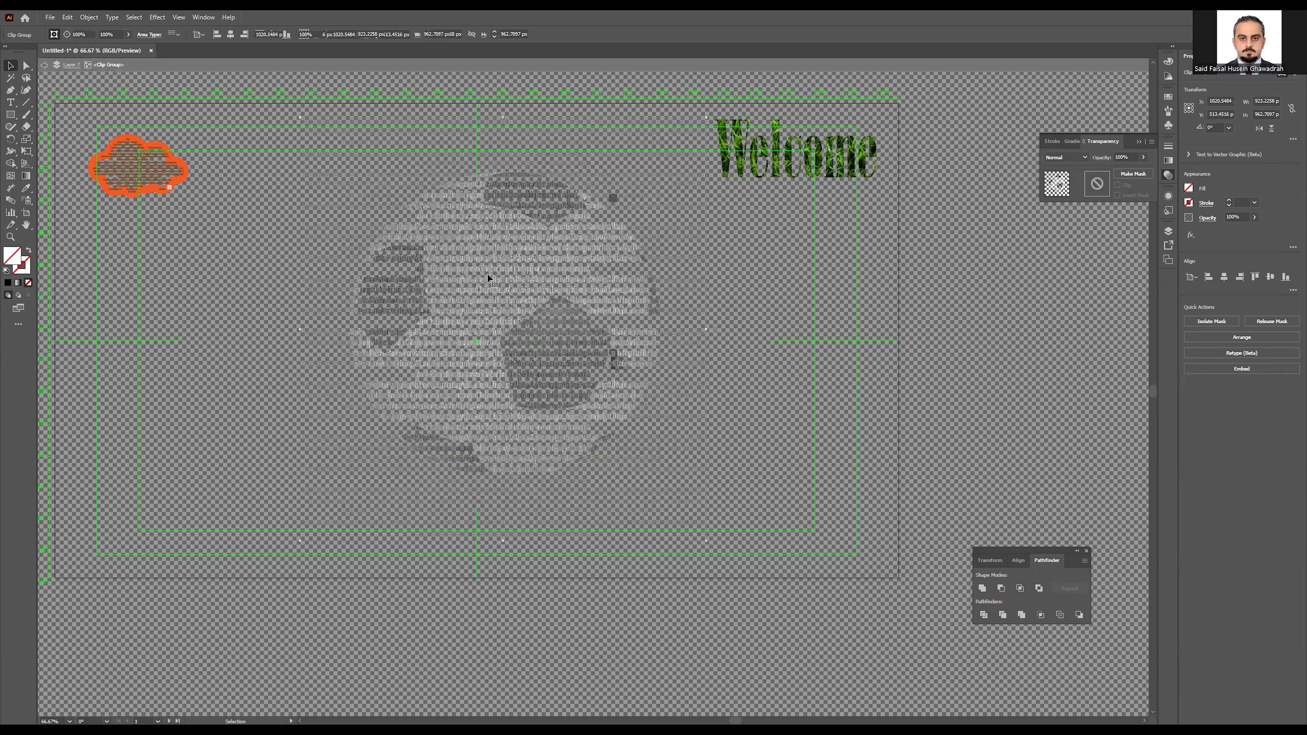
{"action": "left_click", "coordinate": [10, 102]}
{"action": "left_click", "coordinate": [401, 267]}
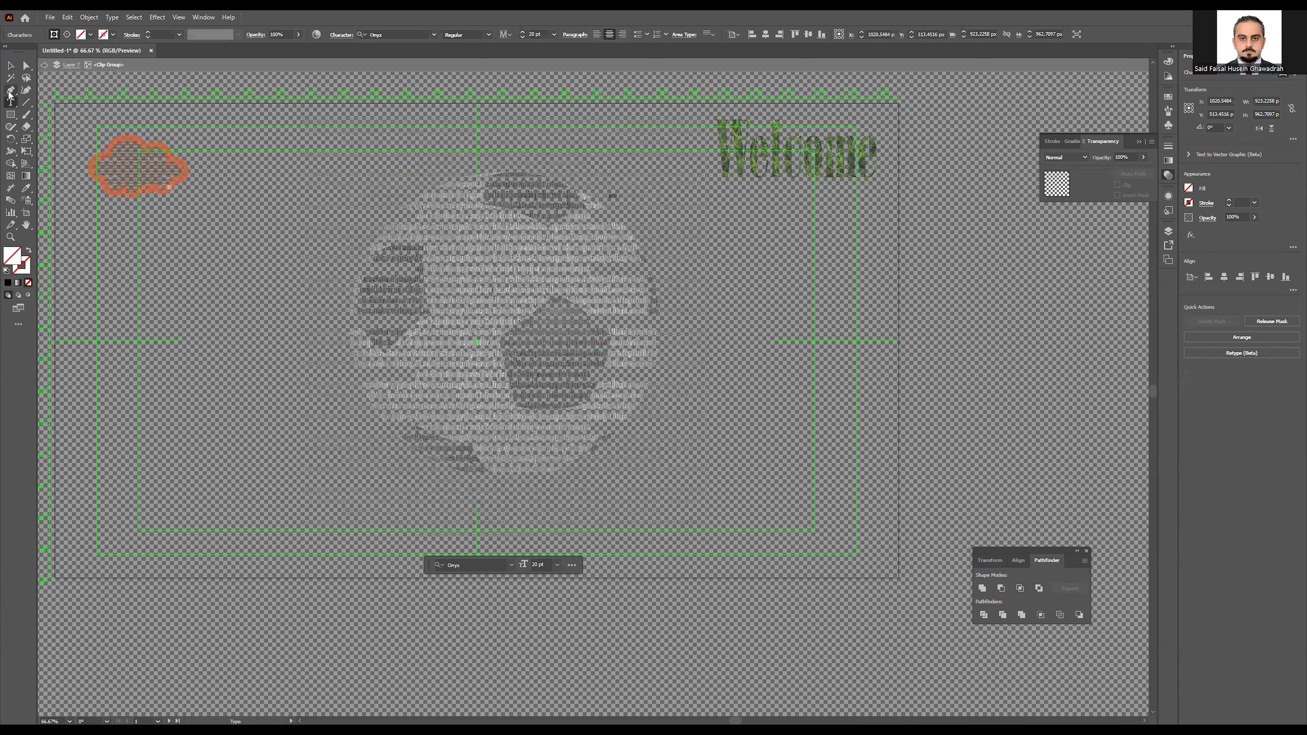
{"action": "left_click_drag", "start_coordinate": [470, 288], "coordinate": [481, 316]}
{"action": "left_click", "coordinate": [476, 319]}
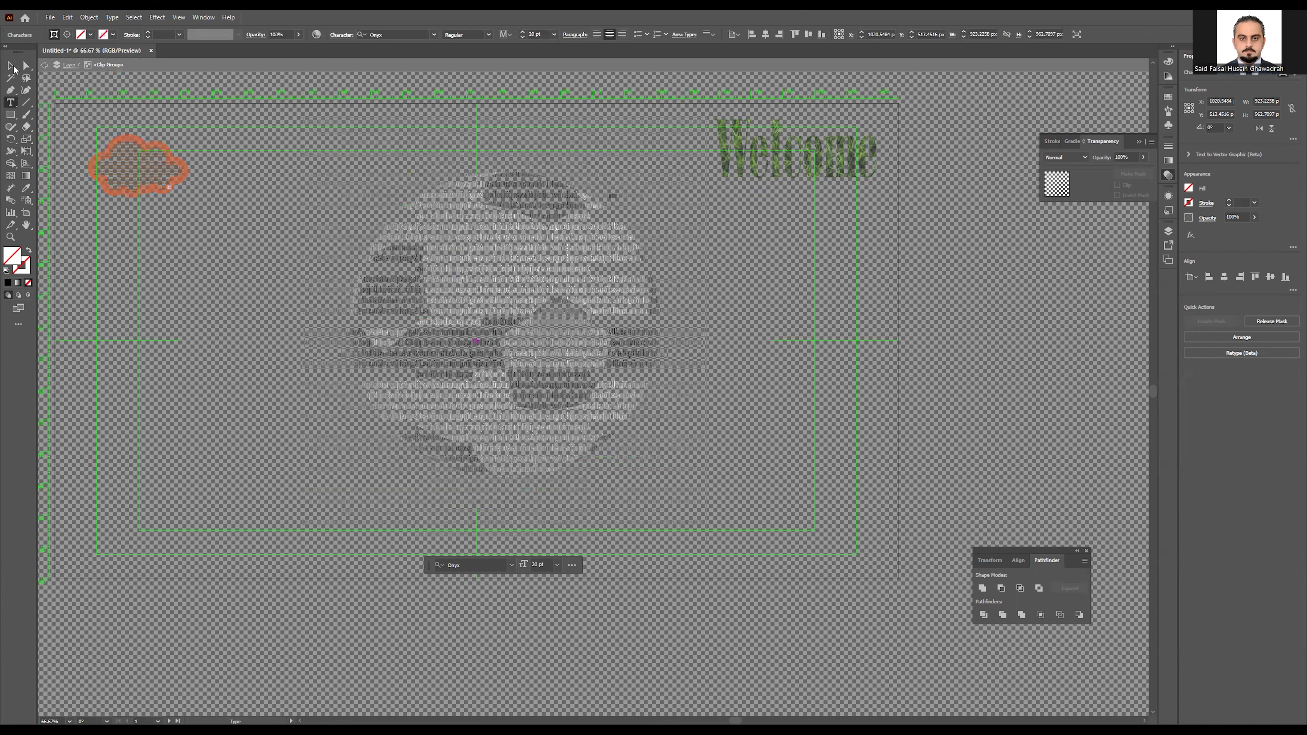
Step: Resize the text block inside the clip group to about 348 × 363 px and move it
{"action": "left_click", "coordinate": [12, 67]}
{"action": "left_click", "coordinate": [474, 369]}
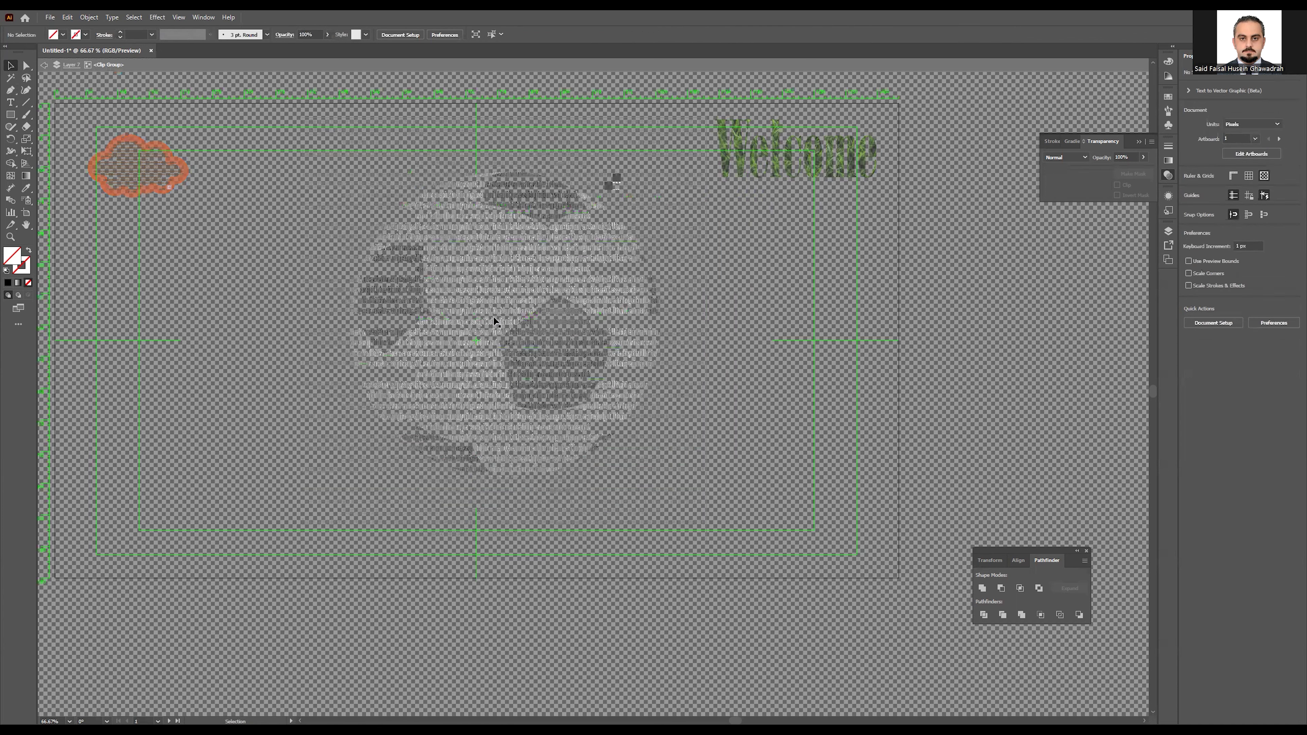
{"action": "left_click", "coordinate": [319, 149]}
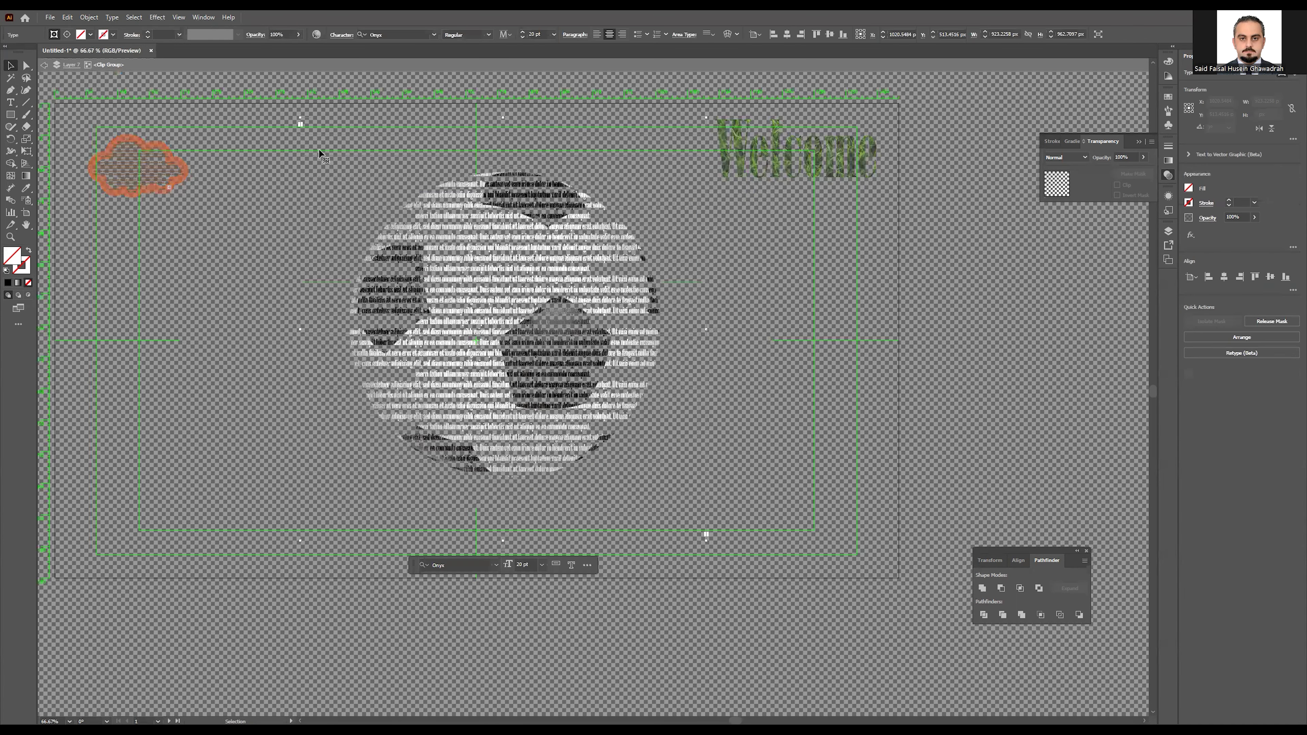
{"action": "left_click_drag", "start_coordinate": [299, 118], "coordinate": [299, 119]}
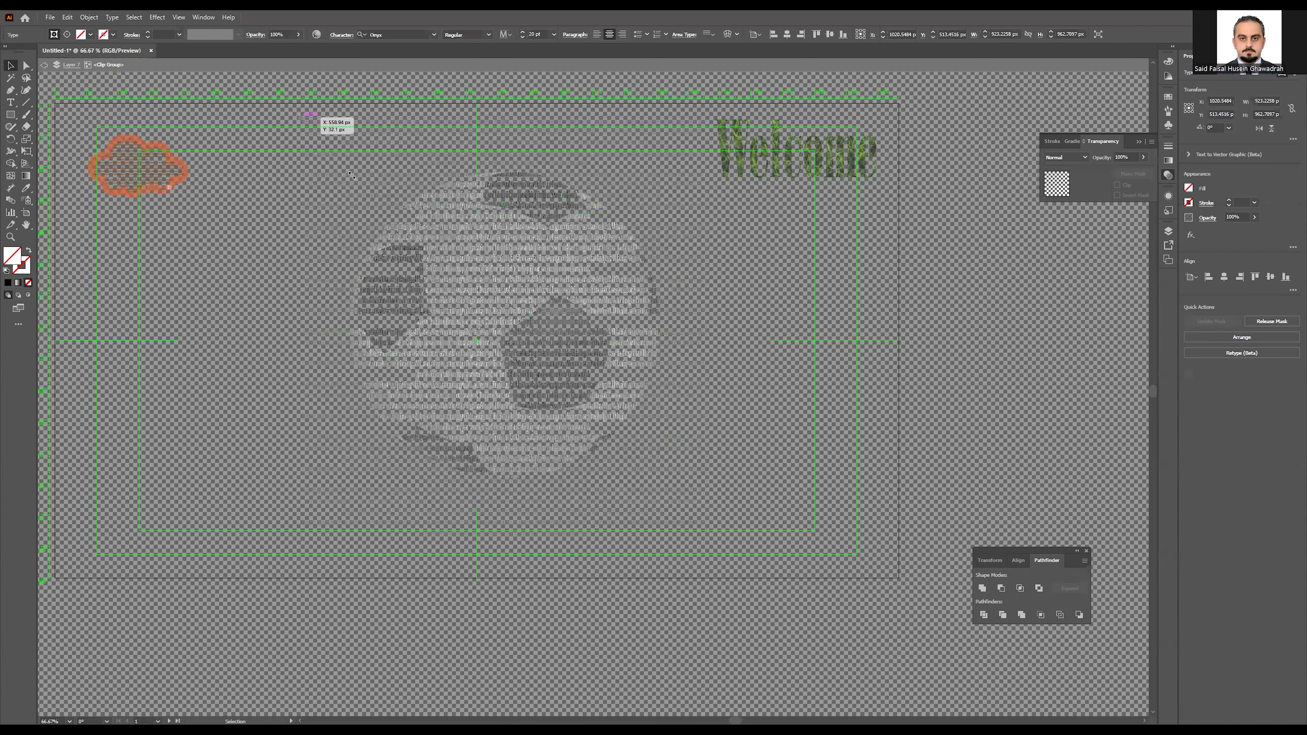
{"action": "left_click_drag", "start_coordinate": [352, 176], "coordinate": [457, 265]}
{"action": "left_click_drag", "start_coordinate": [524, 328], "coordinate": [553, 381]}
{"action": "left_click_drag", "start_coordinate": [616, 424], "coordinate": [507, 309]}
Step: Undo the resize and move, then restore the clipping with Edit > Redo
{"action": "key", "text": "ctrl+z"}
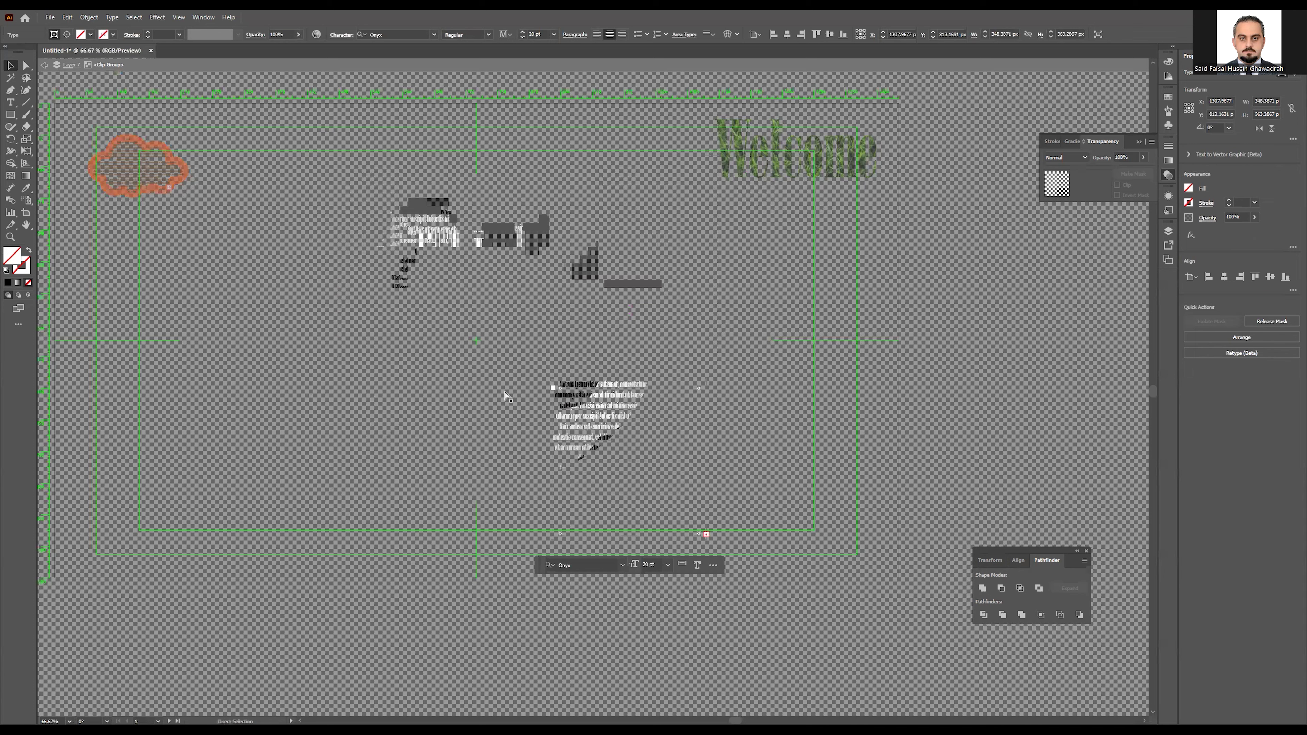
{"action": "key", "text": "ctrl+z"}
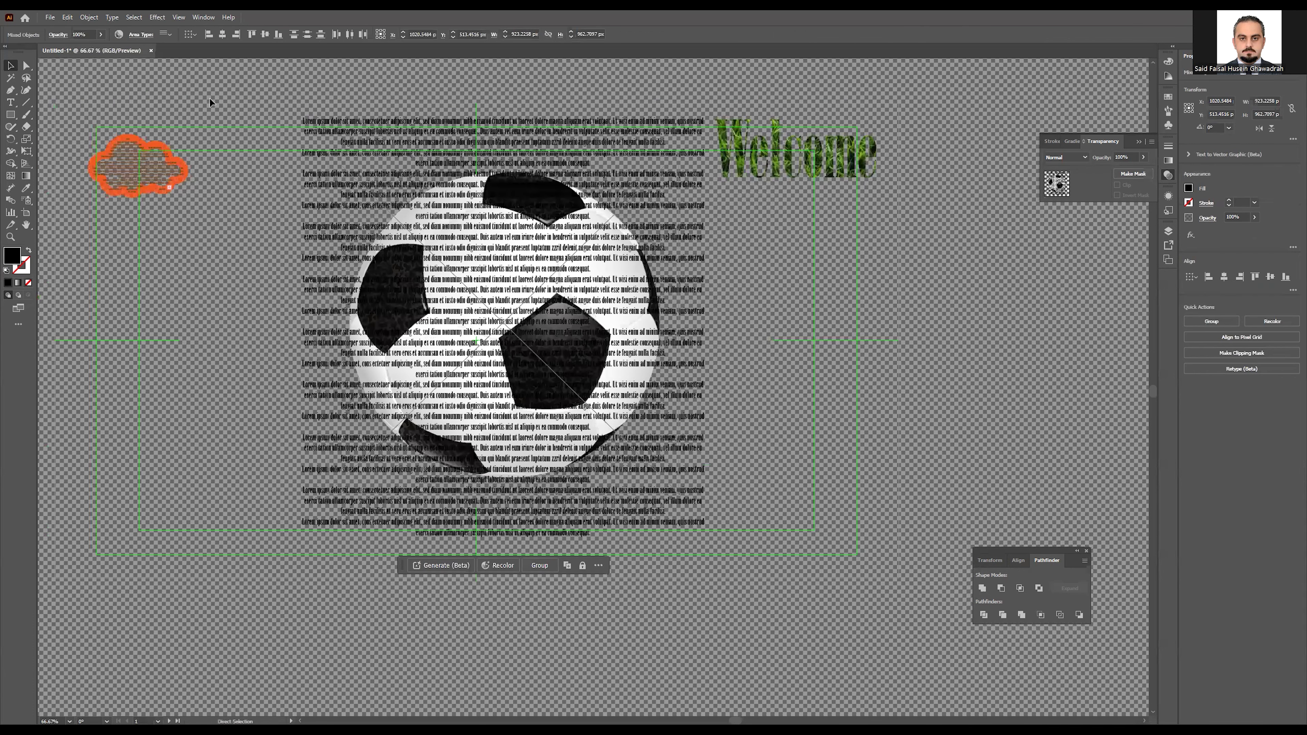
{"action": "key", "text": "v"}
{"action": "left_click", "coordinate": [71, 18]}
{"action": "left_click", "coordinate": [110, 40]}
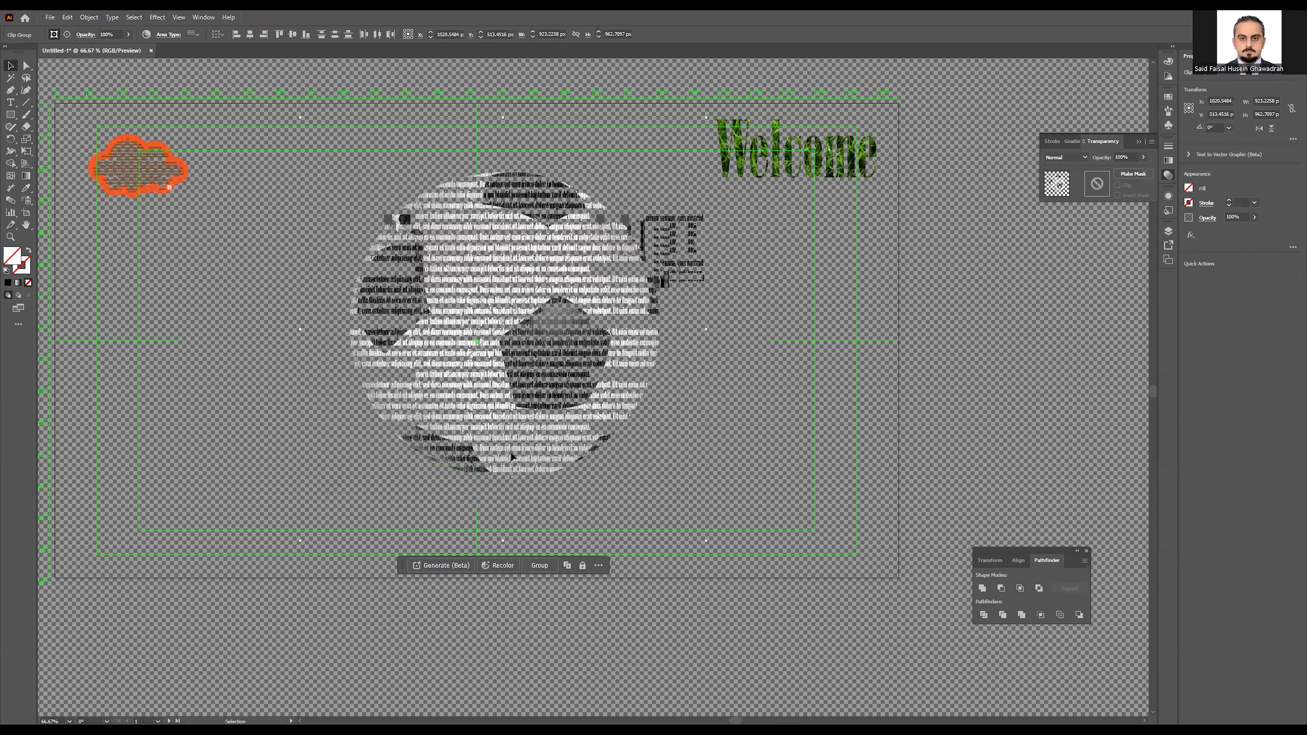
Step: Return the text-filled ball to its smaller size and place it right of the cloud
{"action": "left_click_drag", "start_coordinate": [575, 434], "coordinate": [421, 369]}
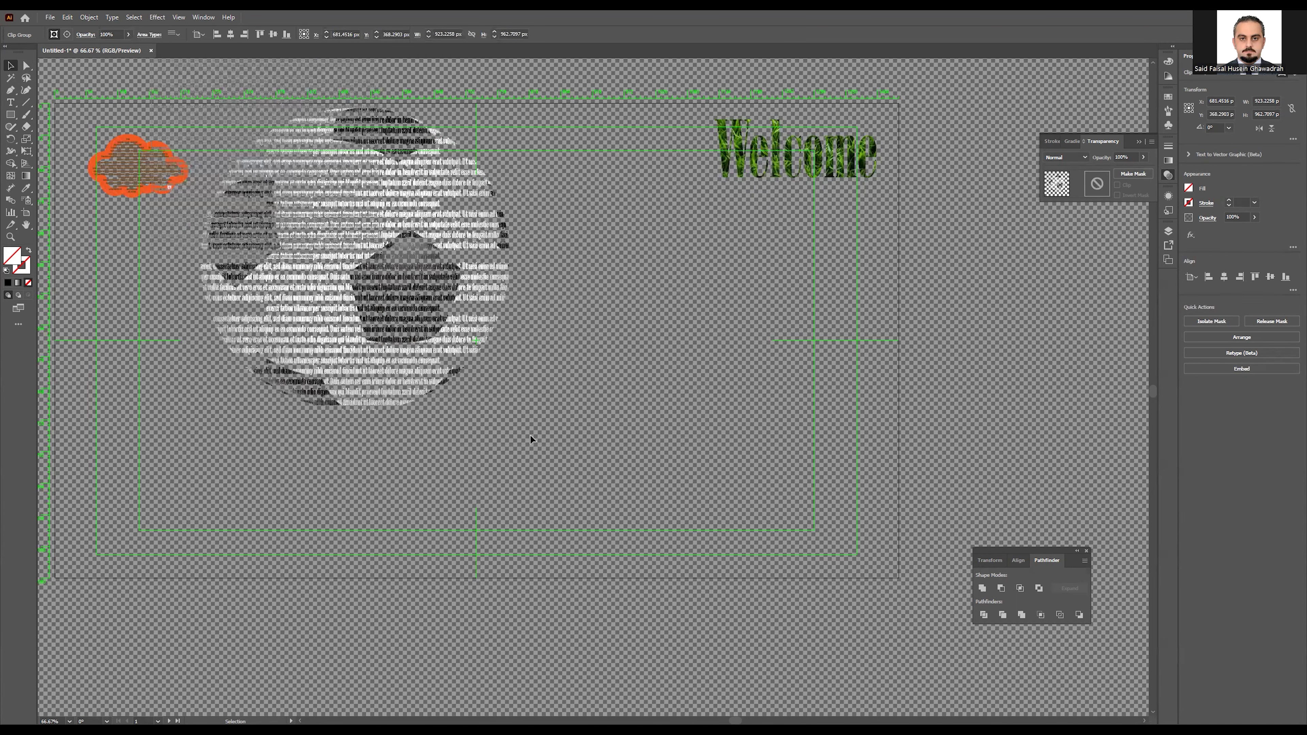
{"action": "key", "text": "ctrl+z"}
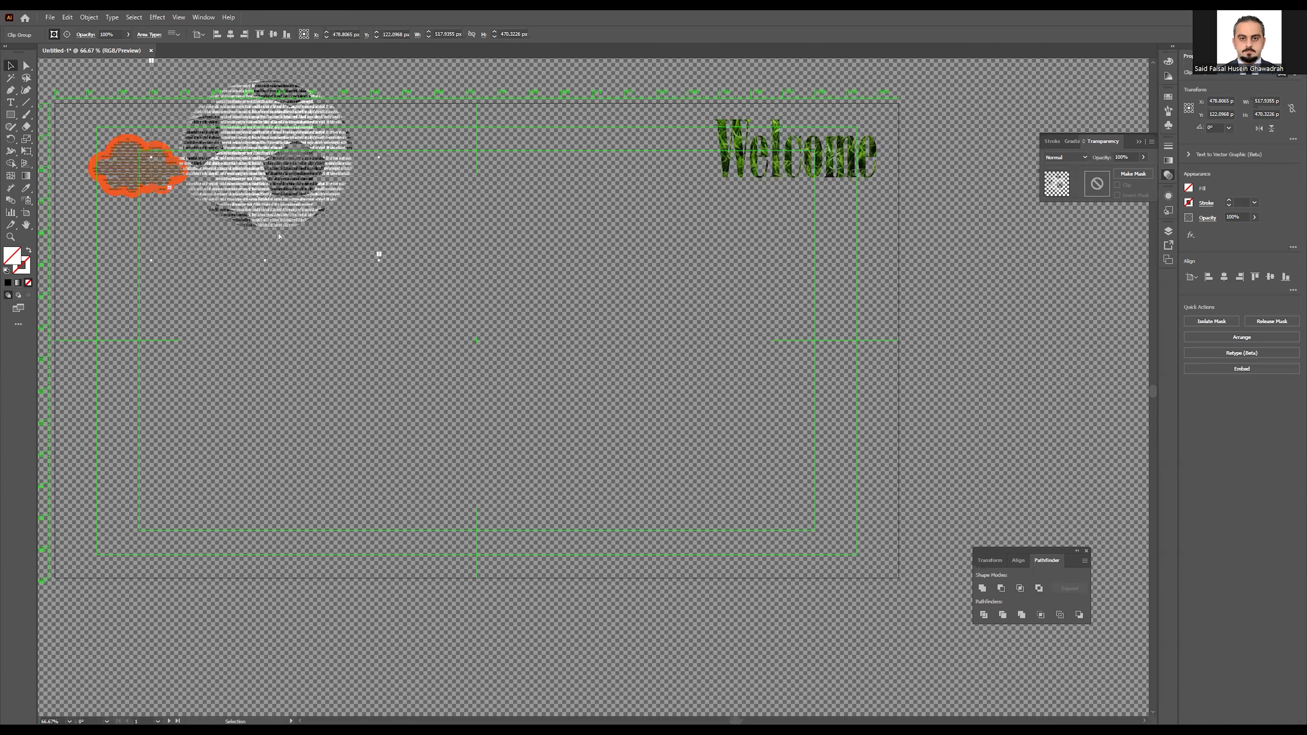
{"action": "key", "text": "ctrl+shift+z"}
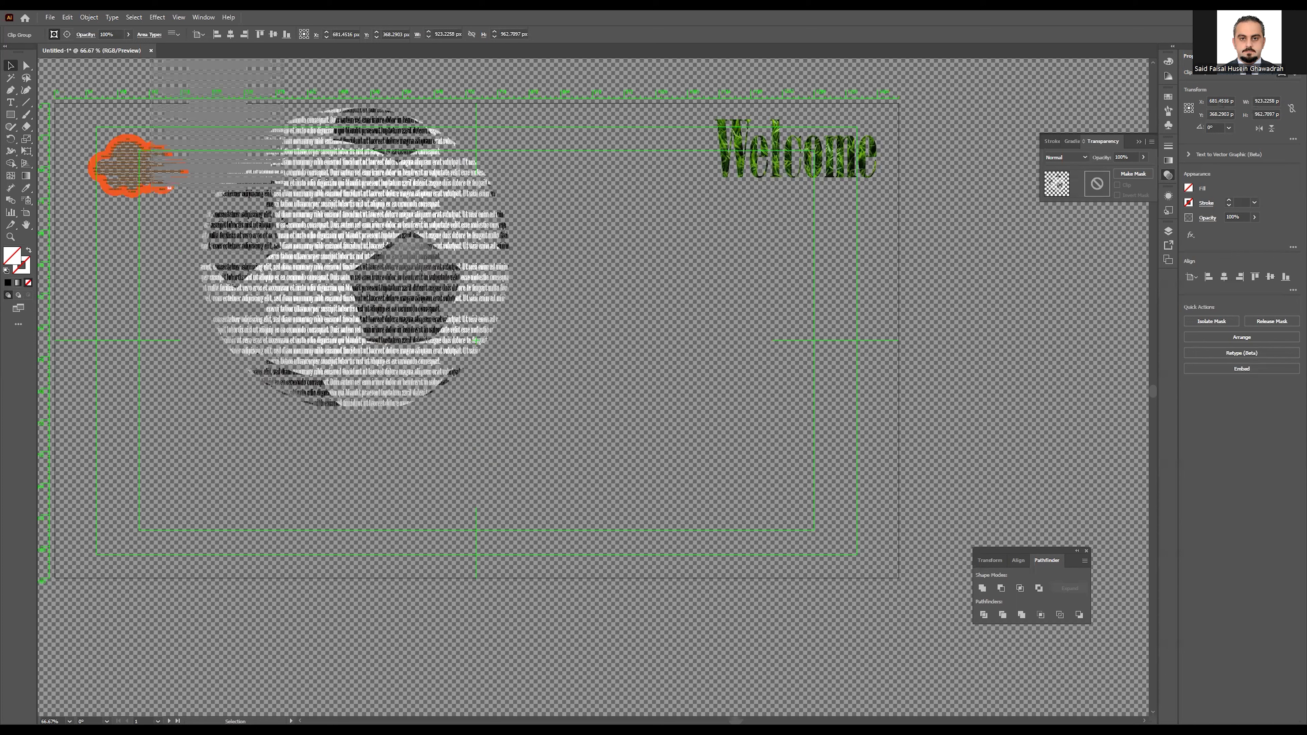
{"action": "left_click_drag", "start_coordinate": [203, 136], "coordinate": [325, 191]}
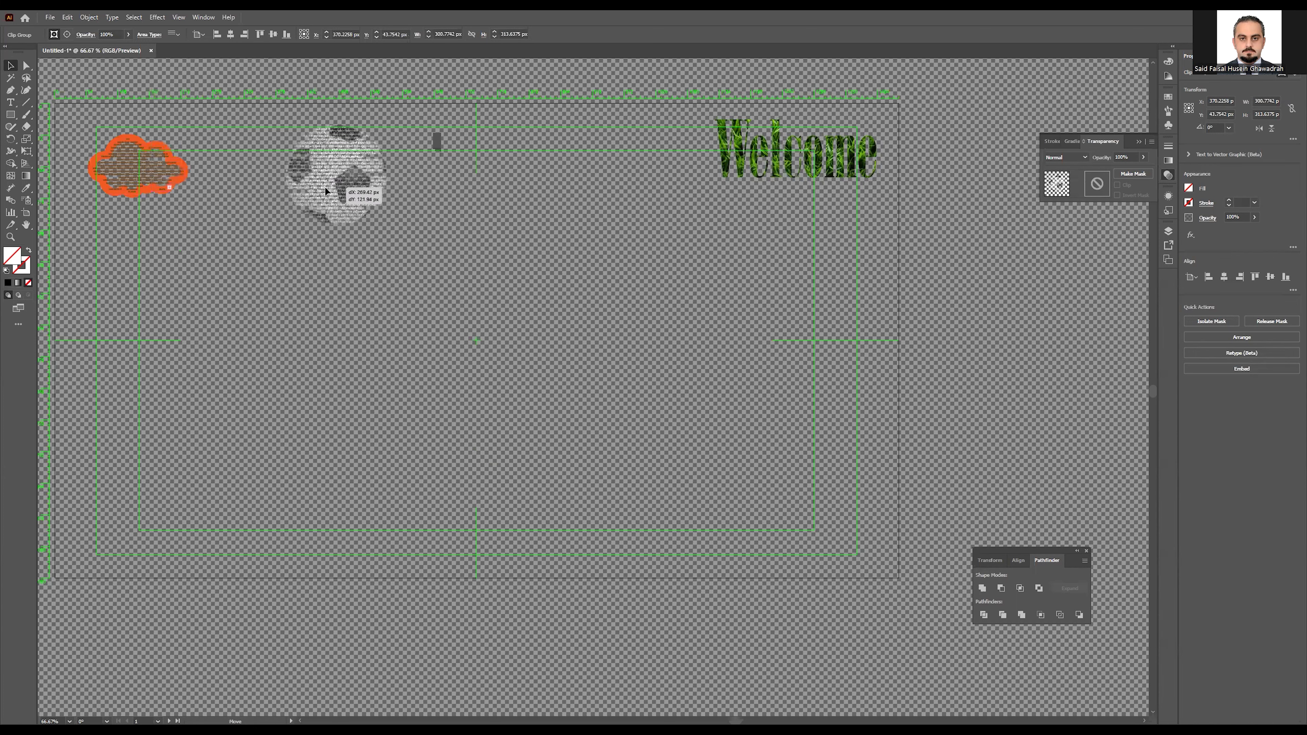
{"action": "left_click", "coordinate": [559, 433]}
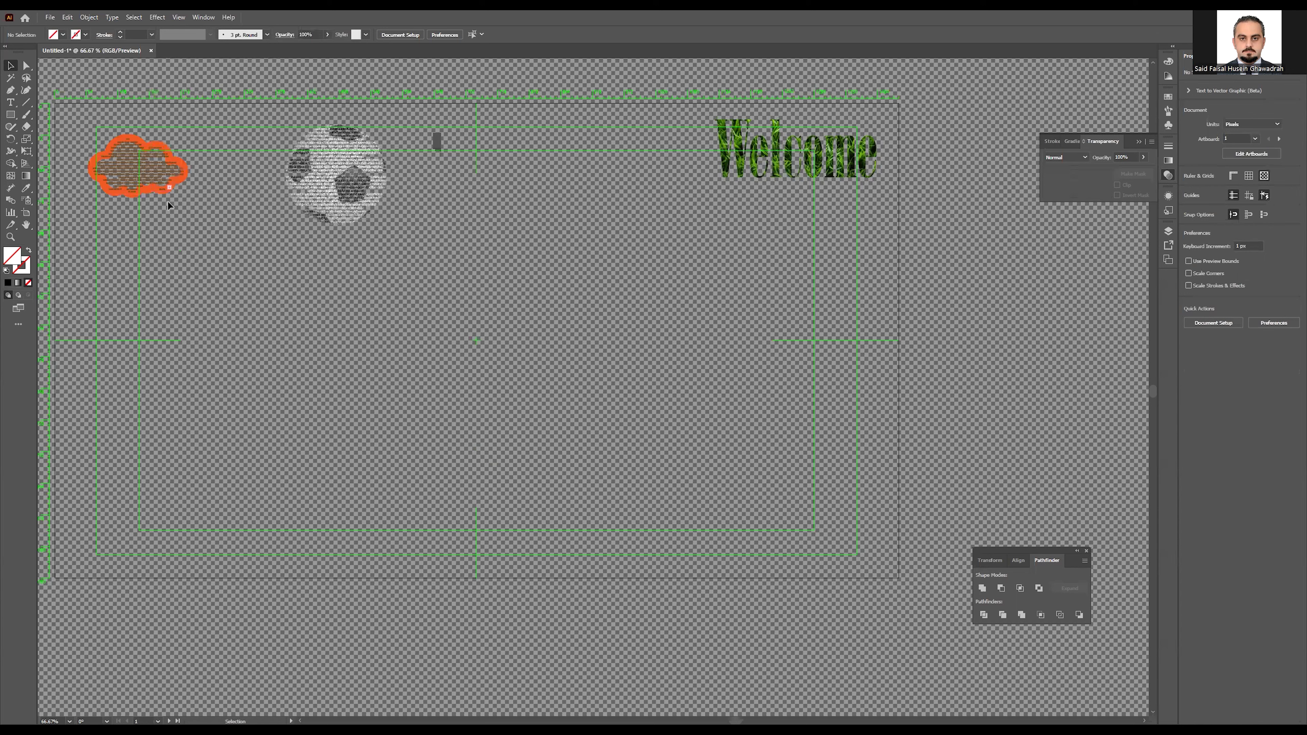
Step: Draw an orange-filled rectangle about 525 × 597 px in the middle of the artboard
{"action": "left_click", "coordinate": [9, 115]}
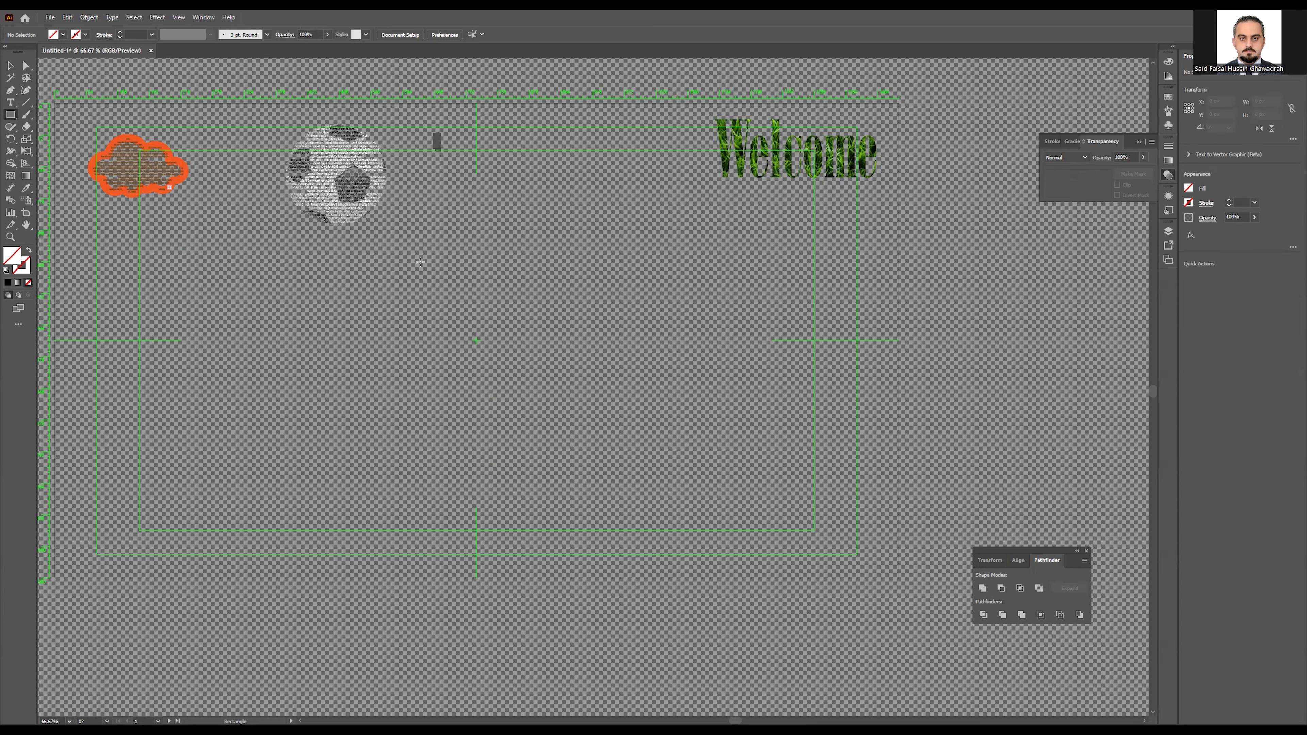
{"action": "left_click_drag", "start_coordinate": [391, 233], "coordinate": [614, 481]}
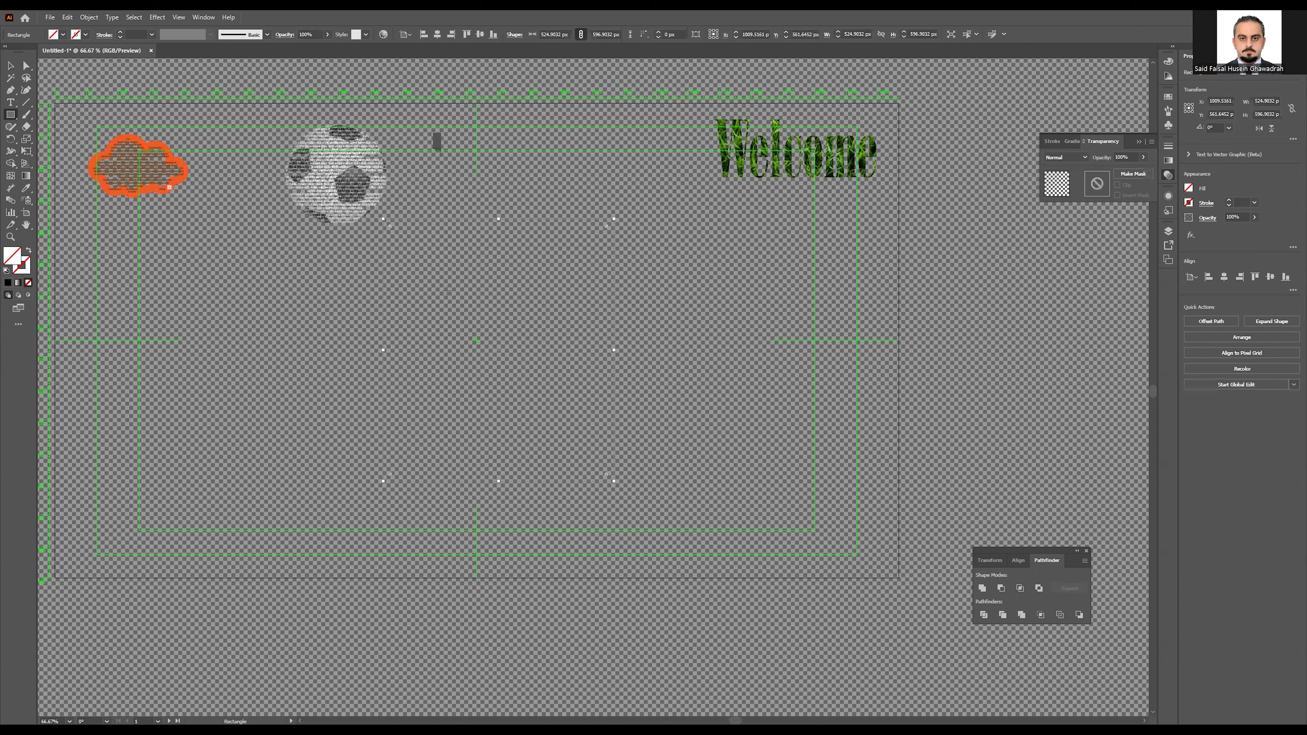
{"action": "left_click", "coordinate": [1171, 225]}
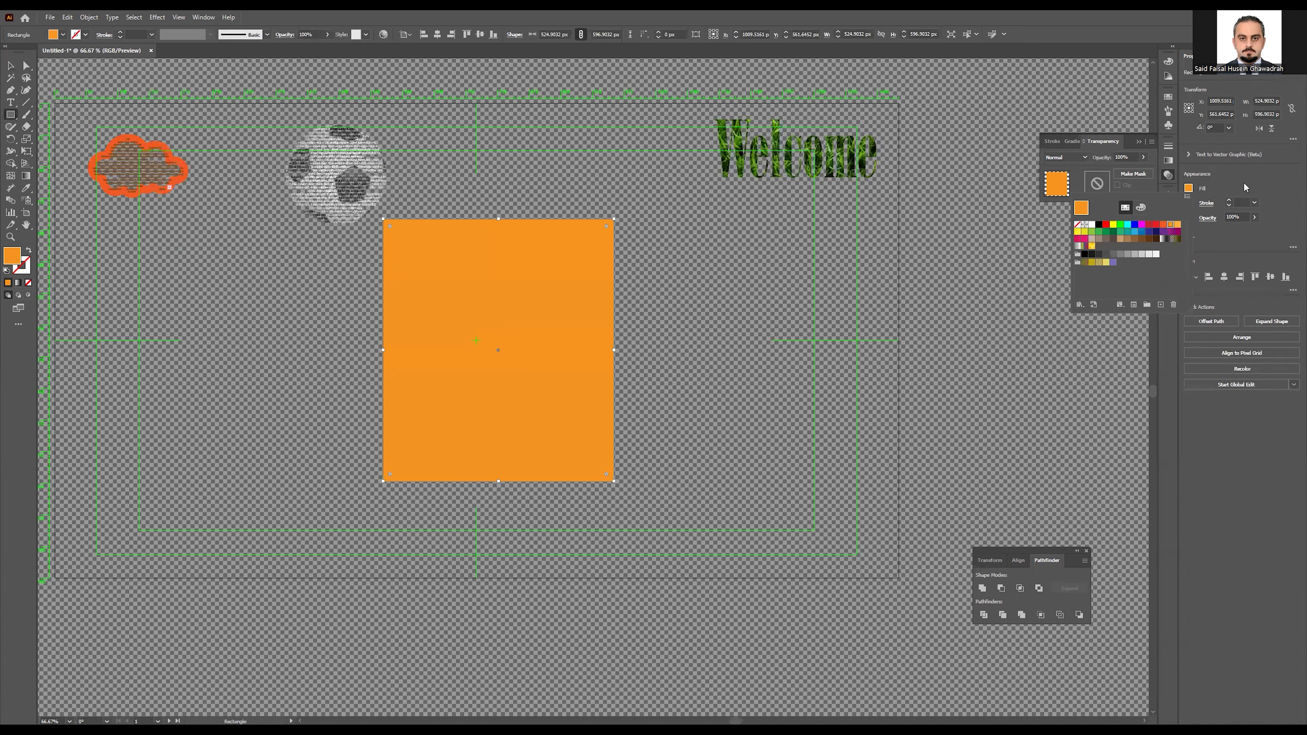
{"action": "left_click", "coordinate": [1189, 202]}
Step: Give the rectangle a red 10 pt stroke and round its corners
{"action": "left_click", "coordinate": [1188, 203]}
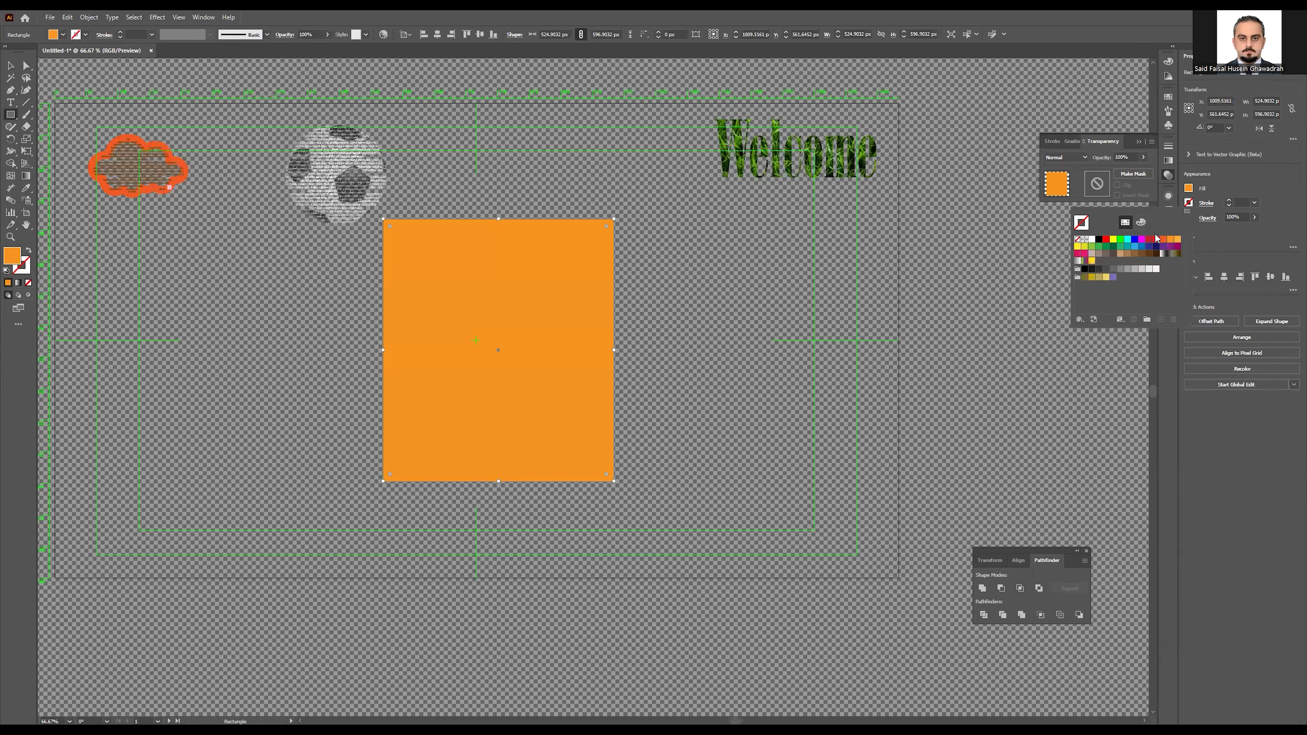
{"action": "left_click", "coordinate": [1156, 239]}
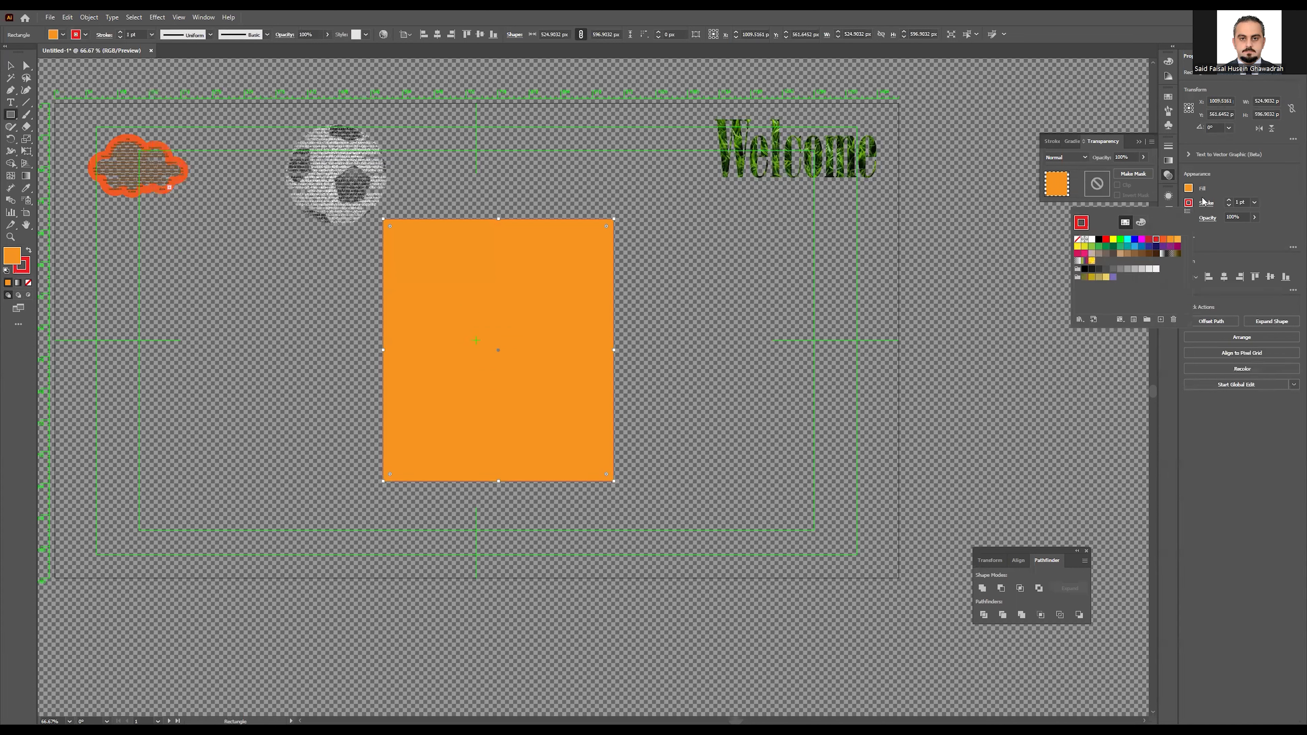
{"action": "left_click", "coordinate": [1229, 201]}
{"action": "left_click", "coordinate": [1229, 201]}
{"action": "left_click", "coordinate": [1228, 200]}
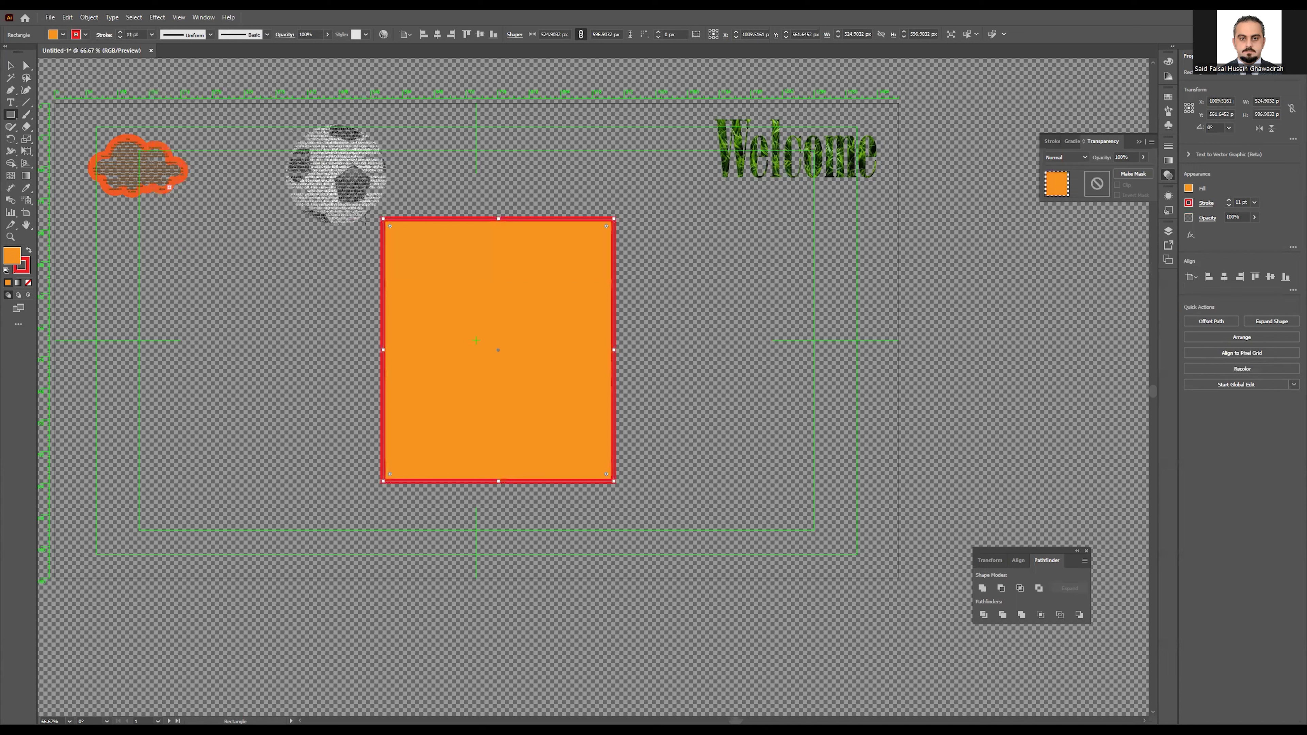
{"action": "left_click_drag", "start_coordinate": [389, 226], "coordinate": [402, 238]}
Step: Brush three wavy red lines across the rectangle, one upper and two lower, then select everything
{"action": "left_click", "coordinate": [24, 116]}
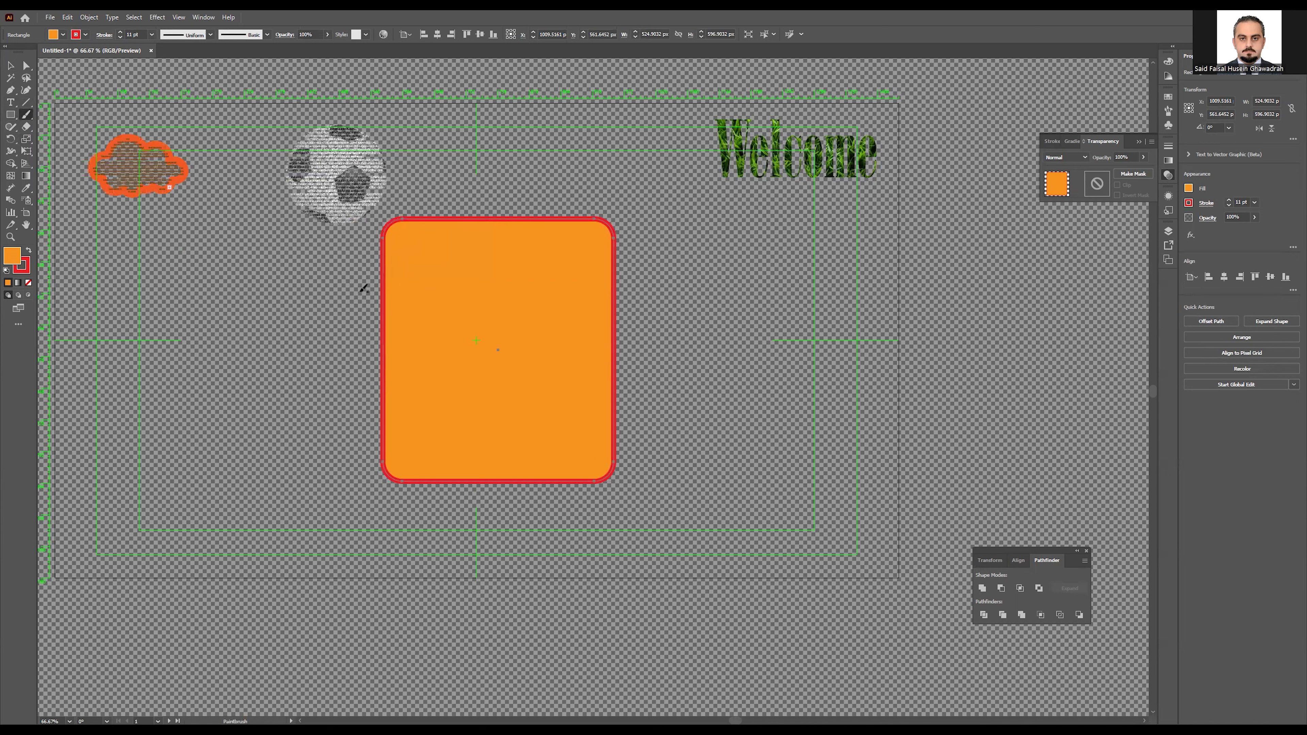
{"action": "mouse_move", "coordinate": [367, 302]}
{"action": "left_mouse_down"}
{"action": "mouse_move", "coordinate": [391, 287]}
{"action": "mouse_move", "coordinate": [479, 283]}
{"action": "mouse_move", "coordinate": [538, 307]}
{"action": "mouse_move", "coordinate": [643, 291]}
{"action": "left_mouse_up"}
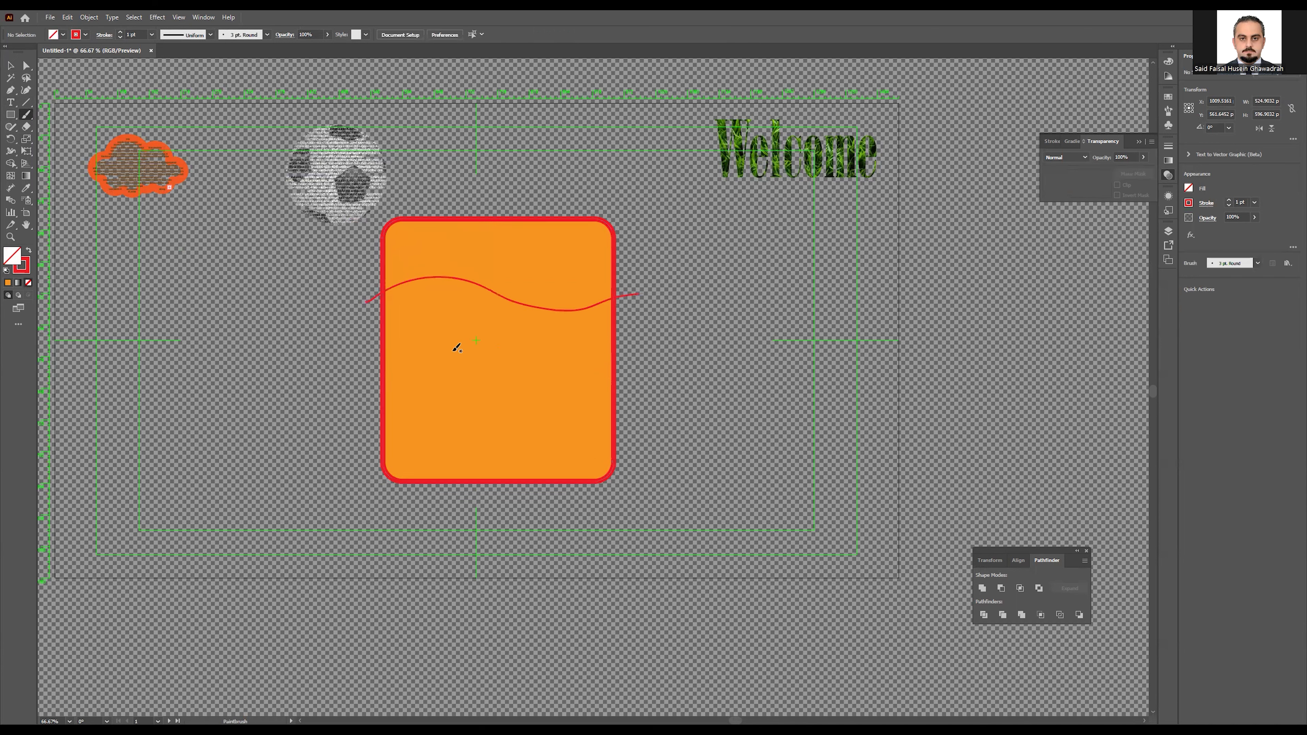
{"action": "mouse_move", "coordinate": [371, 403]}
{"action": "left_mouse_down"}
{"action": "mouse_move", "coordinate": [421, 385]}
{"action": "mouse_move", "coordinate": [632, 397]}
{"action": "left_mouse_up"}
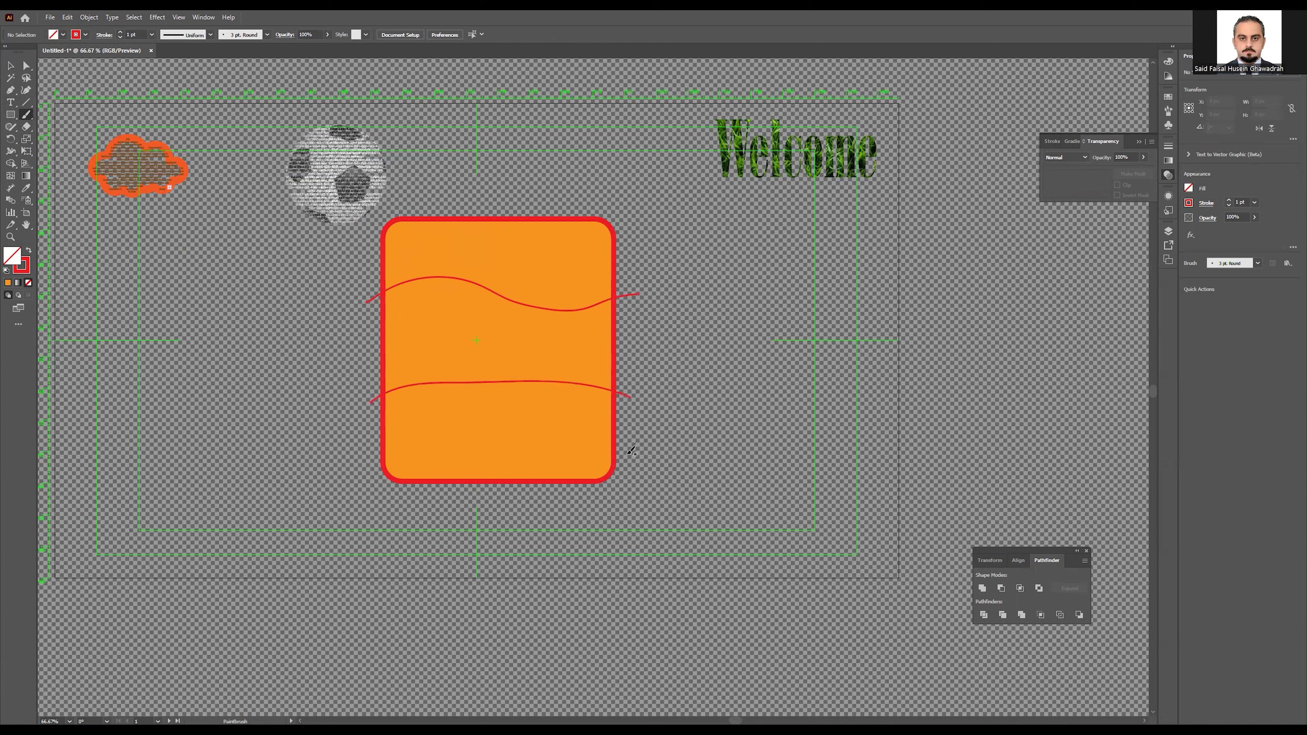
{"action": "mouse_move", "coordinate": [615, 428]}
{"action": "left_mouse_down"}
{"action": "mouse_move", "coordinate": [454, 436]}
{"action": "mouse_move", "coordinate": [371, 420]}
{"action": "left_mouse_up"}
{"action": "left_click", "coordinate": [8, 62]}
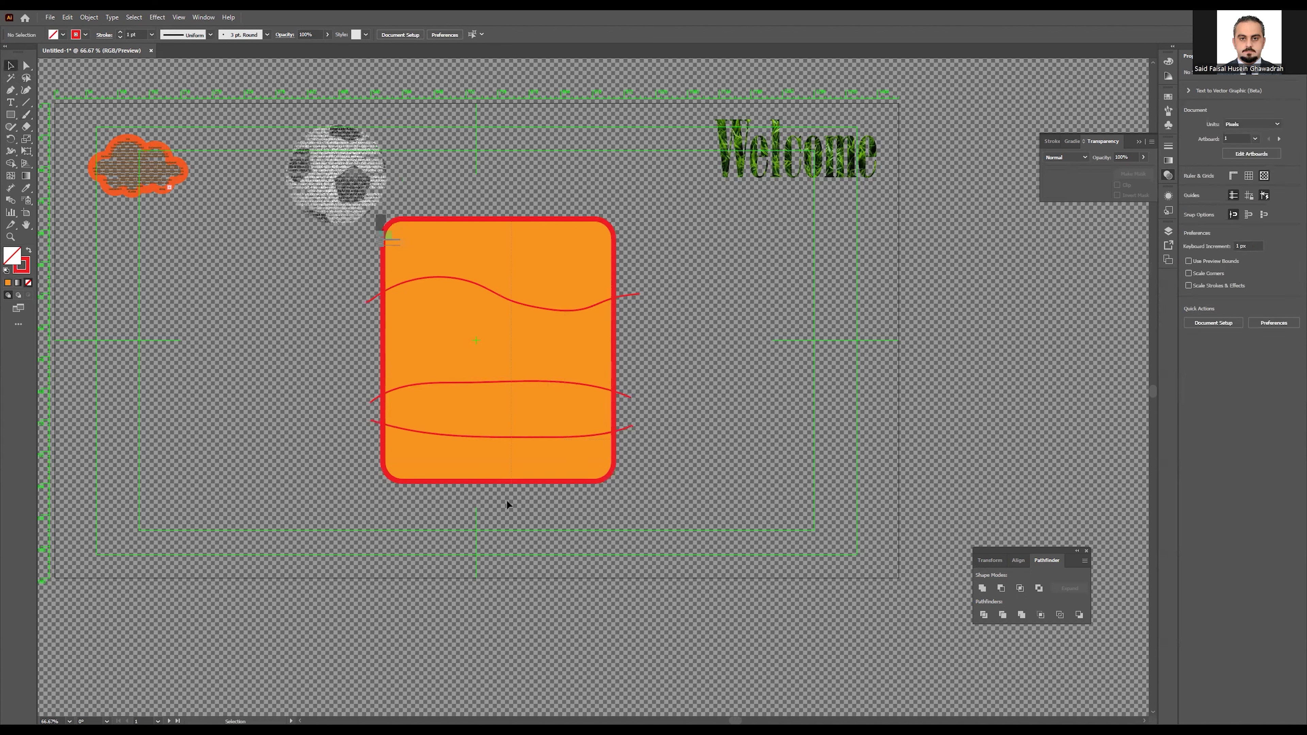
{"action": "left_click_drag", "start_coordinate": [507, 500], "coordinate": [506, 502]}
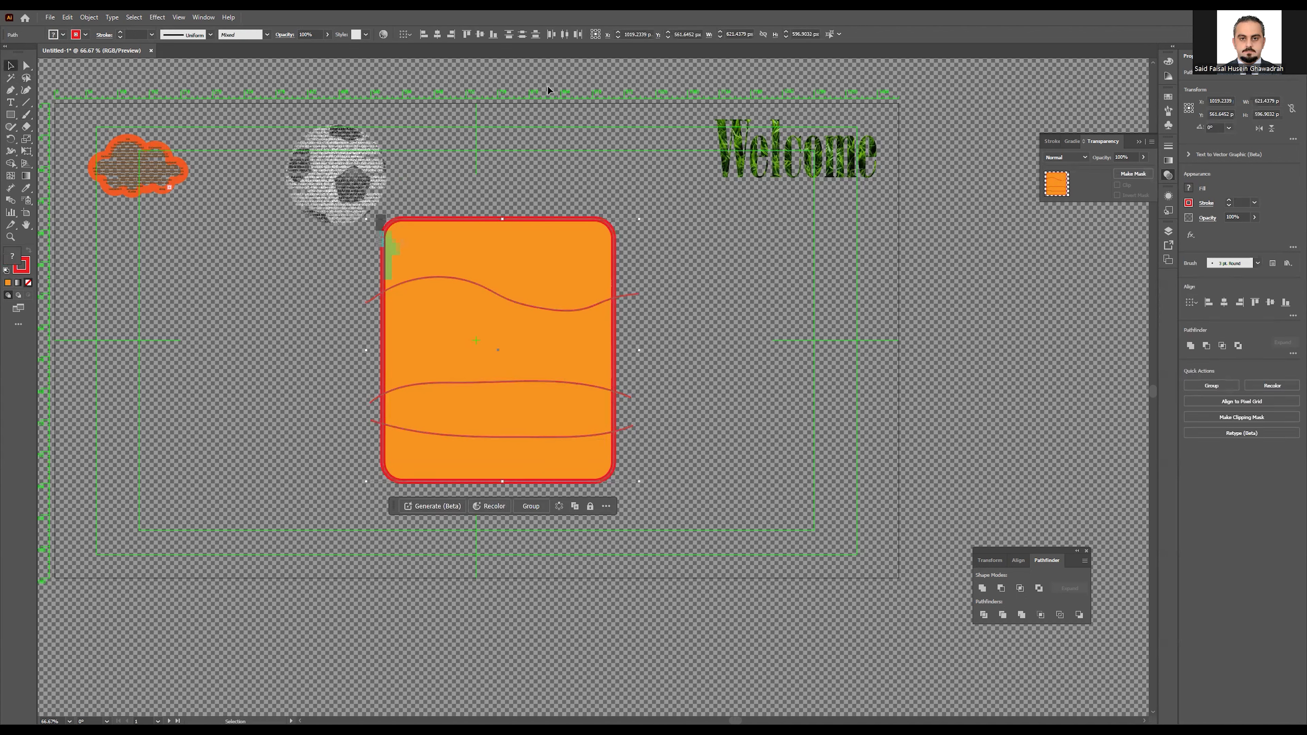
{"action": "left_click", "coordinate": [206, 16]}
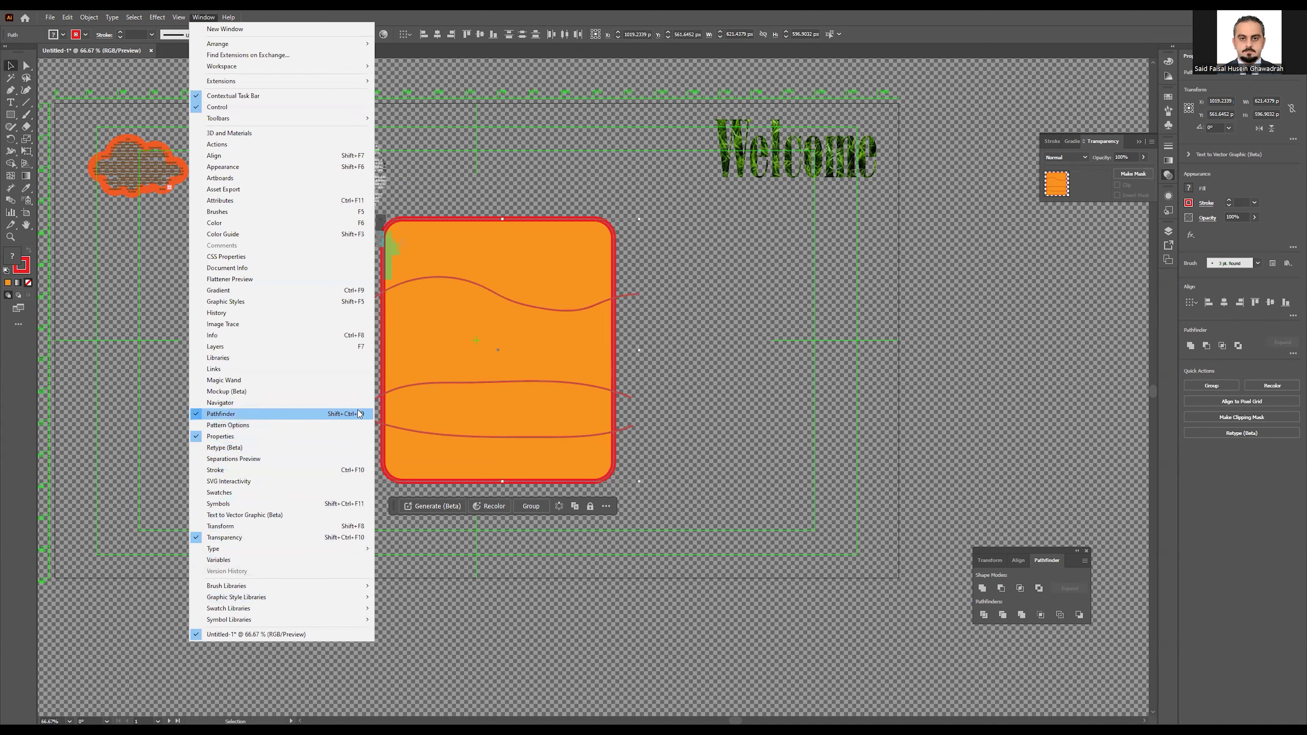
{"action": "left_click", "coordinate": [1138, 142]}
{"action": "left_click", "coordinate": [1138, 141]}
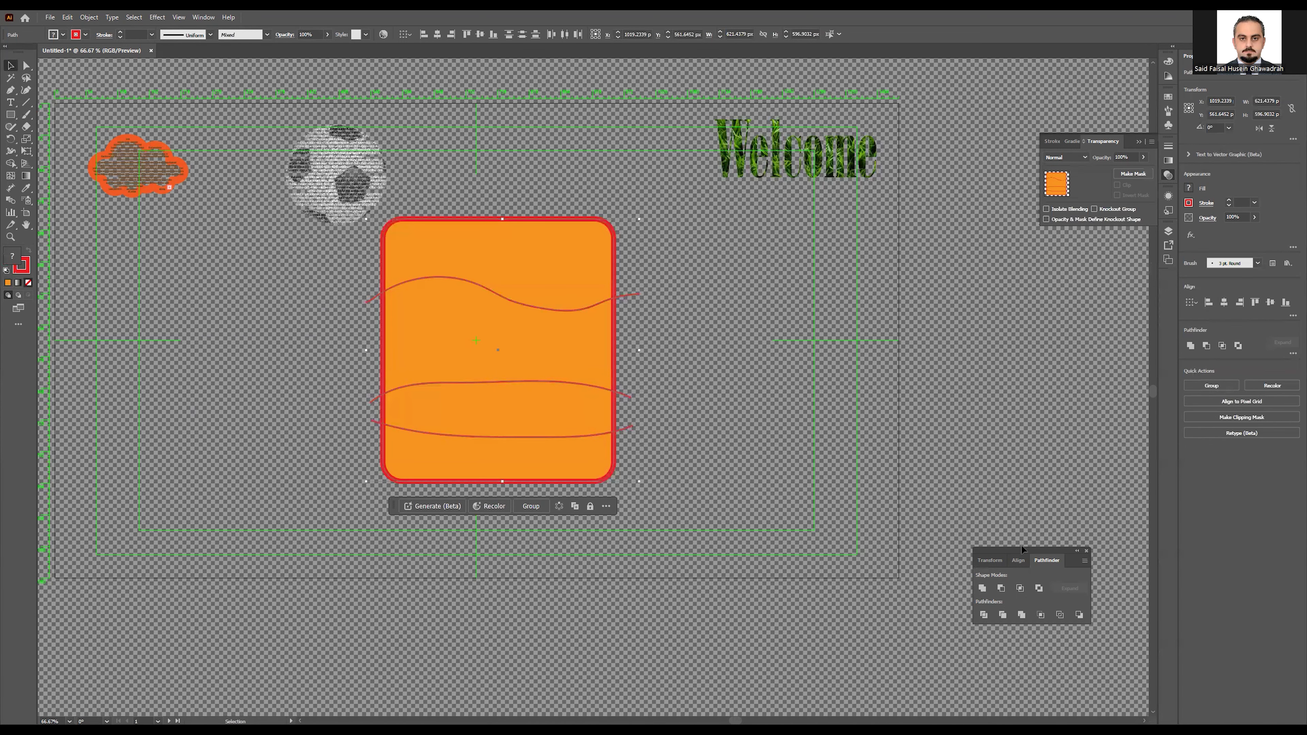
{"action": "left_click_drag", "start_coordinate": [1021, 549], "coordinate": [980, 309]}
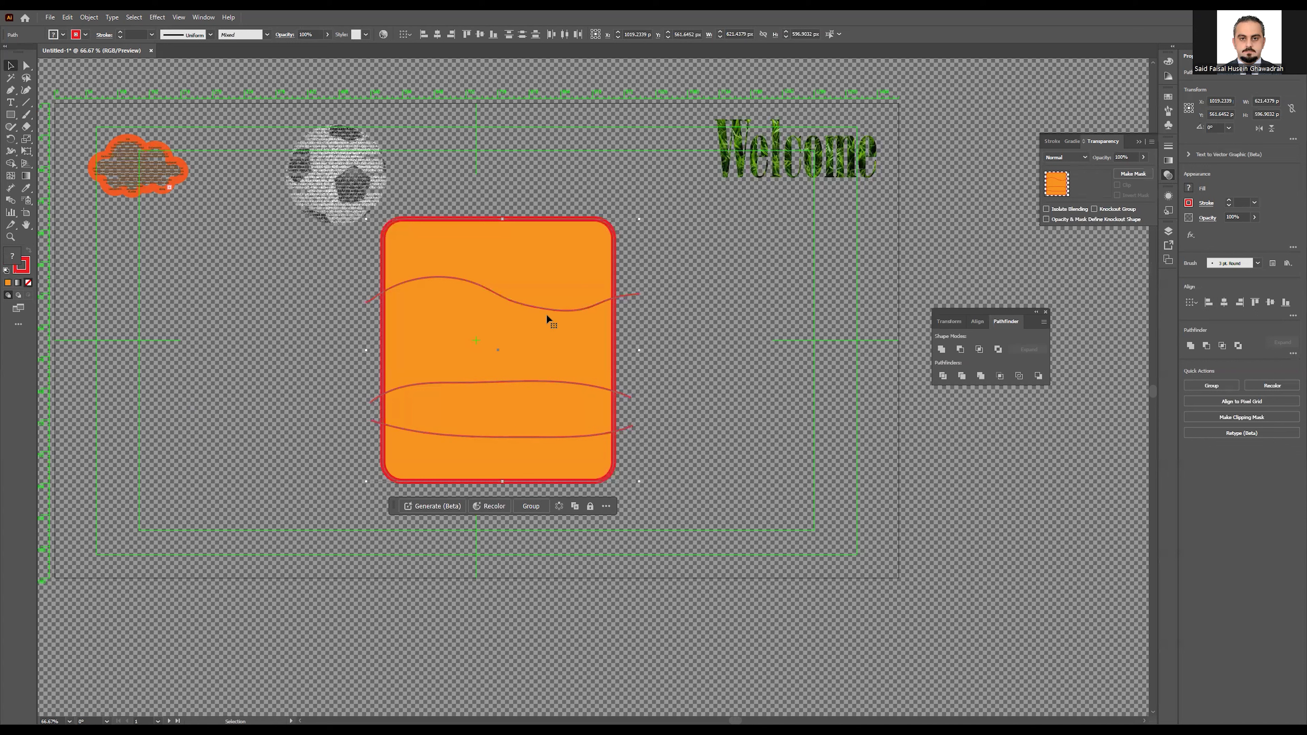
{"action": "left_click", "coordinate": [944, 377]}
{"action": "left_click", "coordinate": [321, 409]}
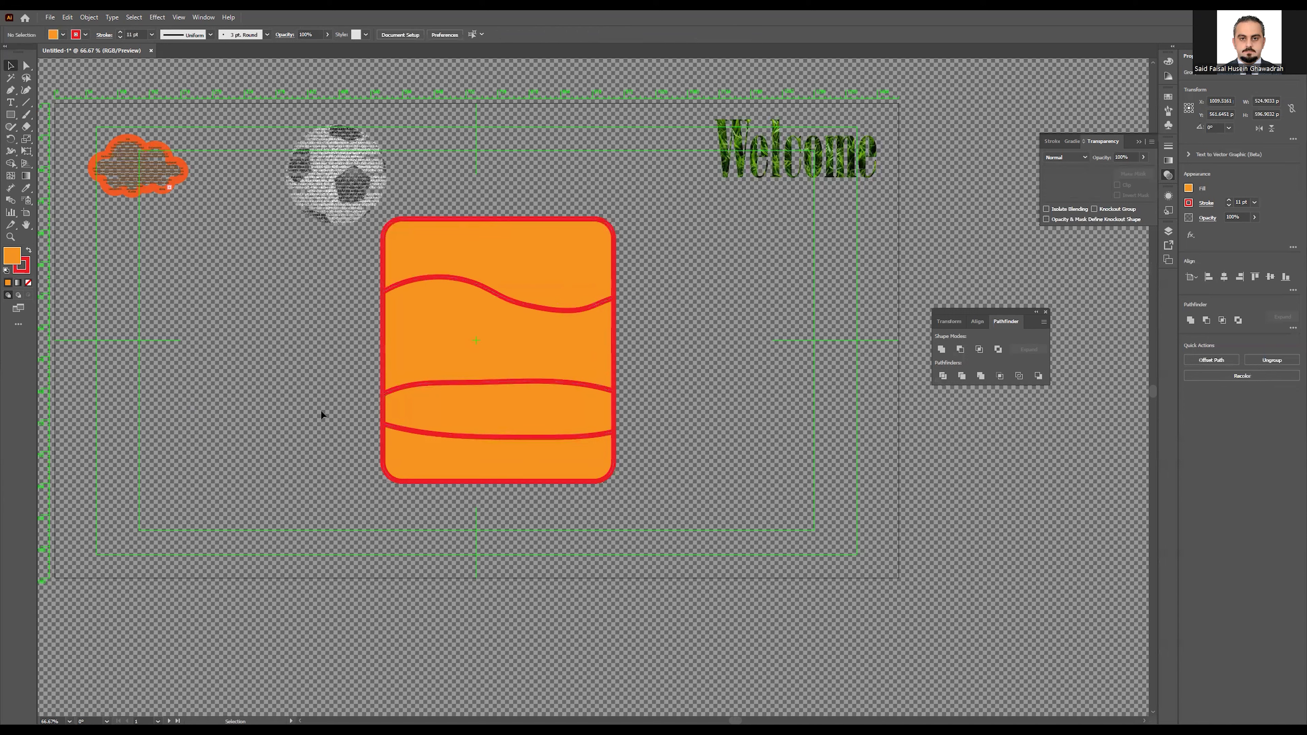
{"action": "left_click", "coordinate": [25, 67]}
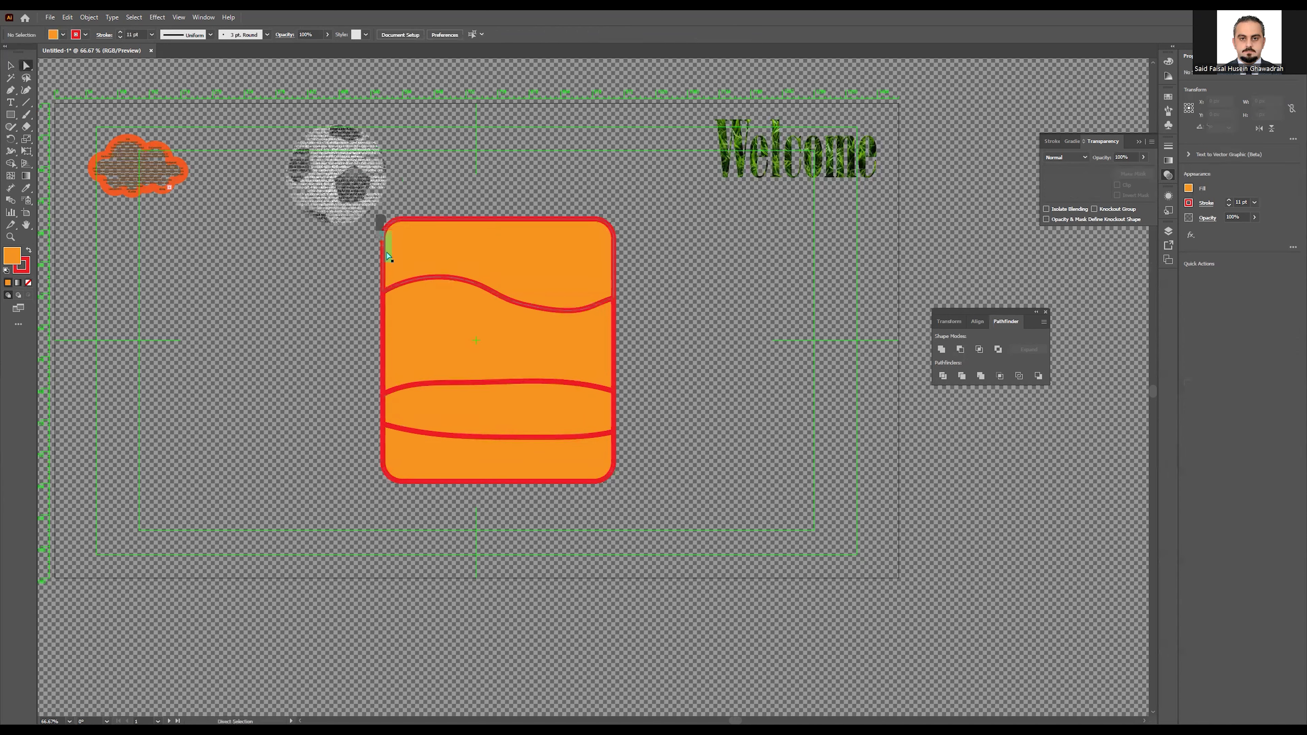
{"action": "left_click", "coordinate": [462, 259]}
{"action": "left_click", "coordinate": [457, 410]}
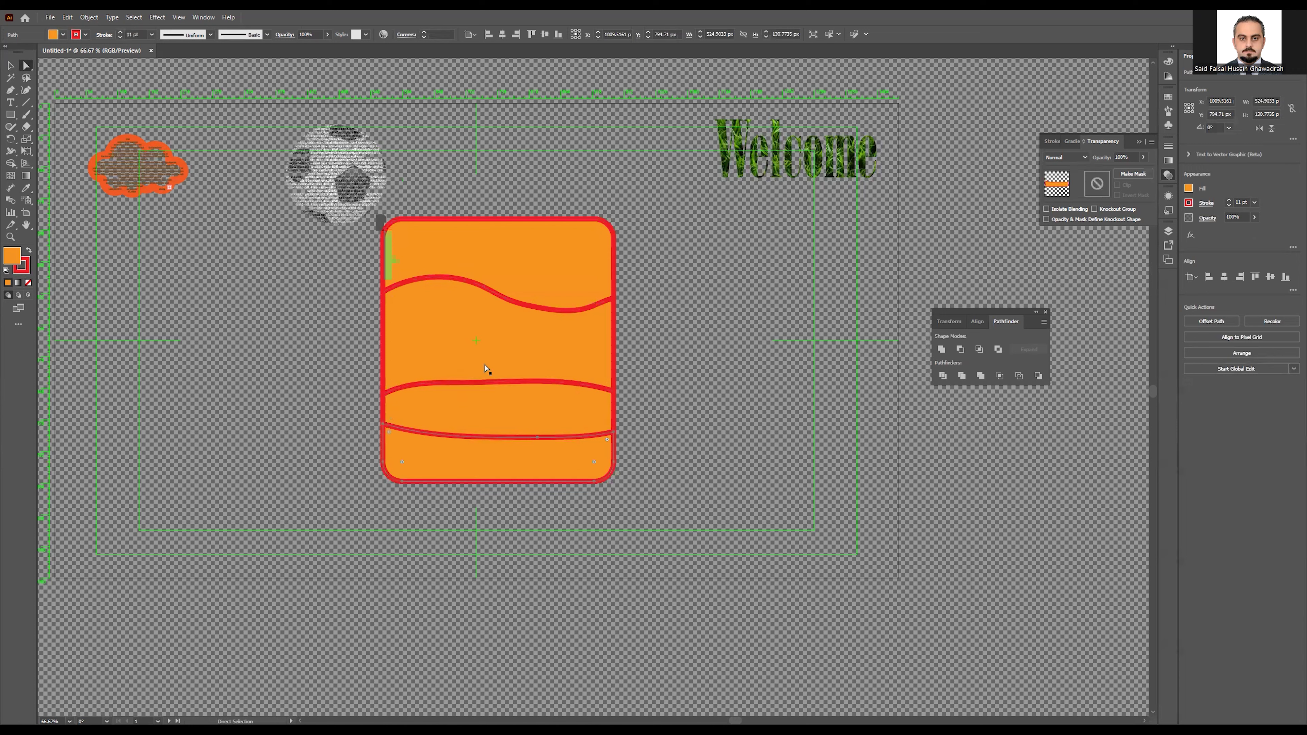
{"action": "left_click", "coordinate": [507, 285]}
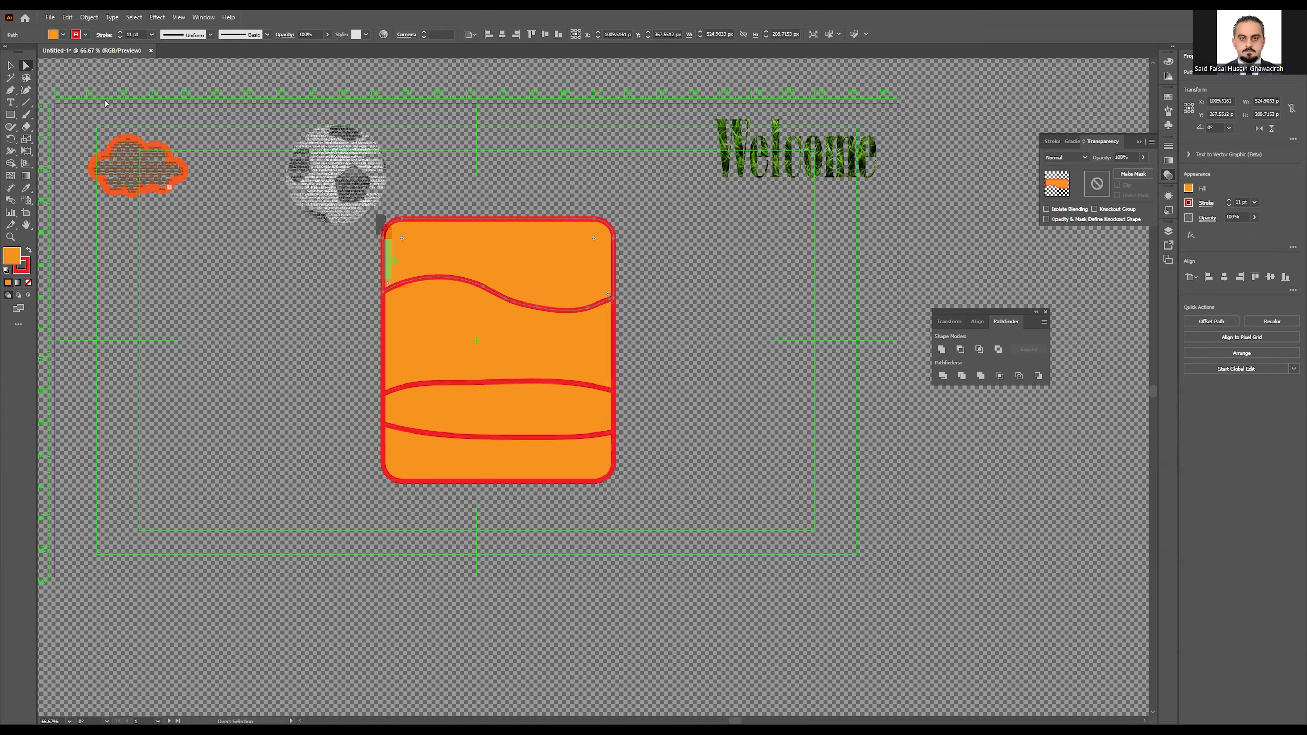
Step: Create a 120 pt text box and move it up beside the orange card
{"action": "left_click", "coordinate": [10, 102]}
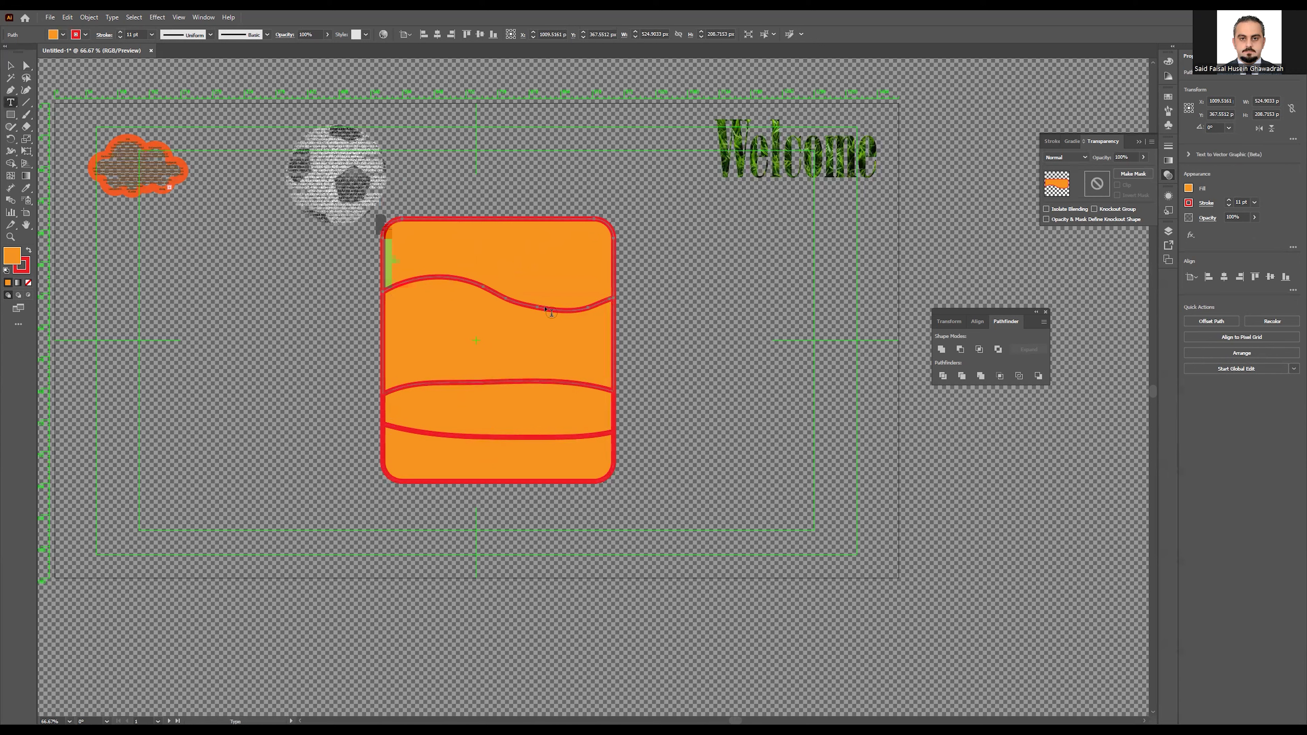
{"action": "left_click_drag", "start_coordinate": [673, 285], "coordinate": [754, 299]}
{"action": "type", "text": "Sa"}
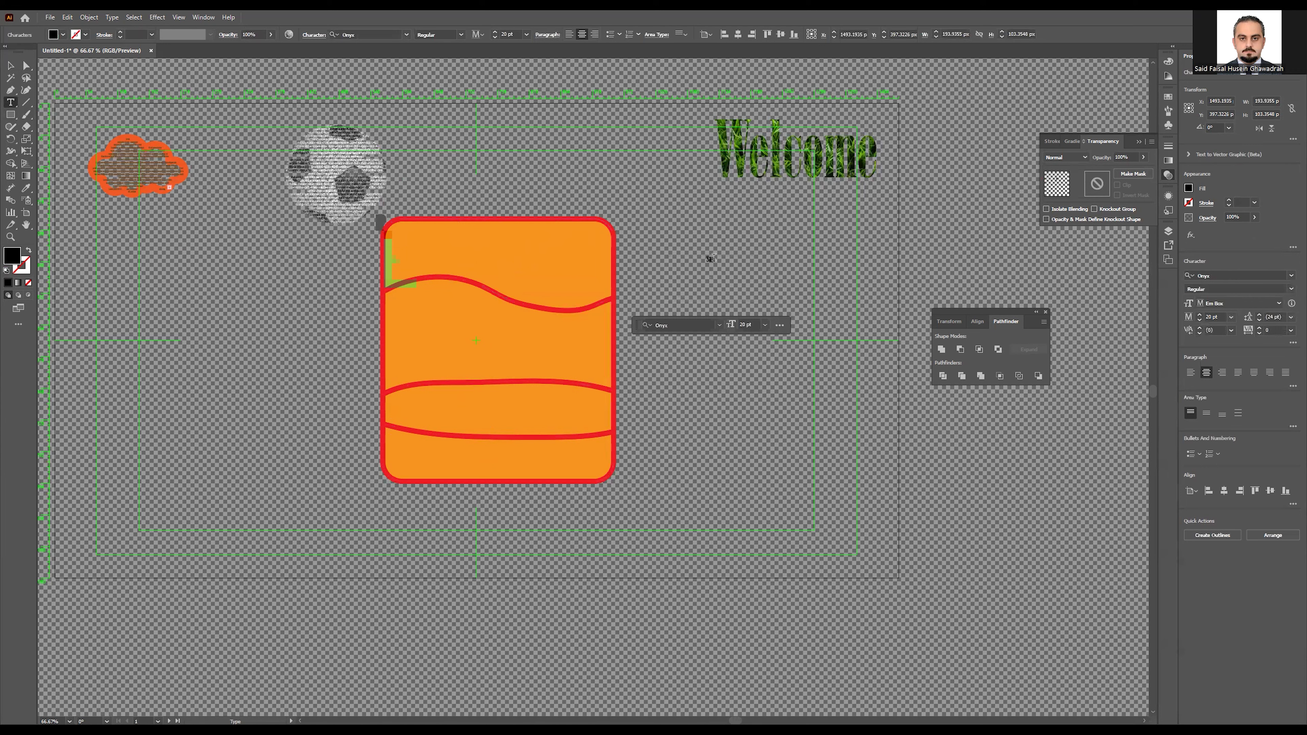
{"action": "key", "text": "BackSpace"}
{"action": "left_click", "coordinate": [1200, 315]}
{"action": "left_click_drag", "start_coordinate": [1200, 316], "coordinate": [1200, 315]}
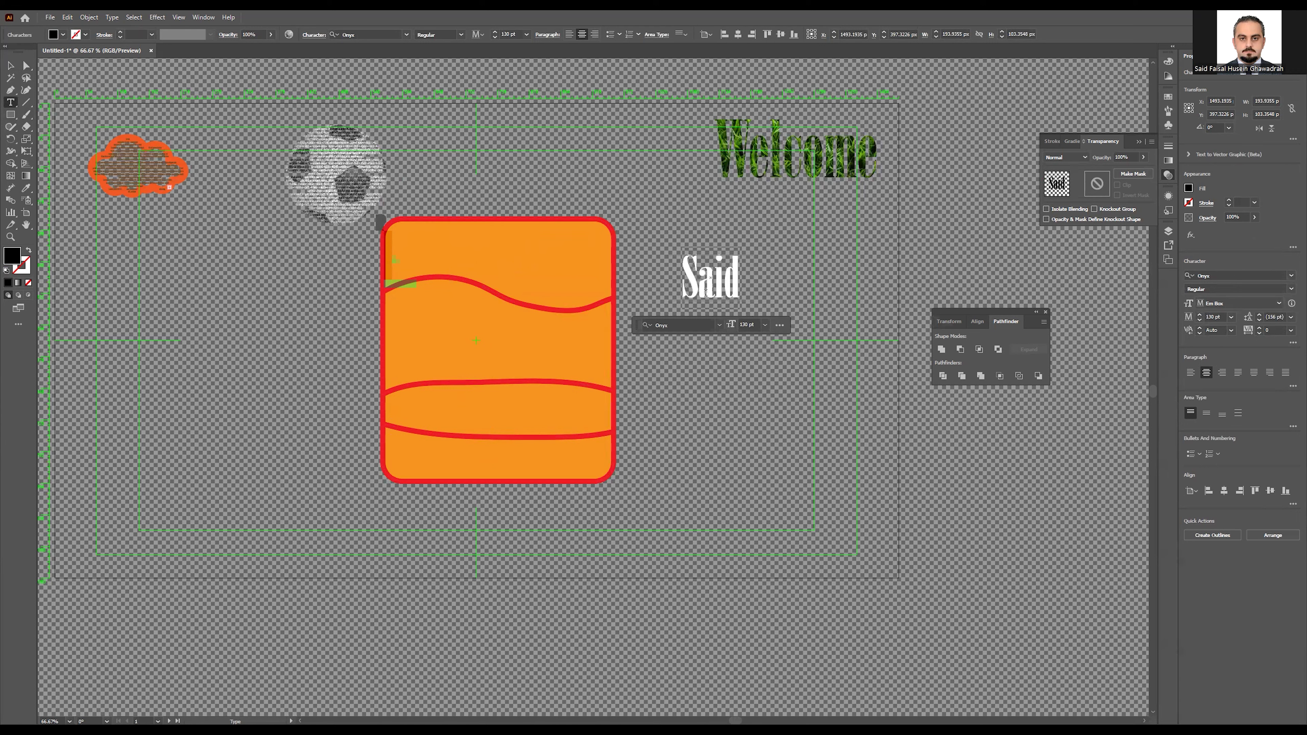
{"action": "left_click", "coordinate": [10, 65]}
{"action": "left_click_drag", "start_coordinate": [693, 295], "coordinate": [692, 477]}
Step: Retype the second, third and fourth lines with the remaining name parts, widening the third box
{"action": "double_click", "coordinate": [709, 332]}
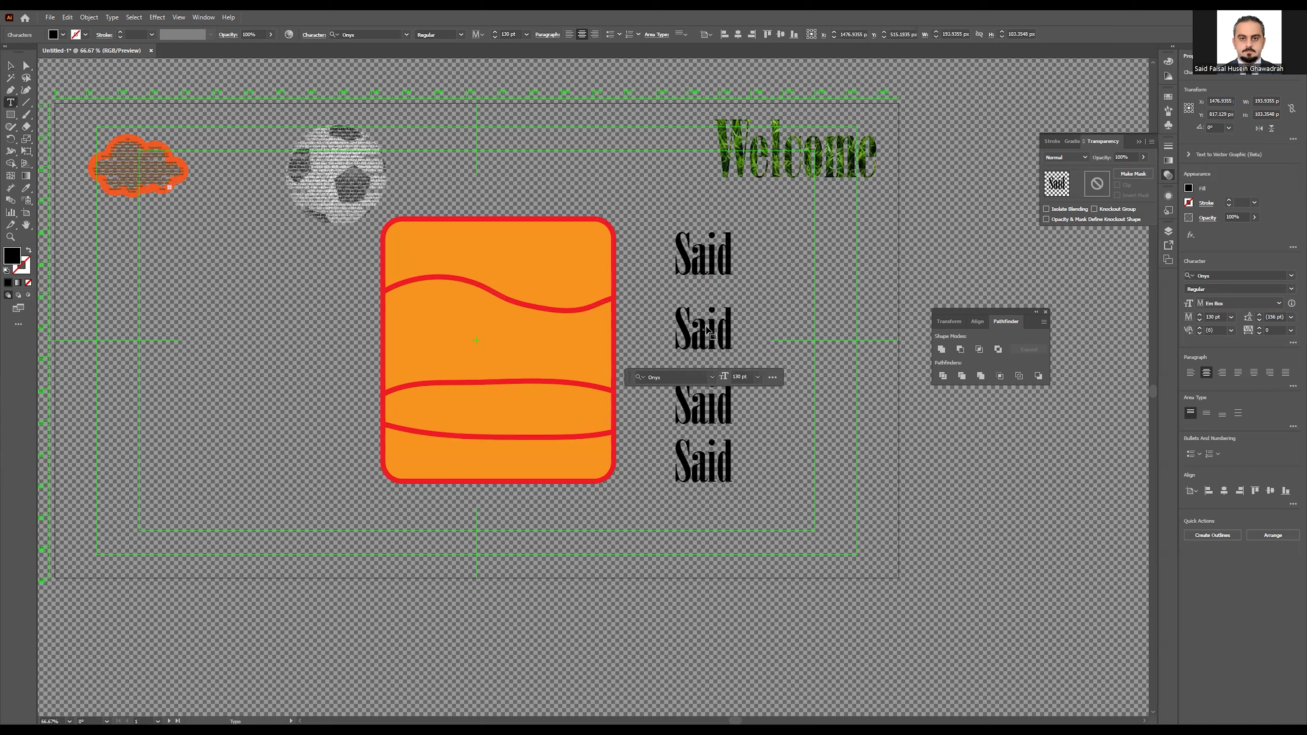
{"action": "double_click", "coordinate": [706, 330]}
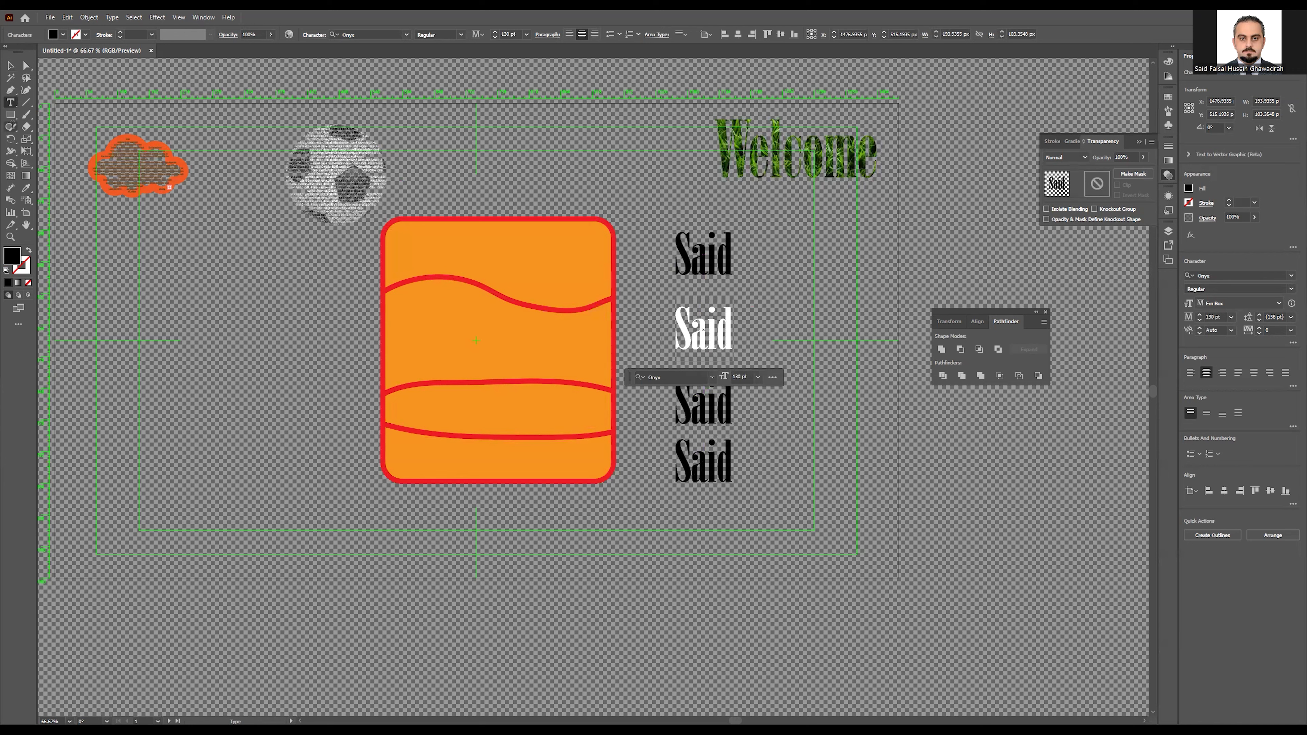
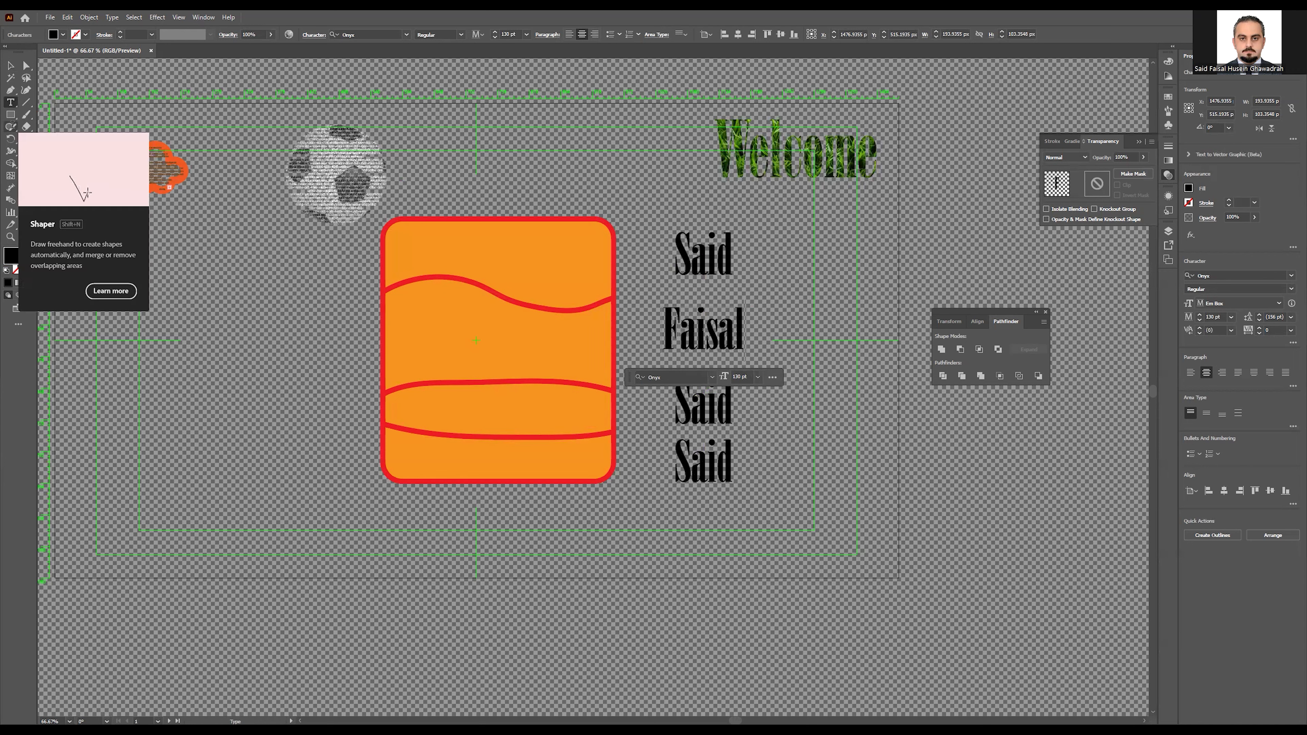
{"action": "double_click", "coordinate": [703, 409]}
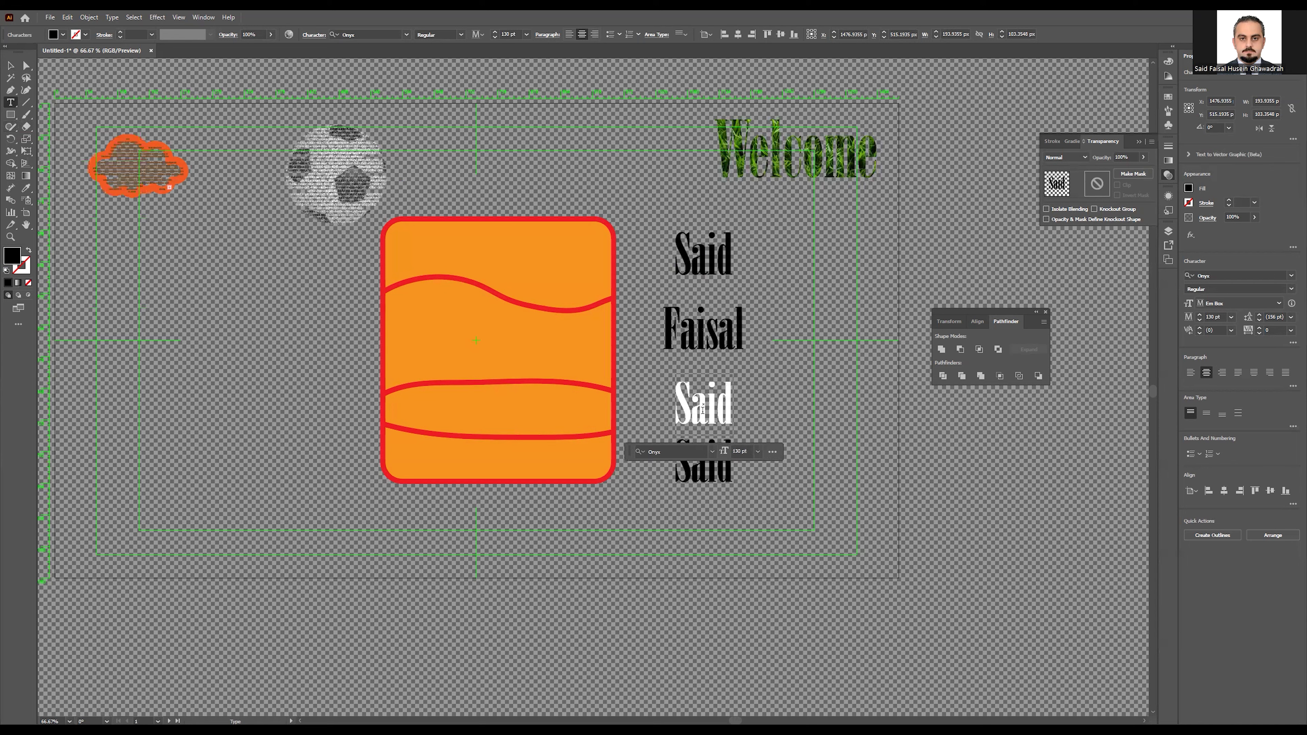
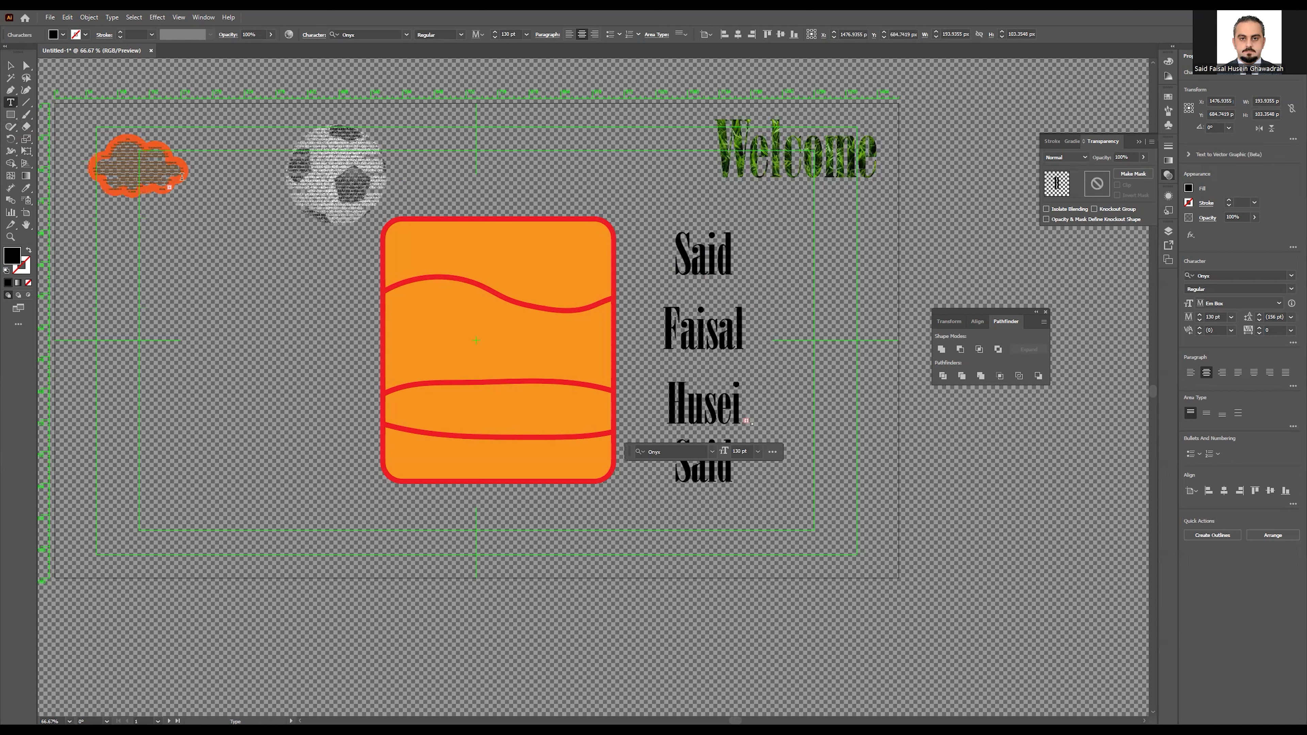
{"action": "left_click", "coordinate": [11, 66]}
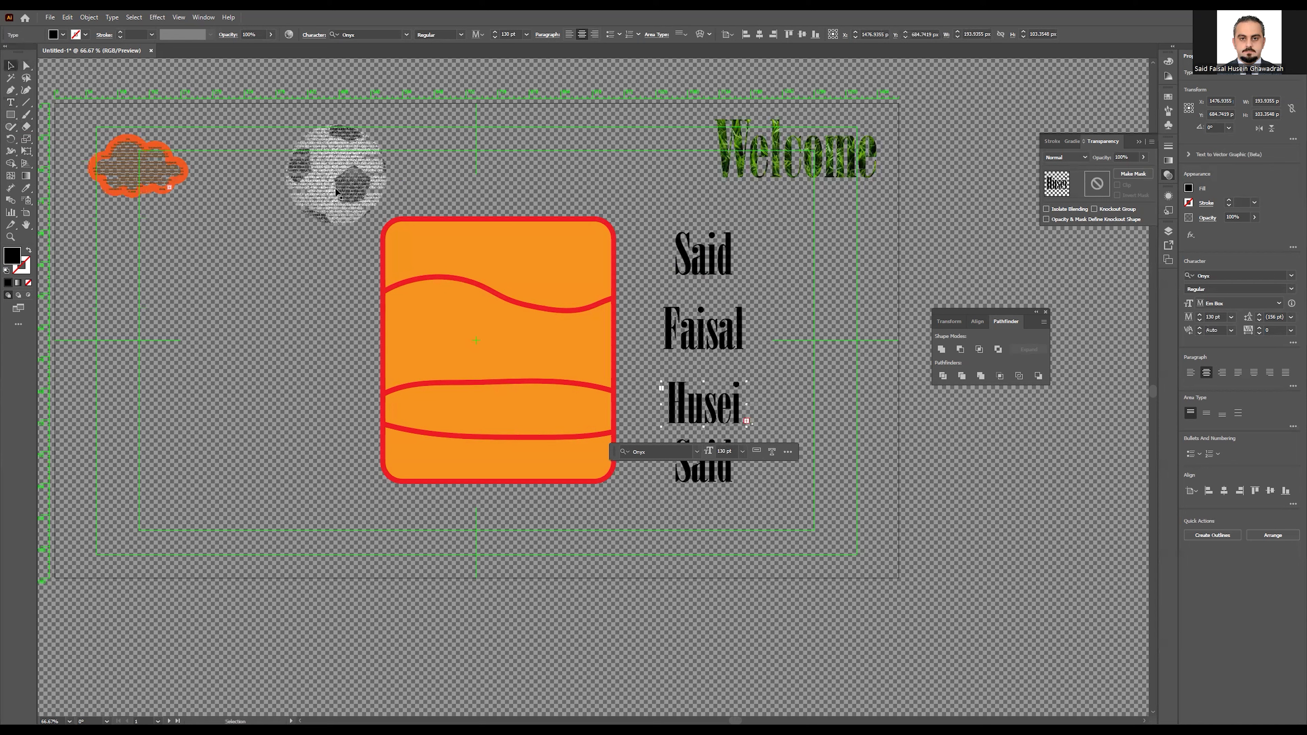
{"action": "left_click_drag", "start_coordinate": [747, 405], "coordinate": [779, 406]}
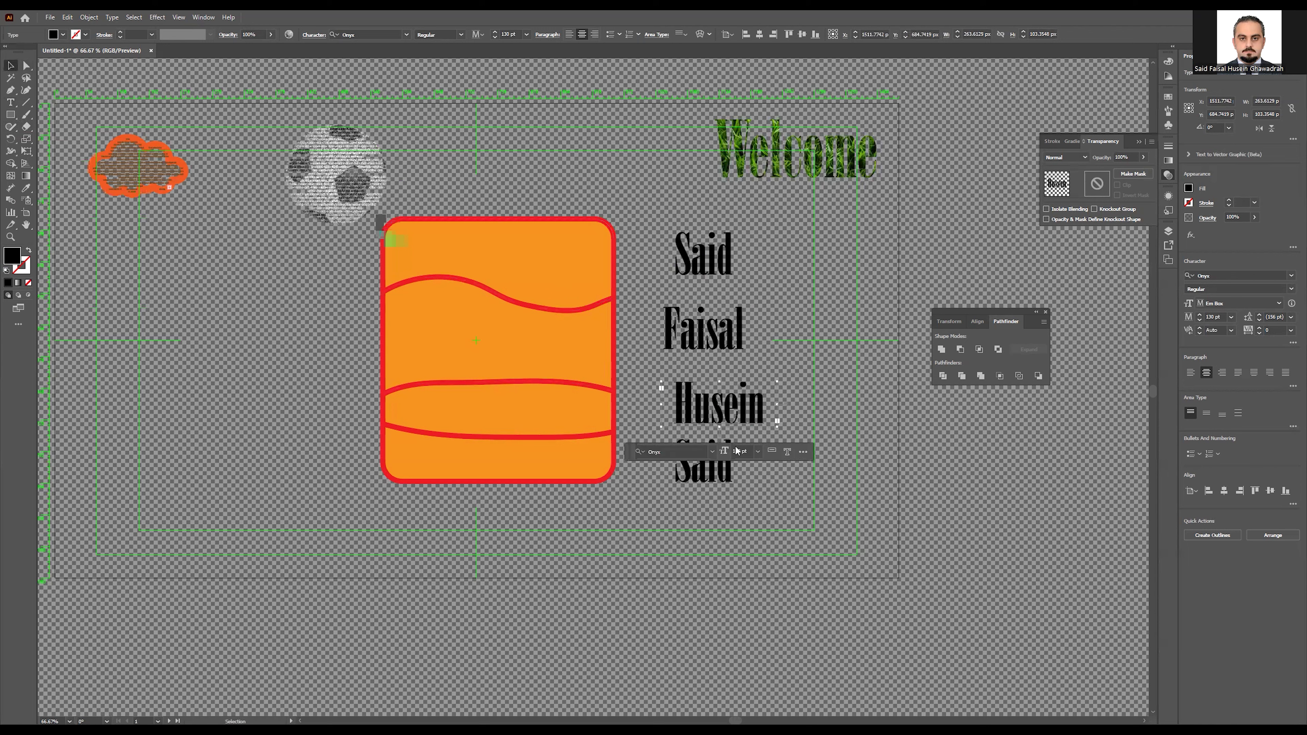
{"action": "double_click", "coordinate": [700, 466]}
{"action": "double_click", "coordinate": [700, 466]}
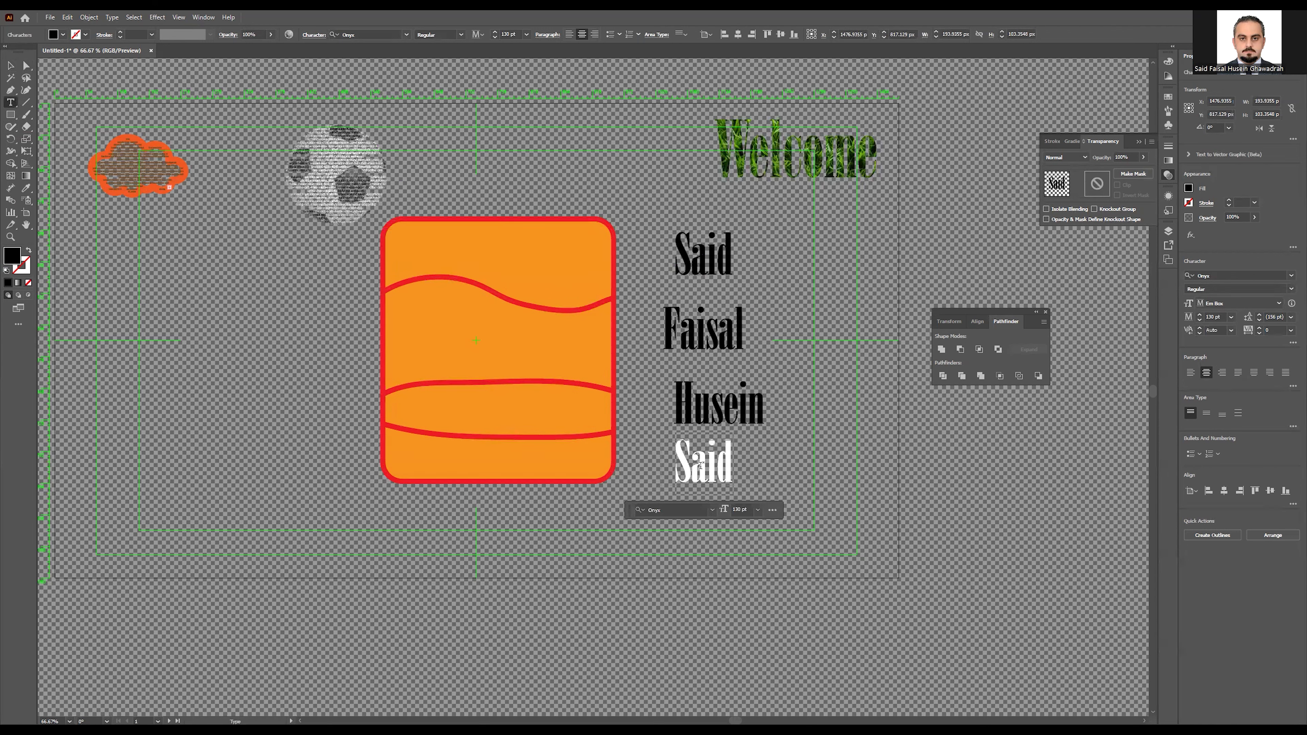
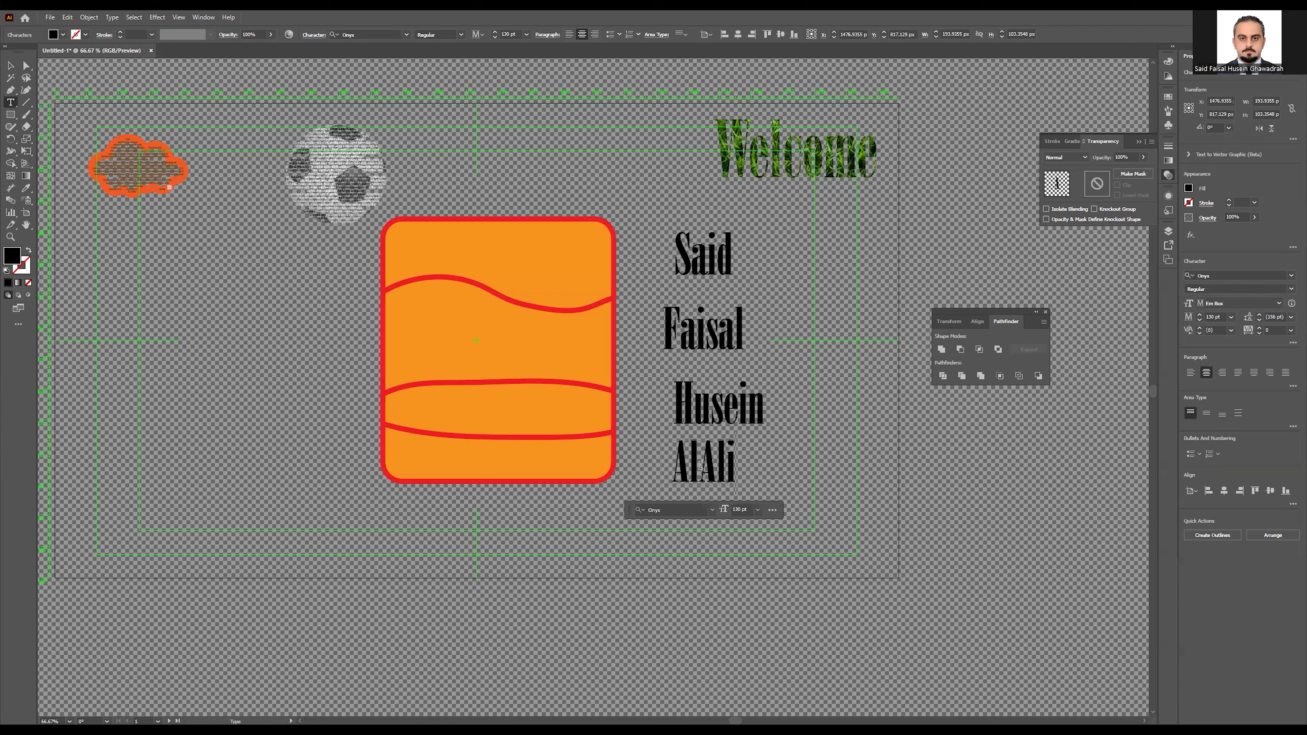
{"action": "left_click", "coordinate": [10, 65]}
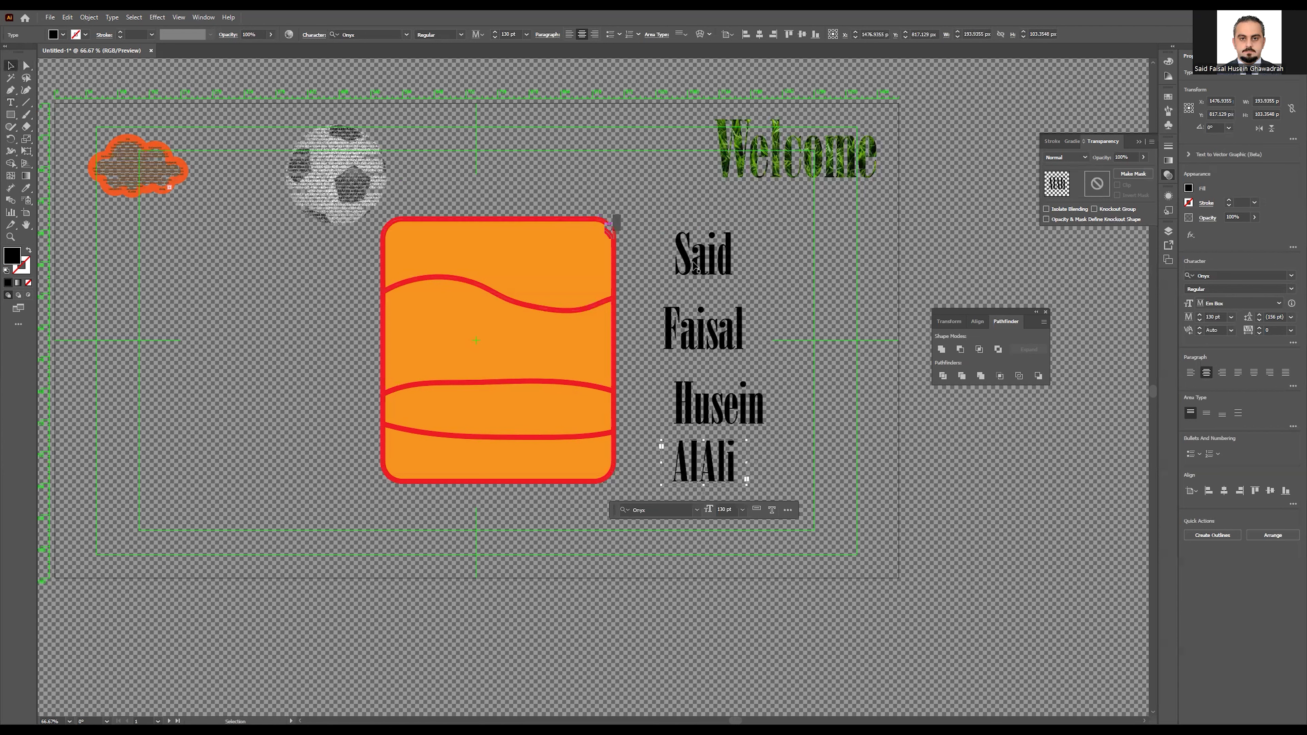
Step: Release the orange card group to layers (Sequence) and move the new sublayers to top level
{"action": "left_click", "coordinate": [542, 269]}
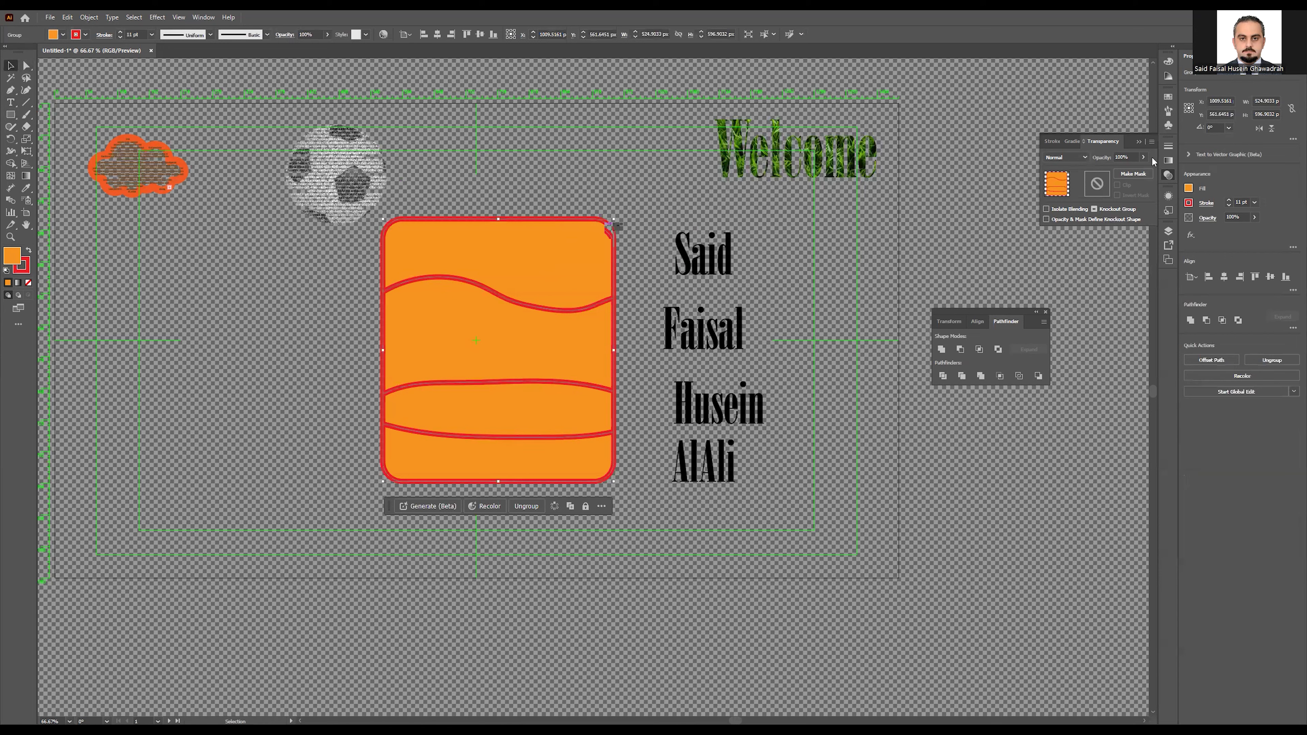
{"action": "left_click", "coordinate": [1169, 231]}
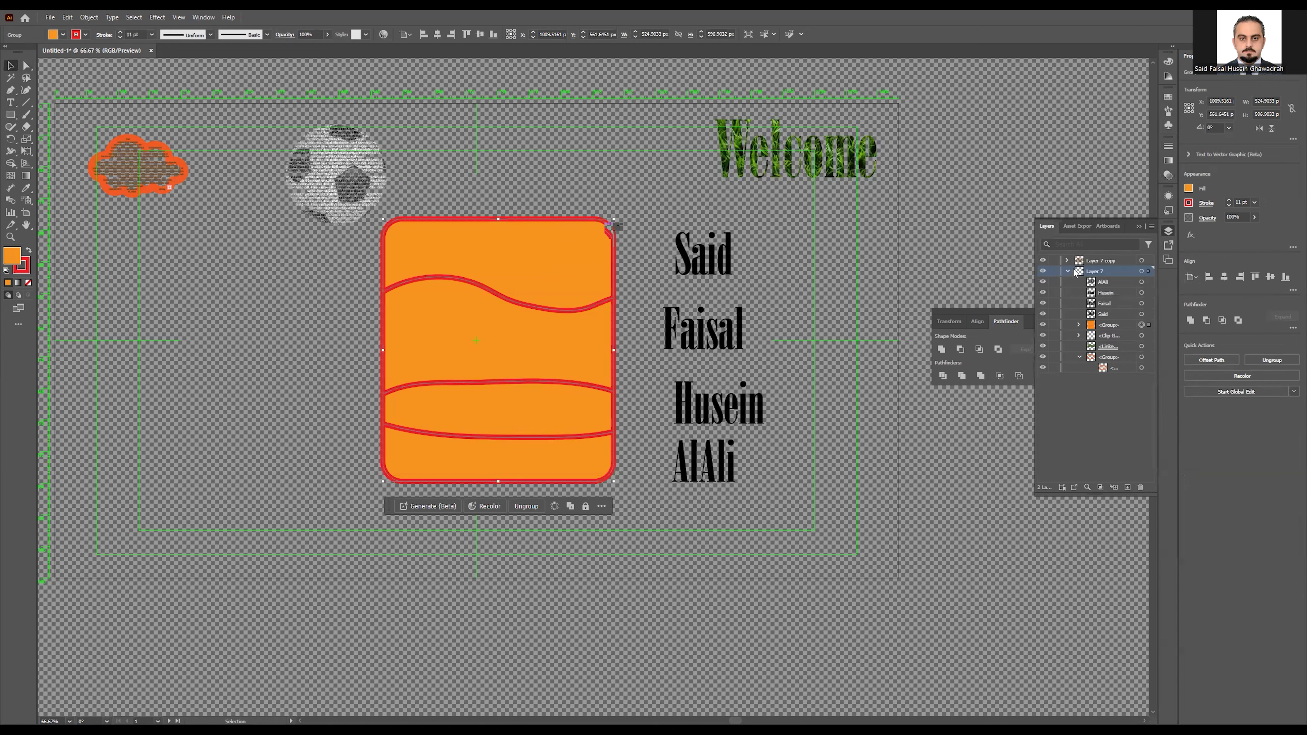
{"action": "left_click", "coordinate": [1096, 328]}
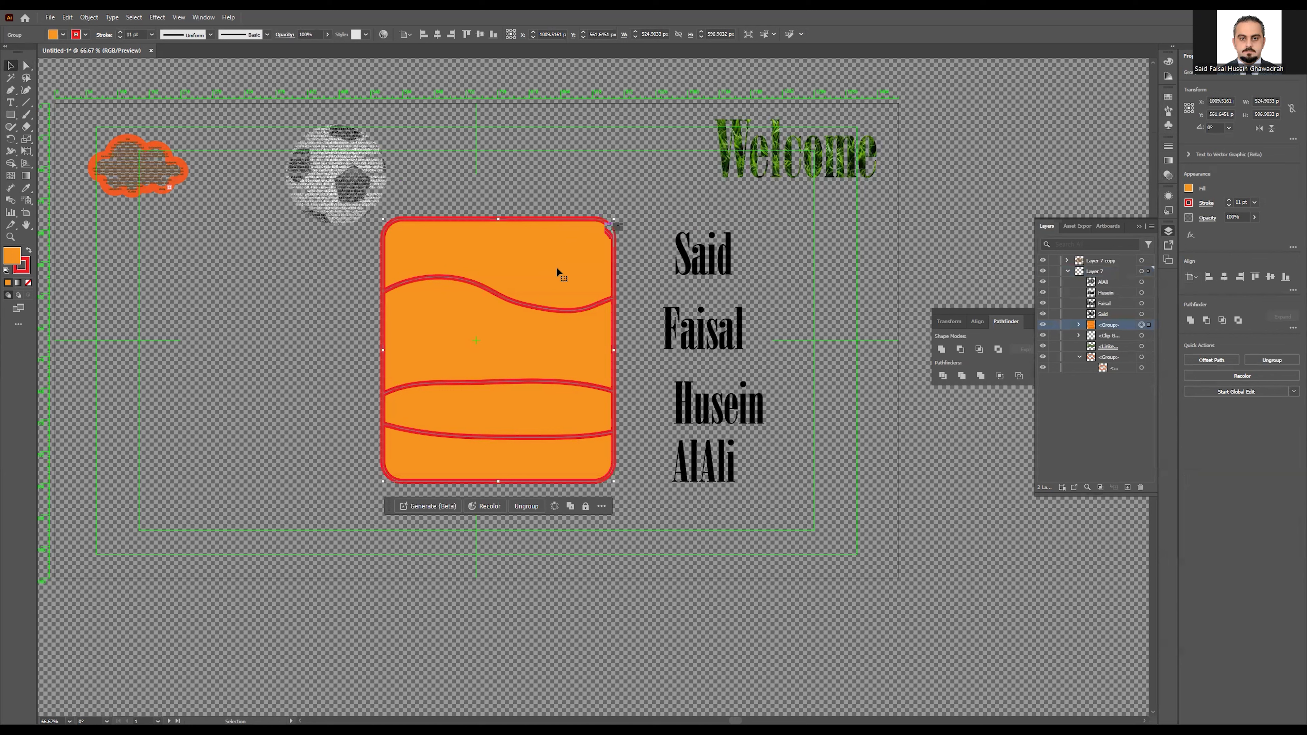
{"action": "left_click", "coordinate": [1153, 228]}
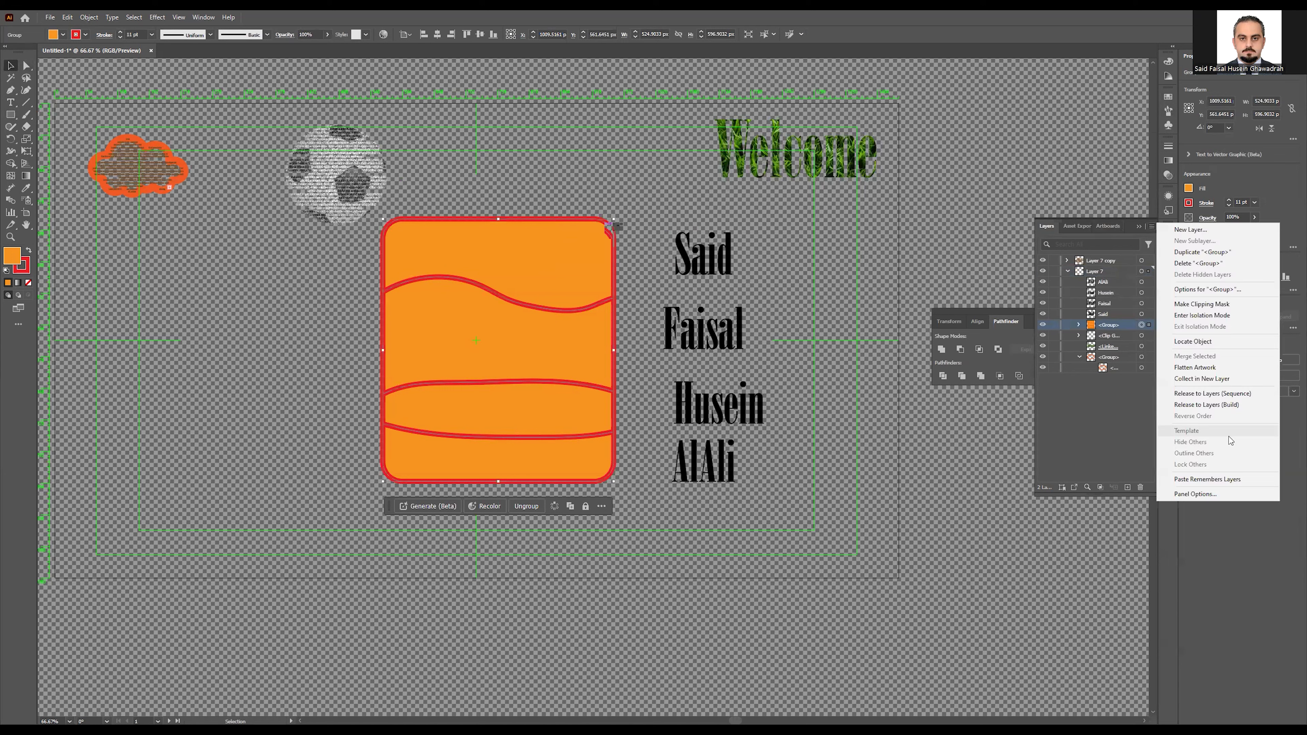
{"action": "left_click", "coordinate": [1217, 395]}
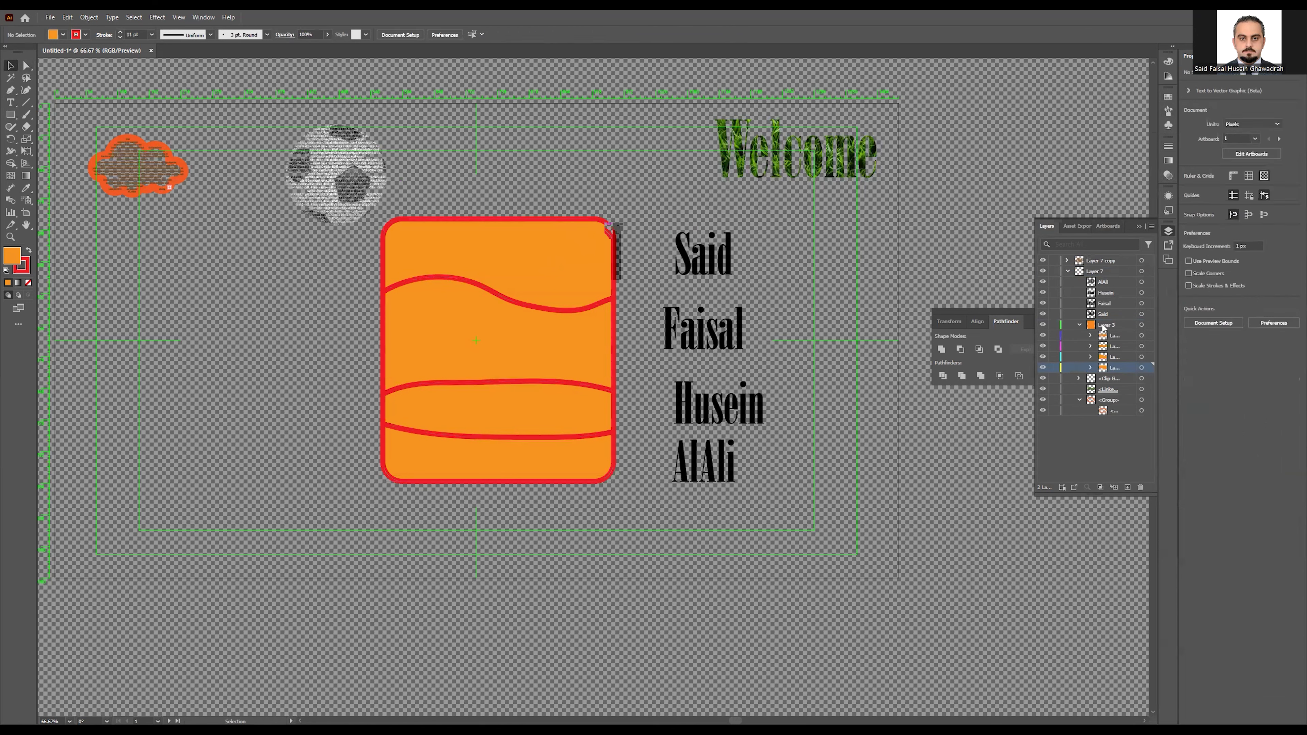
{"action": "left_click", "coordinate": [1107, 335], "text": "shift"}
{"action": "left_click_drag", "start_coordinate": [1108, 342], "coordinate": [1075, 448]}
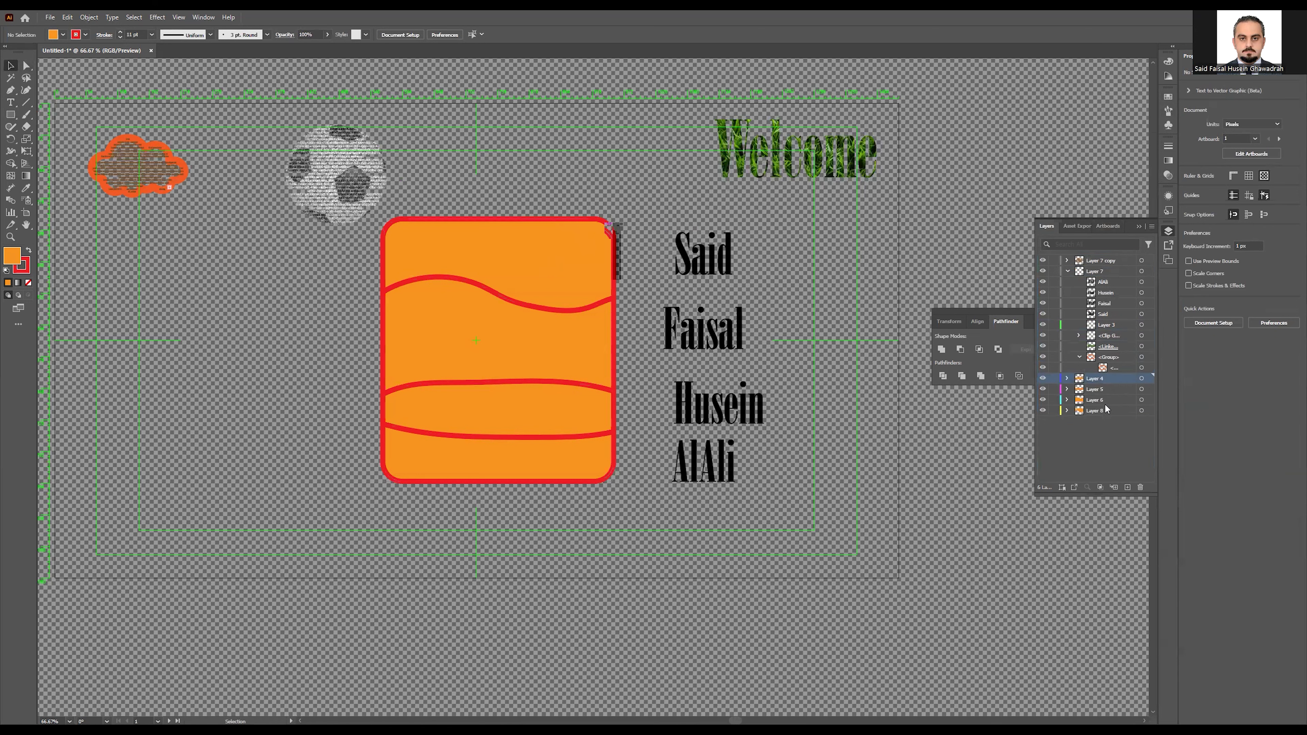
Step: Move Layer 7, holding the four name lines, to the bottom of the layer stack
{"action": "left_click", "coordinate": [706, 284]}
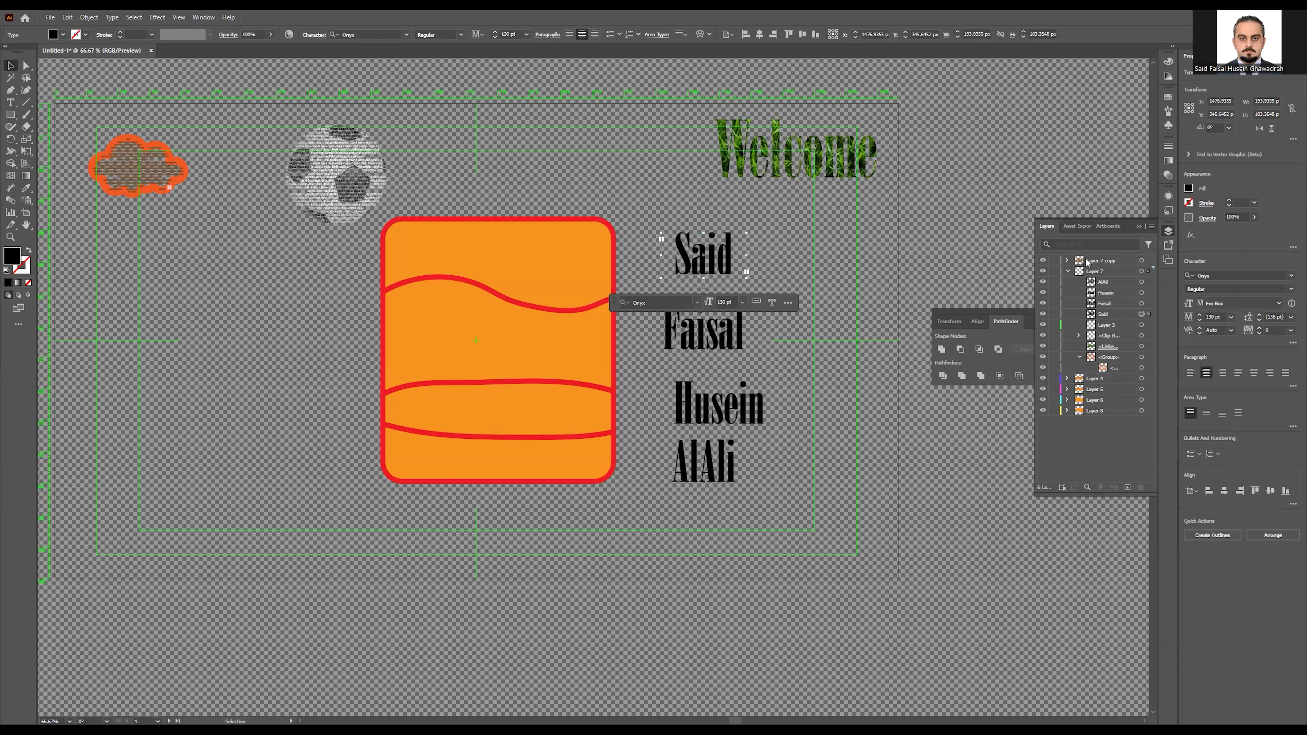
{"action": "left_click", "coordinate": [1098, 282]}
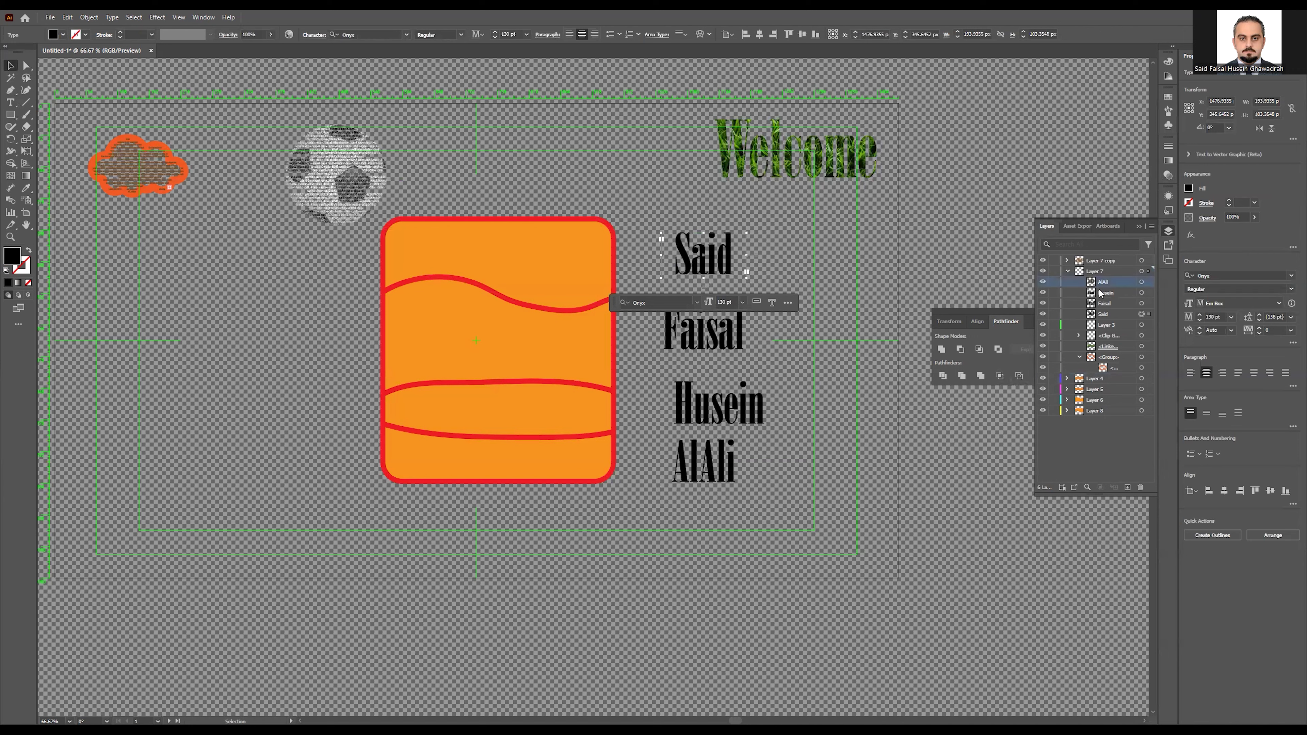
{"action": "left_click", "coordinate": [1103, 313], "text": "shift"}
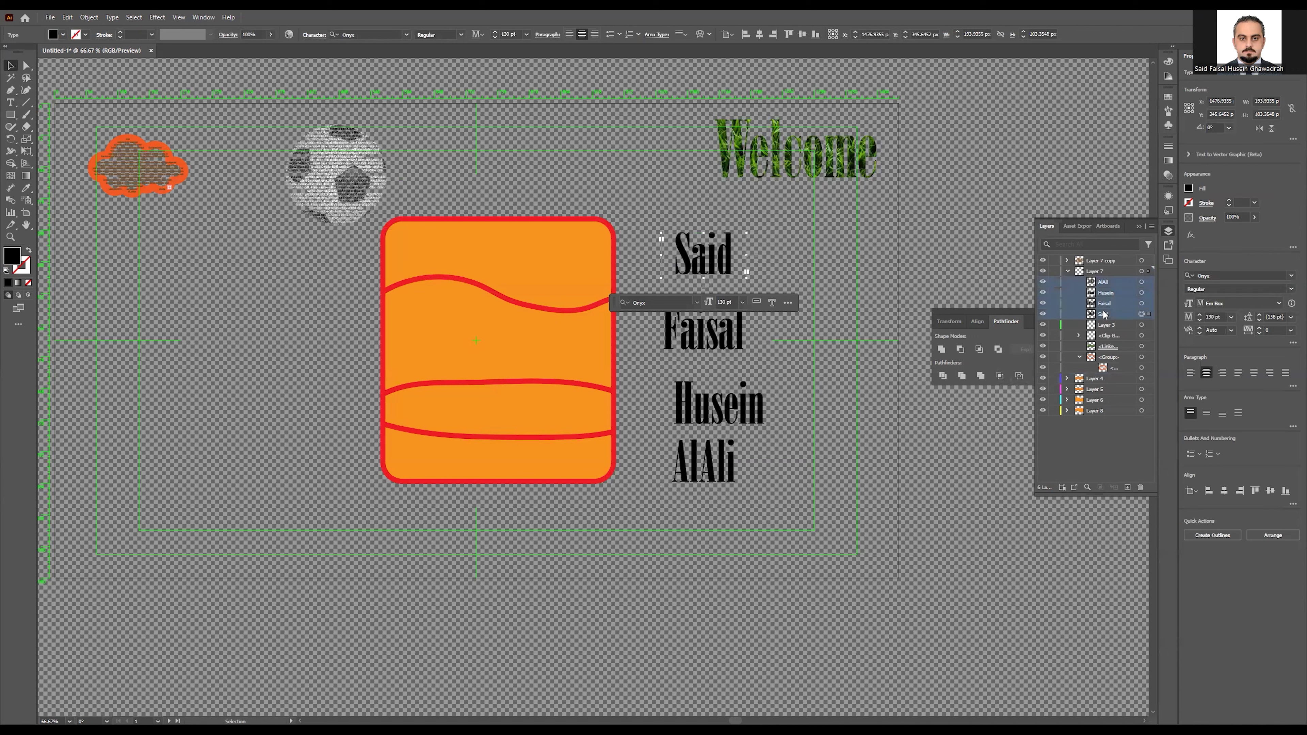
{"action": "left_click", "coordinate": [1068, 271]}
{"action": "left_click_drag", "start_coordinate": [1086, 272], "coordinate": [1091, 337]}
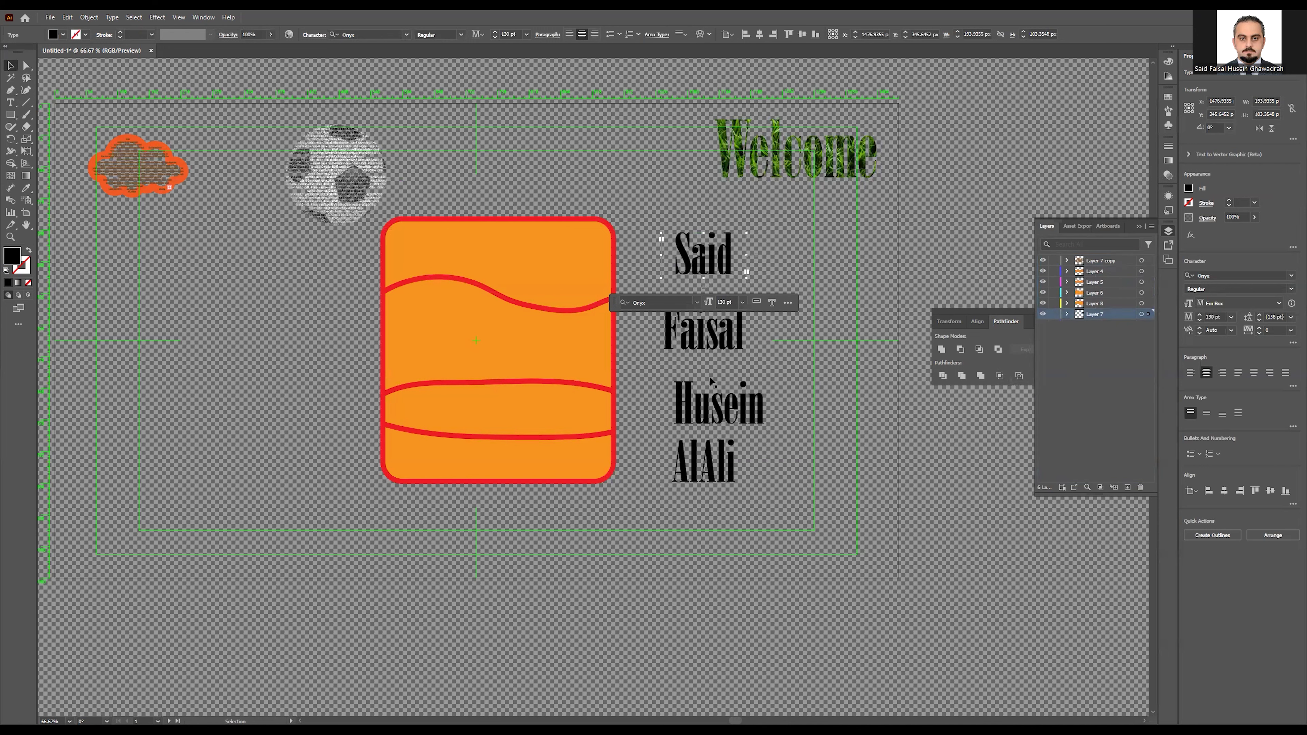
{"action": "left_click", "coordinate": [776, 368]}
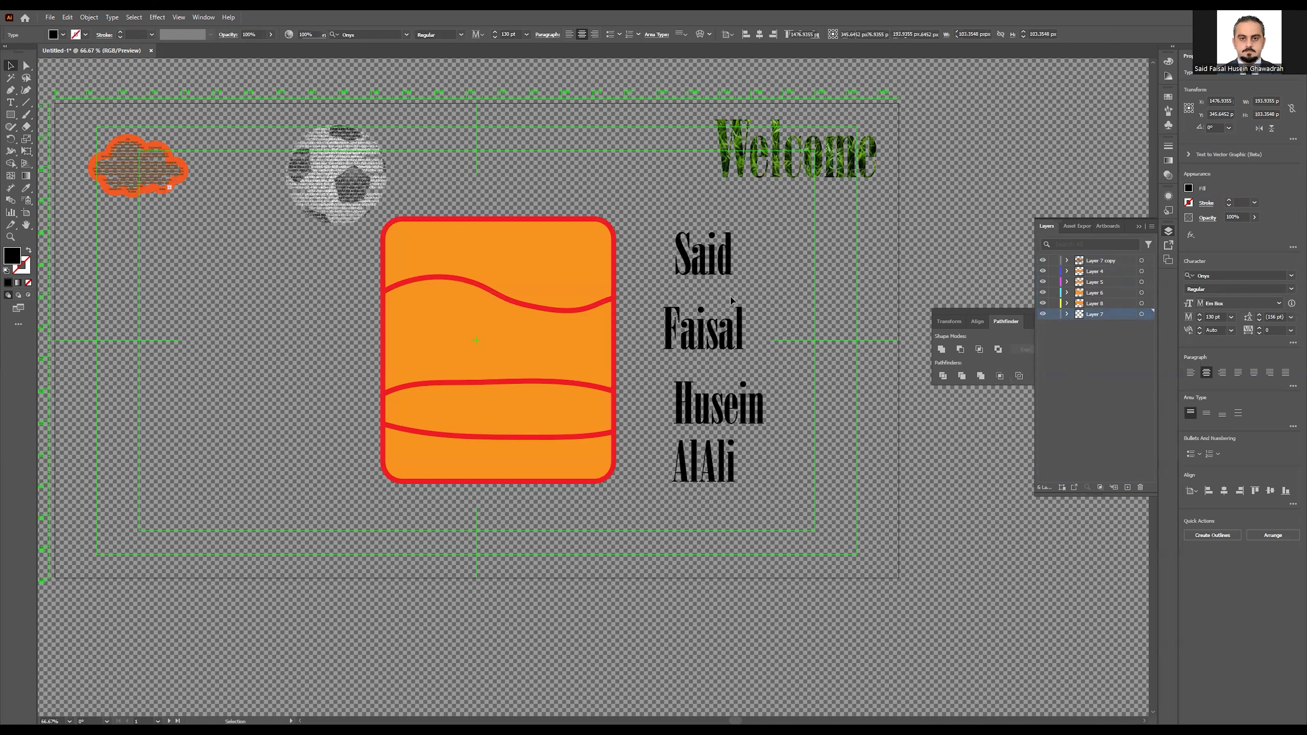
Step: Warp the top name line into the top wavy band using Envelope Distort > Make with Top Object
{"action": "left_click", "coordinate": [551, 248]}
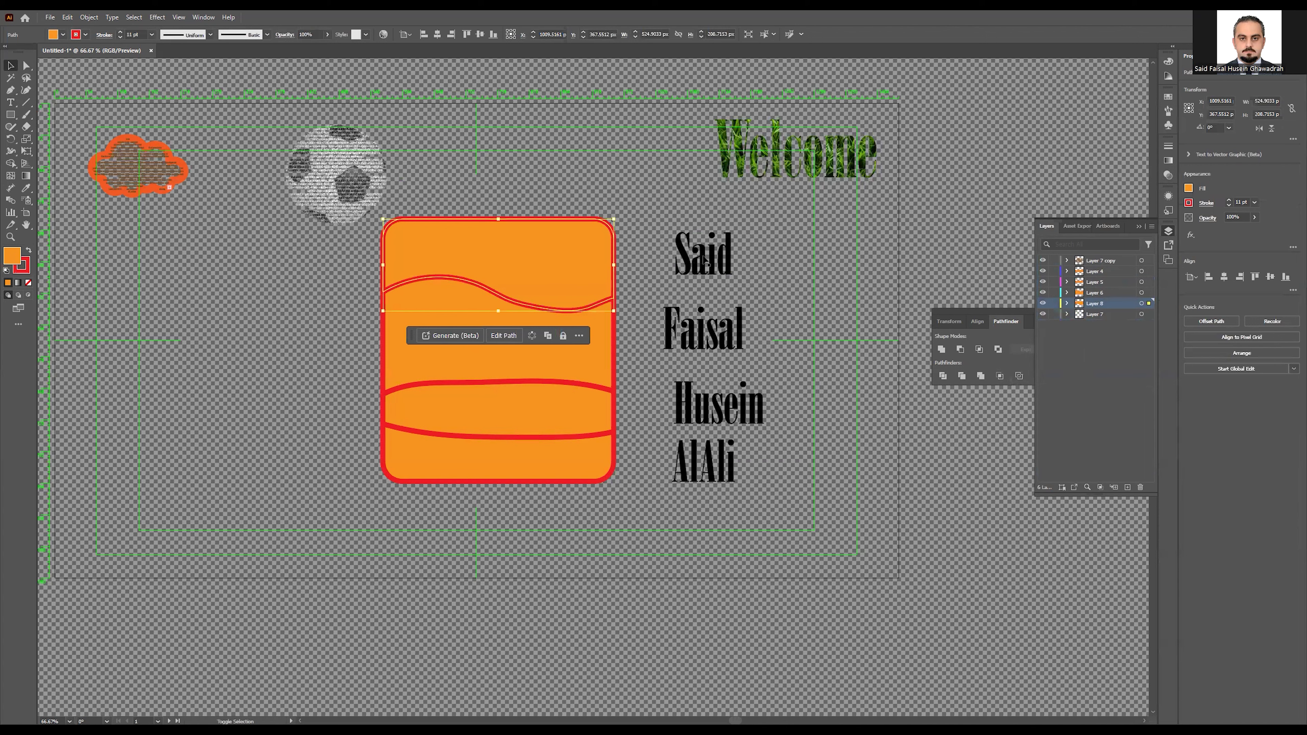
{"action": "left_click", "coordinate": [710, 264], "text": "shift"}
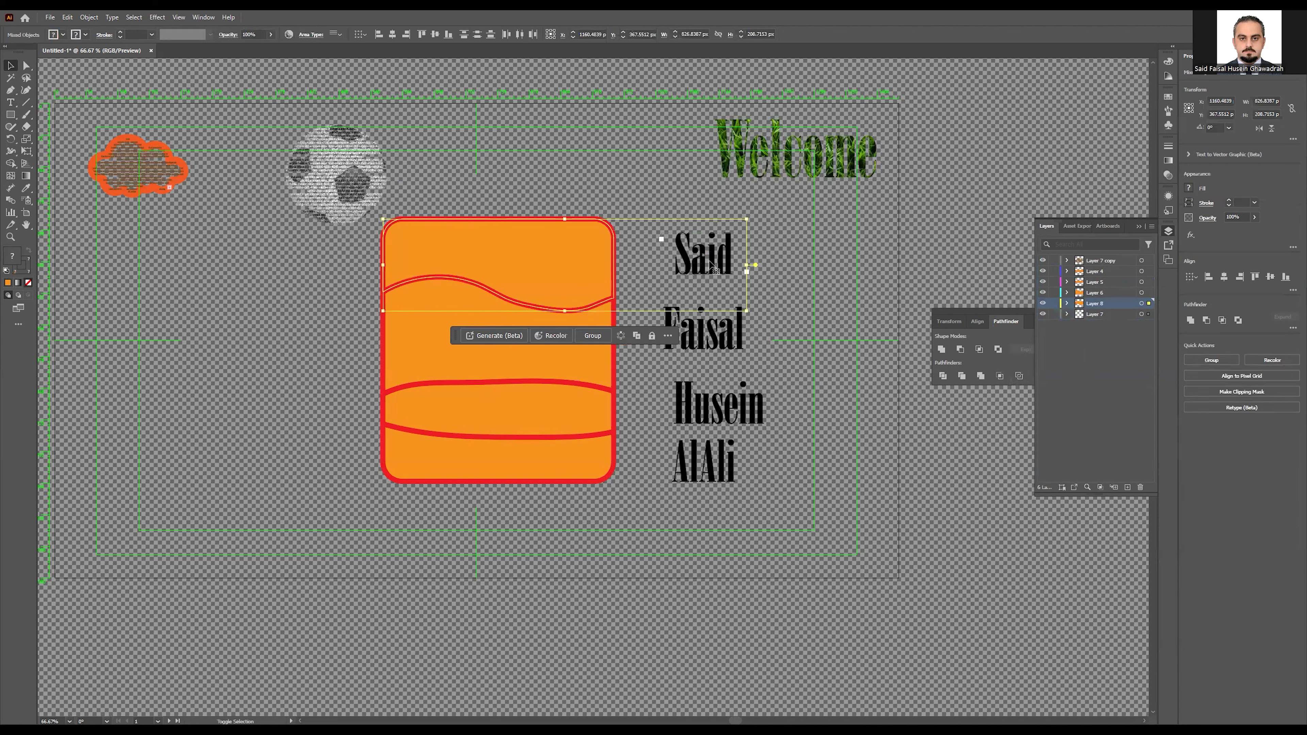
{"action": "left_click", "coordinate": [87, 17]}
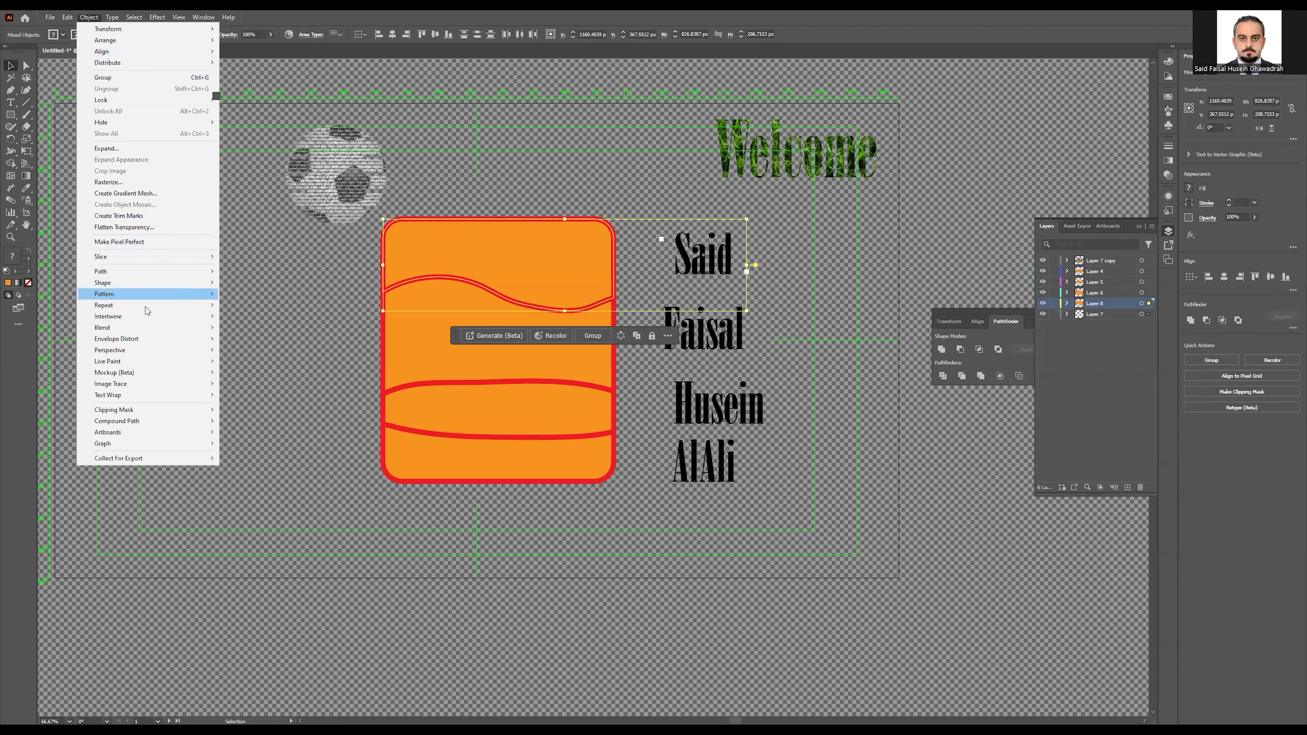
{"action": "mouse_move", "coordinate": [145, 317]}
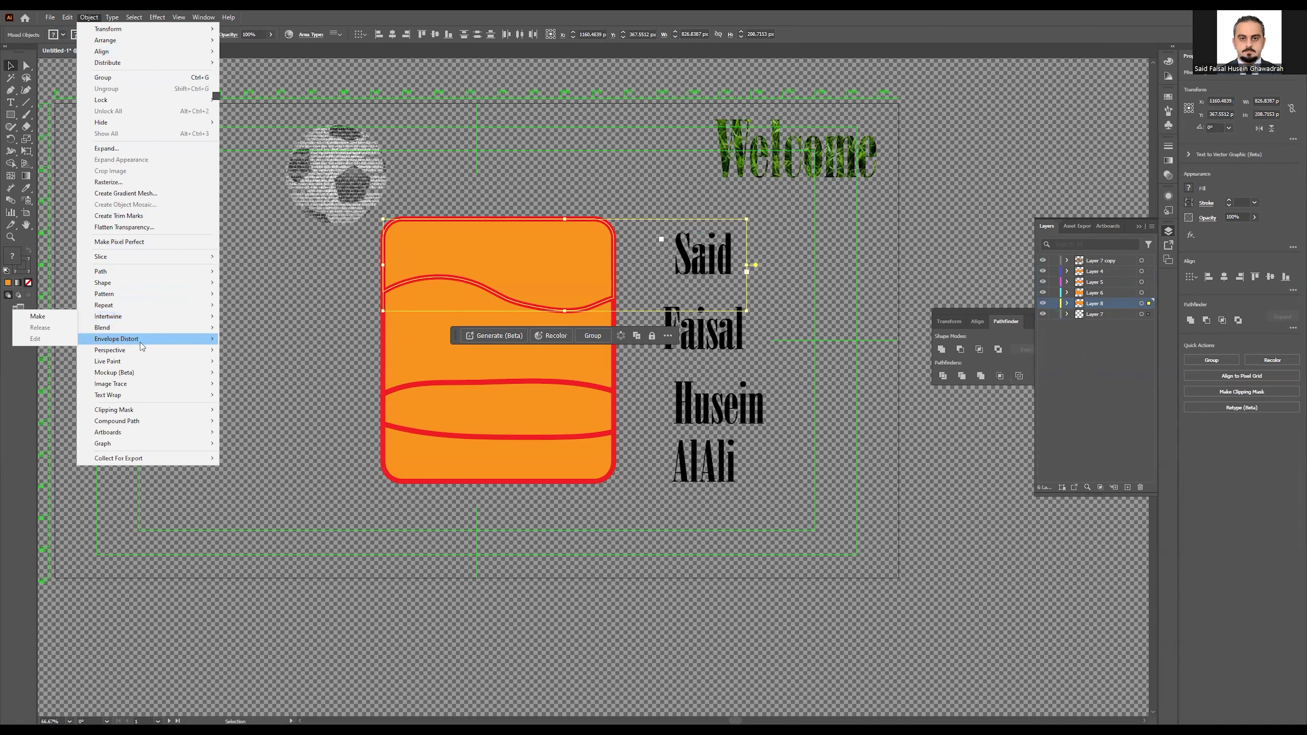
{"action": "mouse_move", "coordinate": [148, 344]}
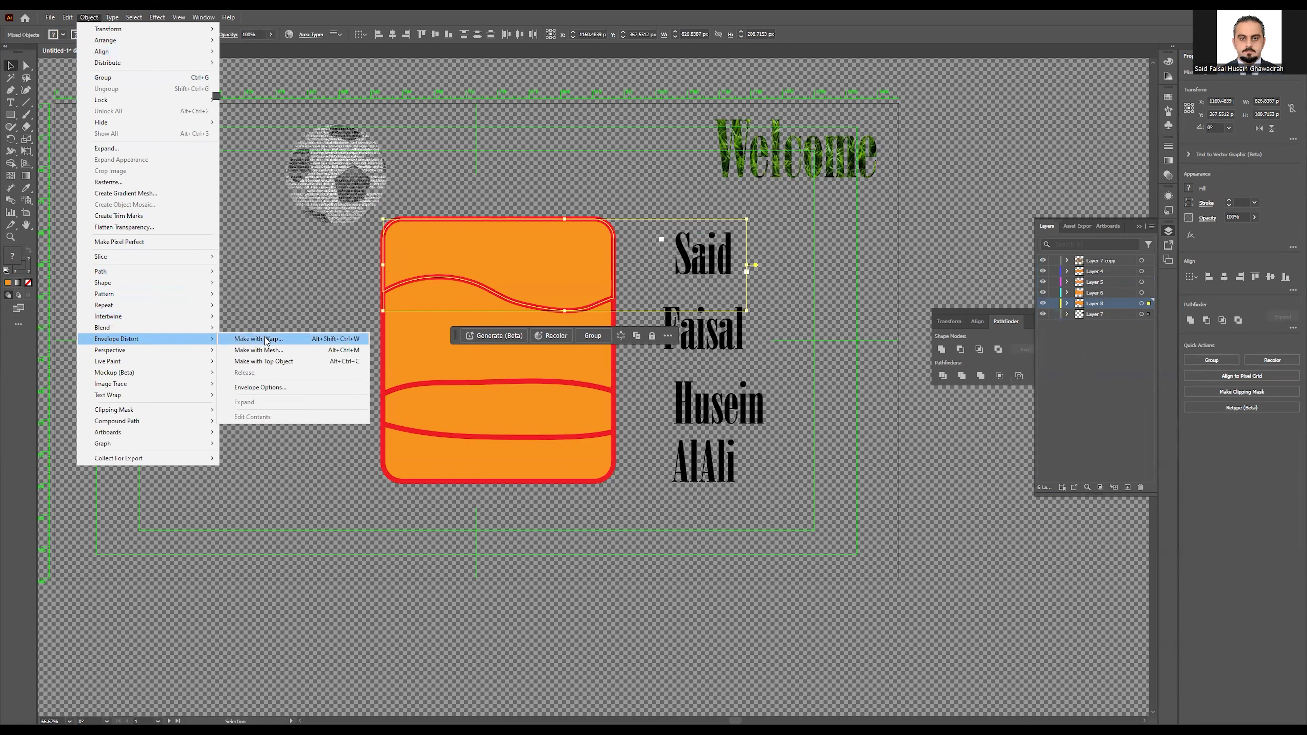
{"action": "left_click", "coordinate": [301, 366]}
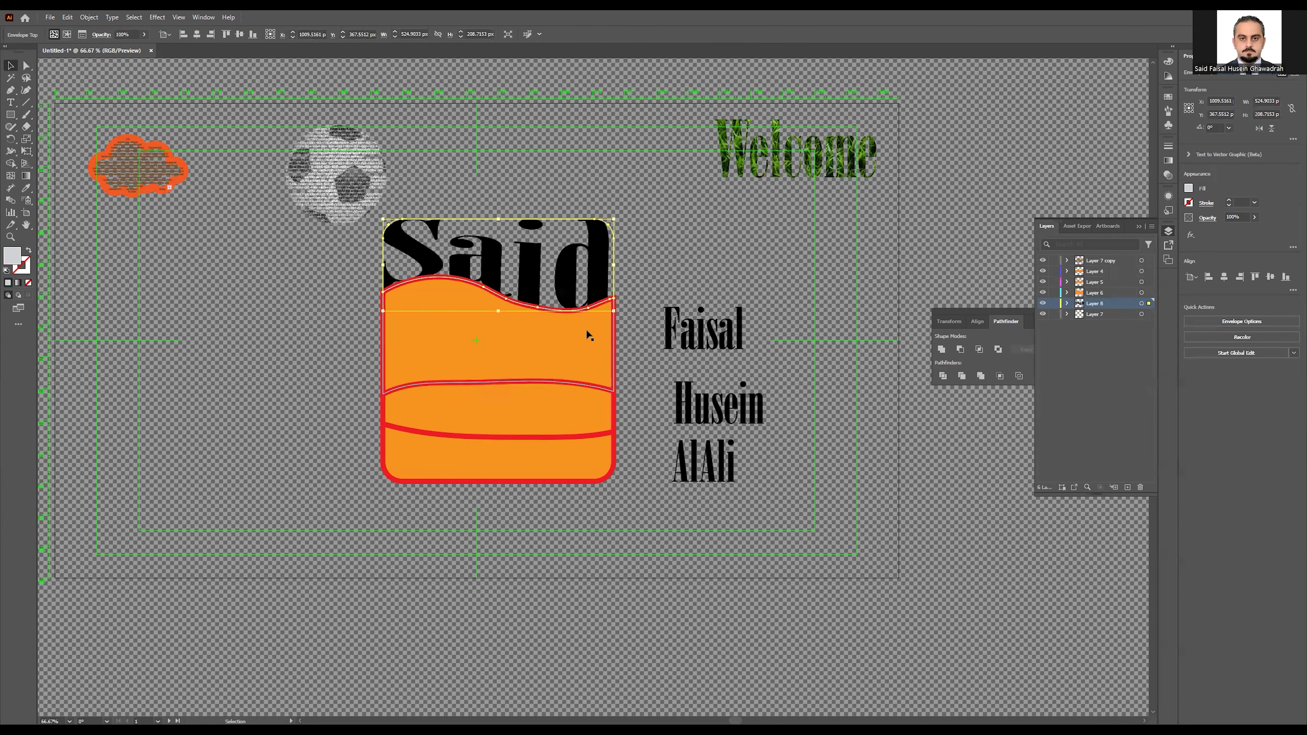
{"action": "left_click", "coordinate": [583, 344]}
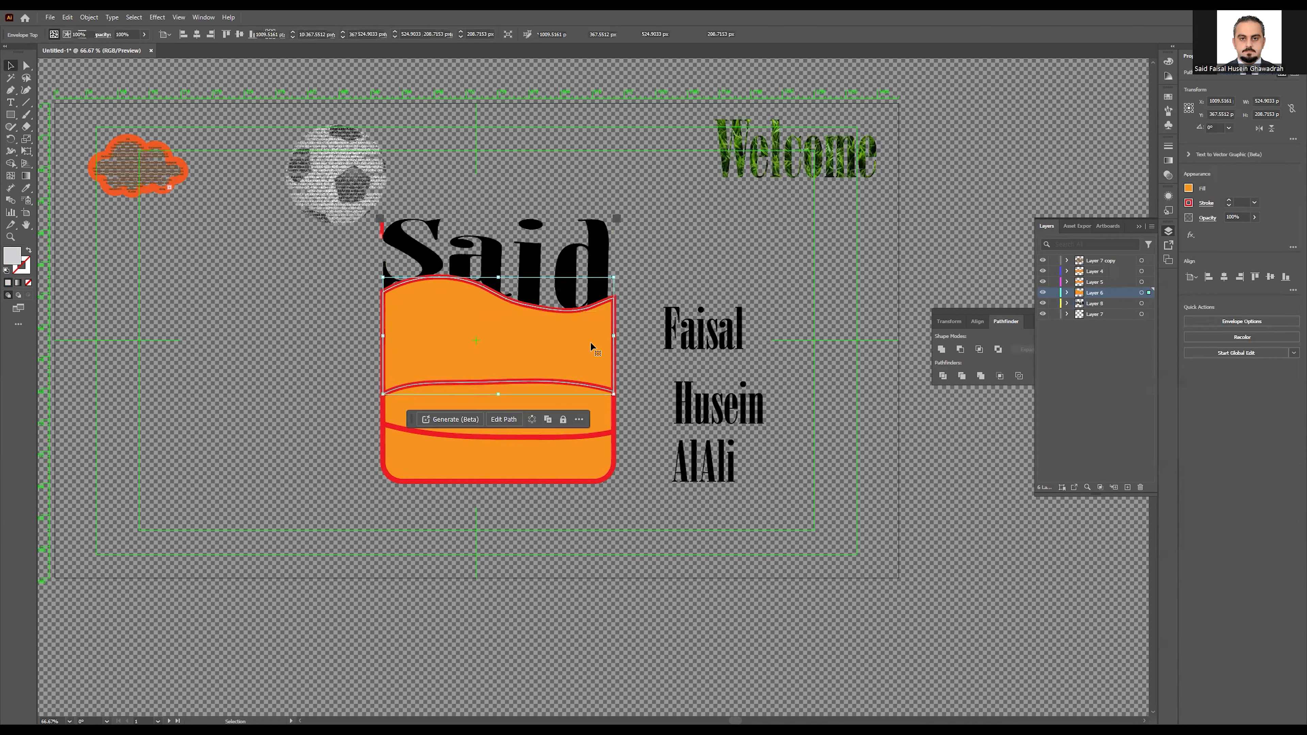
Step: Envelope-warp the second and third name lines into their wavy orange bands
{"action": "left_click", "coordinate": [674, 334], "text": "shift"}
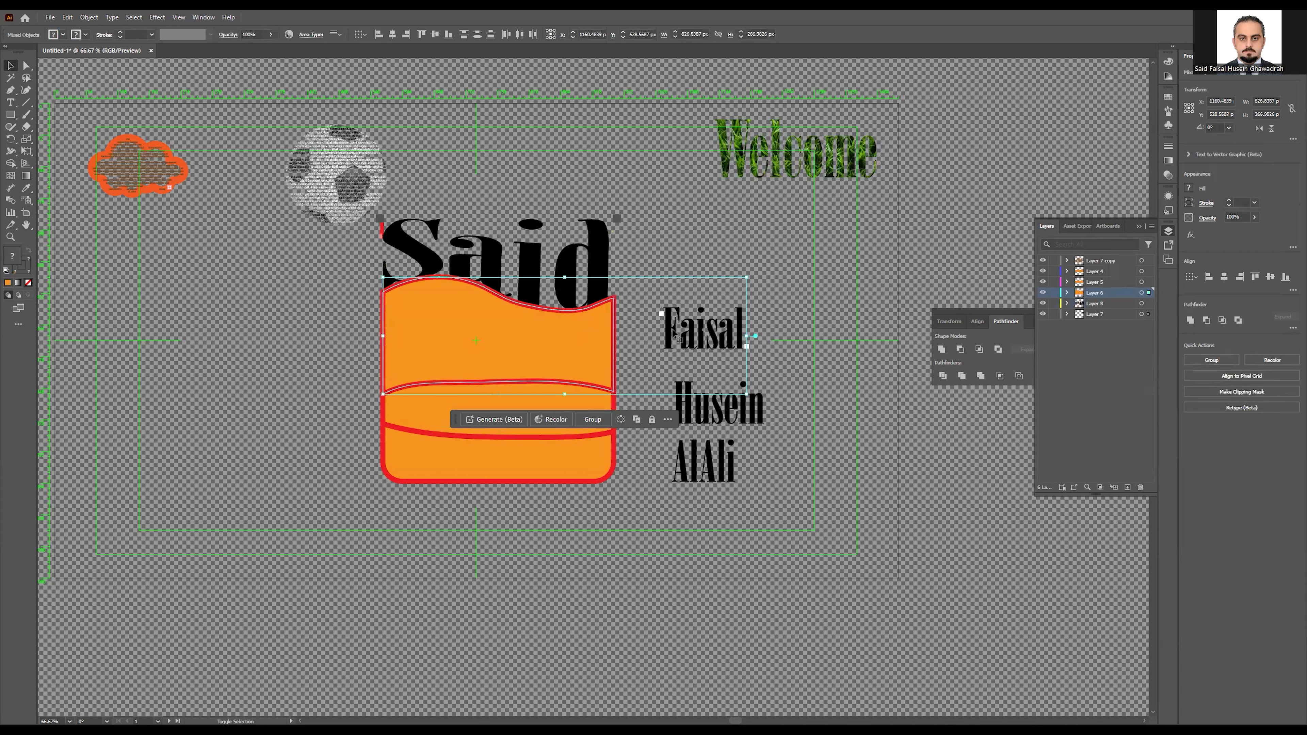
{"action": "left_click", "coordinate": [89, 17]}
{"action": "mouse_move", "coordinate": [173, 339]}
{"action": "left_click", "coordinate": [254, 358]}
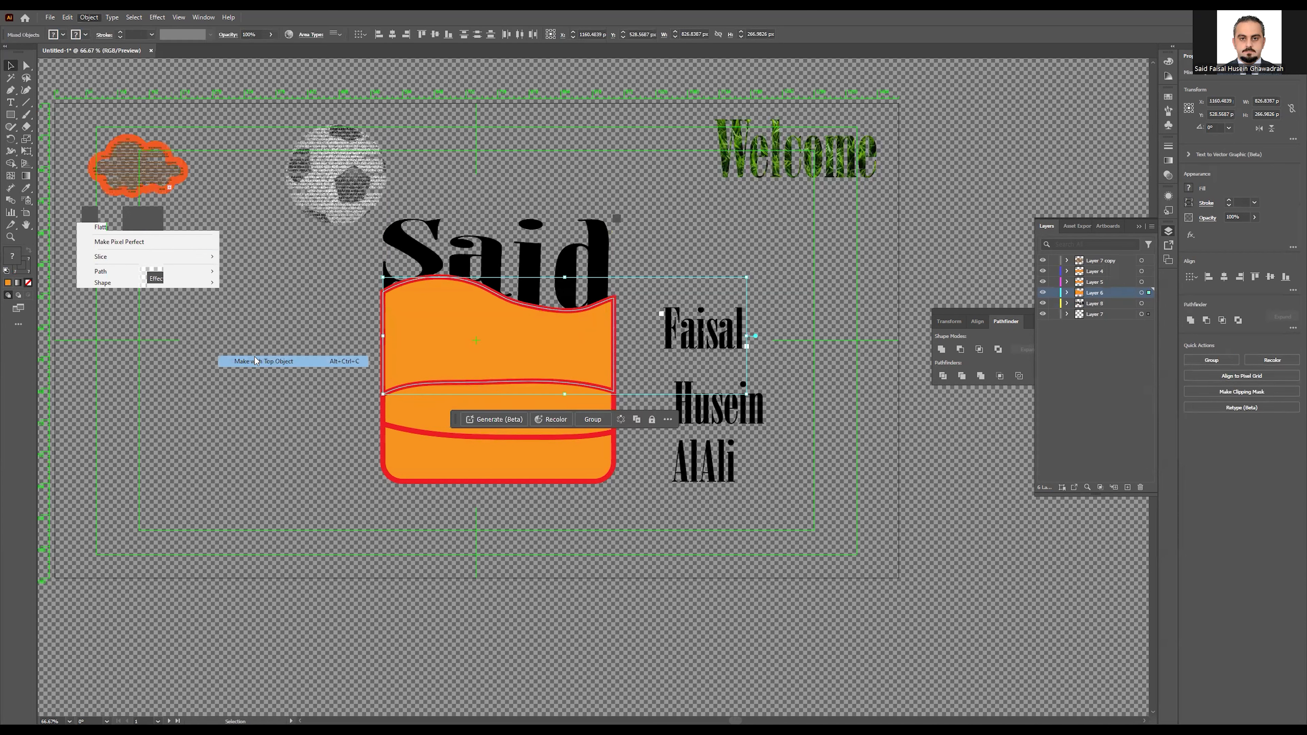
{"action": "left_click", "coordinate": [564, 406]}
{"action": "left_click", "coordinate": [698, 410], "text": "shift"}
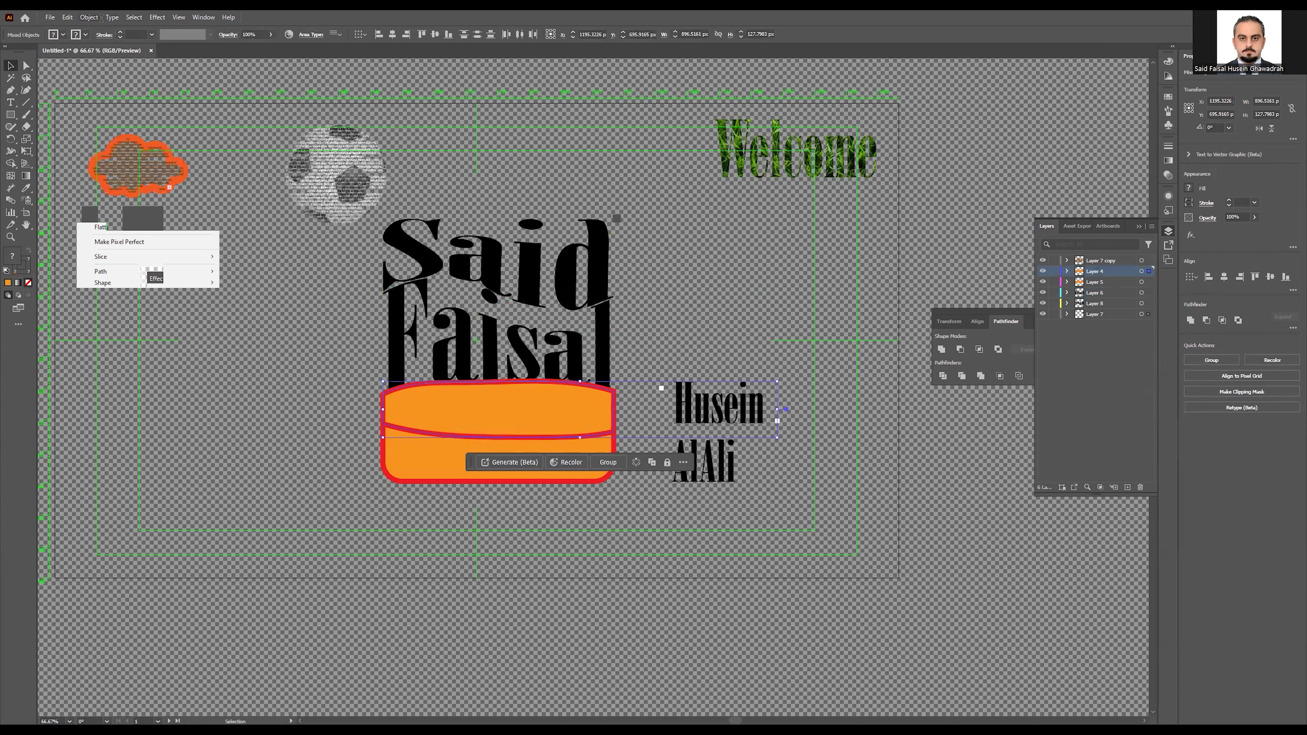
{"action": "mouse_move", "coordinate": [161, 333]}
{"action": "left_click", "coordinate": [254, 359]}
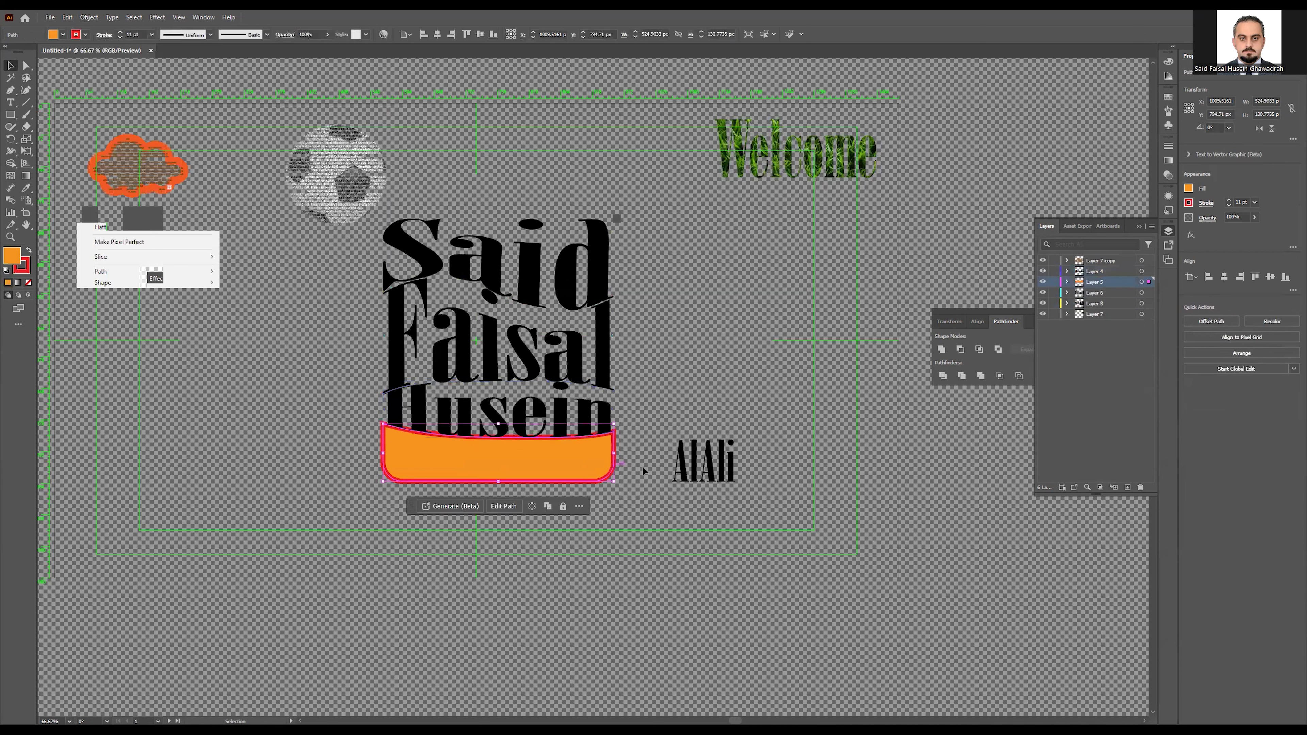
Step: Envelope-warp the bottom name line into the bottom orange band with Make with Top Object
{"action": "left_click", "coordinate": [682, 466], "text": "shift"}
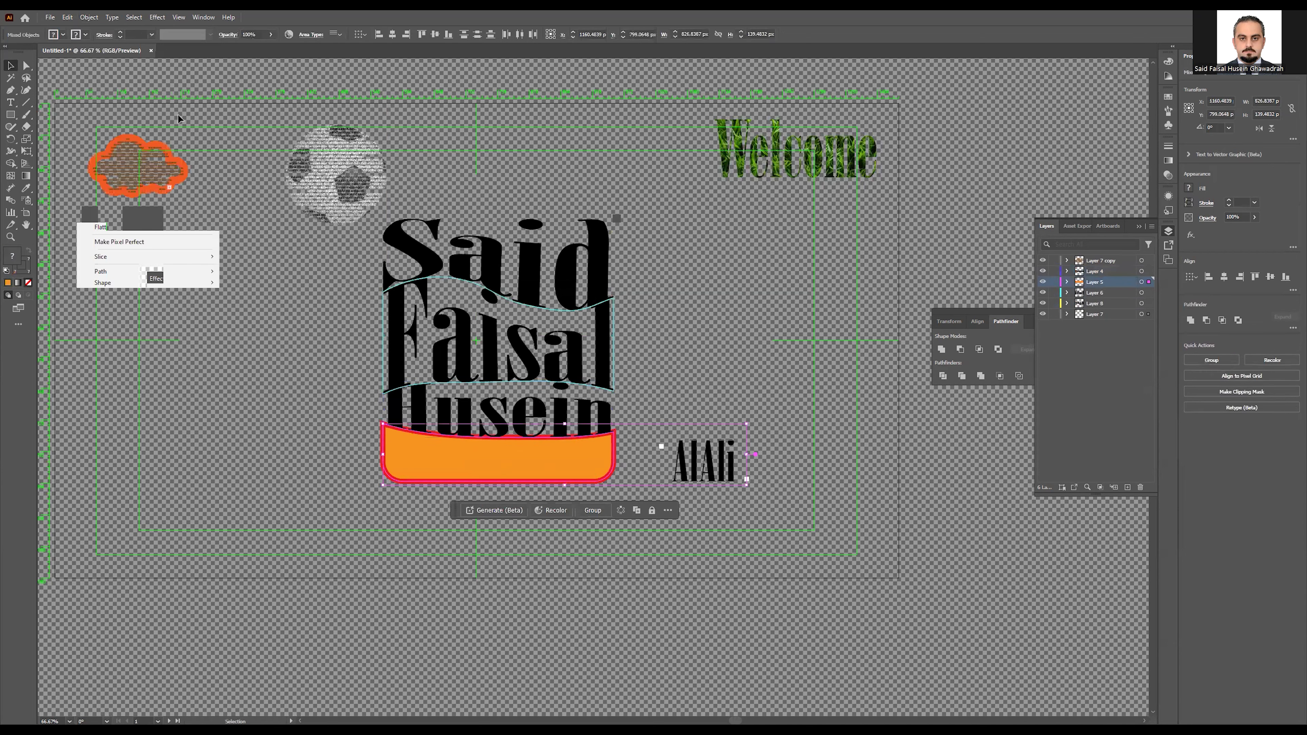
{"action": "left_click", "coordinate": [89, 17]}
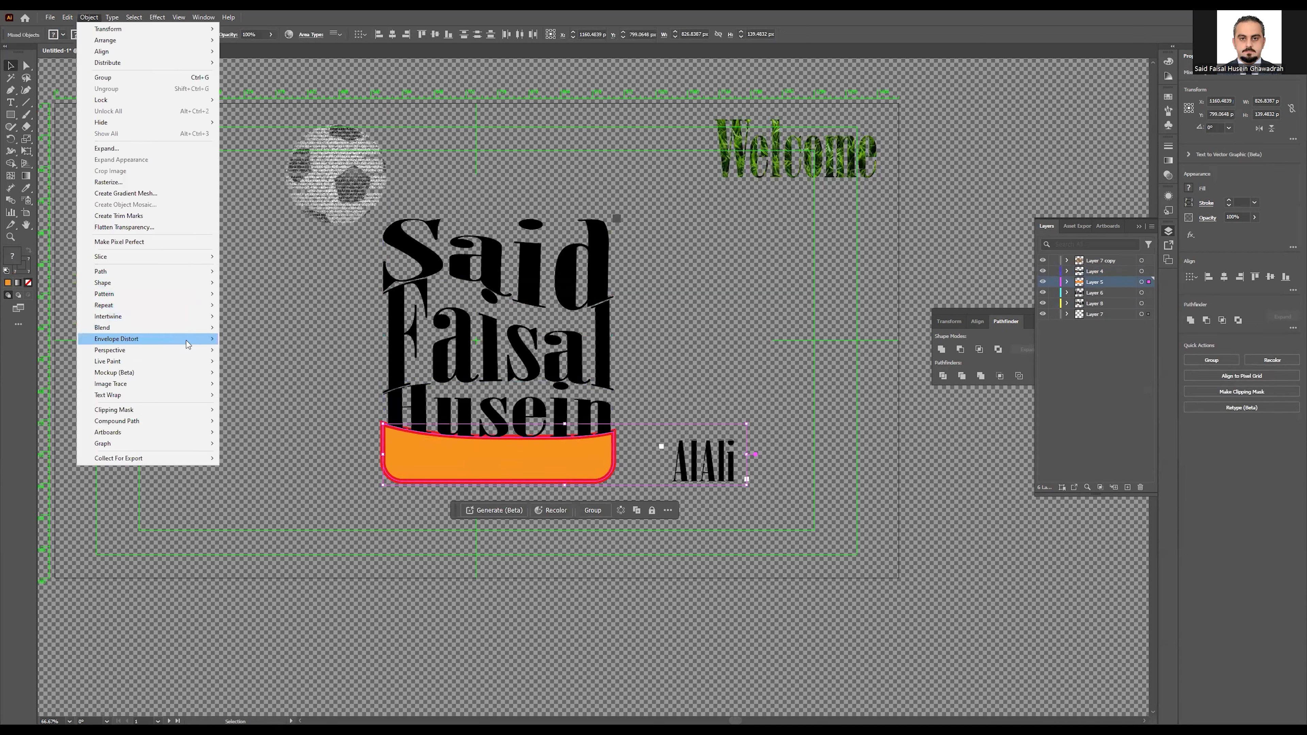
{"action": "mouse_move", "coordinate": [190, 347]}
{"action": "left_click", "coordinate": [278, 389]}
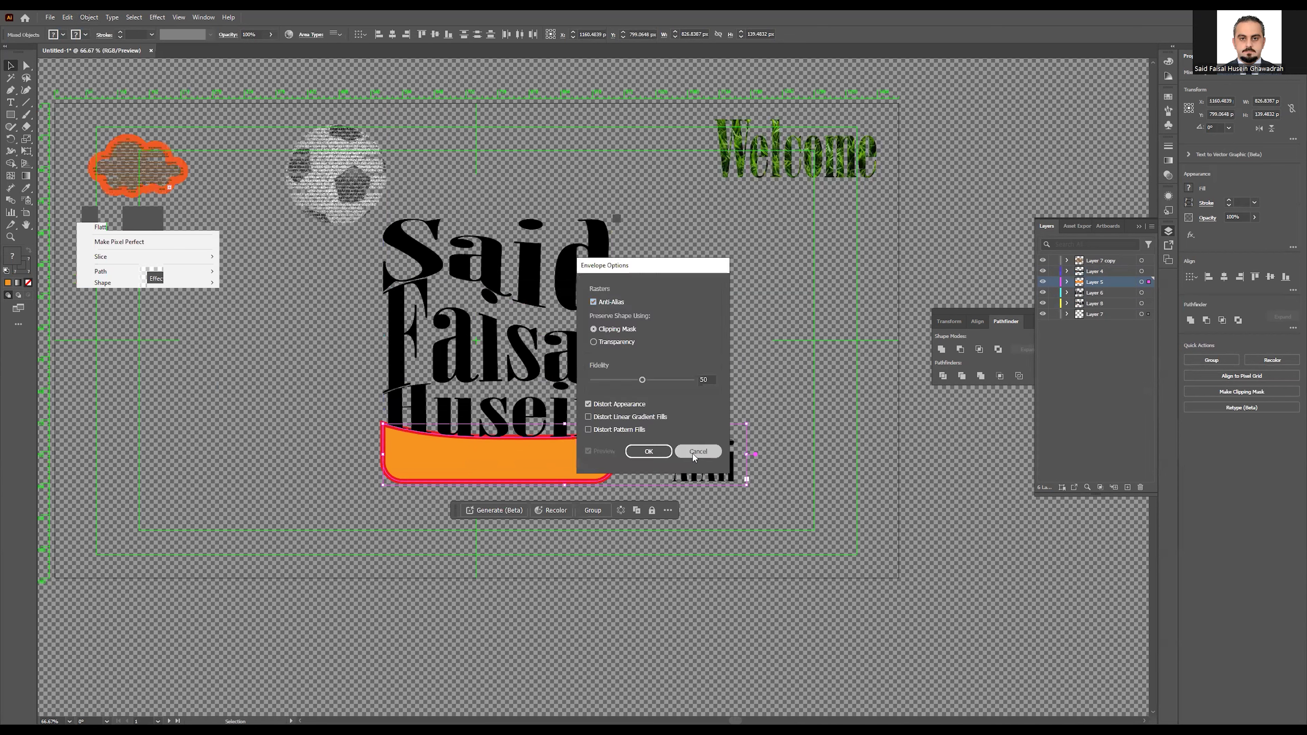
{"action": "left_click", "coordinate": [86, 19]}
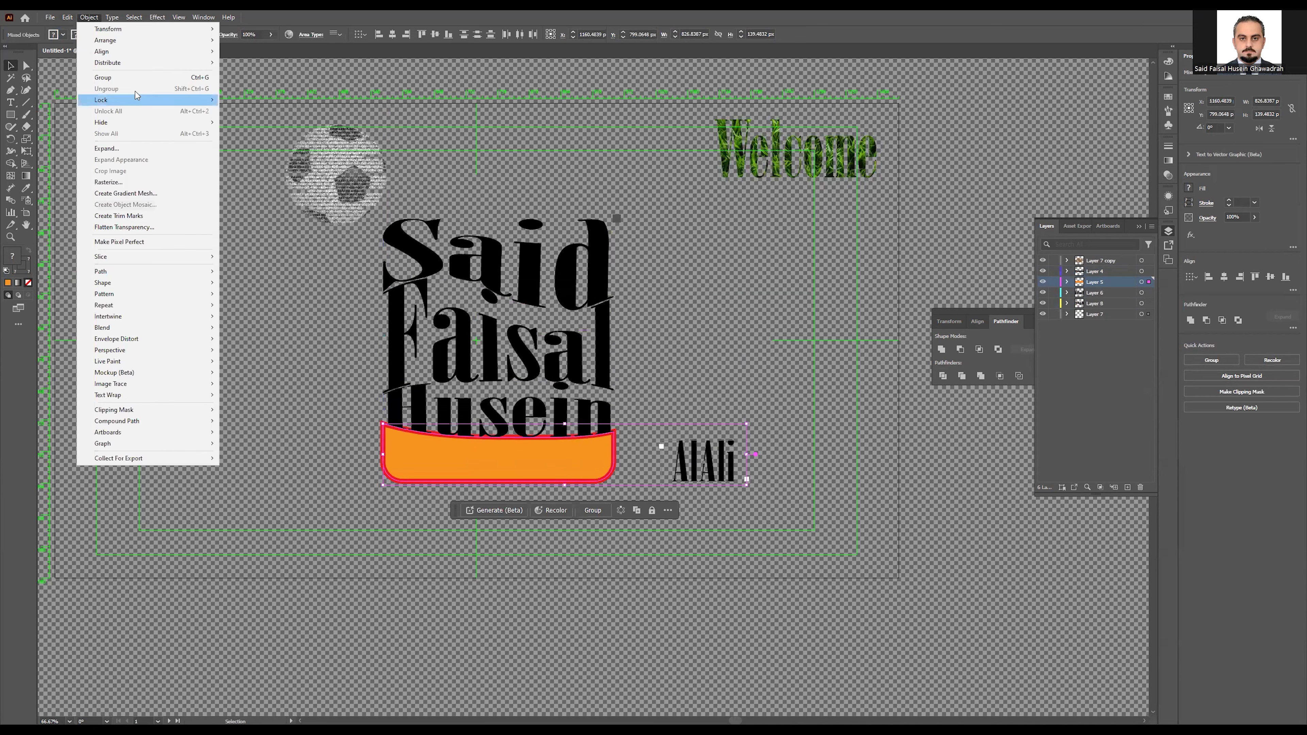
{"action": "mouse_move", "coordinate": [153, 344]}
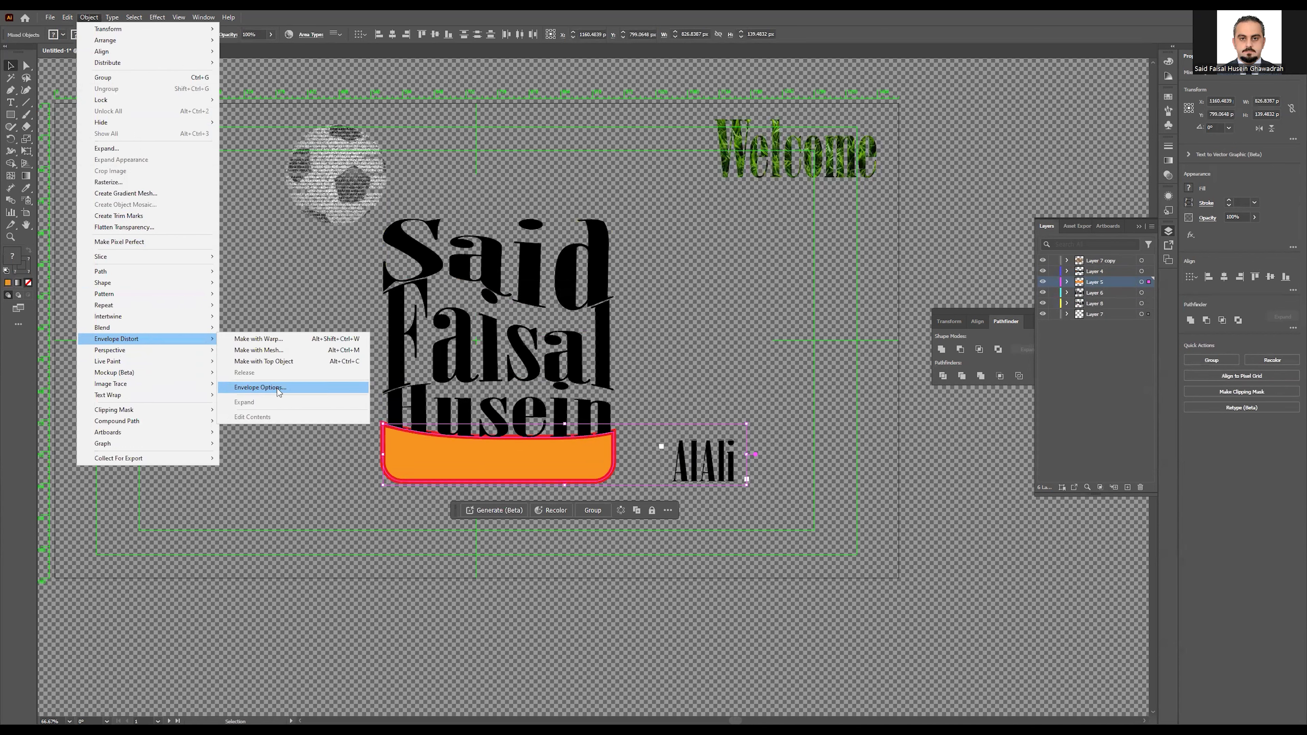
{"action": "left_click", "coordinate": [283, 361]}
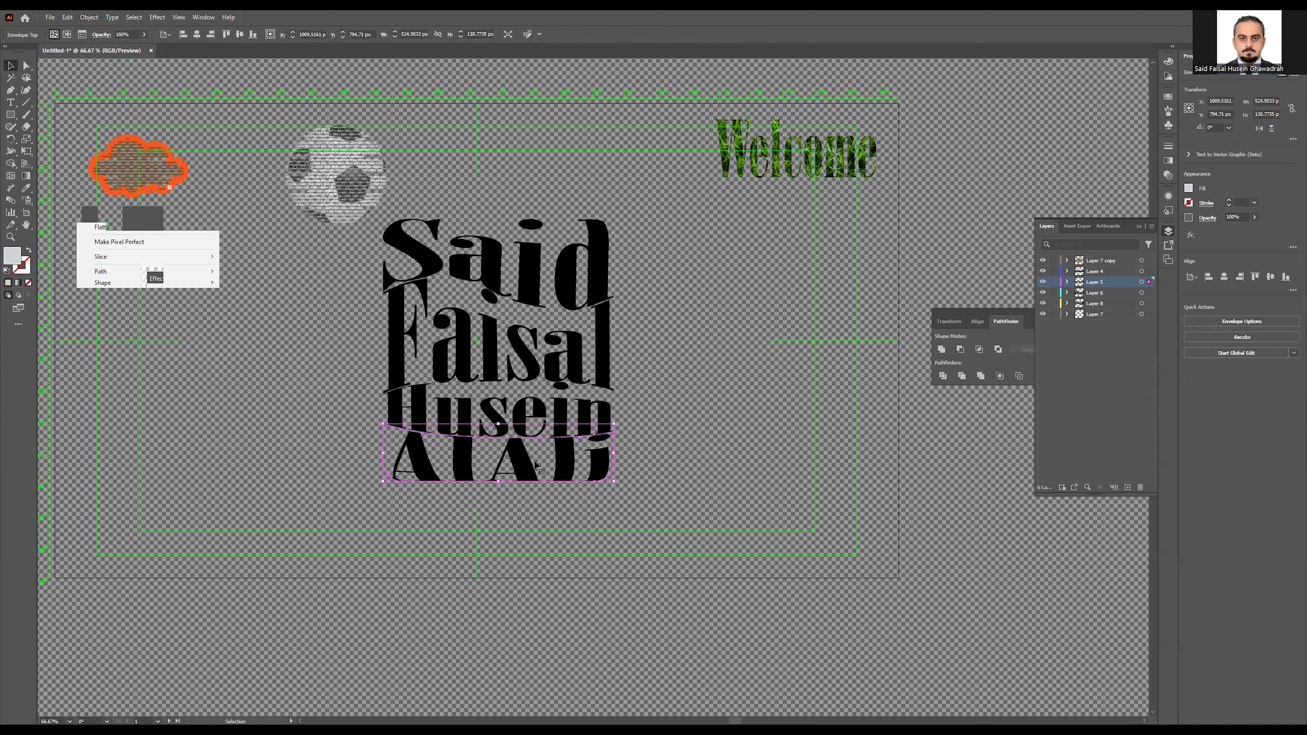
{"action": "left_click", "coordinate": [499, 251]}
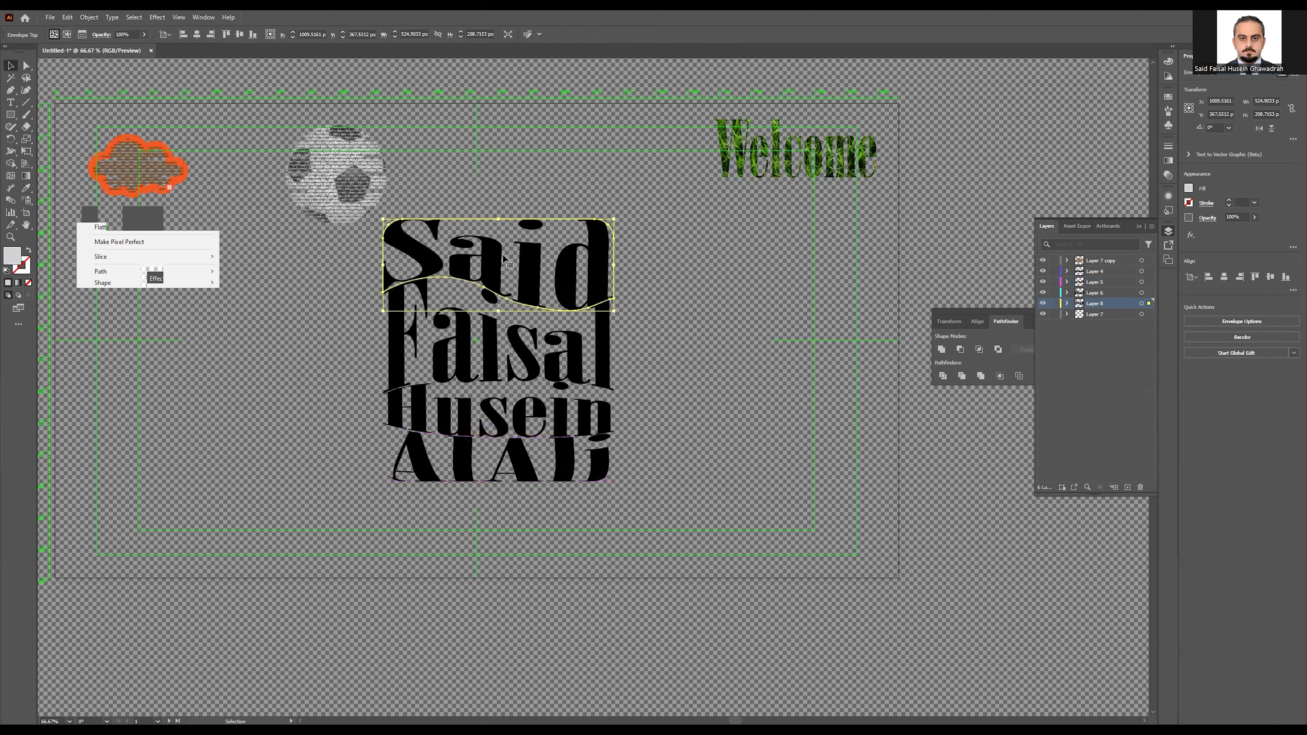
{"action": "double_click", "coordinate": [503, 257]}
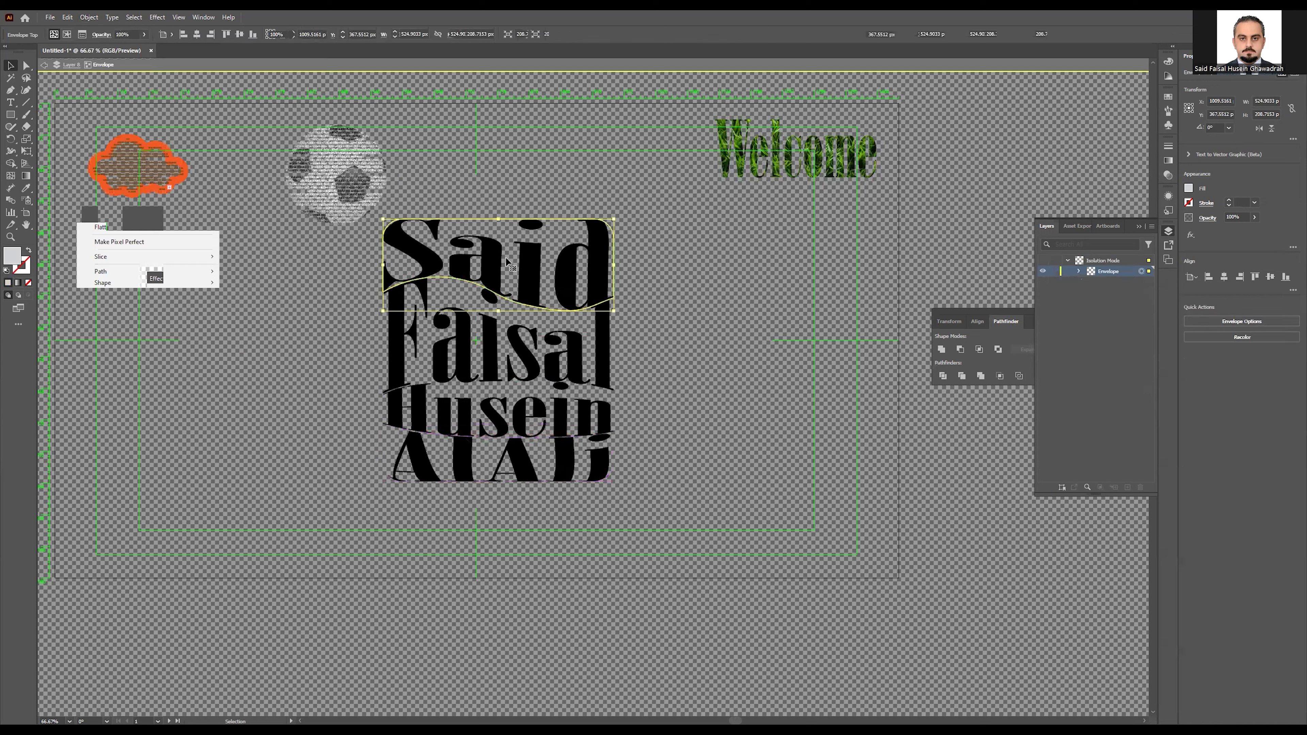
{"action": "key", "text": "Escape"}
{"action": "left_click", "coordinate": [11, 102]}
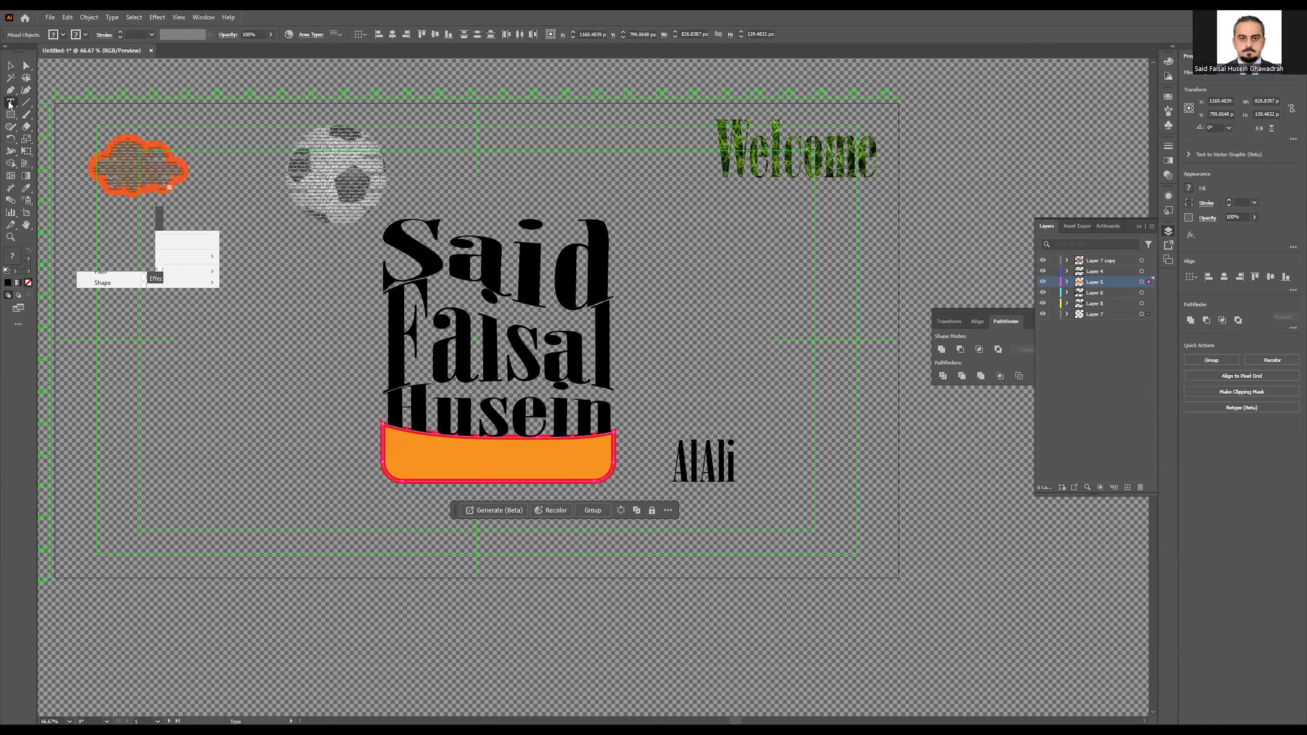
{"action": "left_click", "coordinate": [67, 18]}
{"action": "left_click", "coordinate": [111, 41]}
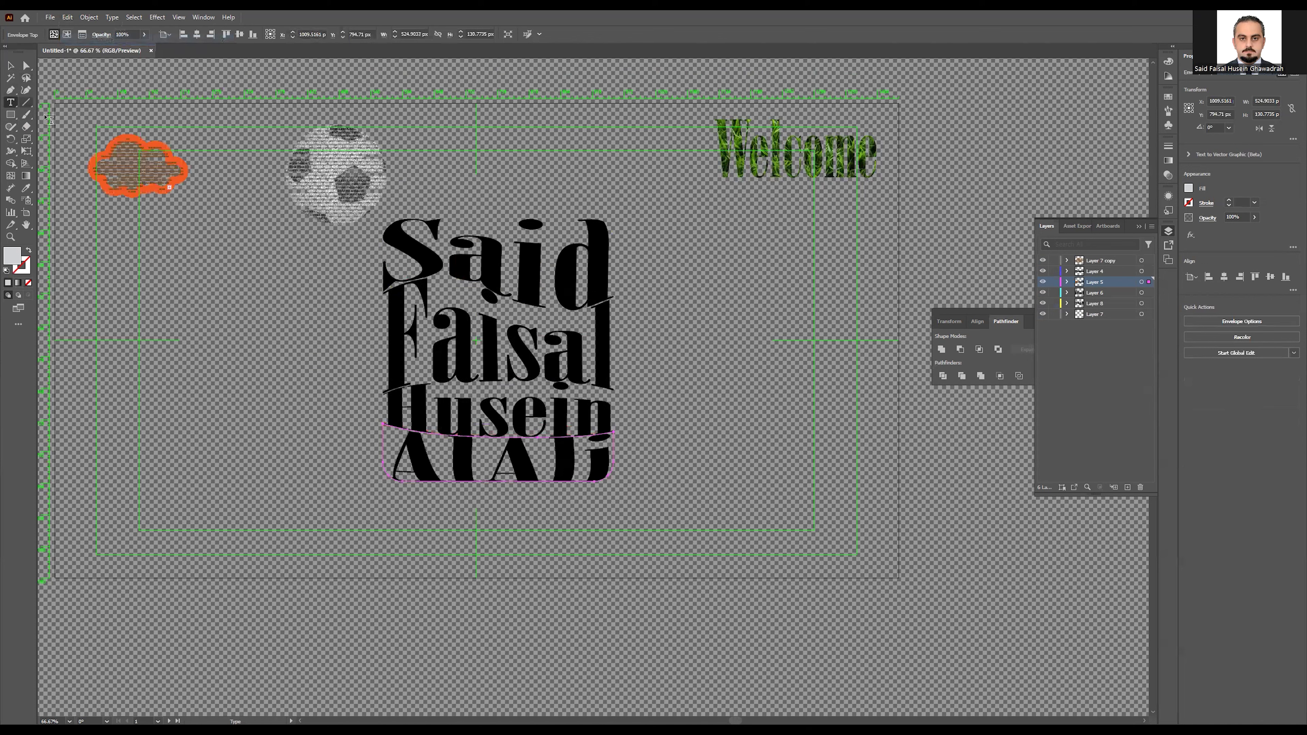
{"action": "left_click", "coordinate": [466, 256]}
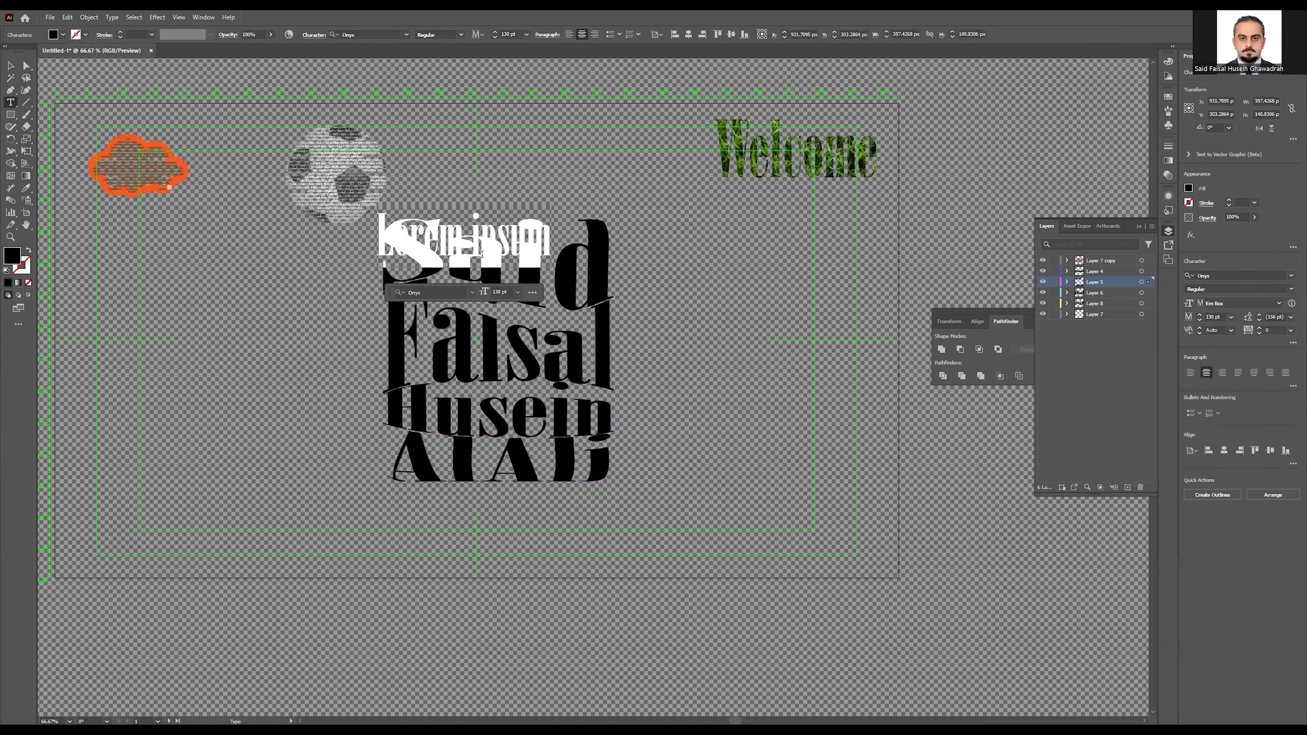
{"action": "key", "text": "ctrl+z"}
{"action": "left_click", "coordinate": [9, 65]}
{"action": "left_click", "coordinate": [473, 266]}
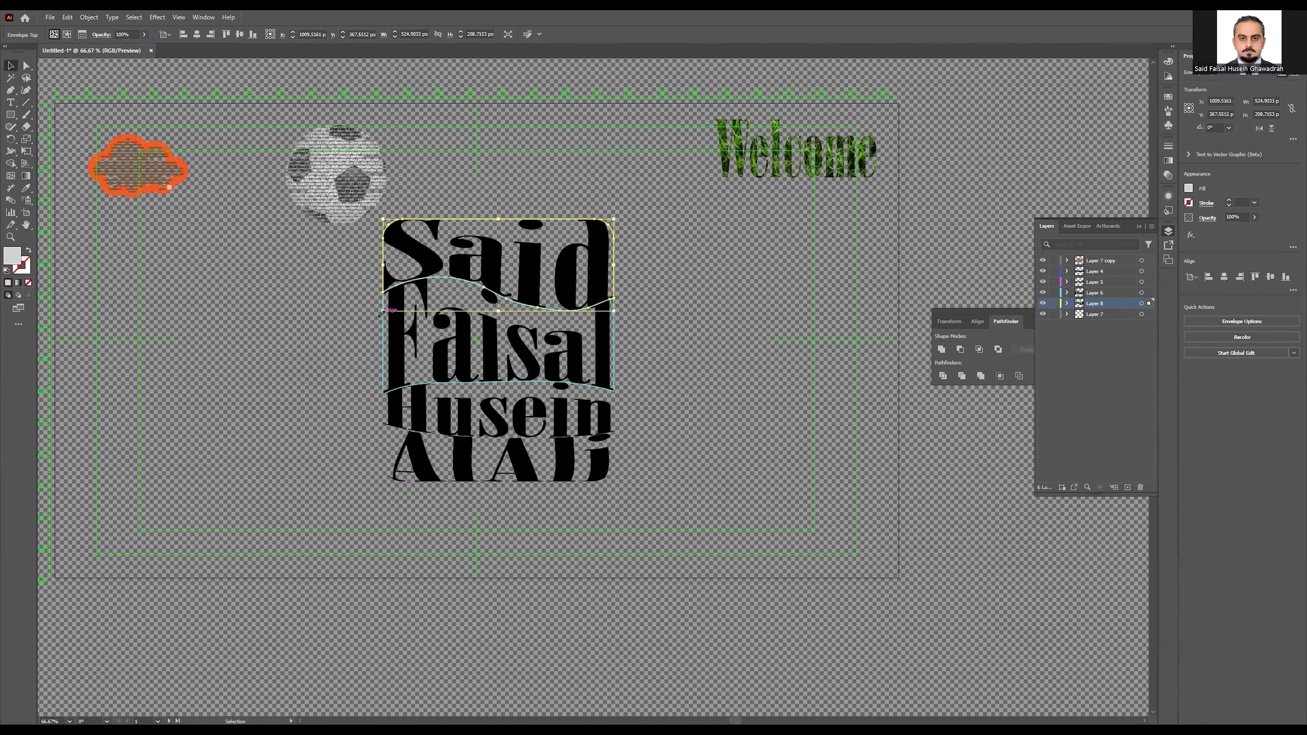
Step: Shorten the top and third warped lines by dragging their bottom-left corners, then select the top line's text
{"action": "left_click_drag", "start_coordinate": [383, 310], "coordinate": [384, 296]}
{"action": "left_click", "coordinate": [411, 414]}
{"action": "left_click_drag", "start_coordinate": [383, 438], "coordinate": [384, 431]}
{"action": "left_click", "coordinate": [526, 264]}
{"action": "left_click", "coordinate": [27, 65]}
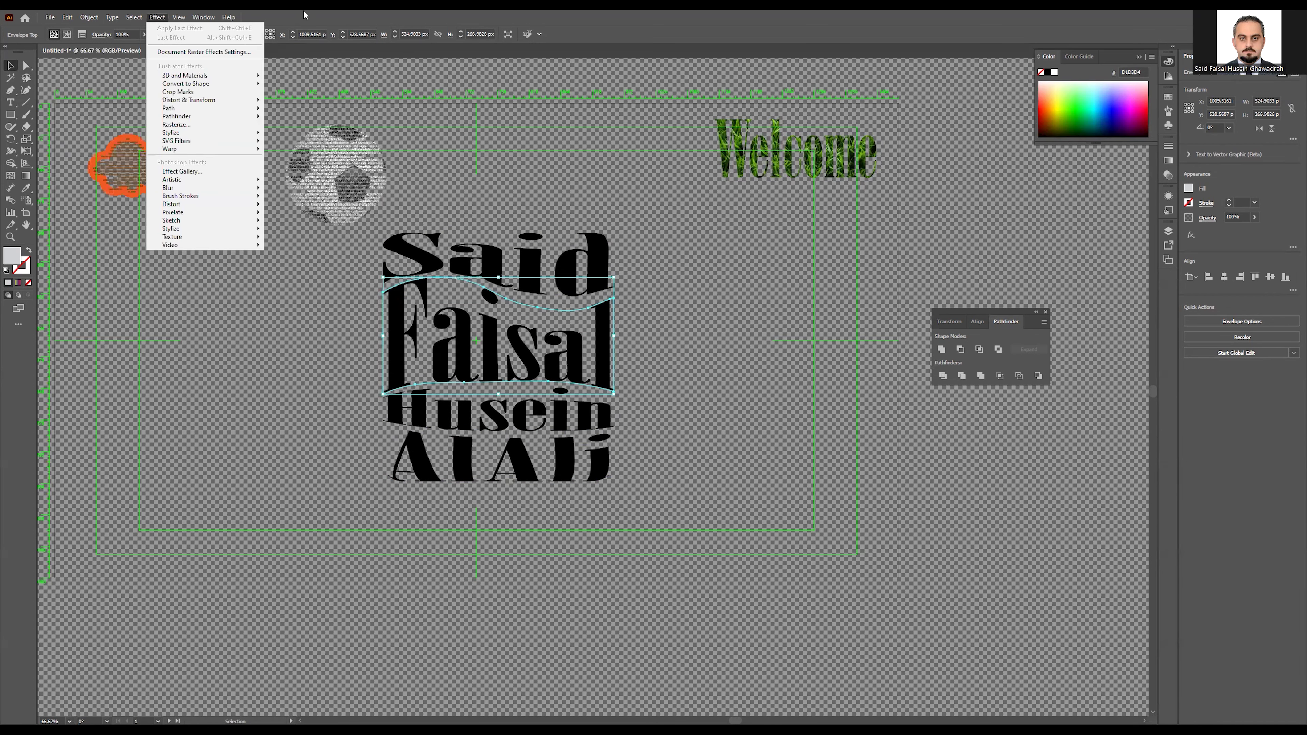
{"action": "left_click", "coordinate": [304, 14]}
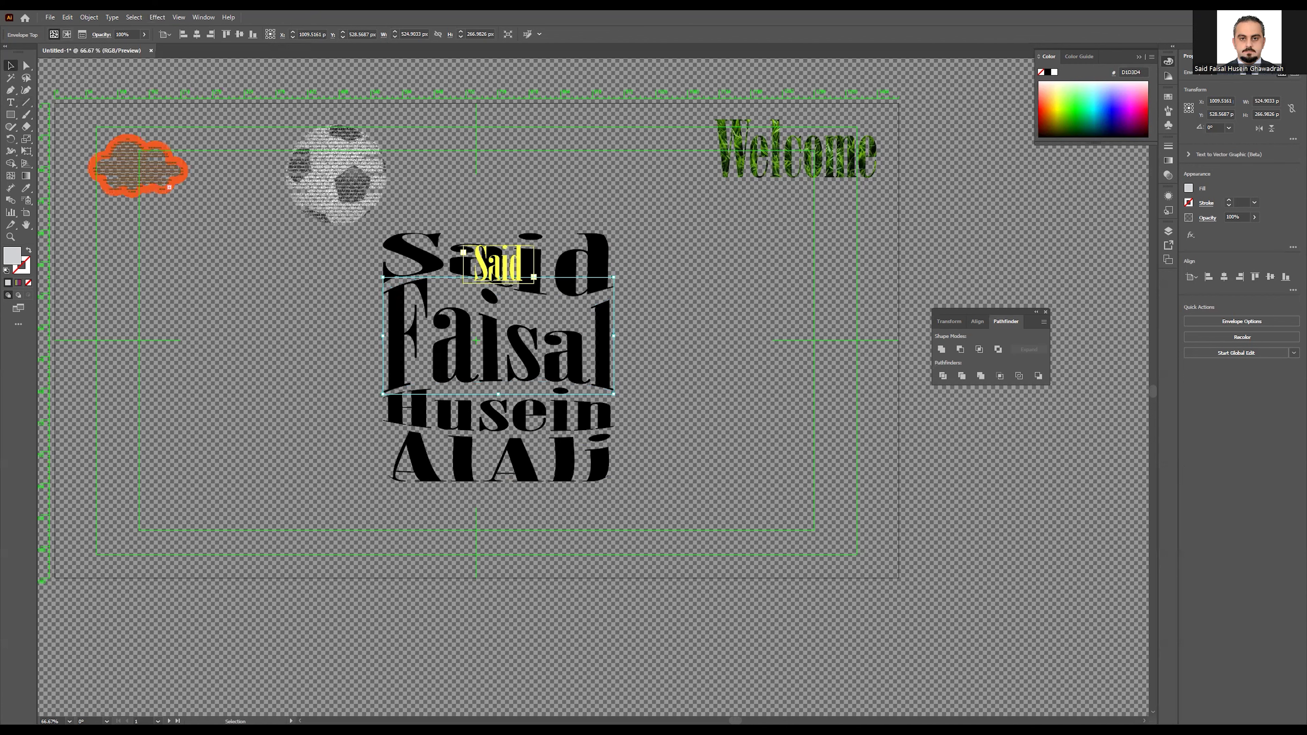
{"action": "left_click", "coordinate": [498, 282]}
Step: Inside its envelope, fill the top name line's text with the F15A24 red-orange swatch
{"action": "double_click", "coordinate": [498, 282]}
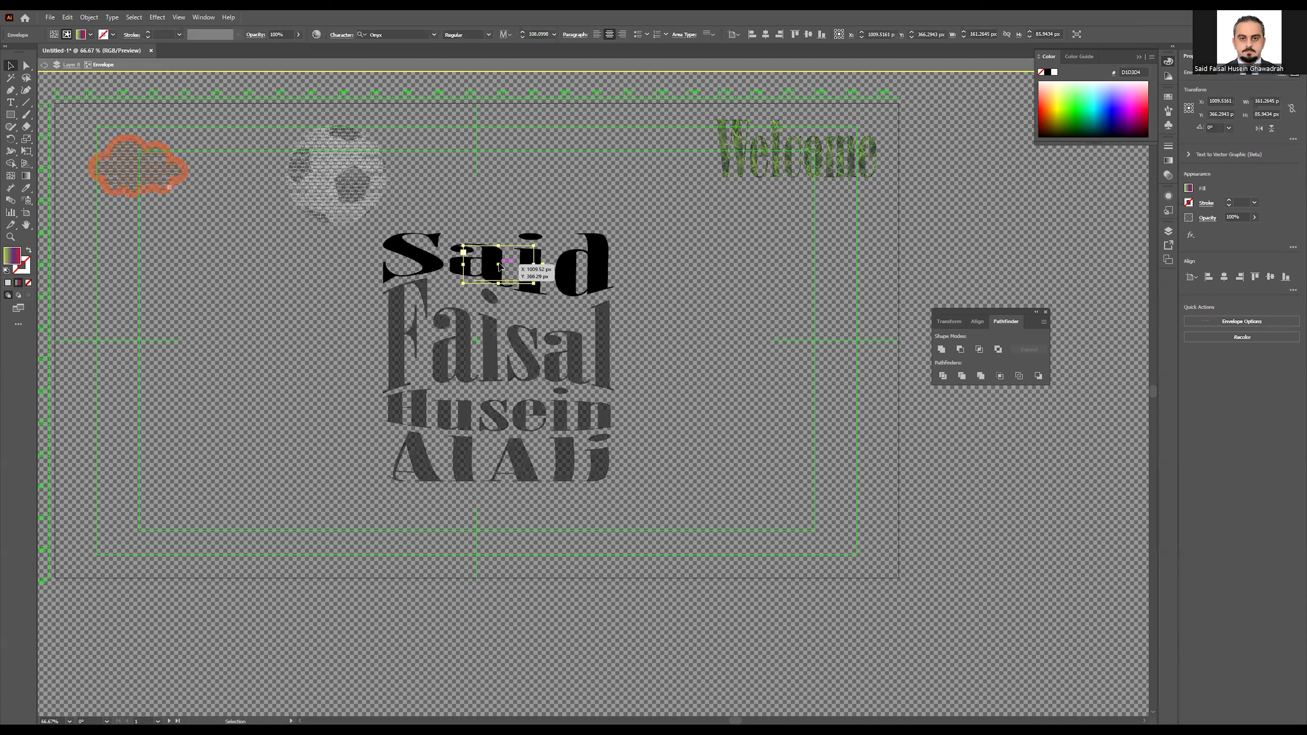
{"action": "left_click", "coordinate": [460, 299]}
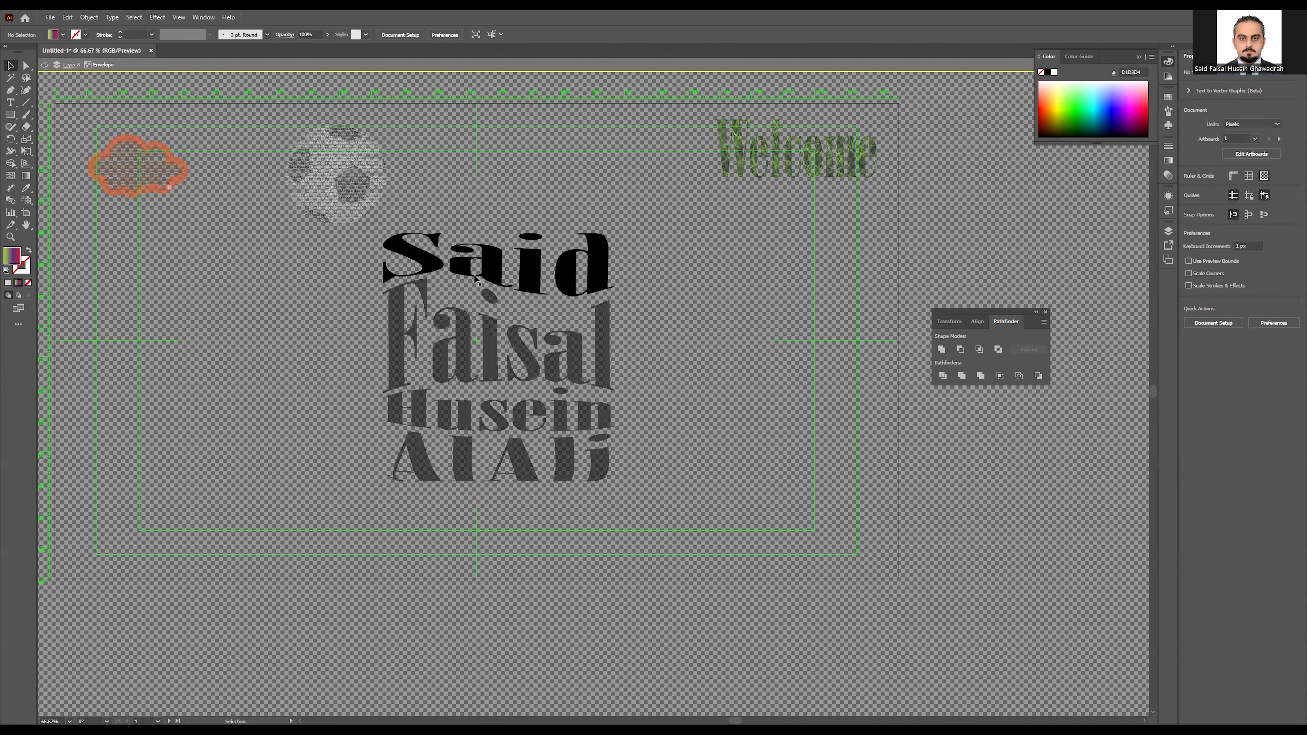
{"action": "left_click", "coordinate": [481, 272]}
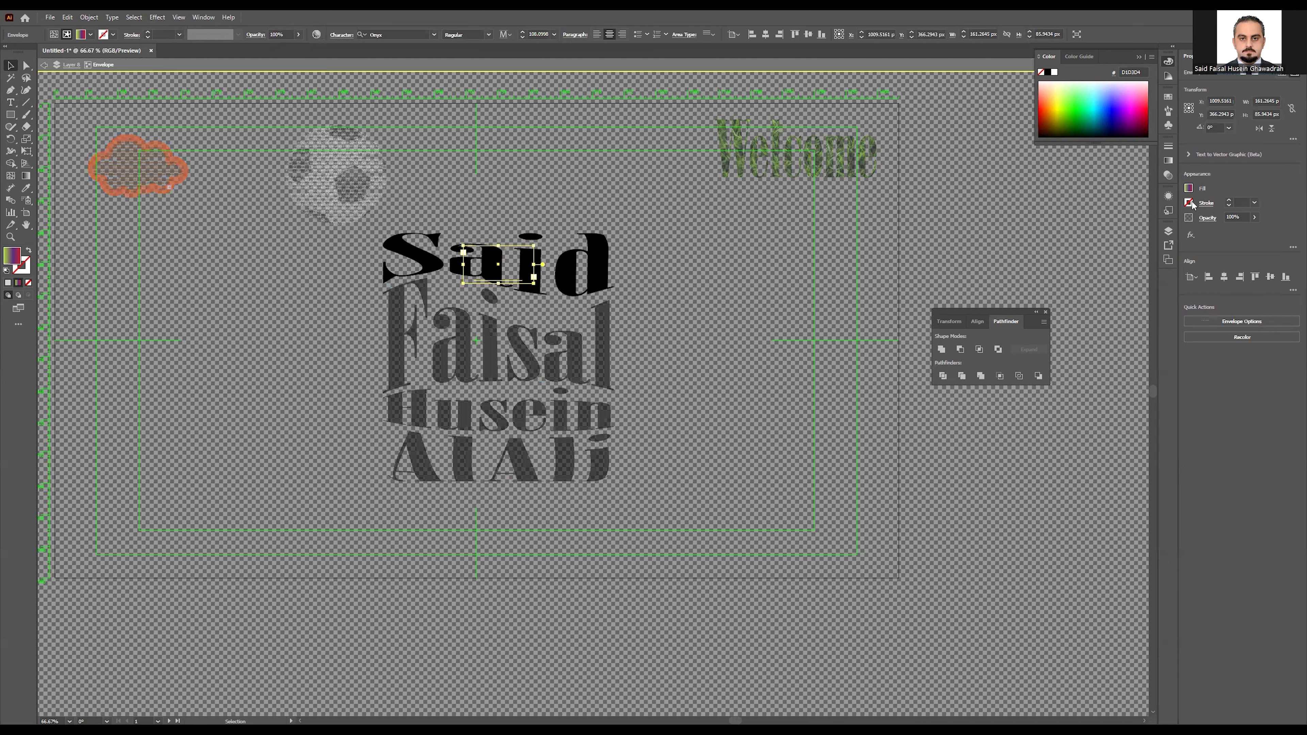
{"action": "left_click", "coordinate": [1174, 235]}
{"action": "left_click", "coordinate": [1175, 239]}
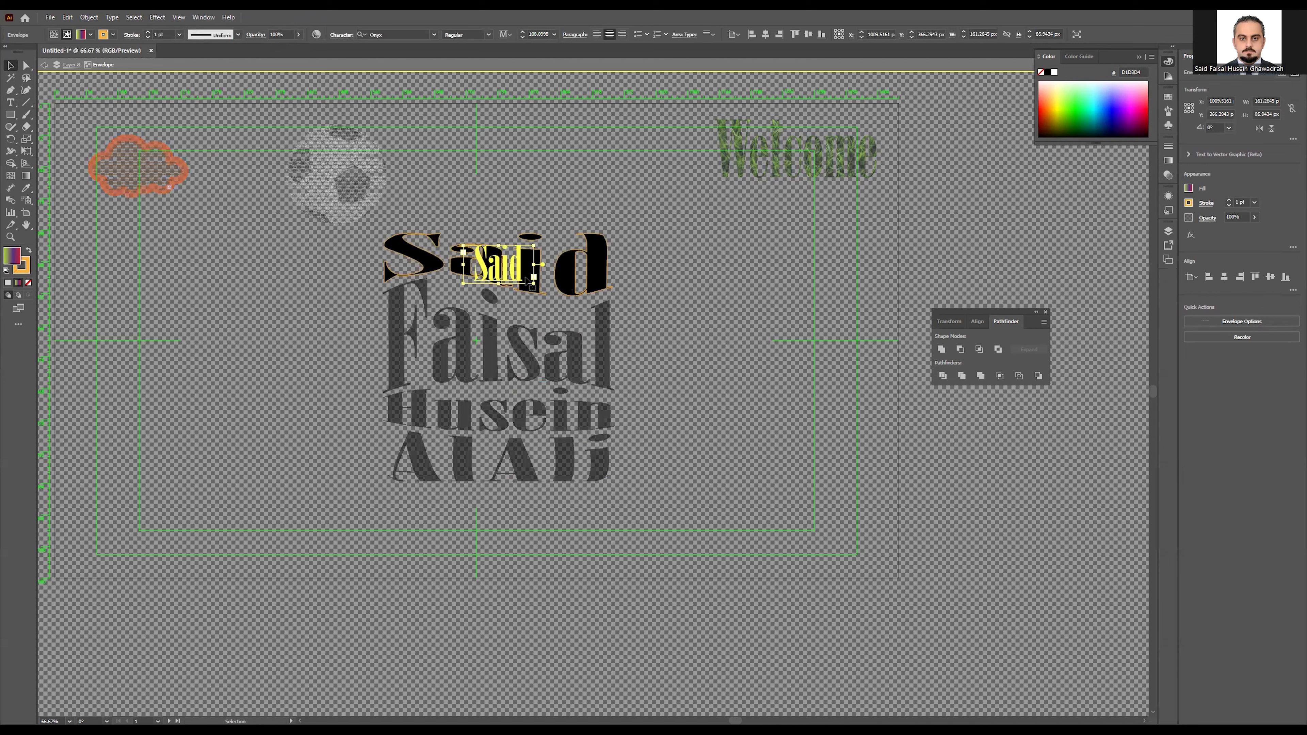
{"action": "left_click", "coordinate": [1188, 188]}
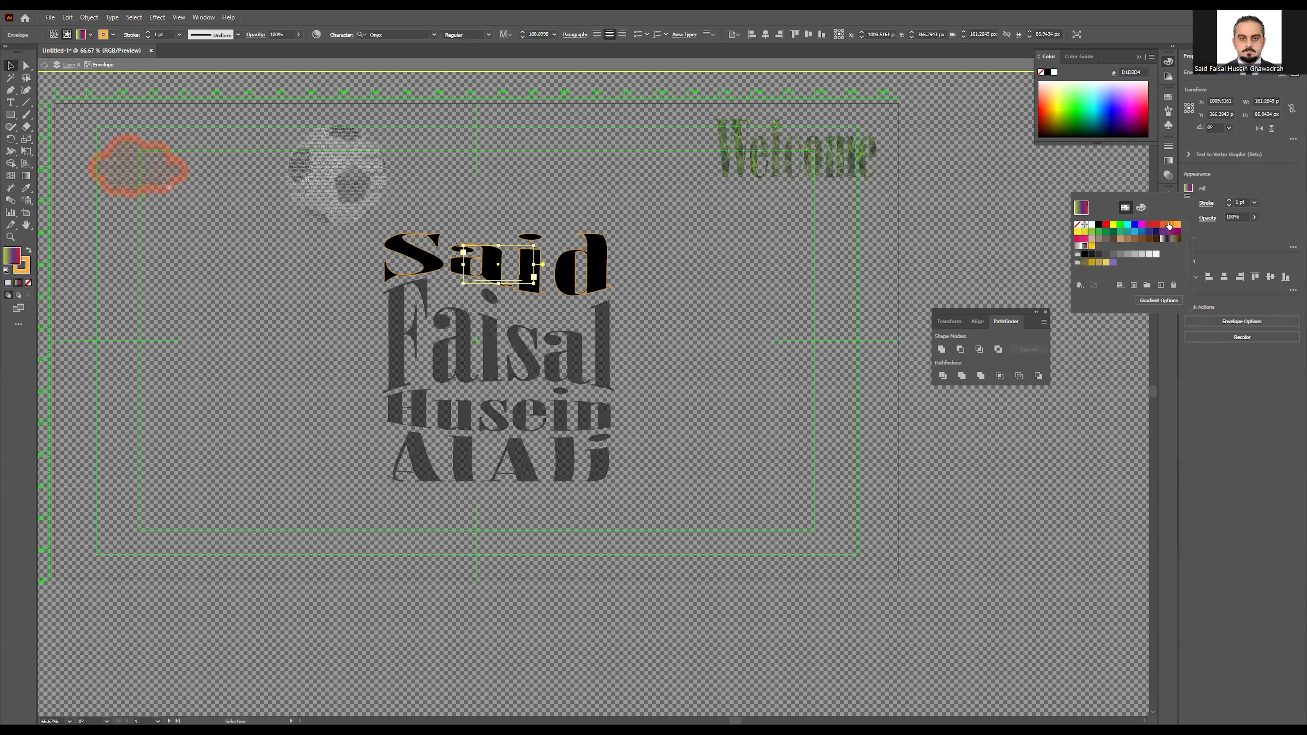
{"action": "left_click", "coordinate": [1170, 225]}
{"action": "left_click", "coordinate": [1162, 225]}
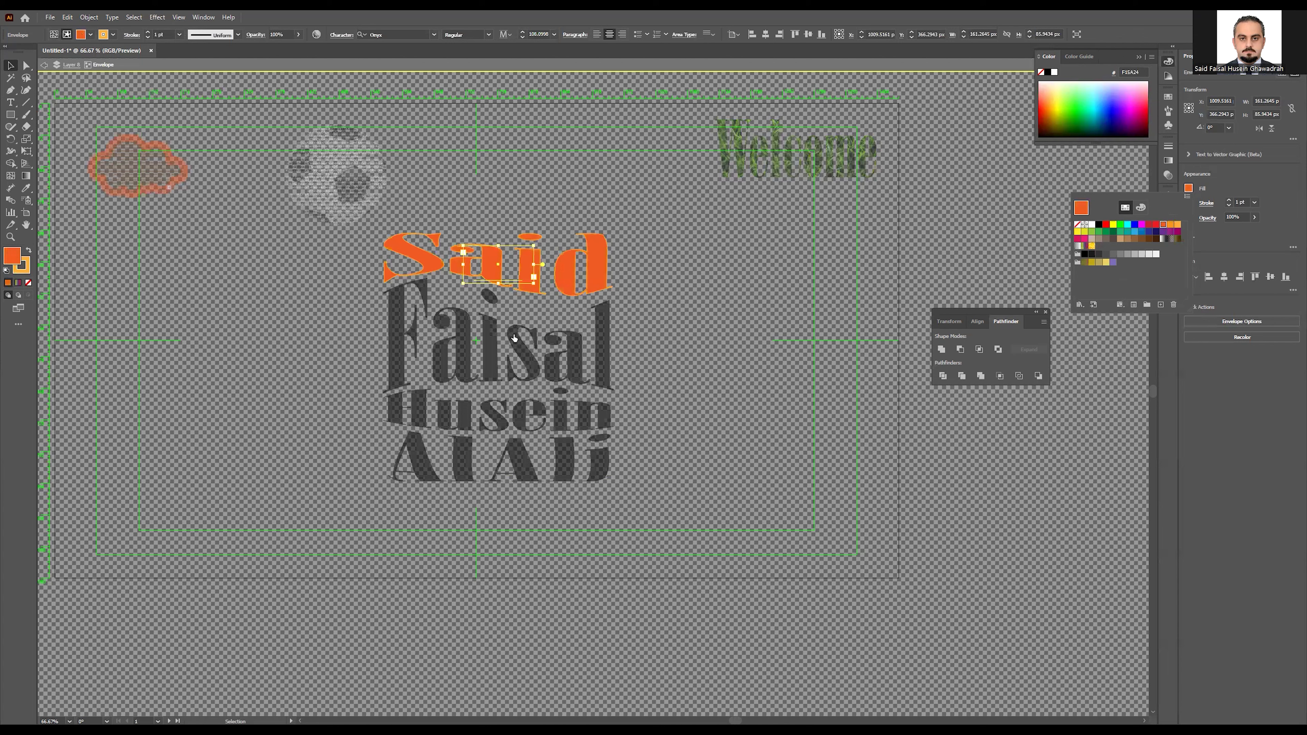
{"action": "left_click", "coordinate": [9, 65]}
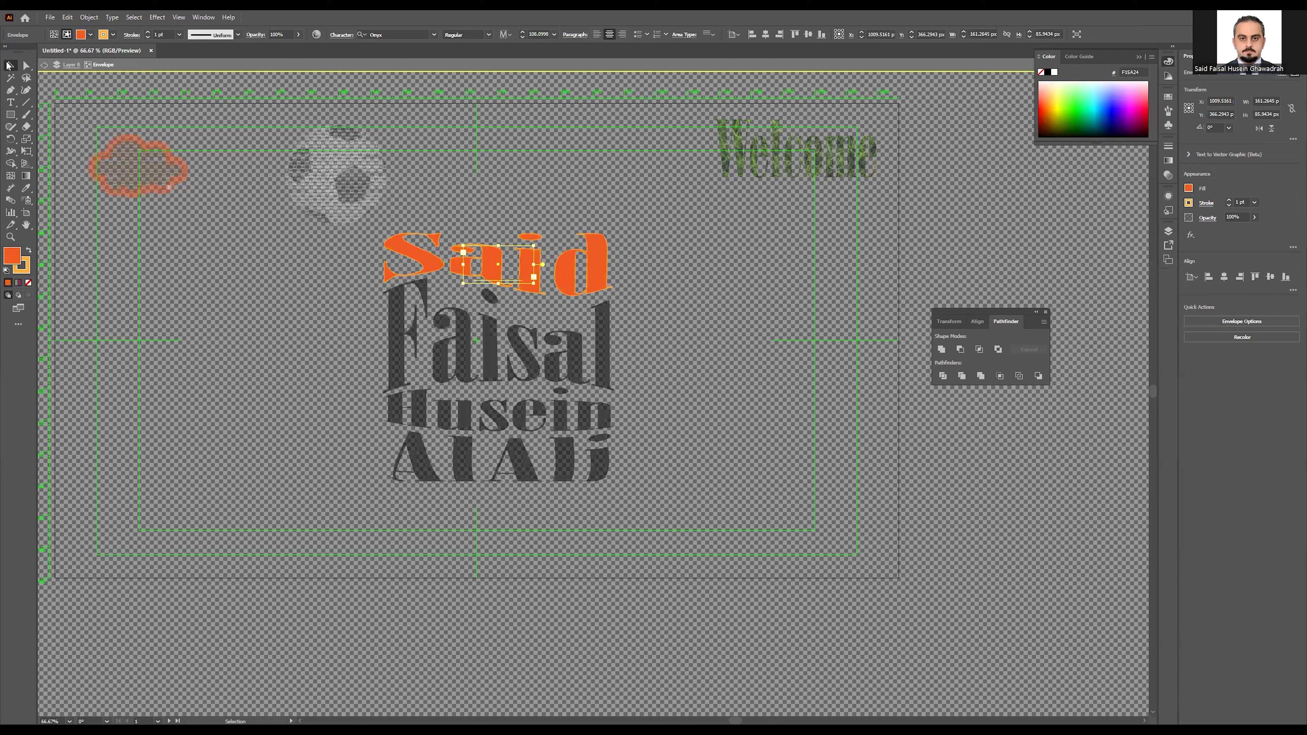
{"action": "left_click", "coordinate": [298, 326]}
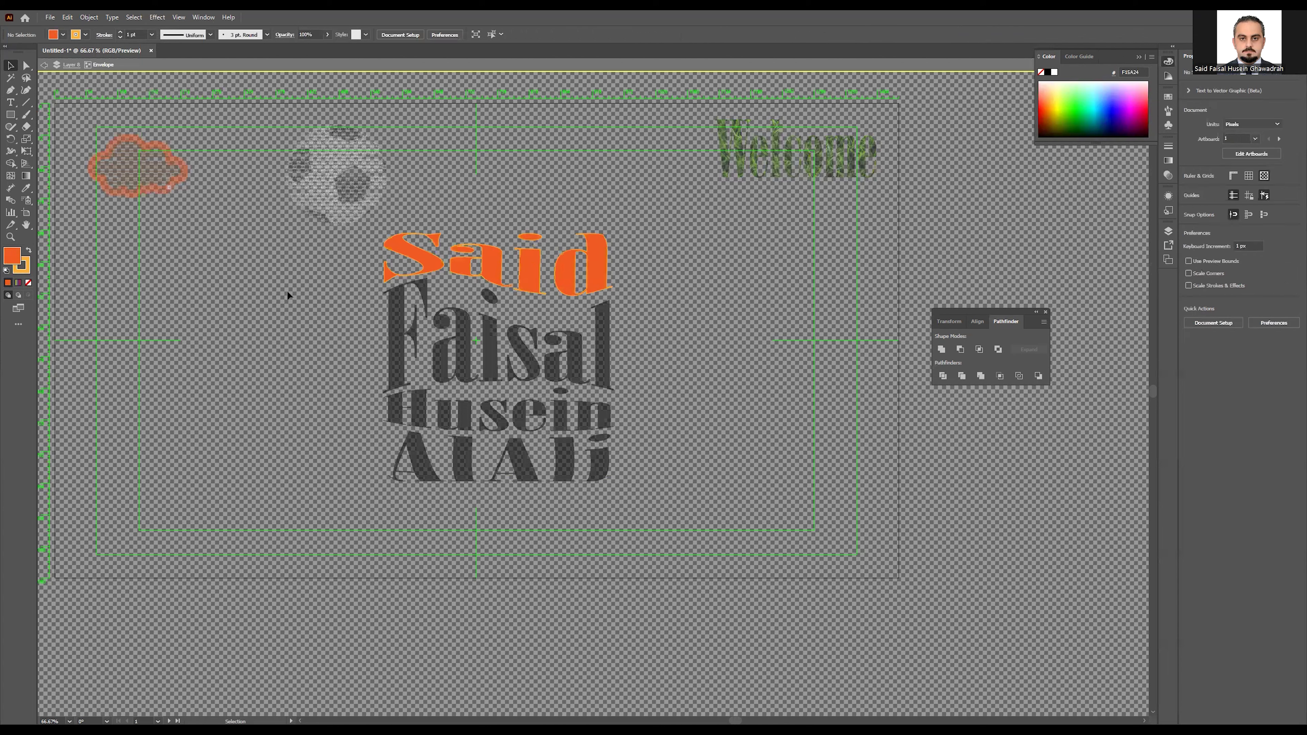
Step: Give the second name line an FBB03B light-orange fill and a 1 pt orange stroke
{"action": "double_click", "coordinate": [302, 351]}
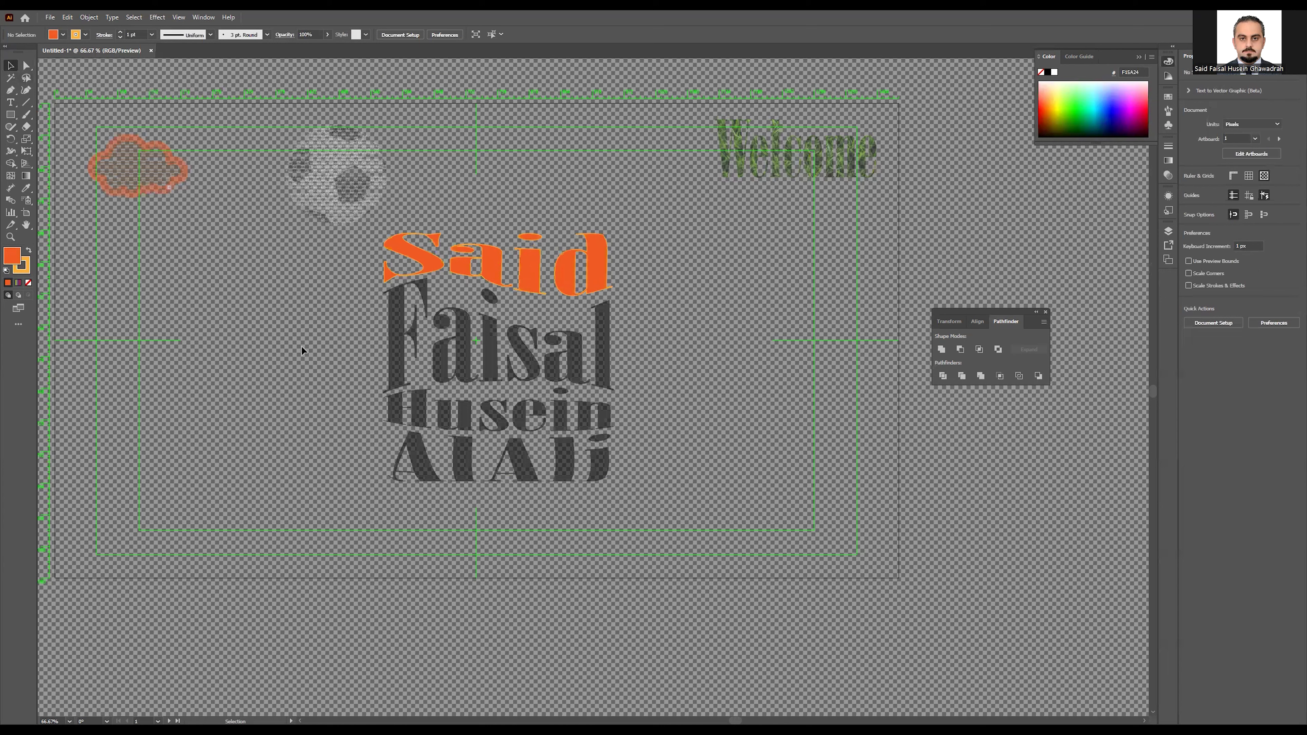
{"action": "double_click", "coordinate": [408, 336]}
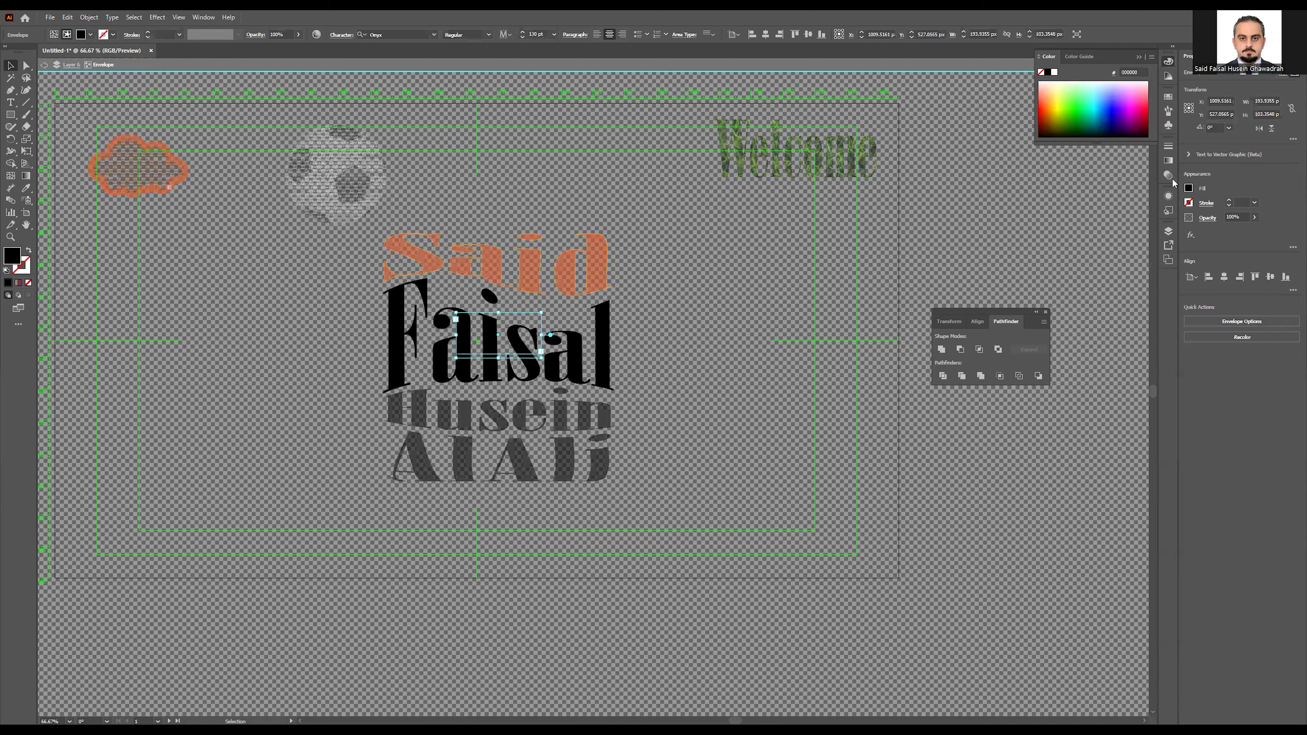
{"action": "left_click", "coordinate": [1188, 188]}
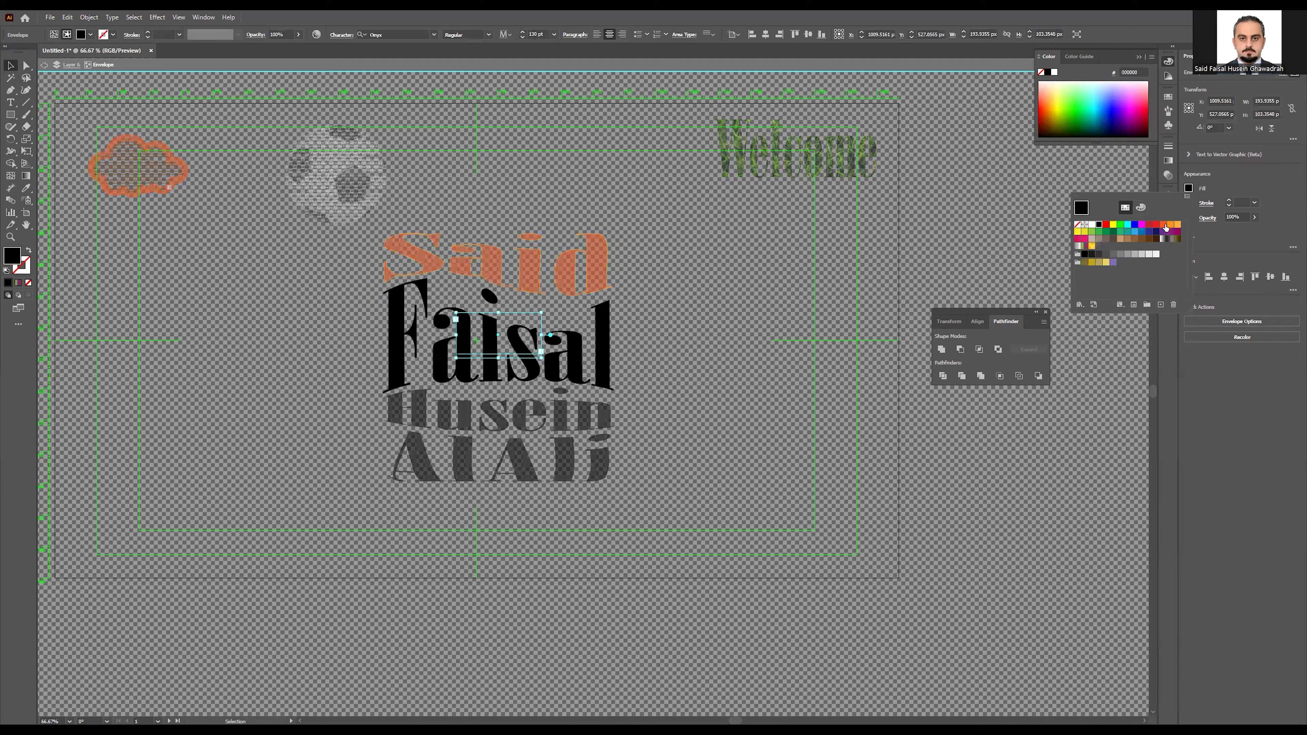
{"action": "left_click", "coordinate": [1156, 225]}
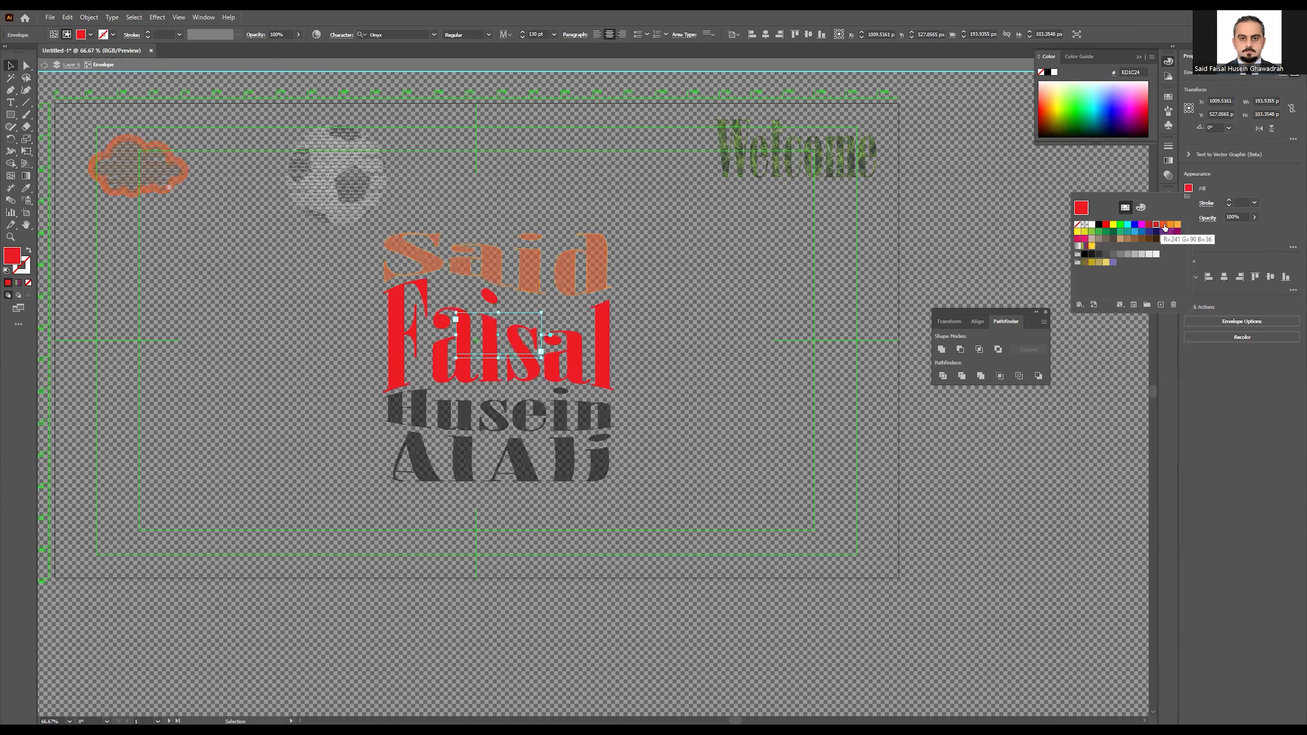
{"action": "left_click", "coordinate": [1163, 225]}
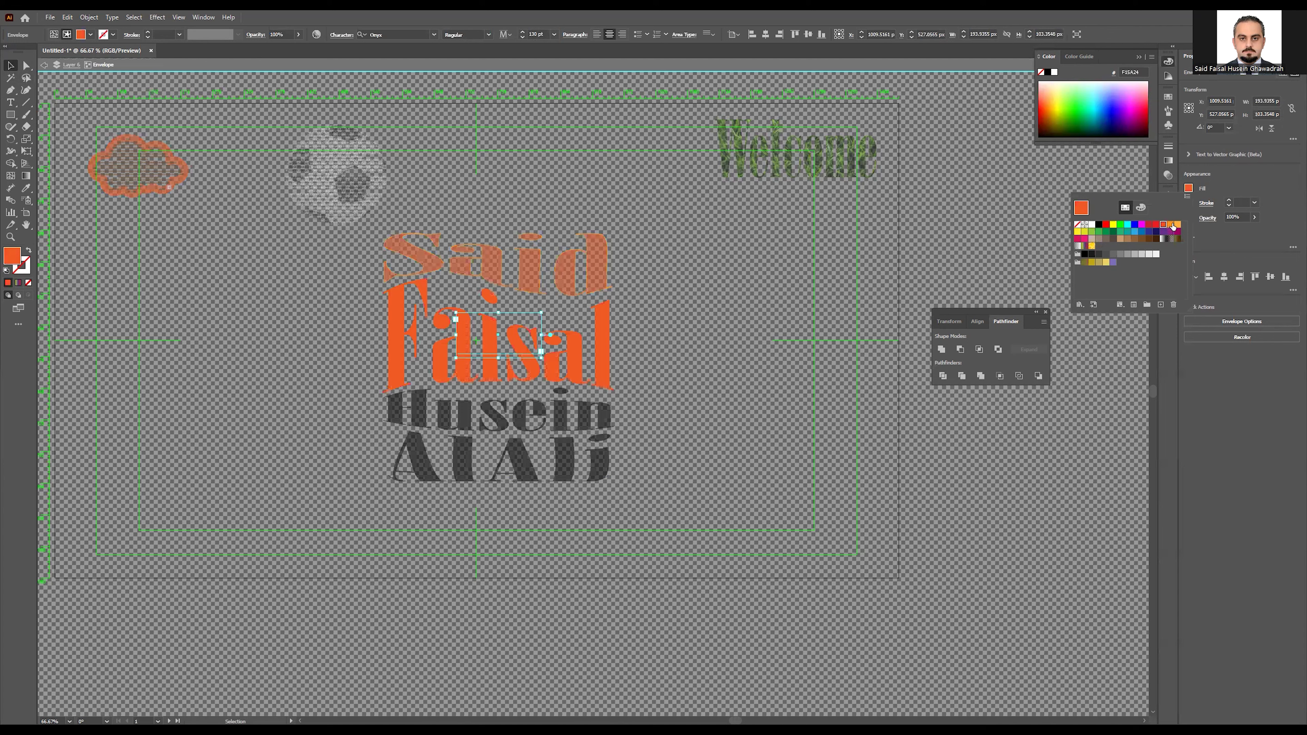
{"action": "left_click", "coordinate": [1177, 225]}
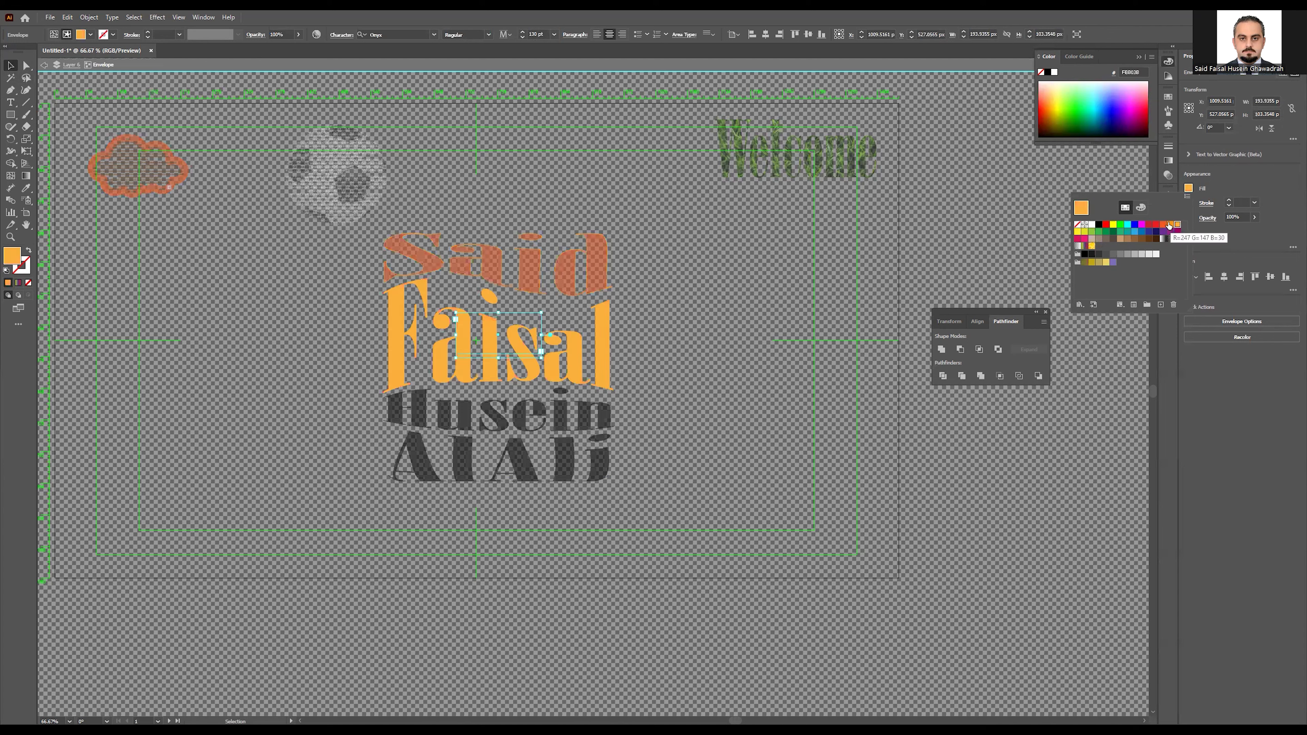
{"action": "left_click", "coordinate": [1170, 225]}
{"action": "left_click", "coordinate": [1177, 225]}
{"action": "left_click", "coordinate": [1226, 176]}
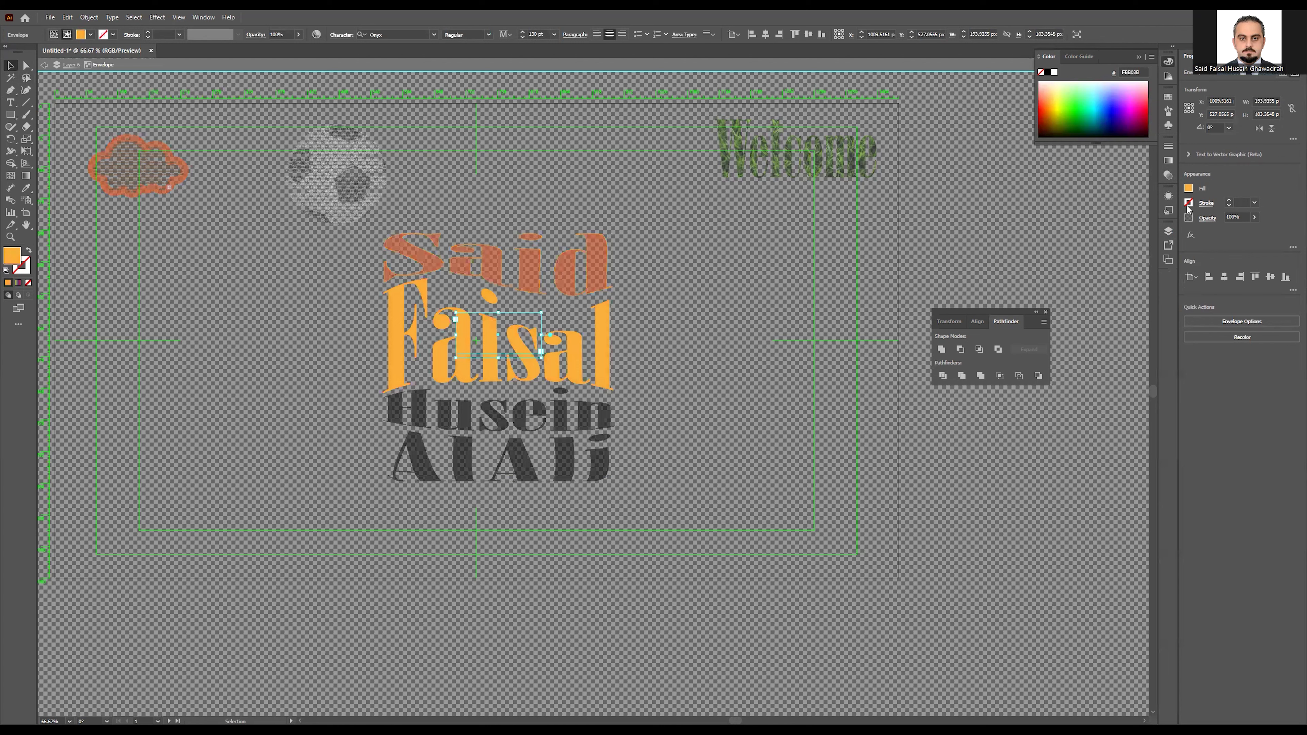
{"action": "left_click", "coordinate": [1189, 202]}
{"action": "left_click", "coordinate": [1163, 240]}
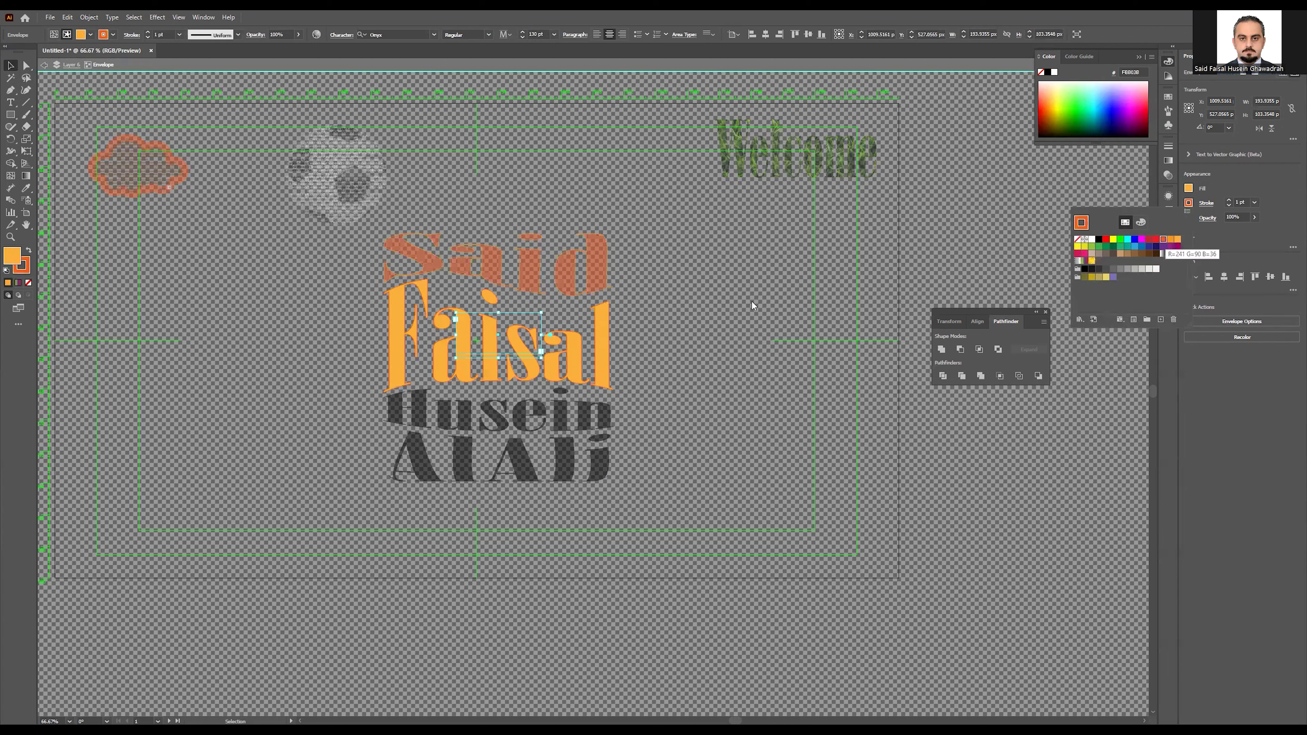
{"action": "left_click", "coordinate": [294, 249]}
{"action": "double_click", "coordinate": [225, 322]}
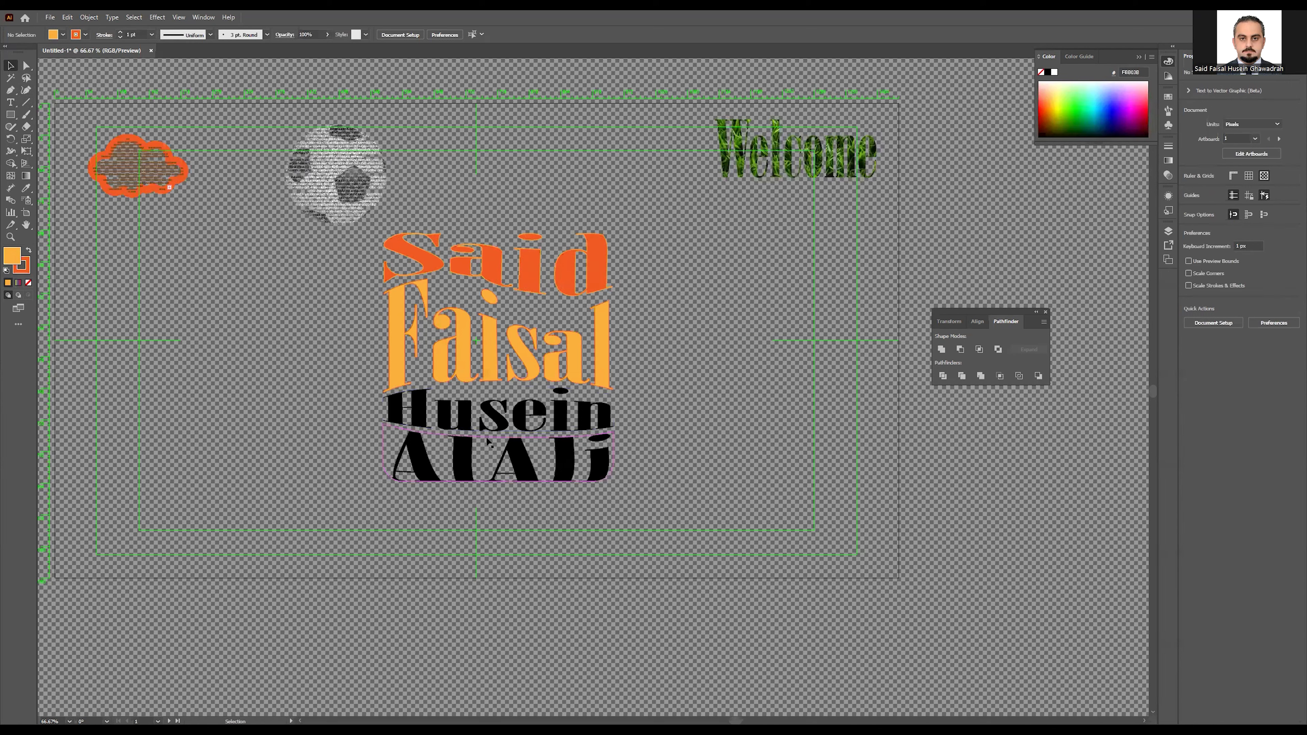
Step: Inside the third line's envelope, fill the text F15A24 orange and add an outline
{"action": "left_click", "coordinate": [471, 427]}
{"action": "double_click", "coordinate": [469, 427]}
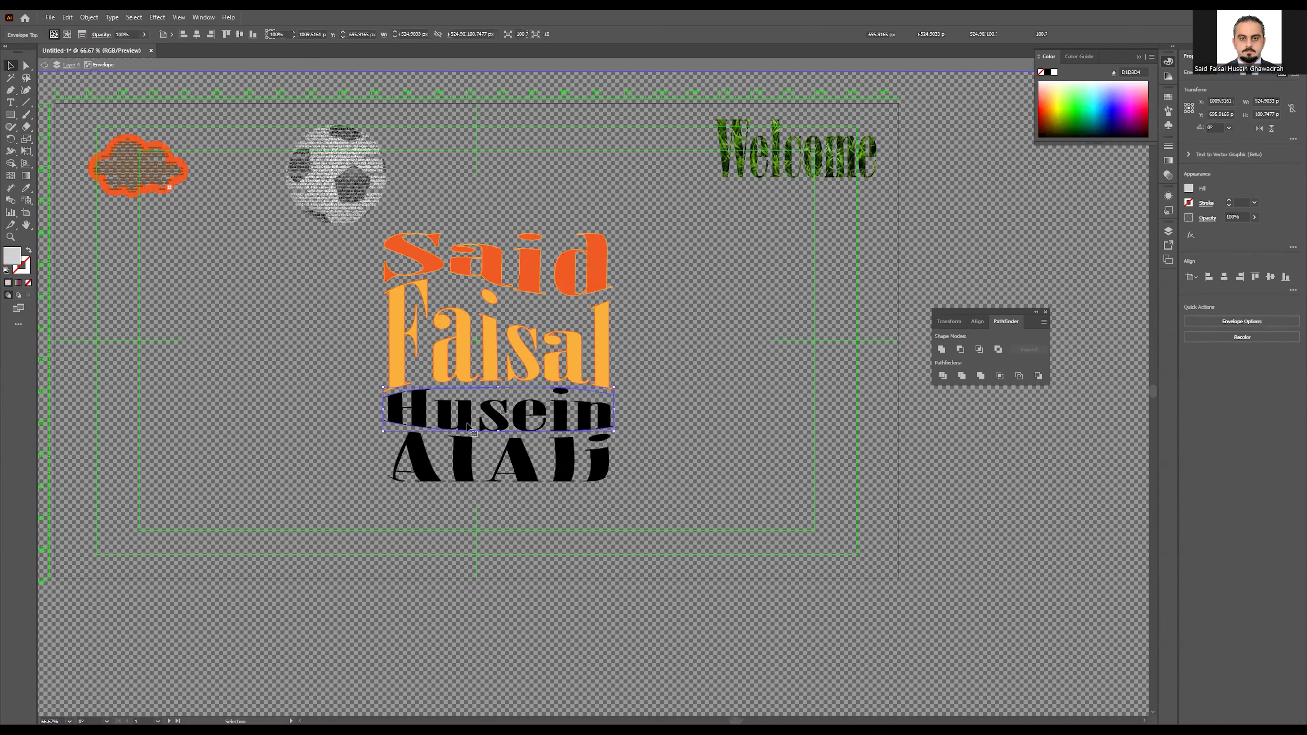
{"action": "double_click", "coordinate": [468, 426]}
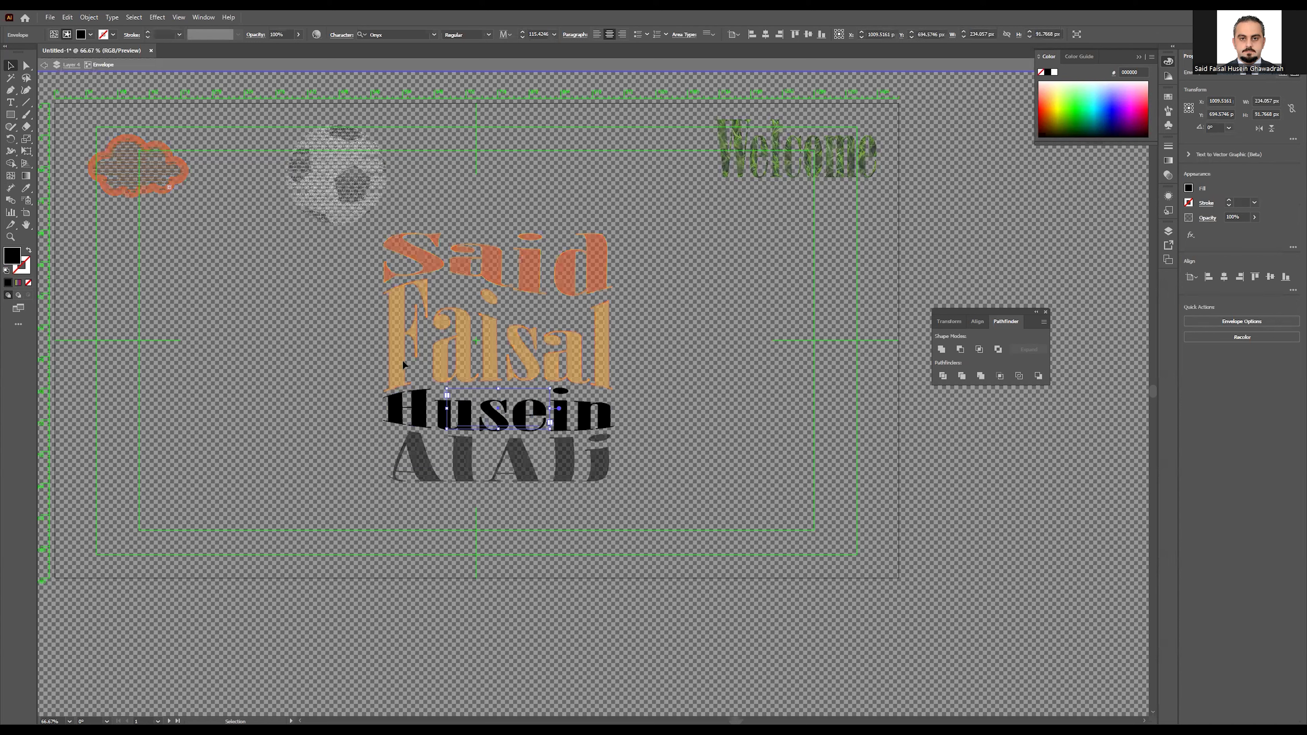
{"action": "double_click", "coordinate": [492, 420]}
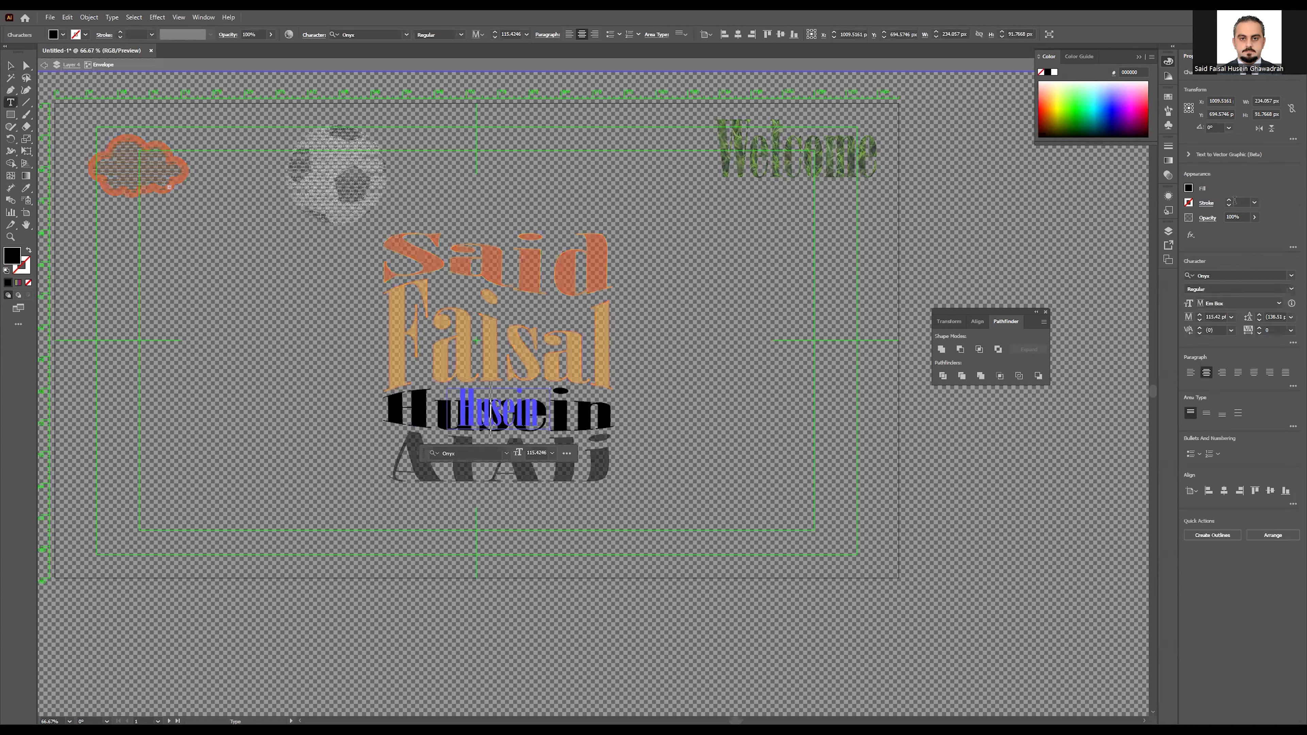
{"action": "left_click", "coordinate": [1188, 189]}
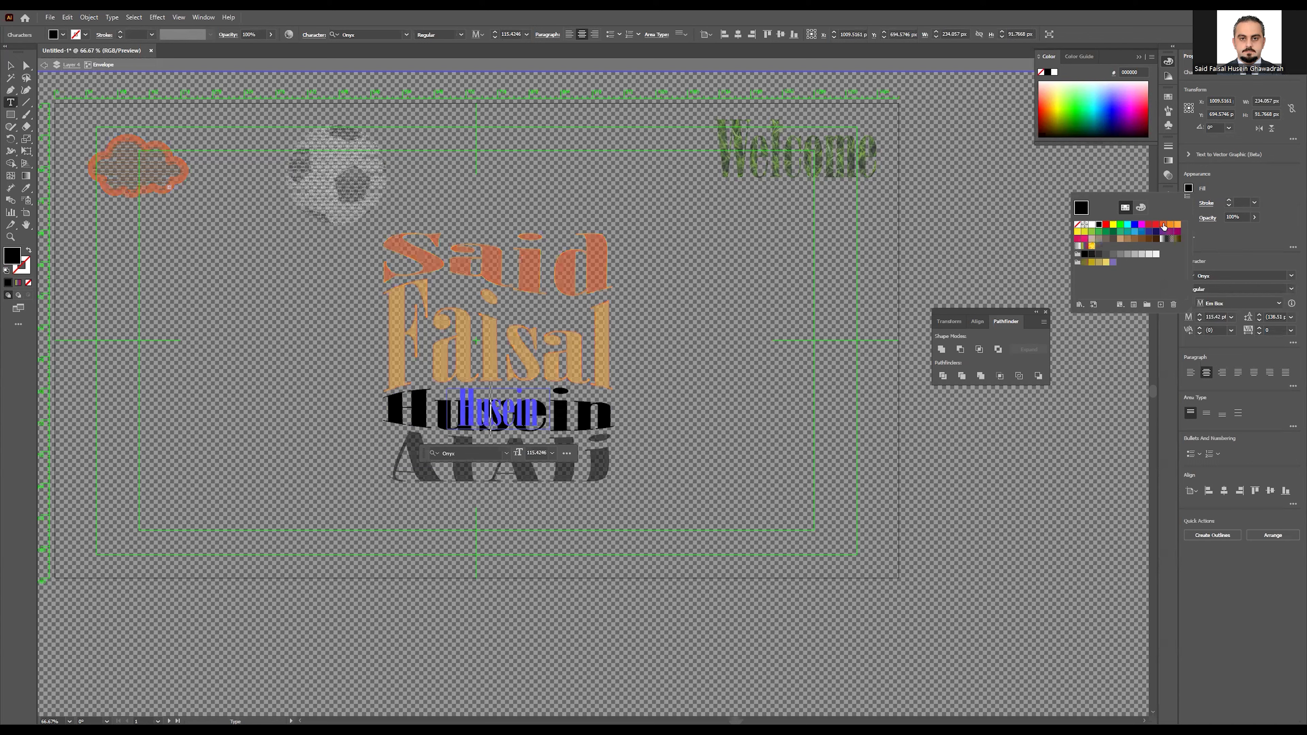
{"action": "left_click", "coordinate": [1164, 226]}
{"action": "left_click", "coordinate": [1271, 184]}
{"action": "left_click", "coordinate": [1188, 202]}
{"action": "left_click", "coordinate": [1177, 237]}
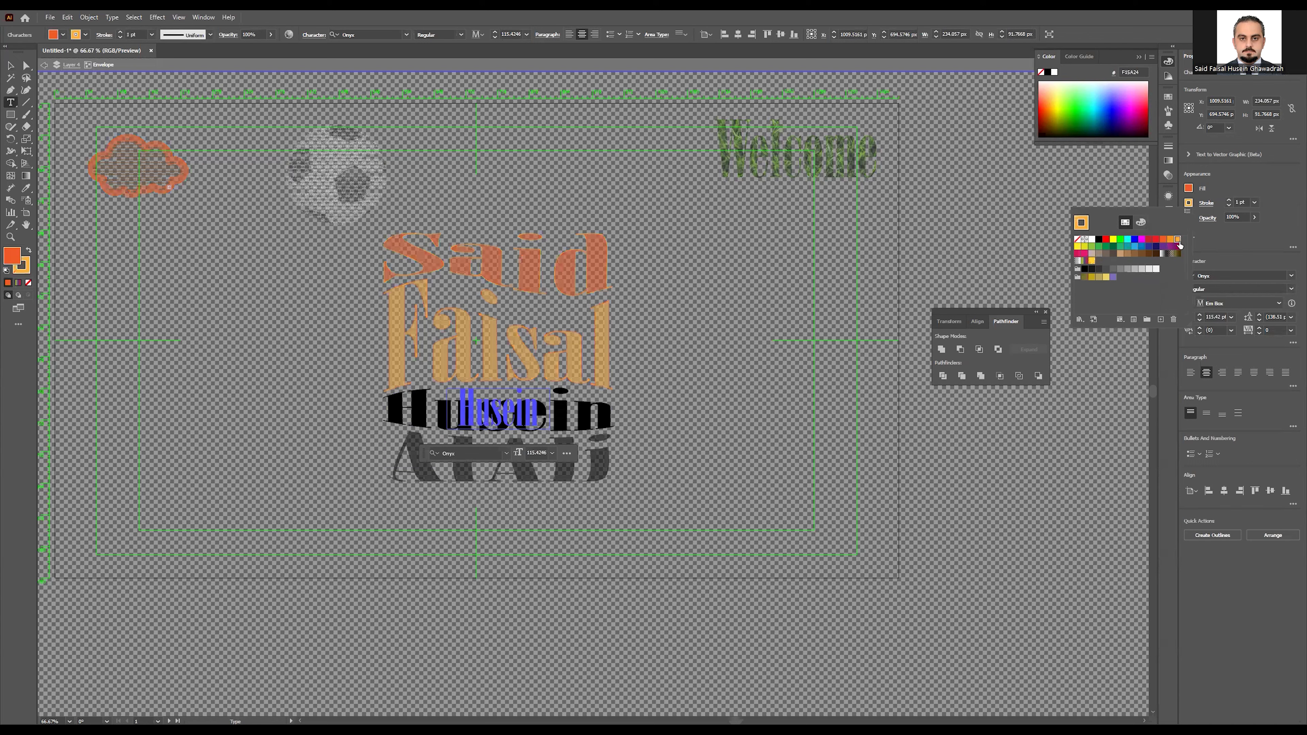
{"action": "left_click", "coordinate": [748, 314]}
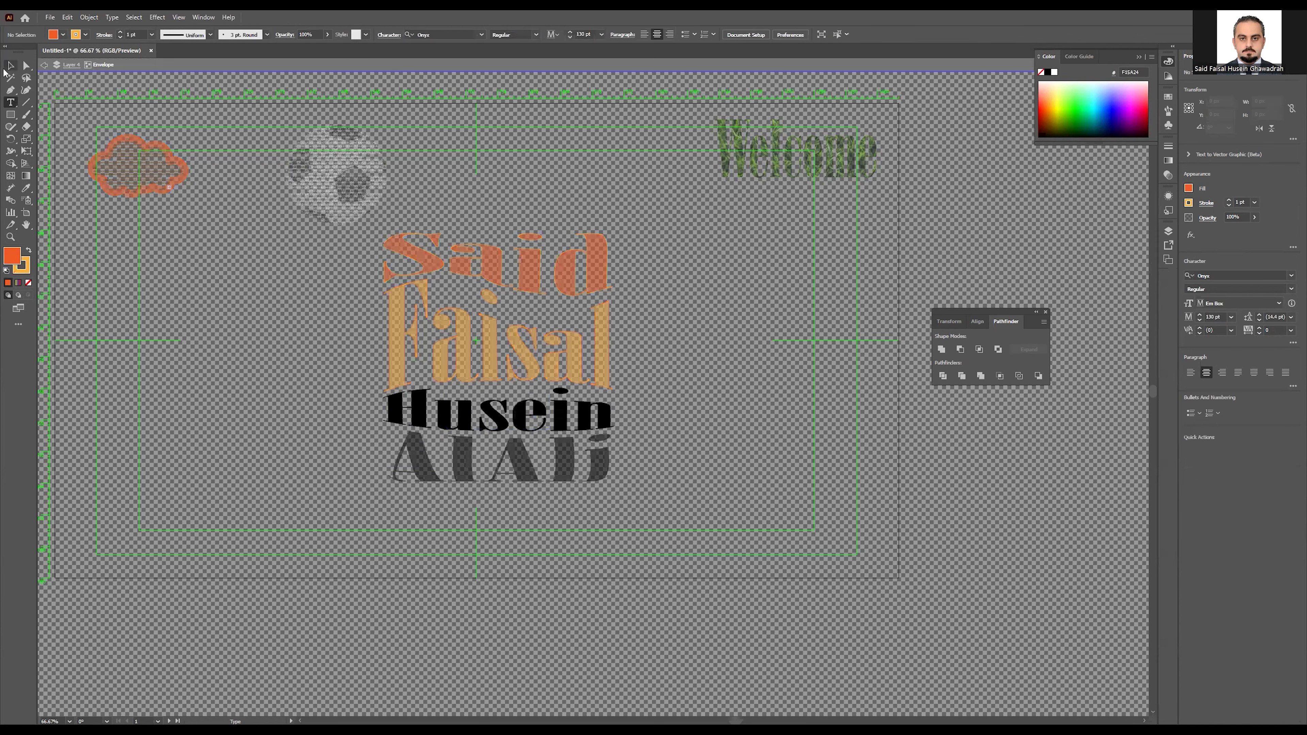
{"action": "left_click", "coordinate": [10, 65]}
Step: Reapply the F15A24 fill with a 1 pt yellow-orange stroke to the third line's envelope contents
{"action": "double_click", "coordinate": [248, 319]}
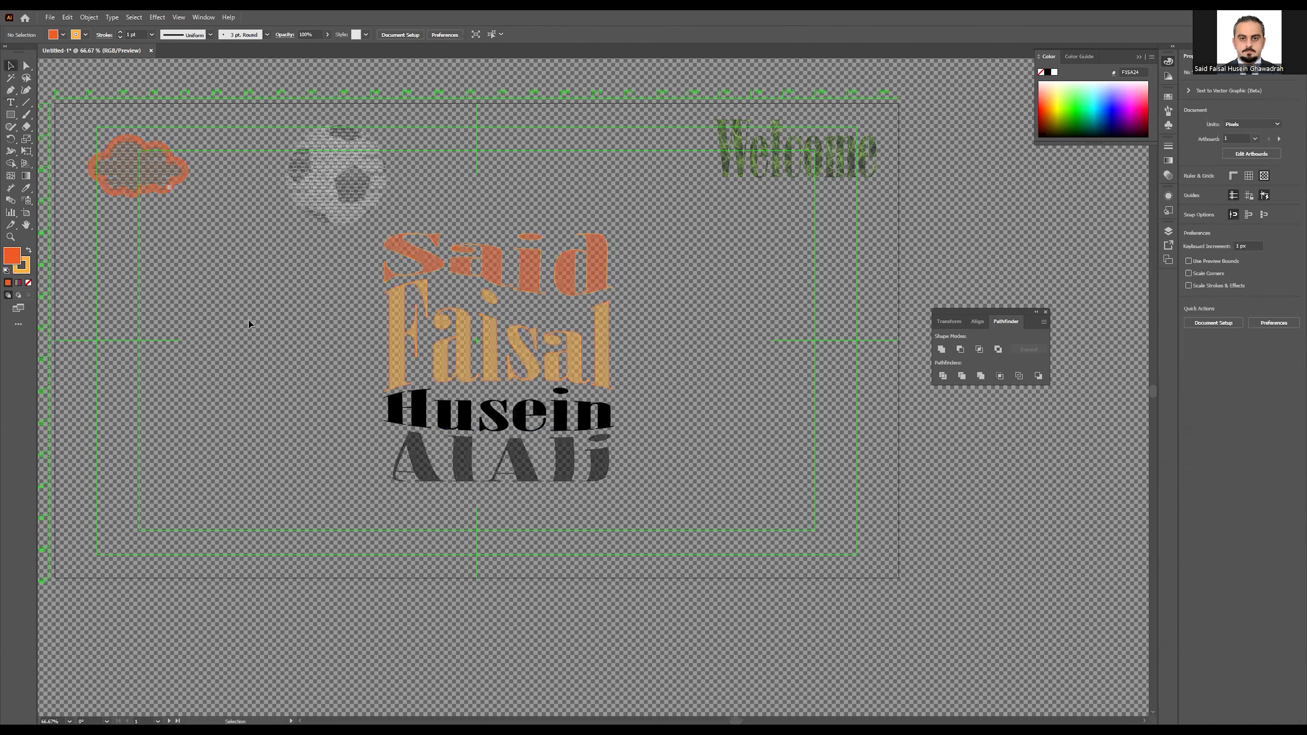
{"action": "double_click", "coordinate": [496, 423]}
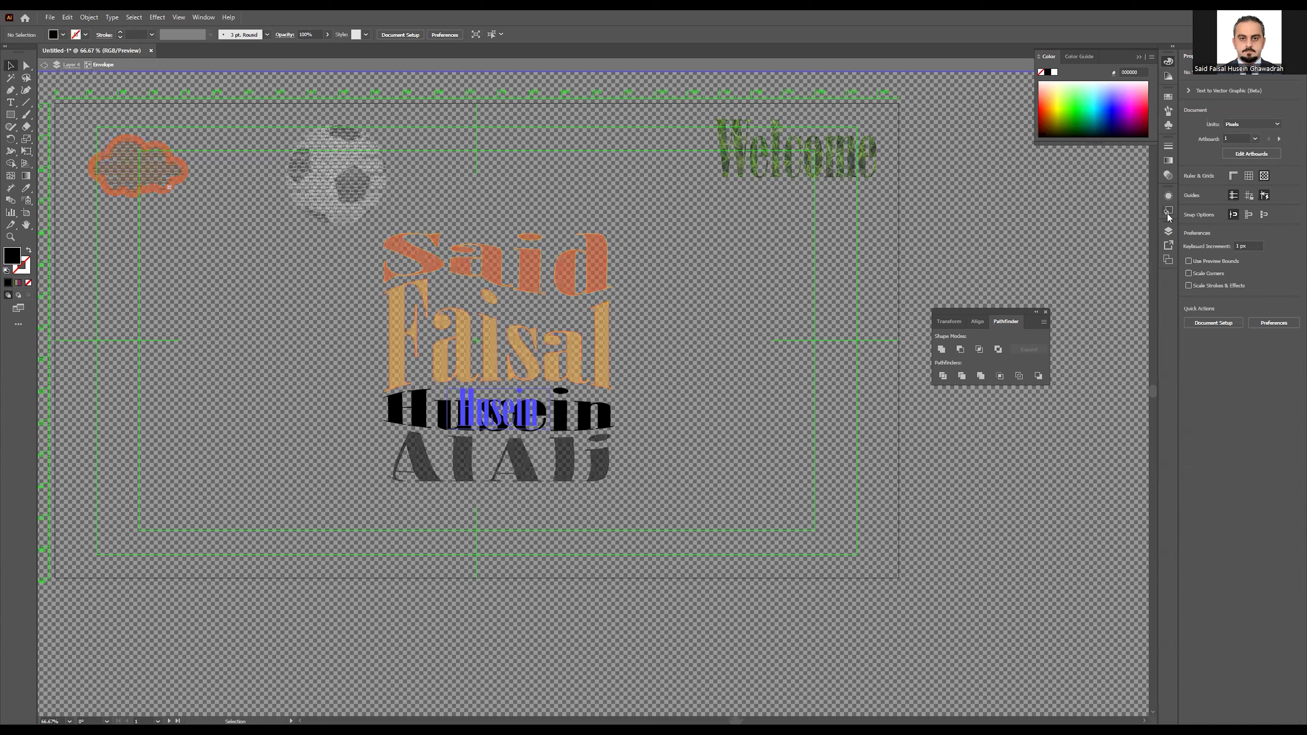
{"action": "left_click", "coordinate": [503, 409]}
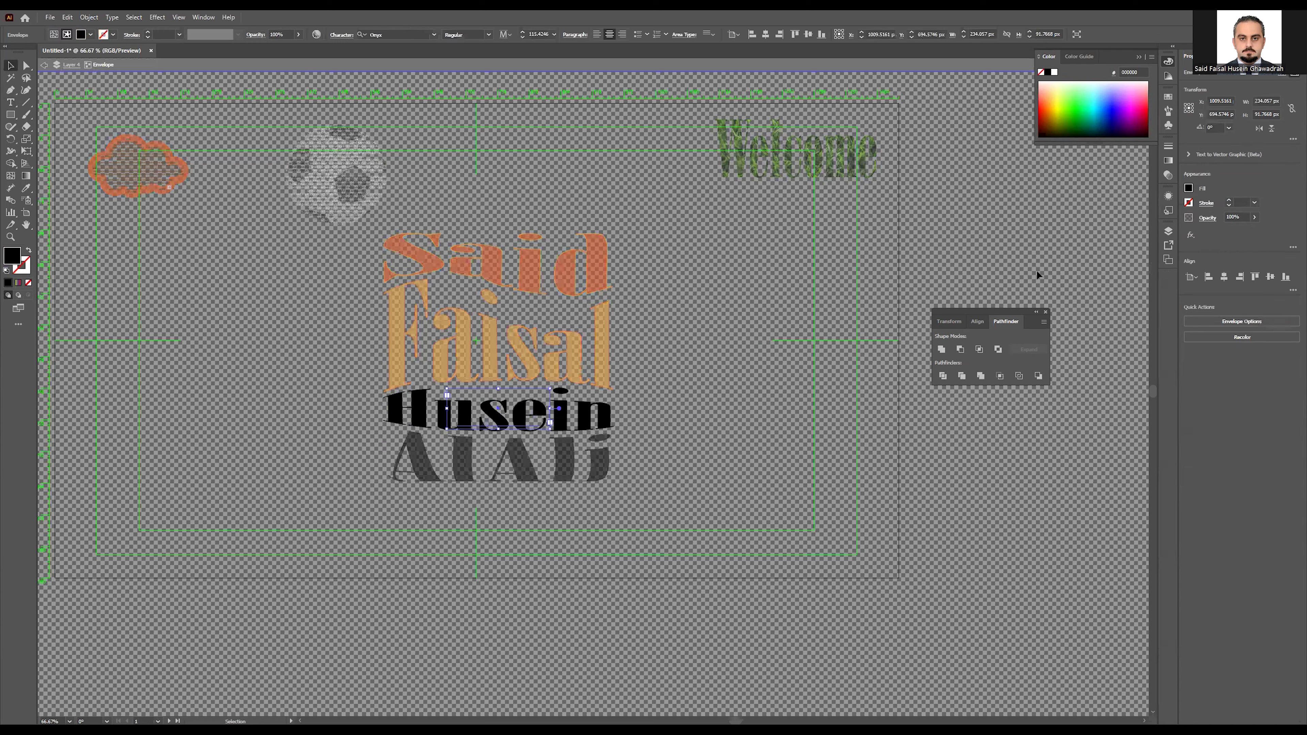
{"action": "left_click", "coordinate": [1189, 188]}
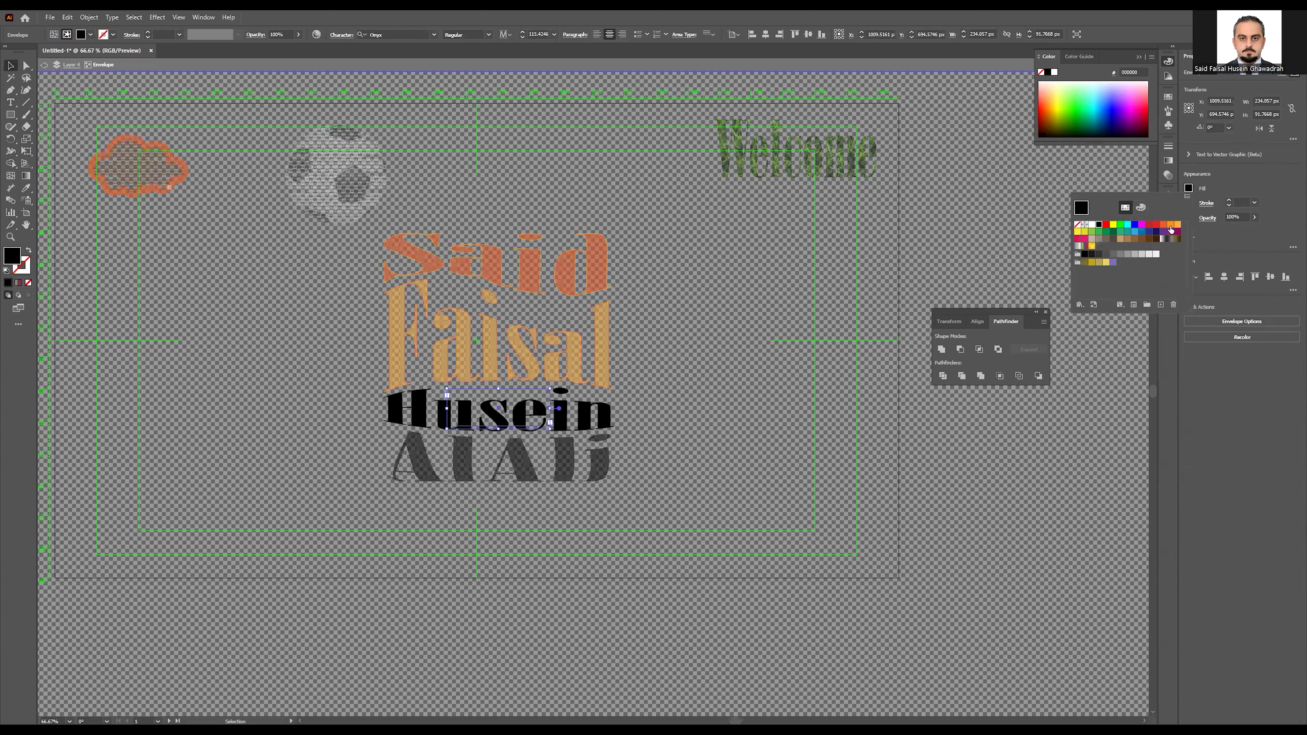
{"action": "left_click", "coordinate": [1164, 227]}
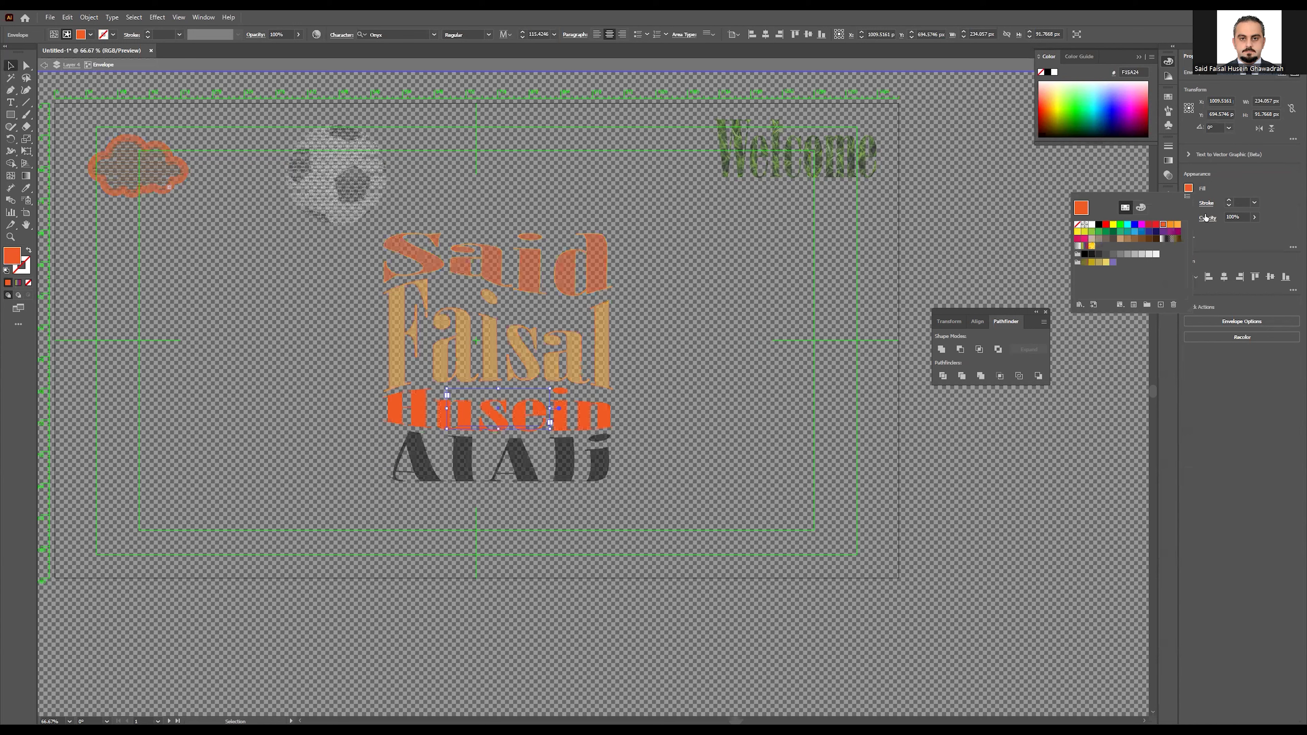
{"action": "left_click", "coordinate": [1224, 180]}
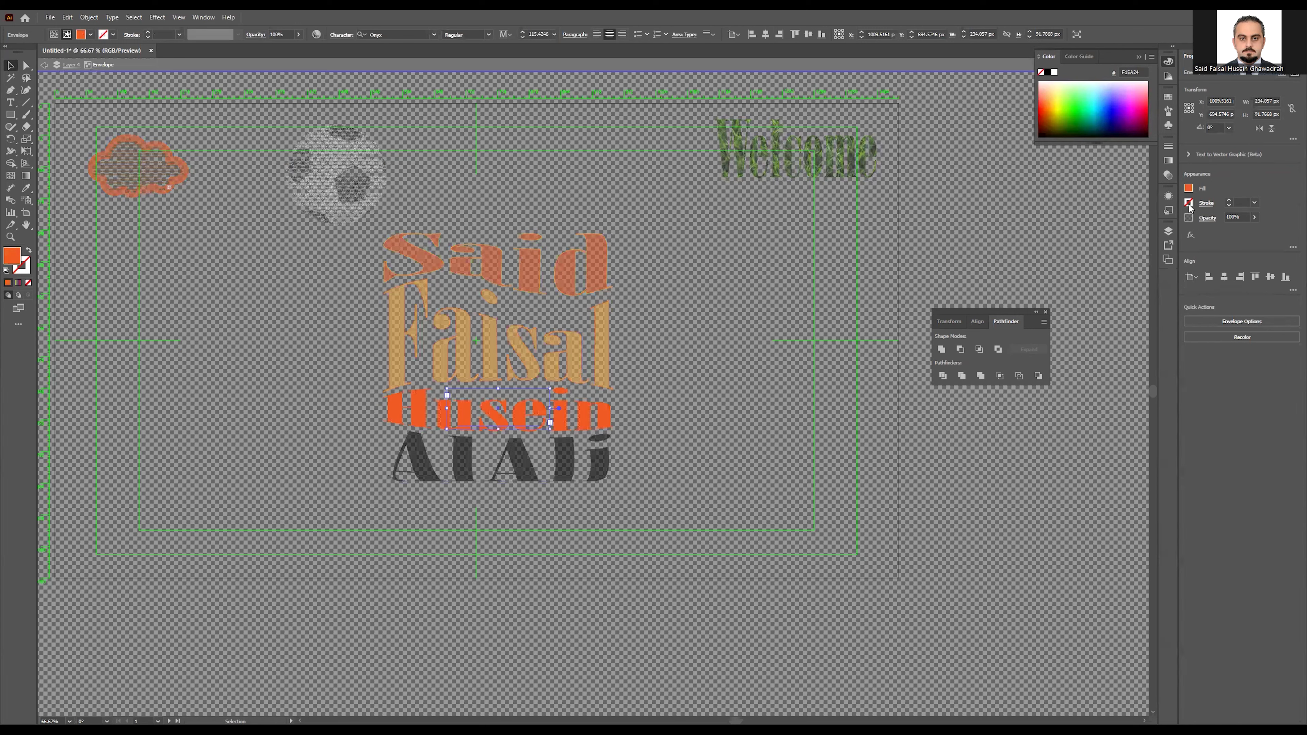
{"action": "left_click", "coordinate": [1189, 203]}
{"action": "left_click", "coordinate": [1177, 239]}
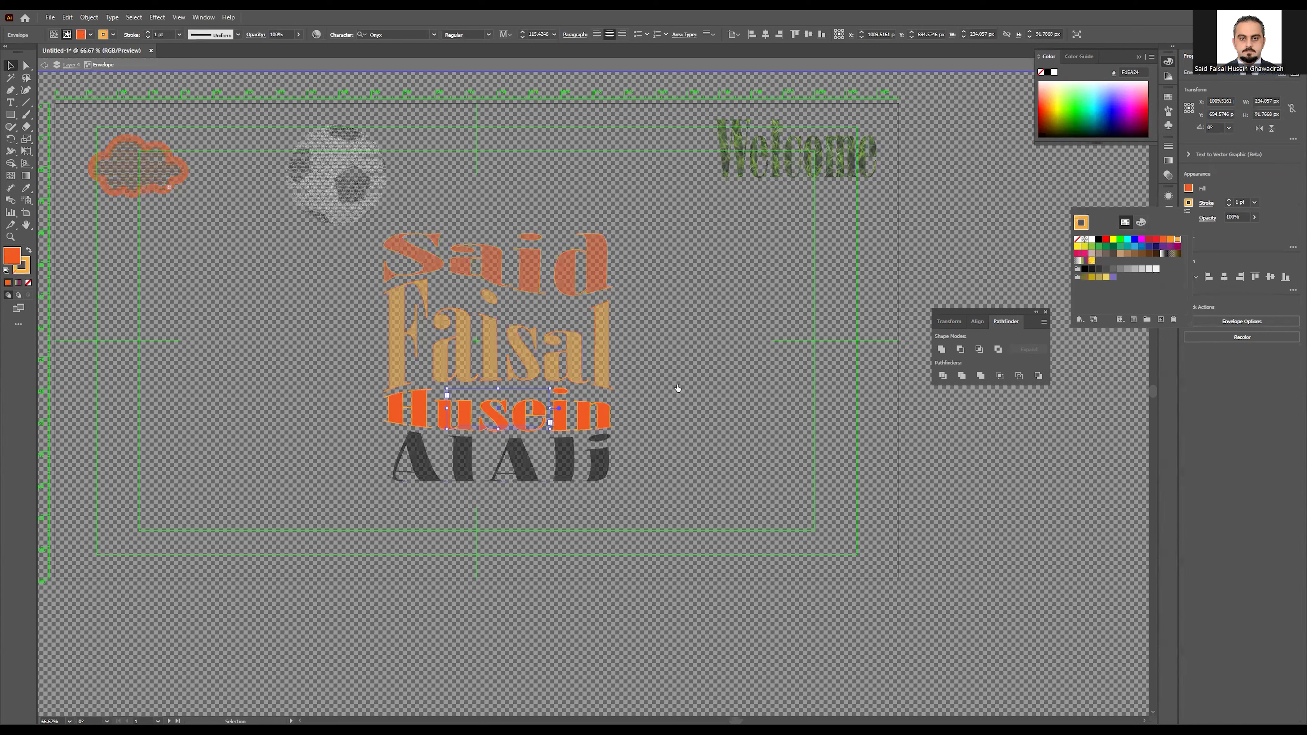
{"action": "double_click", "coordinate": [670, 385]}
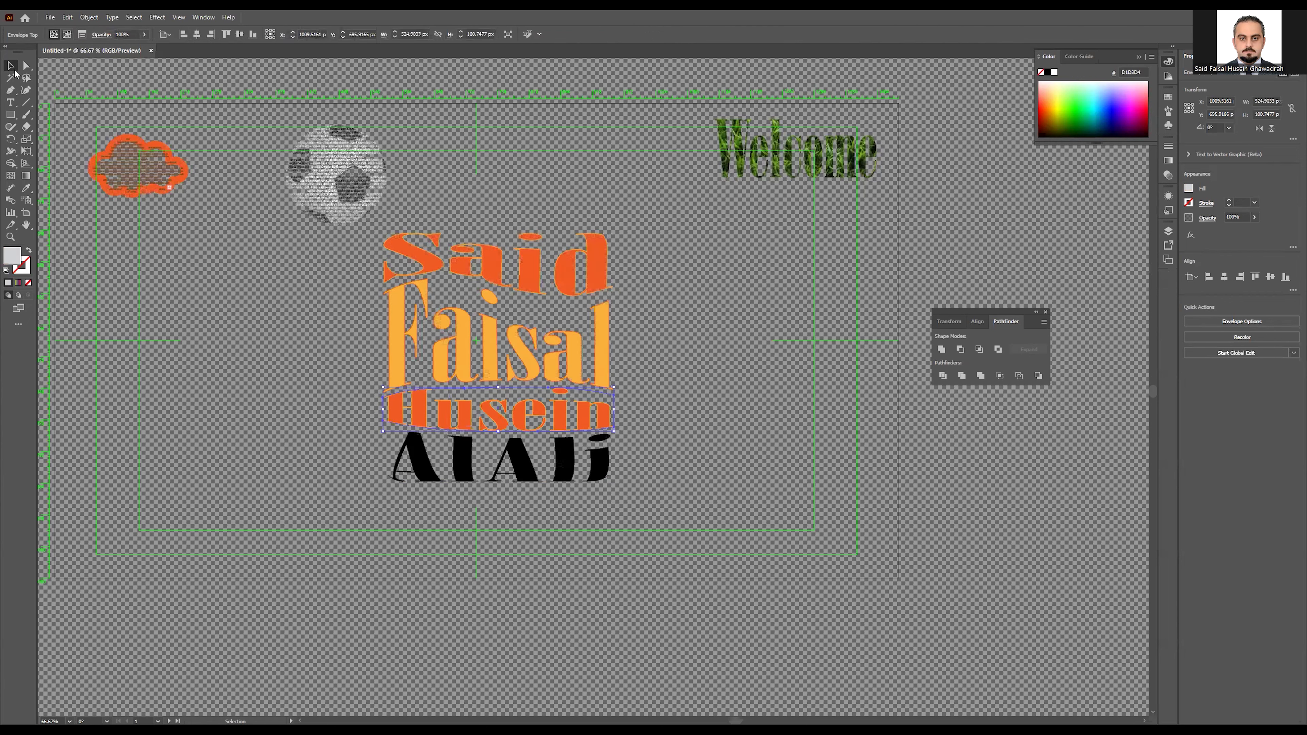
Step: Give the bottom name line an FBB03B light-orange fill and a 1 pt orange stroke
{"action": "left_click", "coordinate": [344, 467]}
{"action": "left_click", "coordinate": [422, 473]}
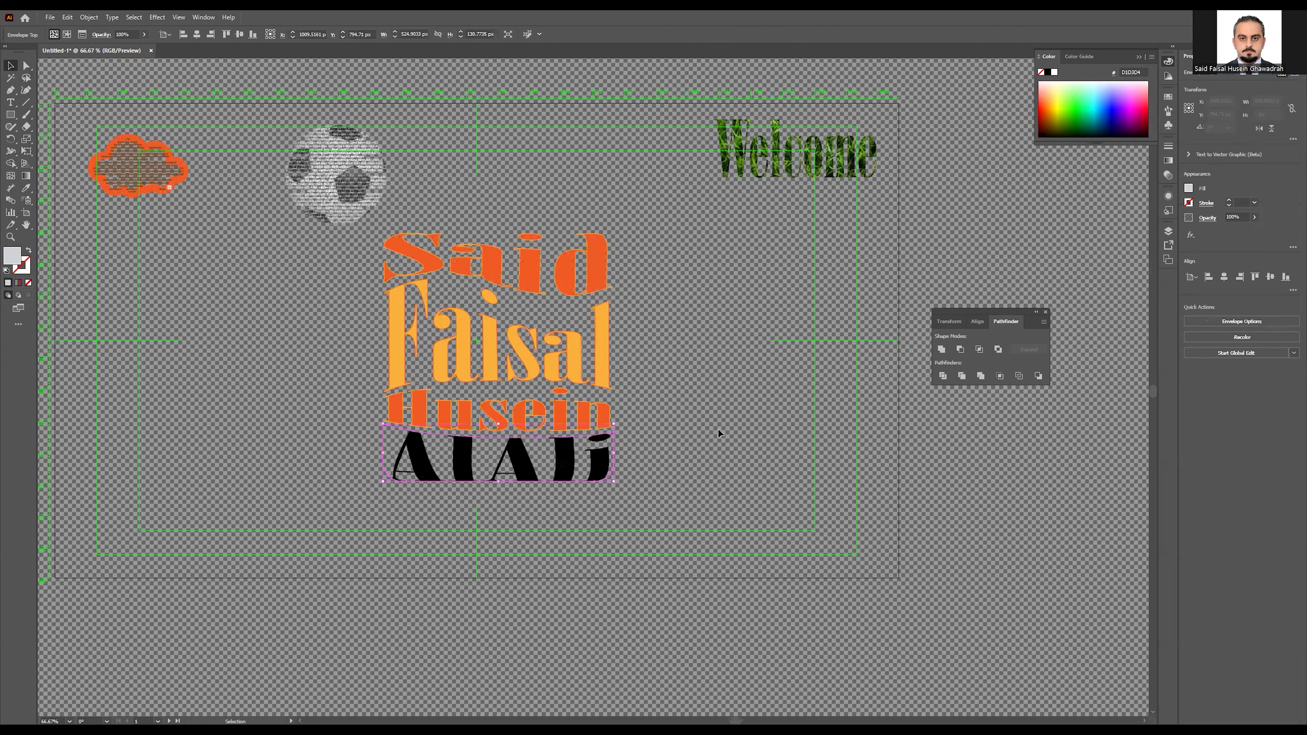
{"action": "double_click", "coordinate": [523, 467]}
{"action": "left_click", "coordinate": [523, 467]}
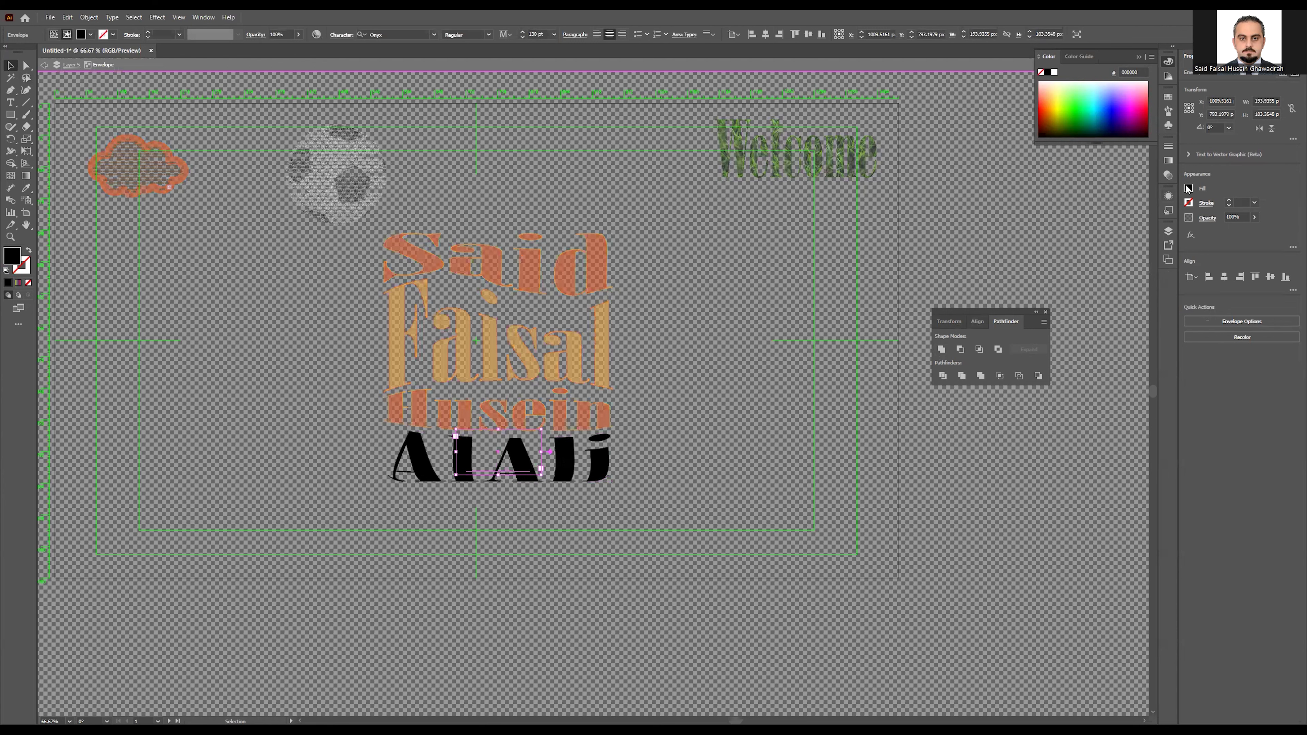
{"action": "double_click", "coordinate": [483, 468]}
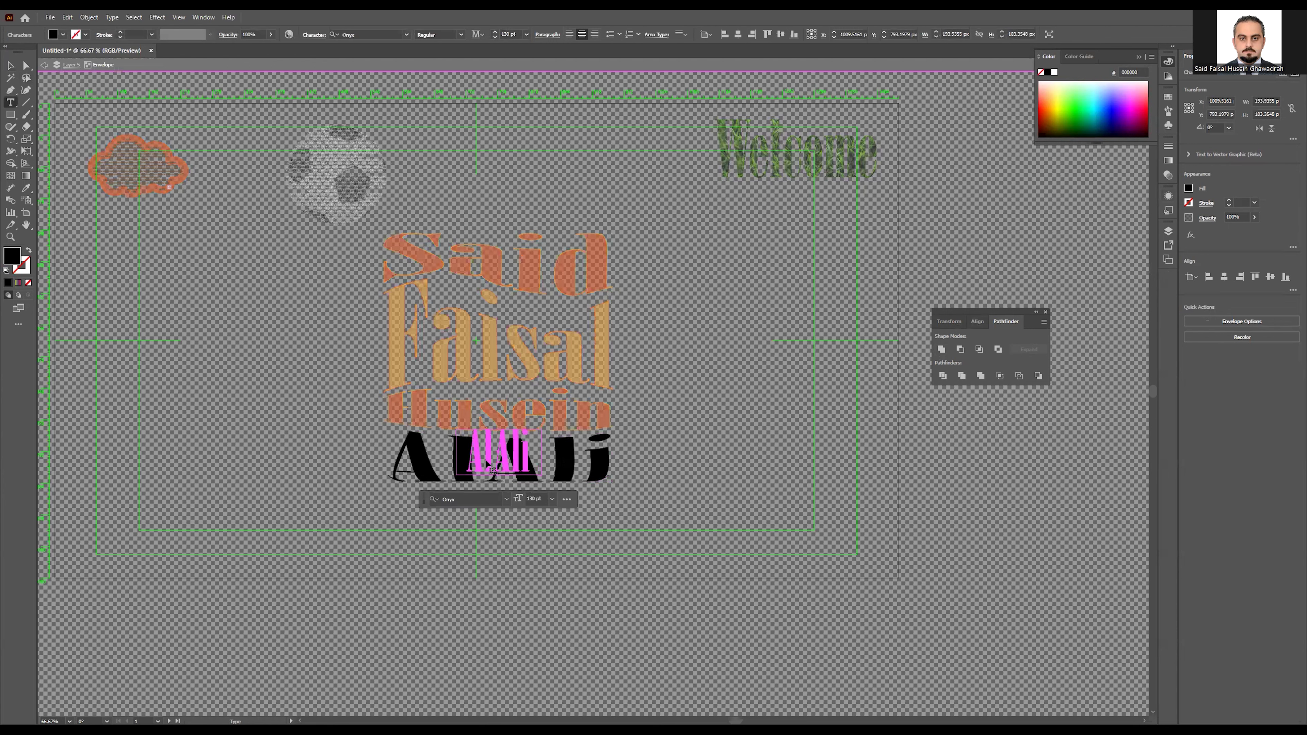
{"action": "double_click", "coordinate": [487, 458]}
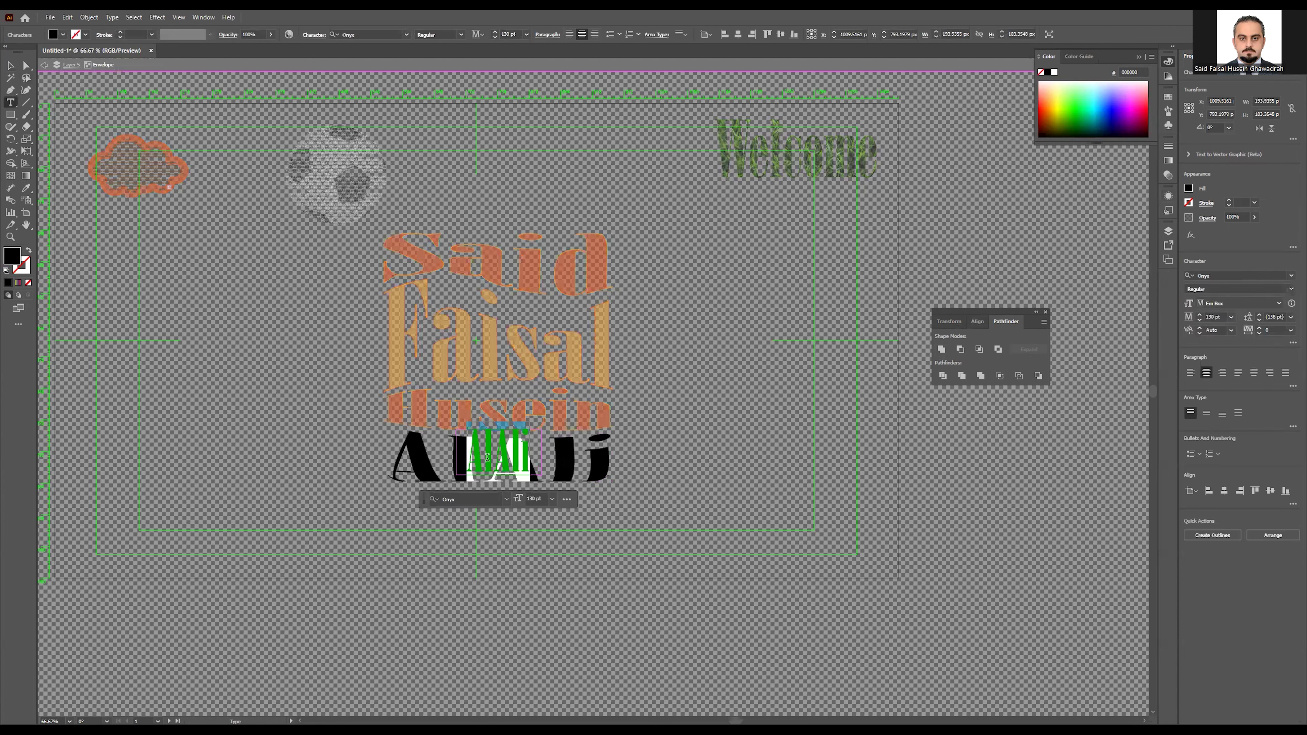
{"action": "left_click", "coordinate": [1189, 189]}
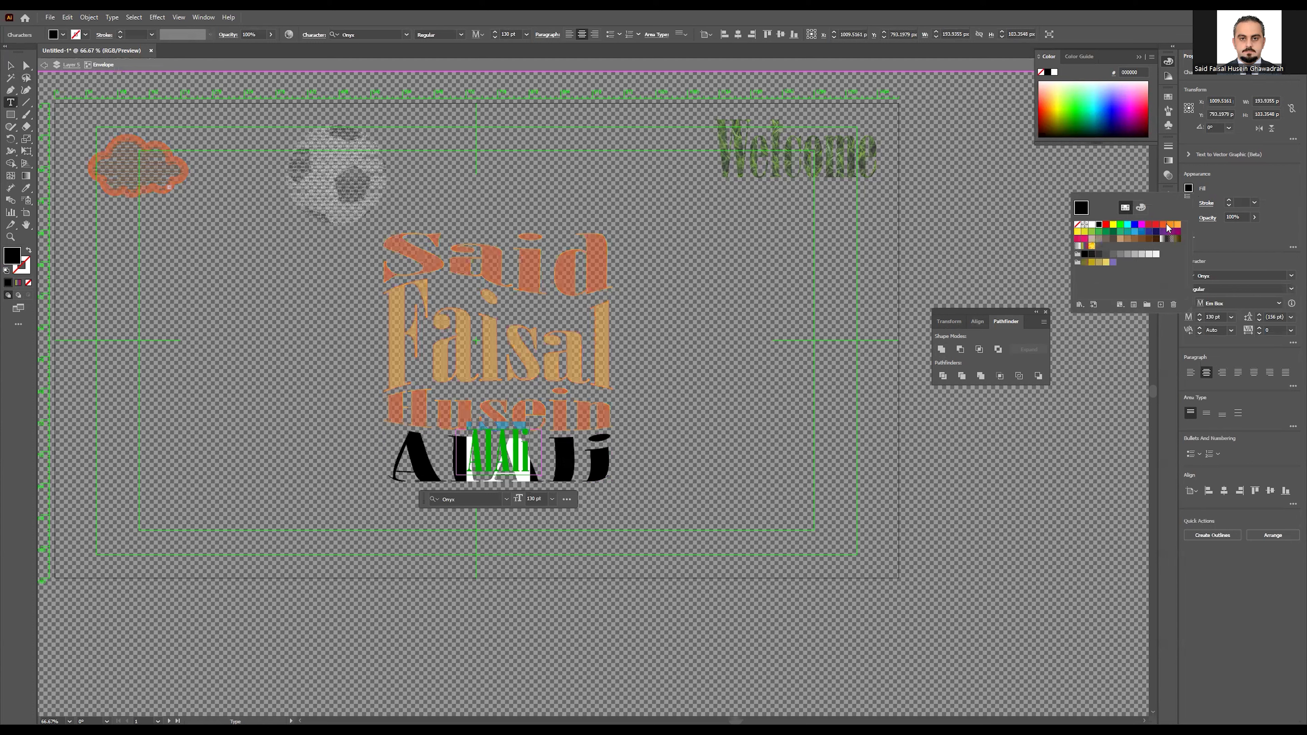
{"action": "left_click", "coordinate": [1178, 225]}
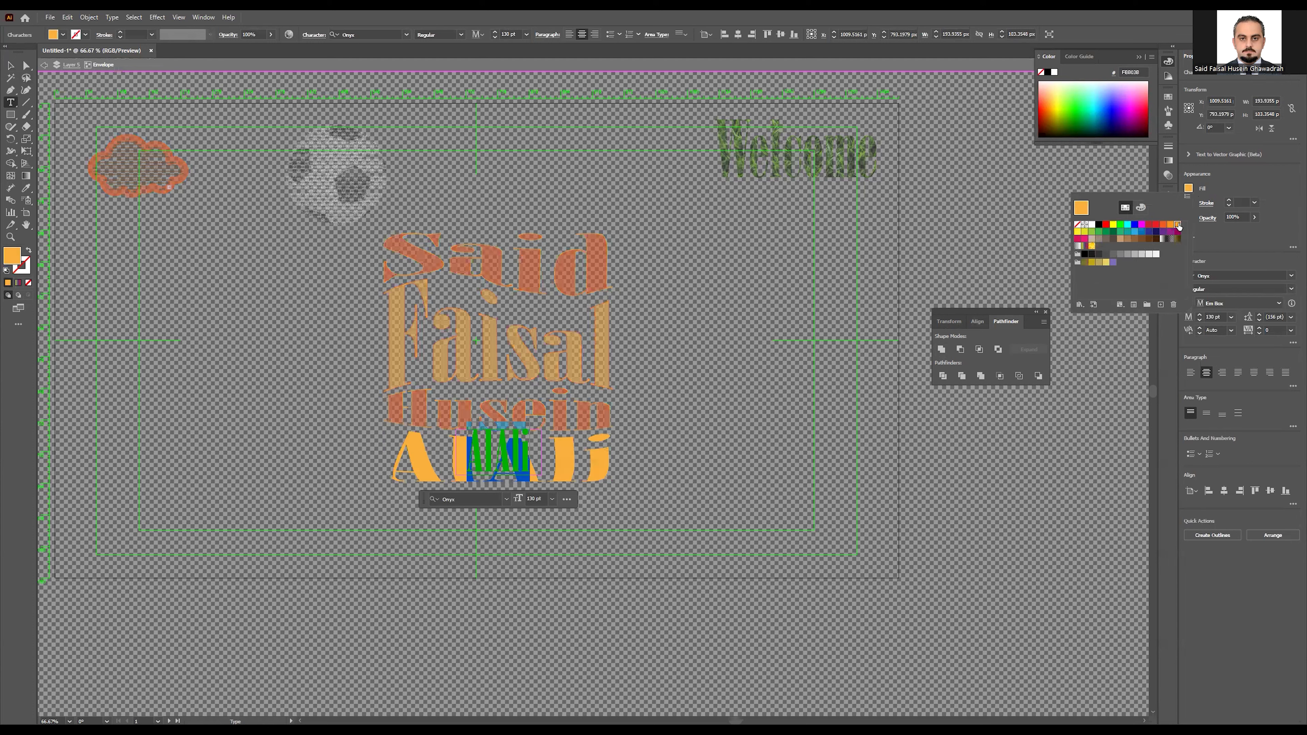
{"action": "left_click", "coordinate": [1248, 250]}
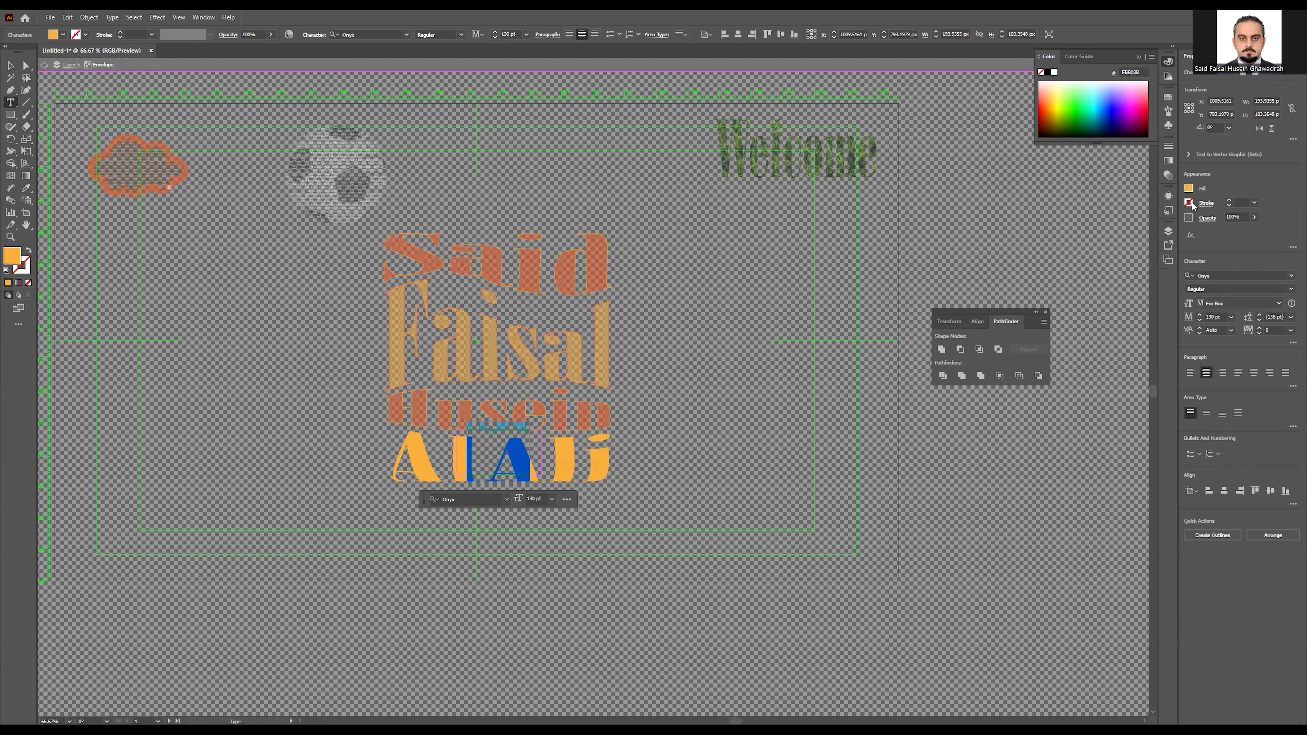
{"action": "left_click", "coordinate": [1189, 202]}
{"action": "left_click", "coordinate": [1164, 239]}
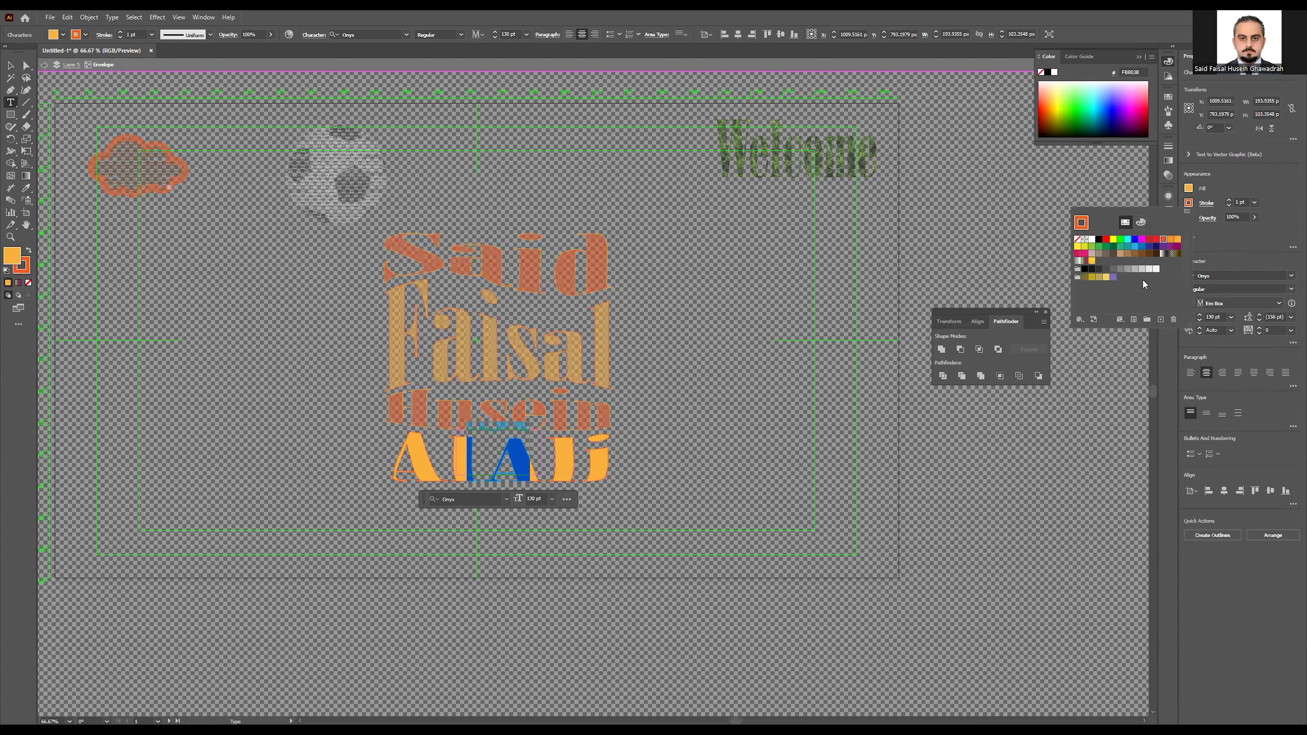
{"action": "left_click", "coordinate": [11, 65]}
{"action": "left_click", "coordinate": [287, 386]}
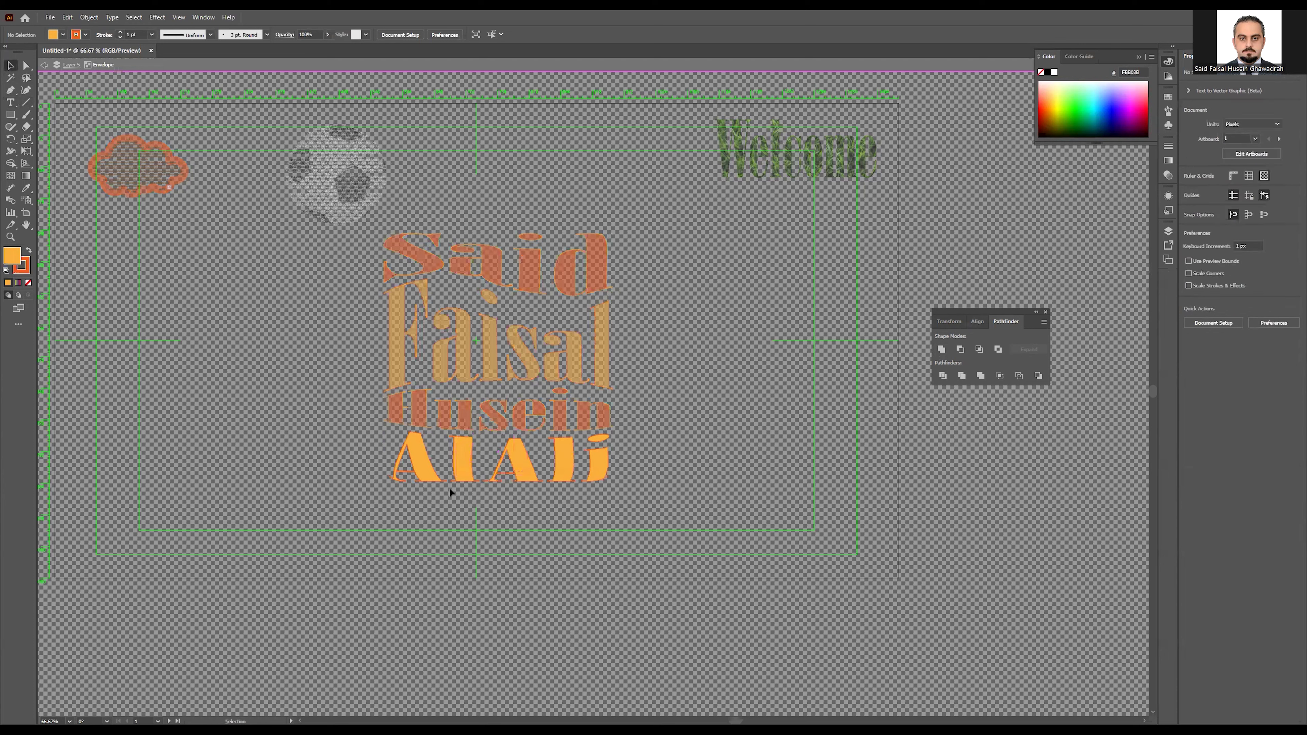
Step: Exit envelope isolation and delete the small stray yellow text above the top line
{"action": "double_click", "coordinate": [291, 448]}
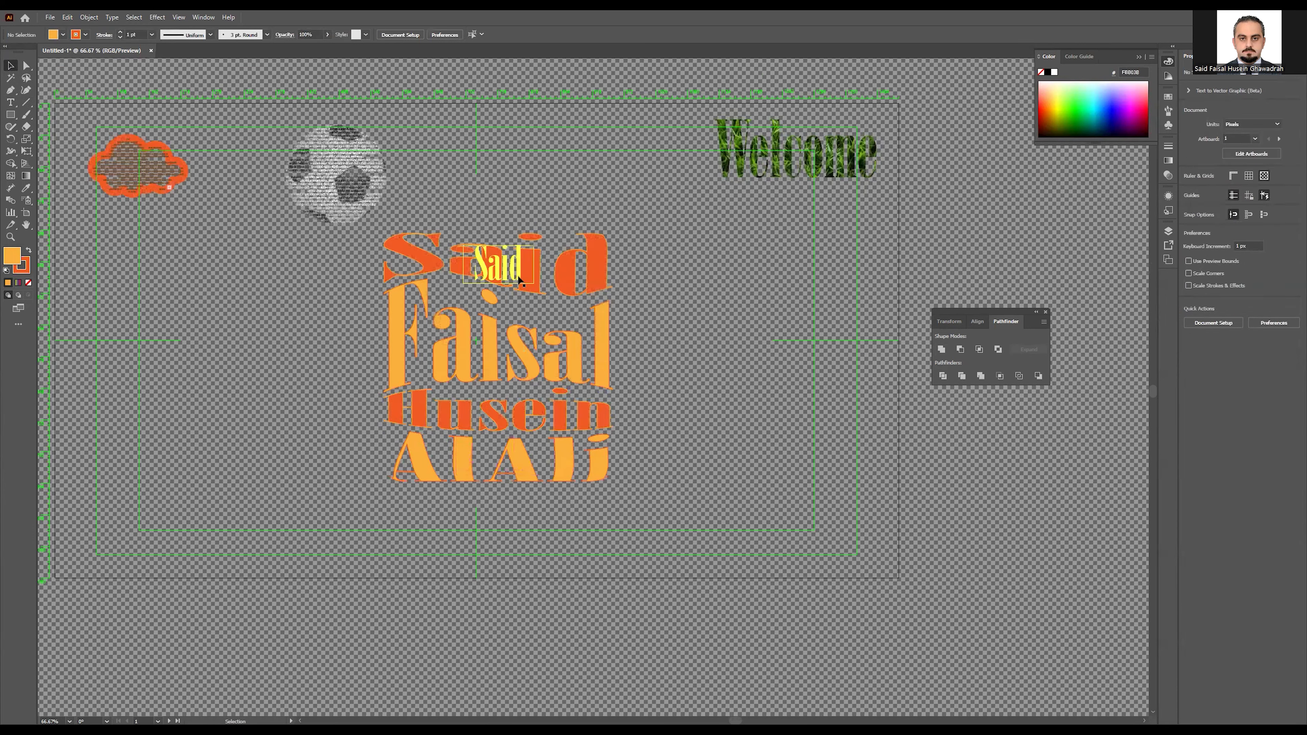
{"action": "left_click", "coordinate": [506, 276]}
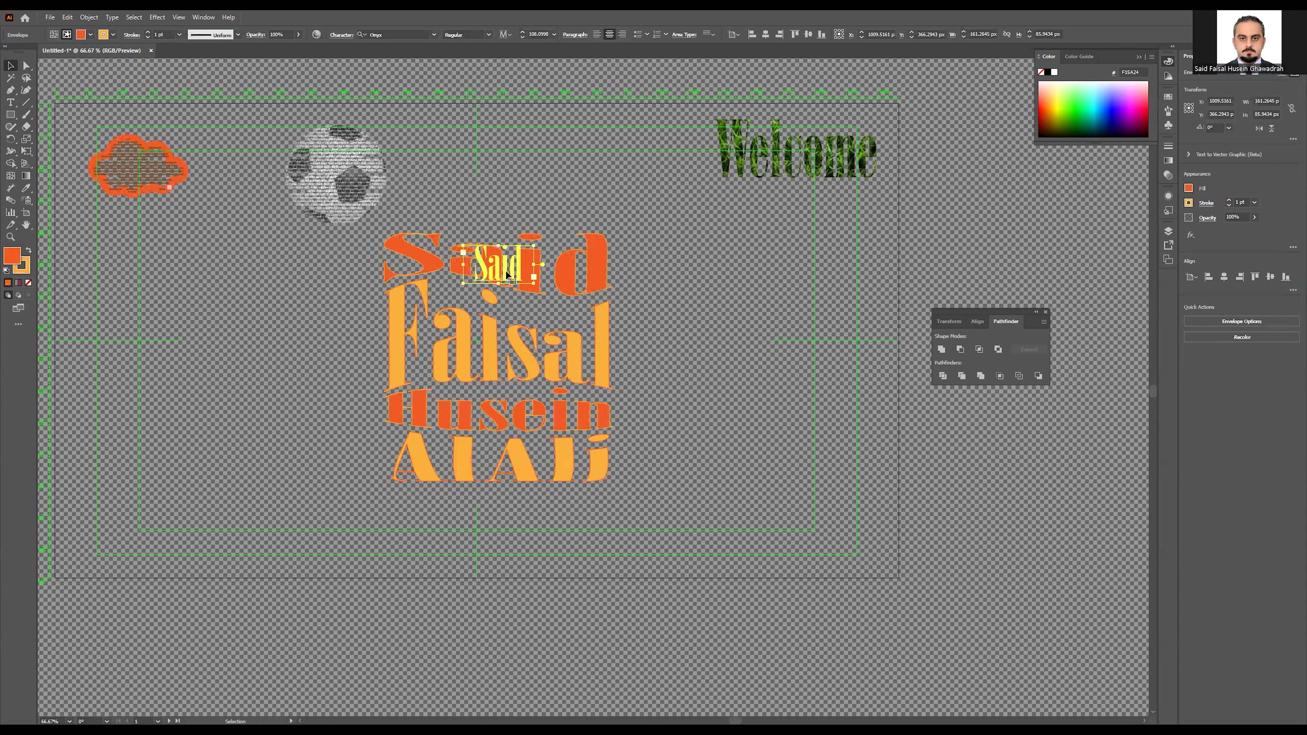
{"action": "key", "text": "Delete"}
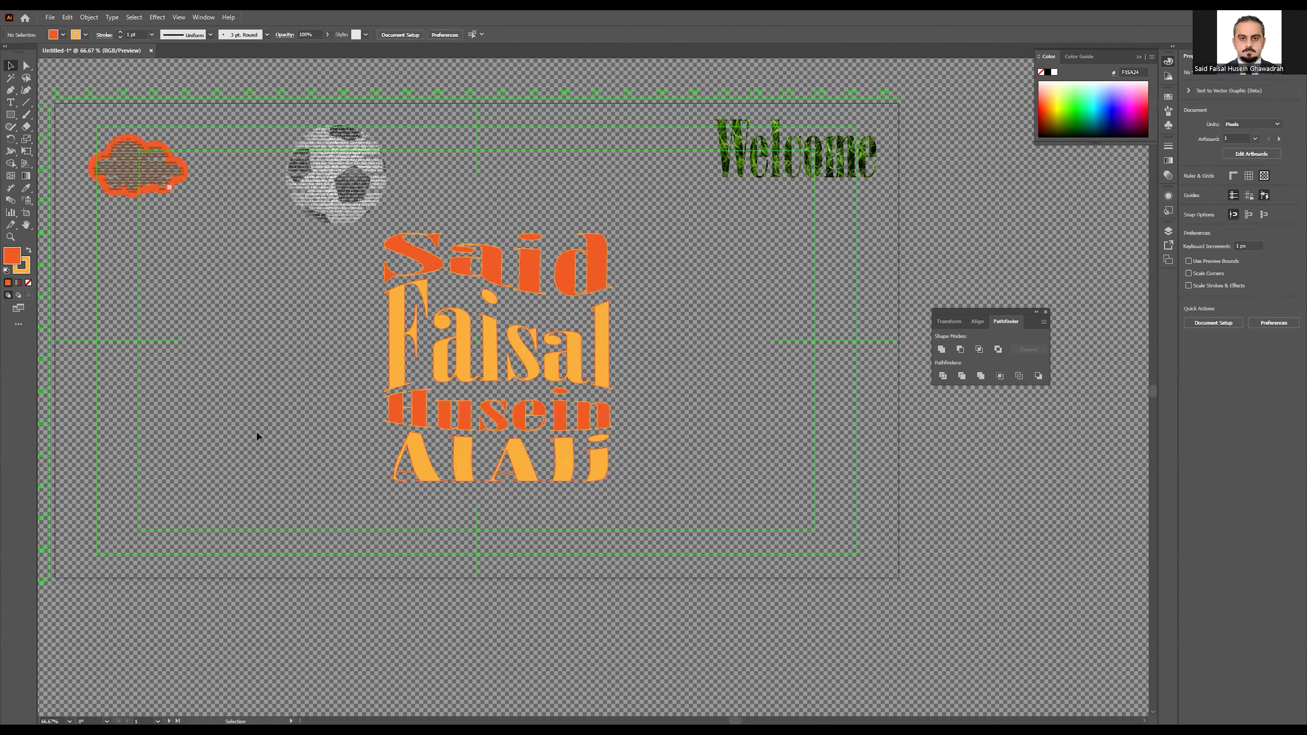